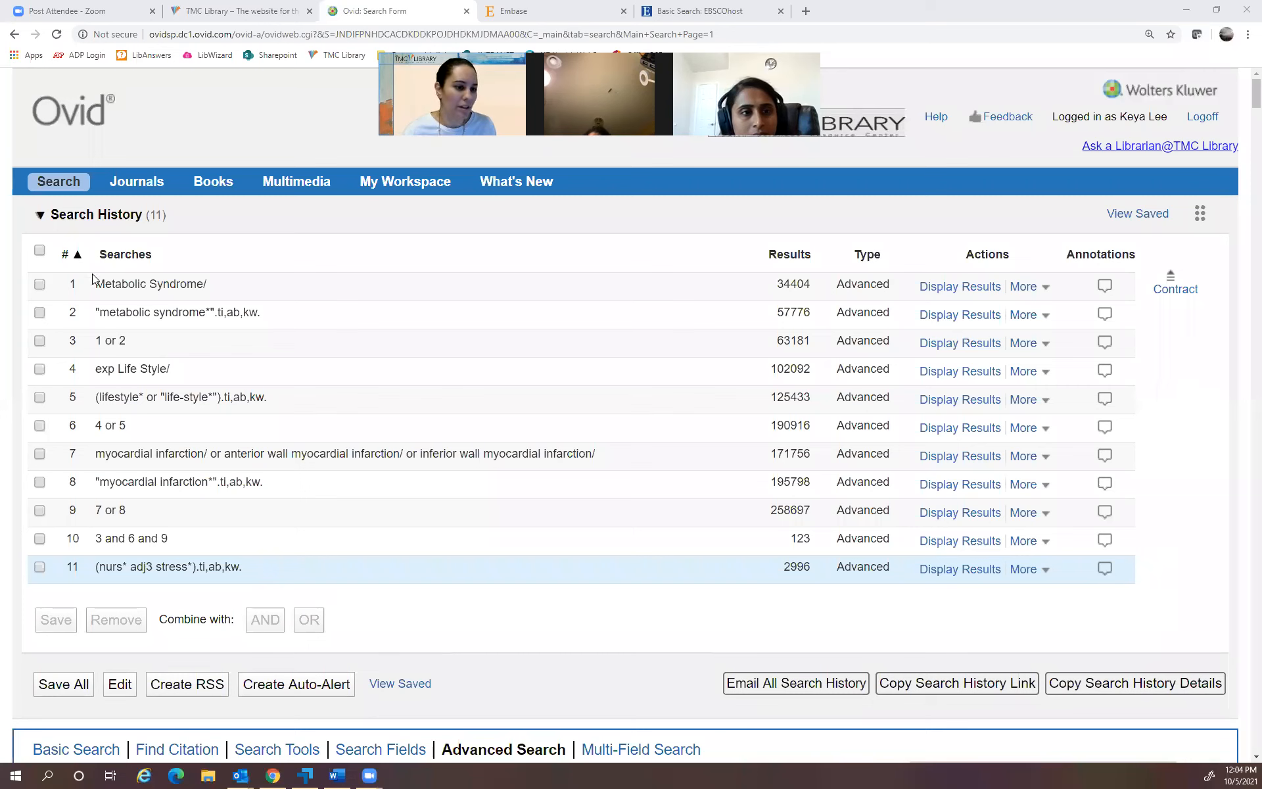
# Review the saved search lines in the Ovid search history, from the Metabolic Syndrome heading to the nurs* adj3 stress* keyword line.
pyautogui.moveTo(96, 284); pyautogui.dragTo(269, 413)
pyautogui.click(268, 413)
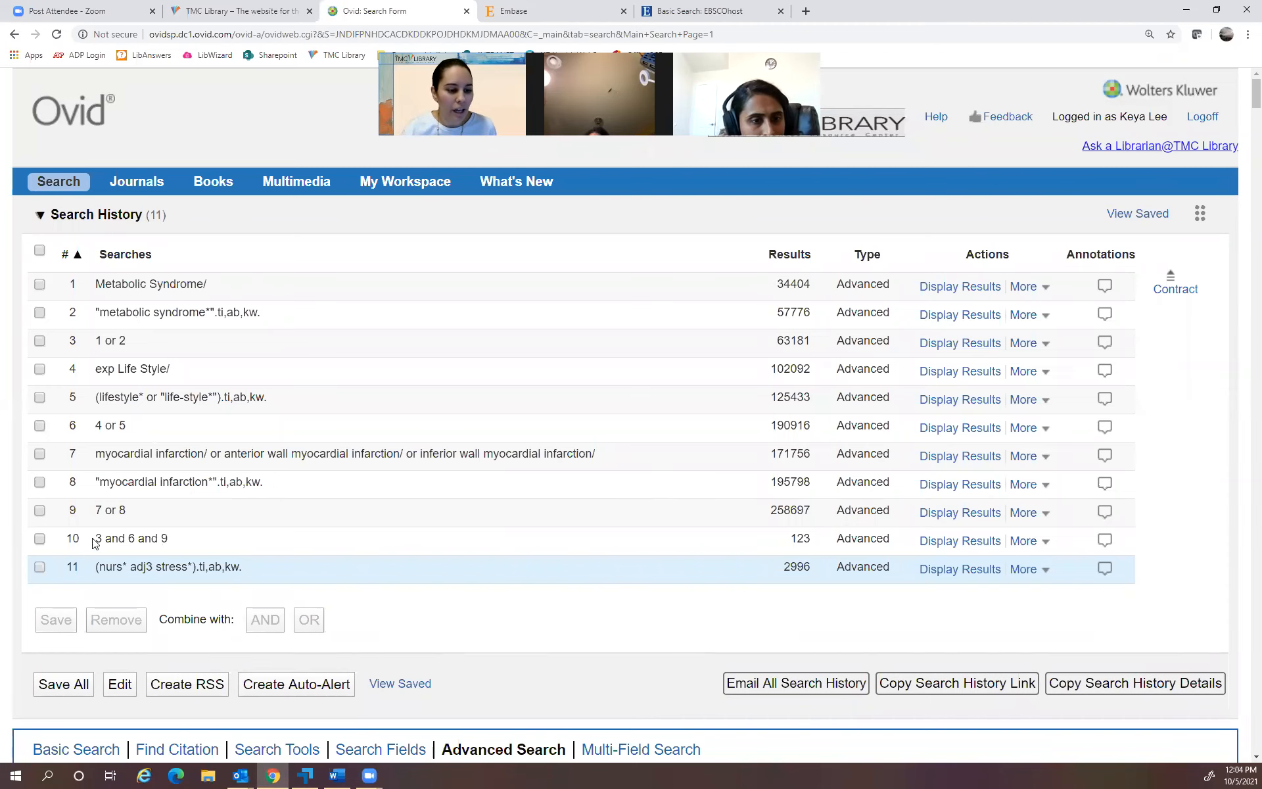
pyautogui.moveTo(97, 282); pyautogui.dragTo(97, 574)
pyautogui.click(204, 540)
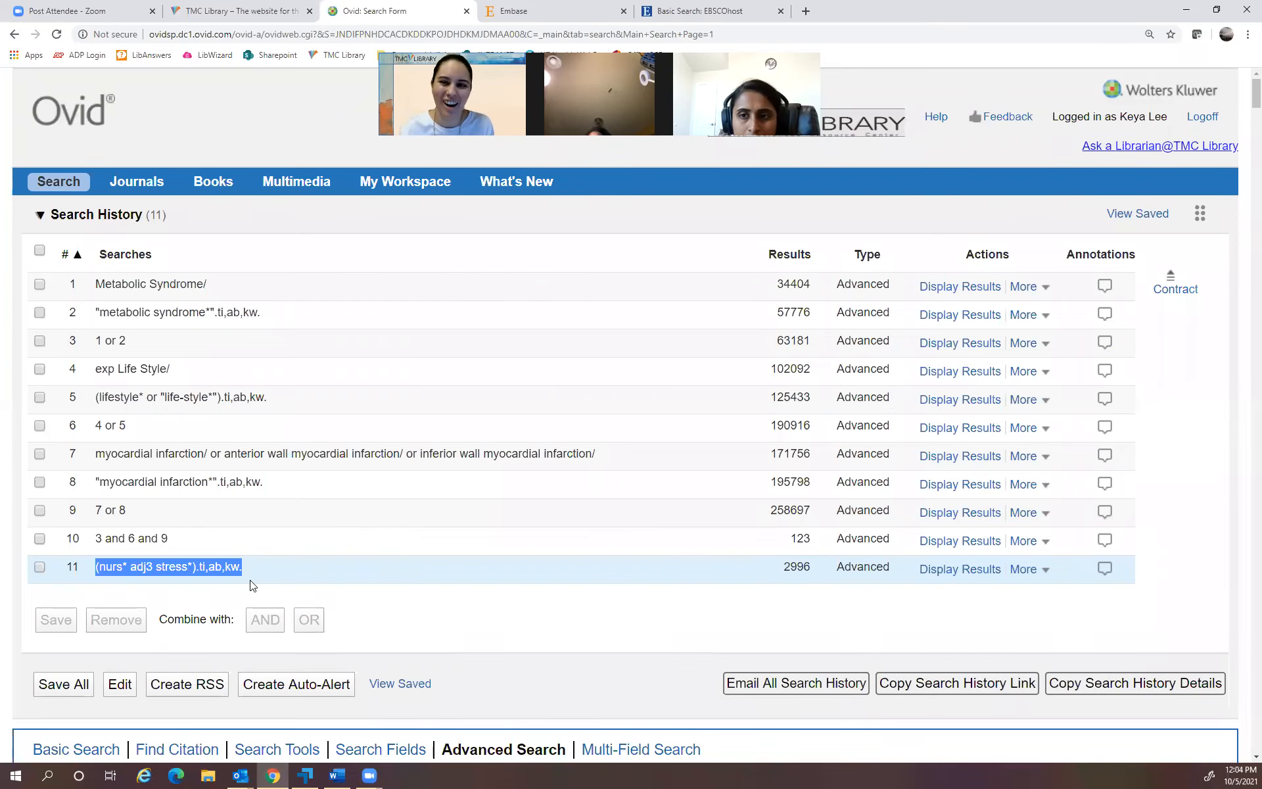
pyautogui.moveTo(95, 283); pyautogui.dragTo(258, 518)
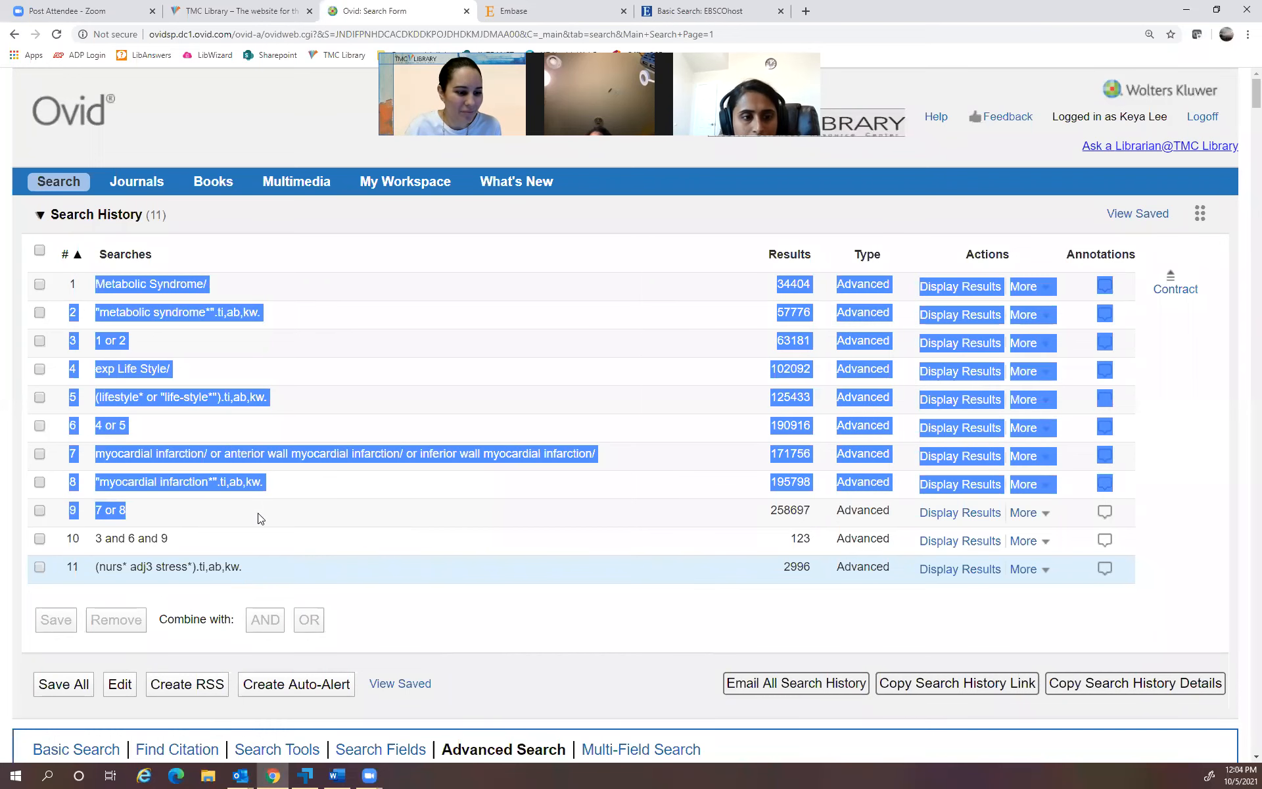
pyautogui.click(341, 408)
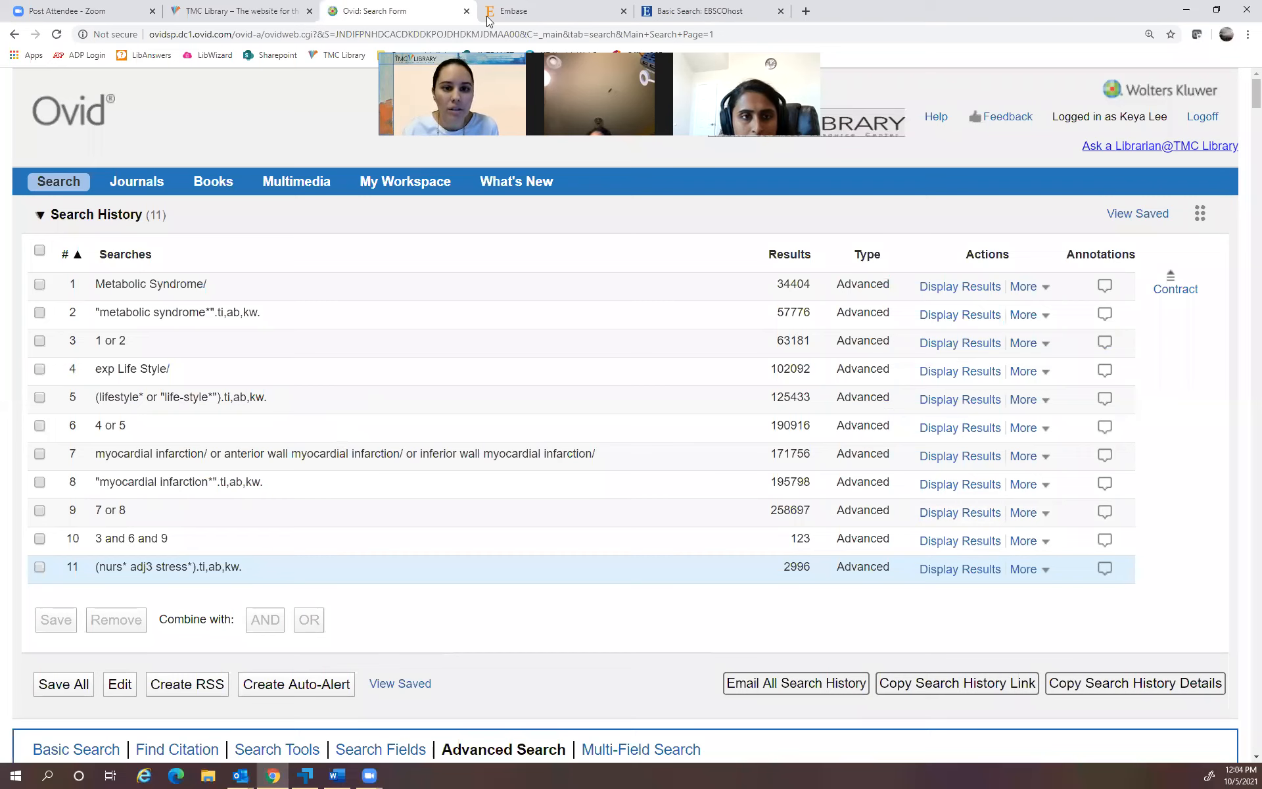
pyautogui.click(869, 12)
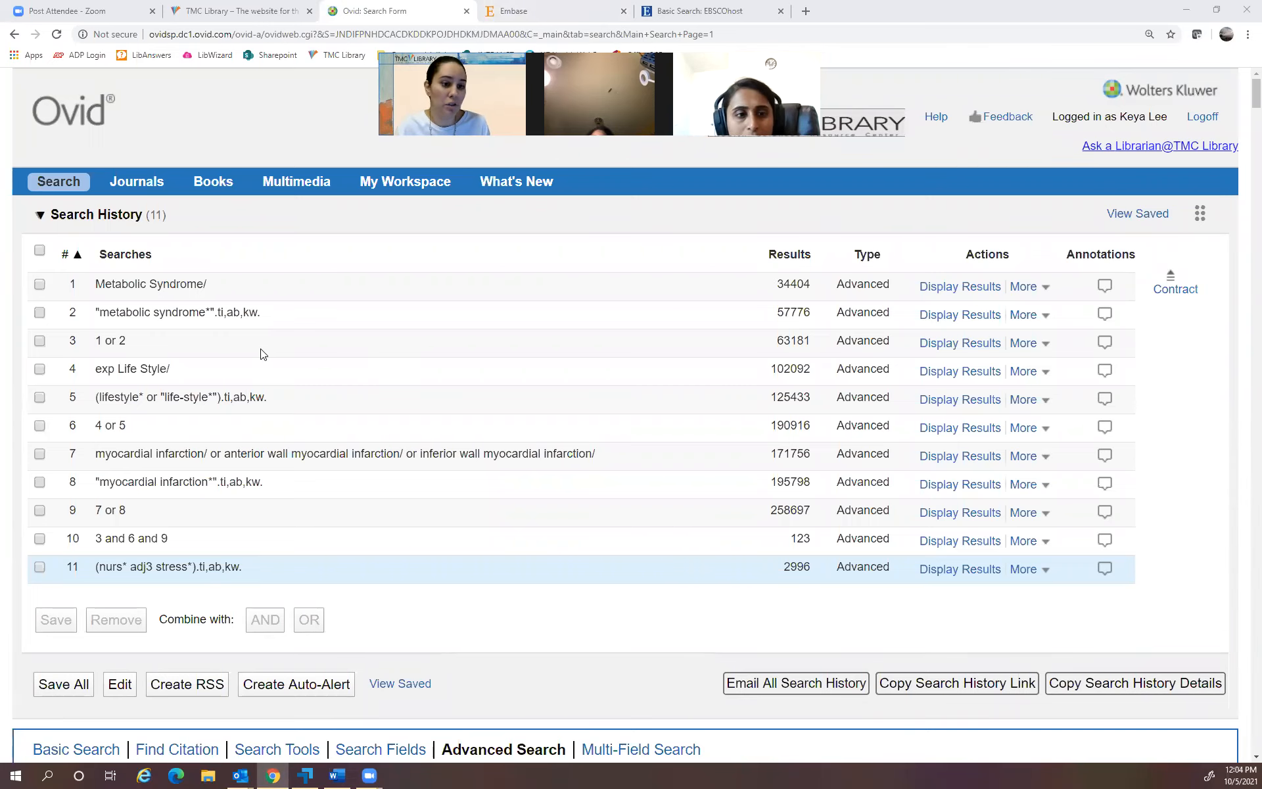
pyautogui.moveTo(96, 286); pyautogui.dragTo(254, 278)
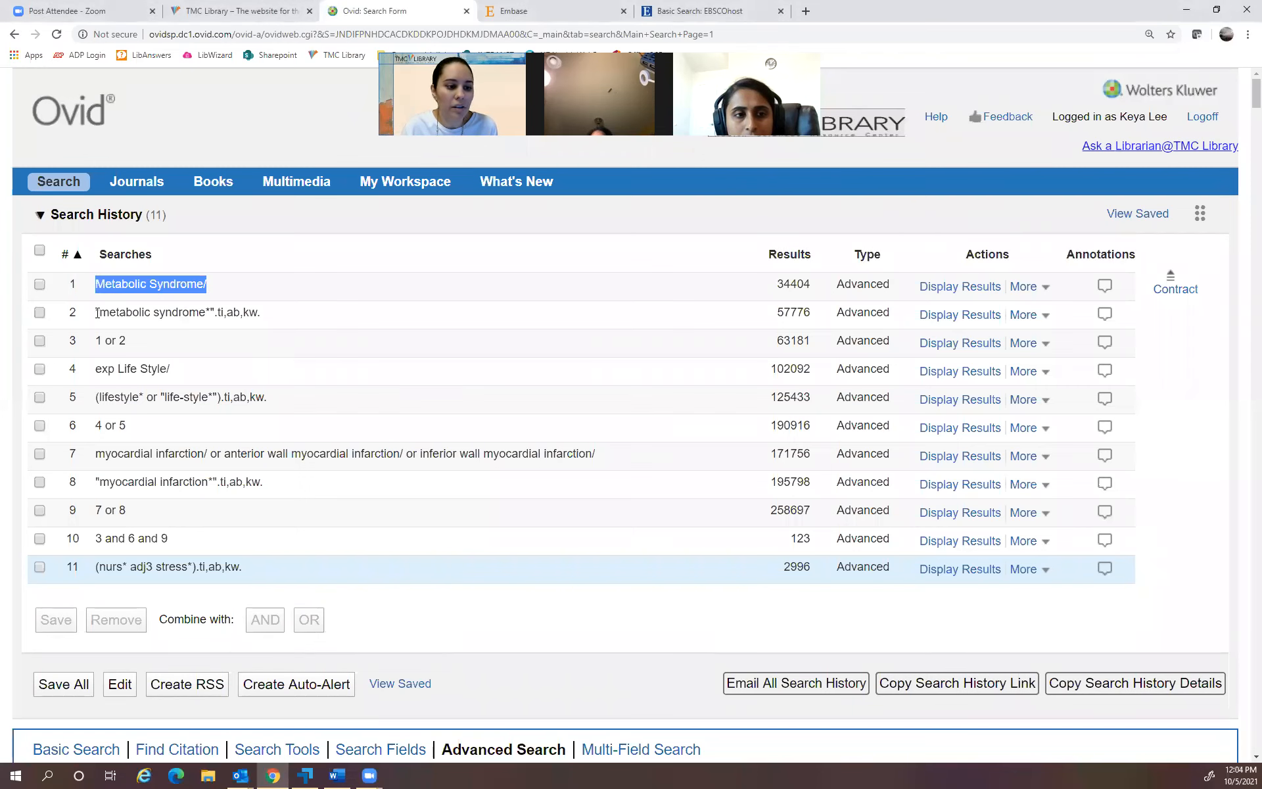
pyautogui.moveTo(97, 313); pyautogui.dragTo(281, 318)
pyautogui.click(282, 318)
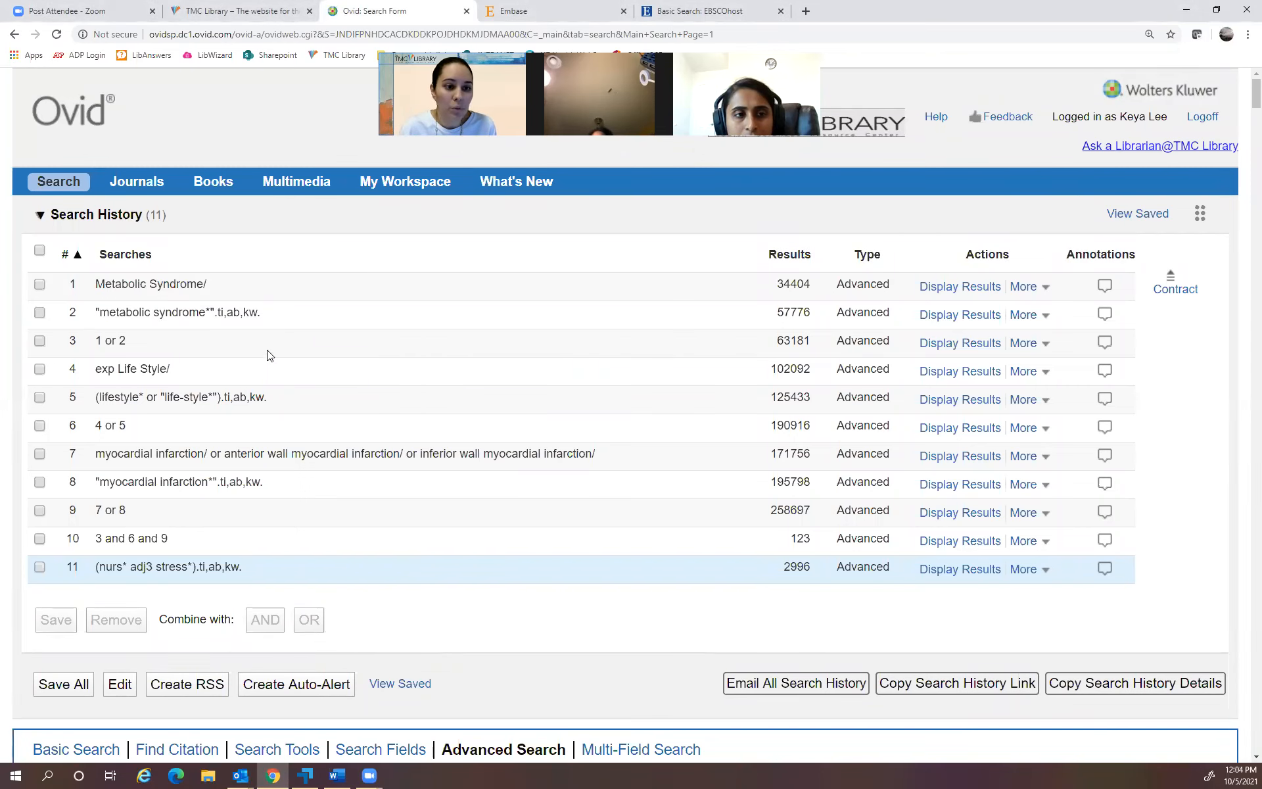
# Select the Metabolic Syndrome heading text in Ovid's search history, and open the Emtree browser in Embase.
pyautogui.moveTo(96, 284); pyautogui.dragTo(204, 284)
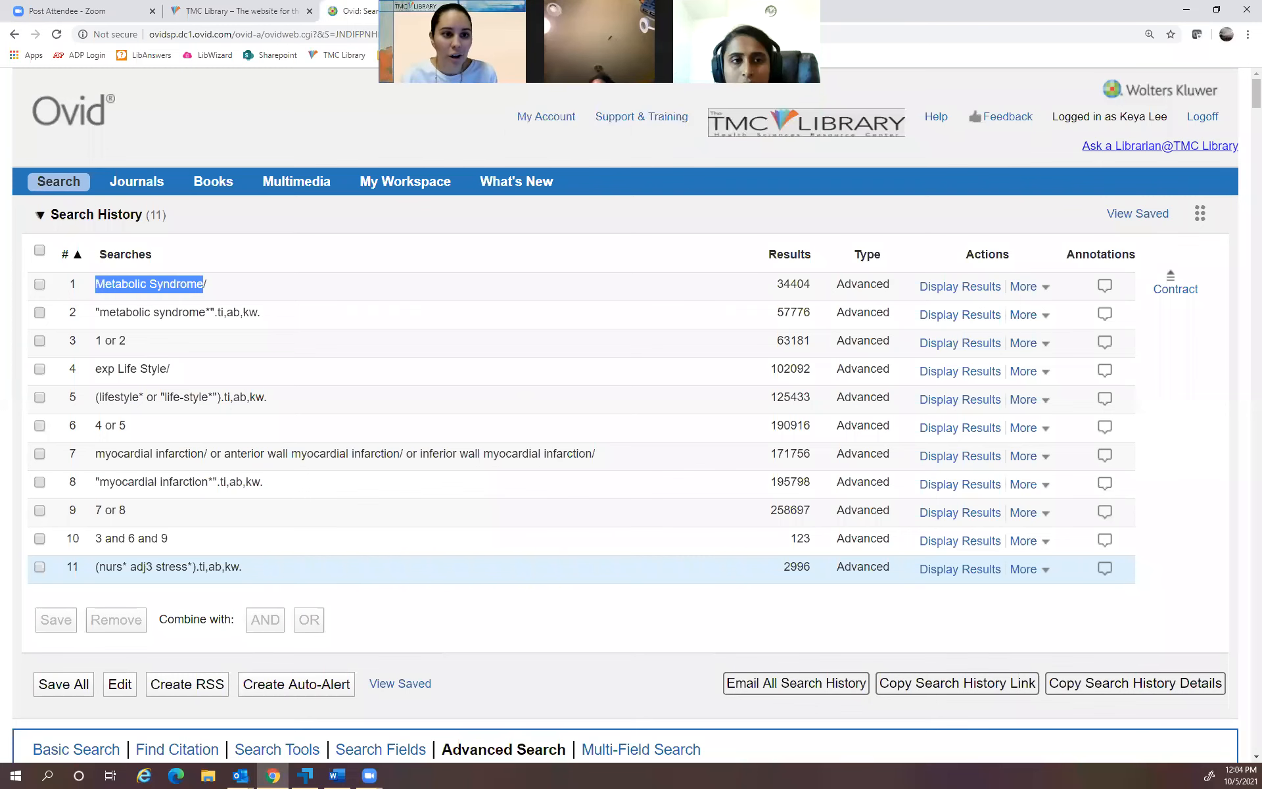
pyautogui.hotkey('ctrl', 'Tab')
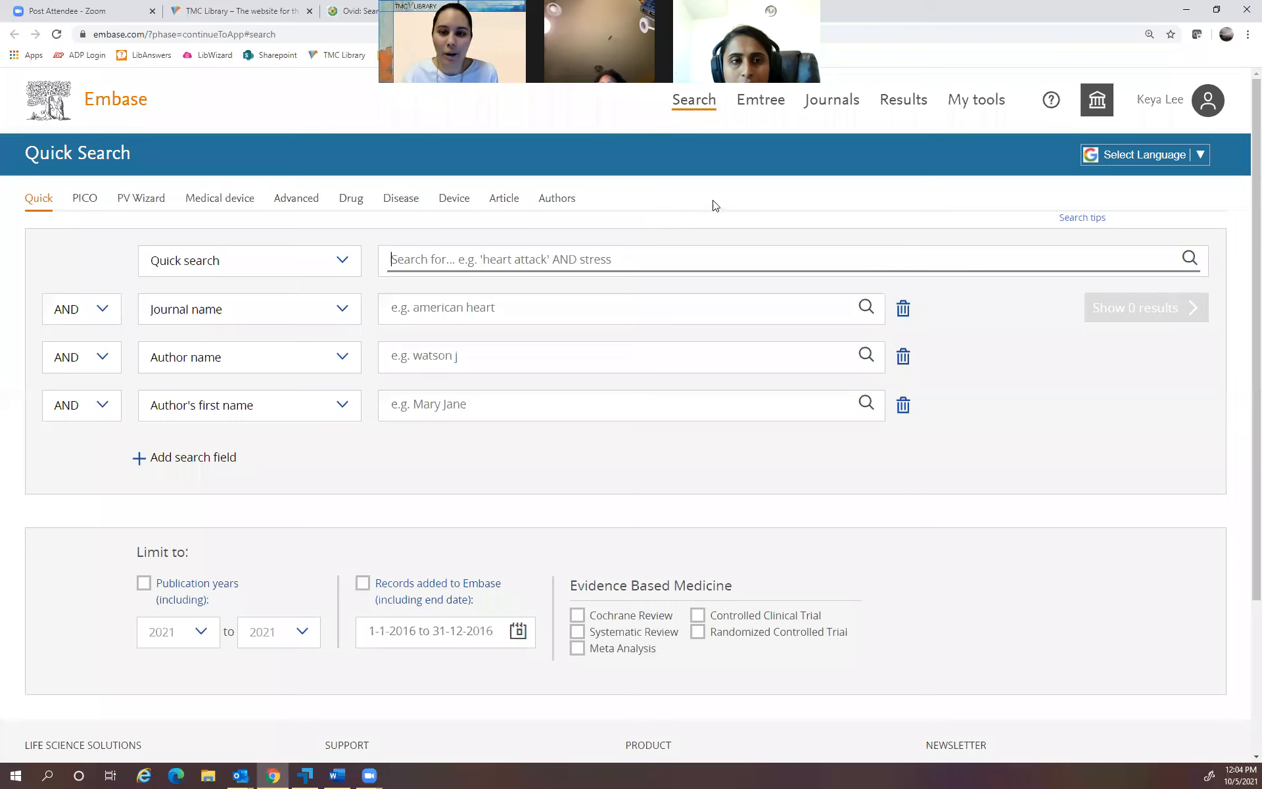
pyautogui.click(757, 111)
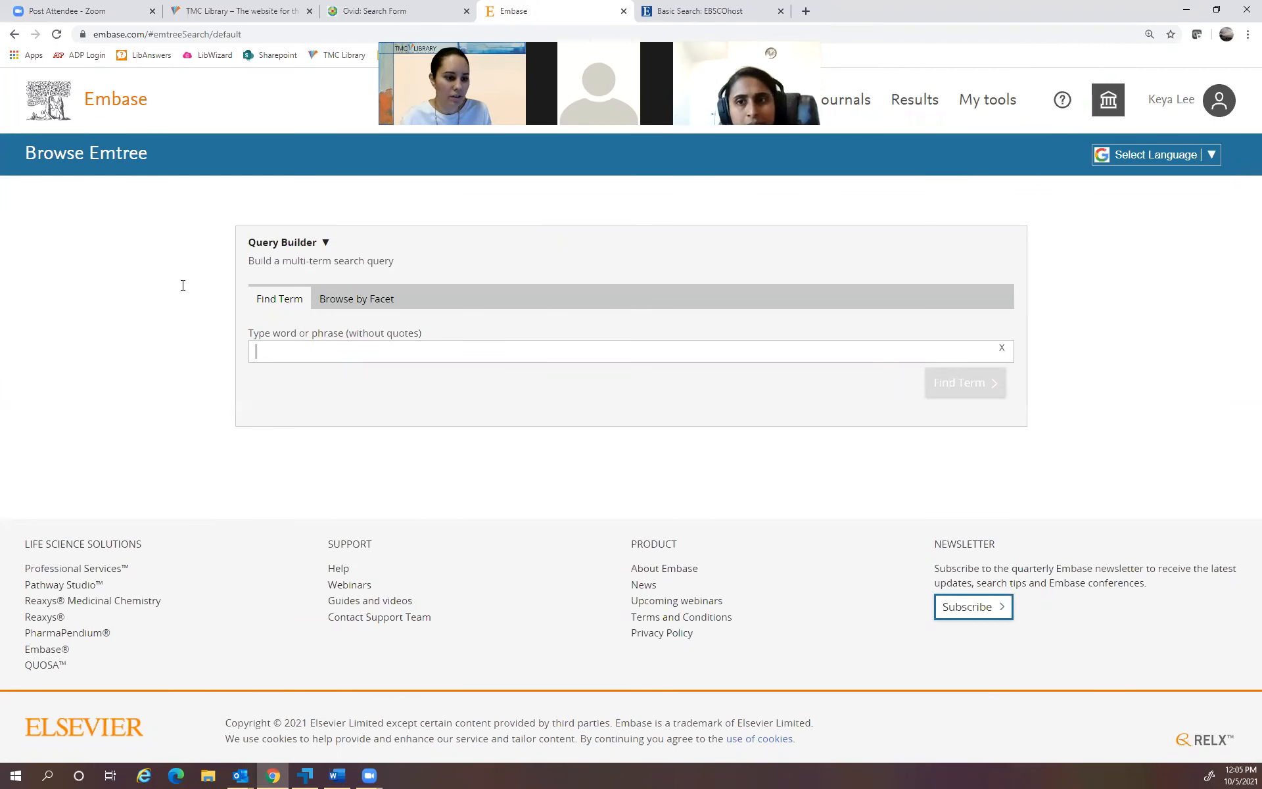
# Copy the Metabolic Syndrome heading from Ovid into Embase's Emtree term finder and choose the preferred term metabolic syndrome X.
pyautogui.click(434, 13)
pyautogui.rightClick(183, 286)
pyautogui.click(199, 297)
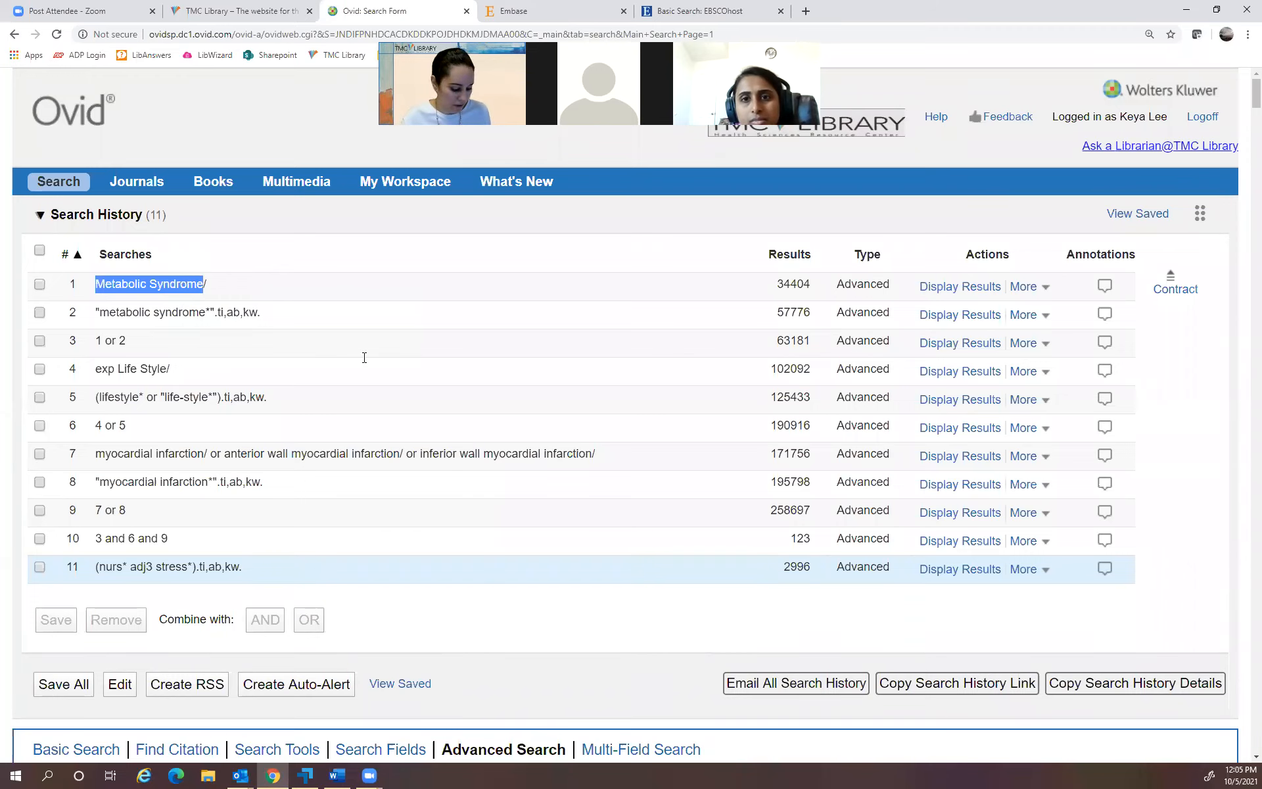
pyautogui.hotkey('ctrl', 'Tab')
pyautogui.hotkey('ctrl', 'v')
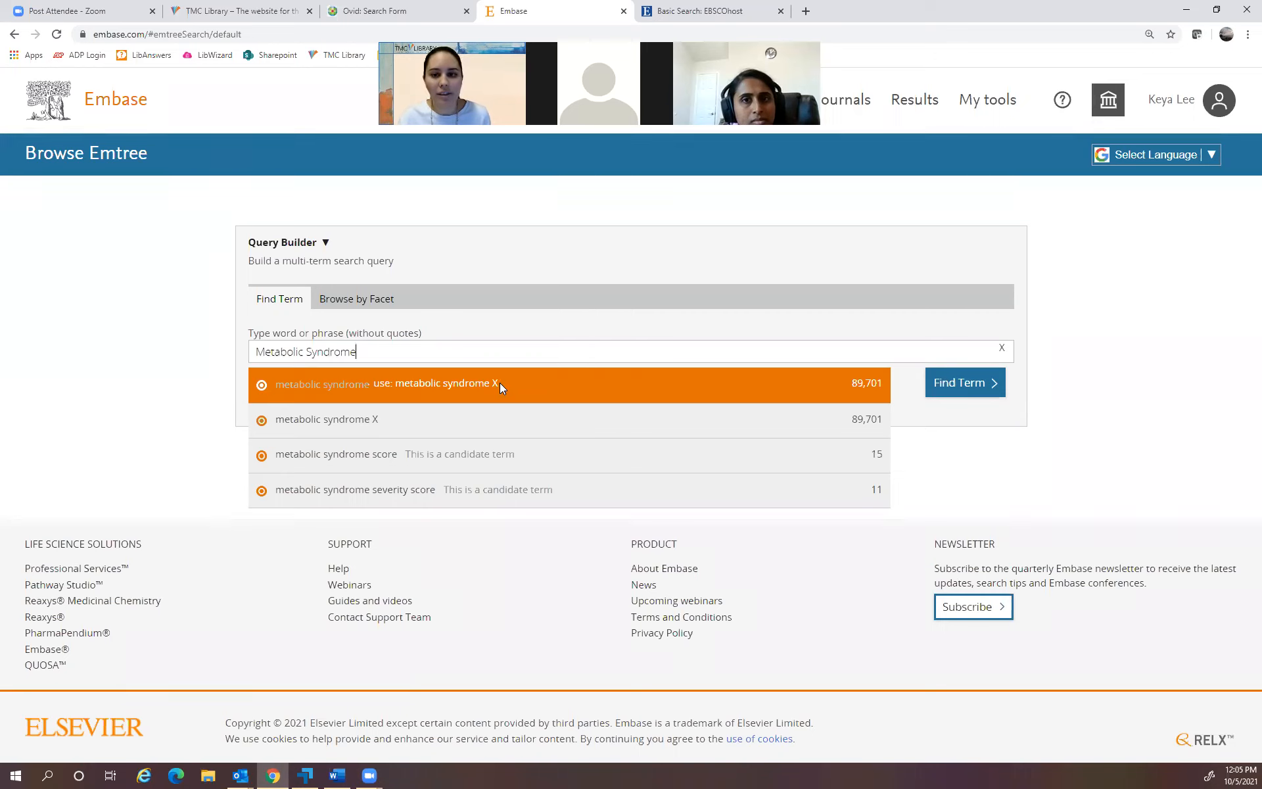
pyautogui.click(453, 387)
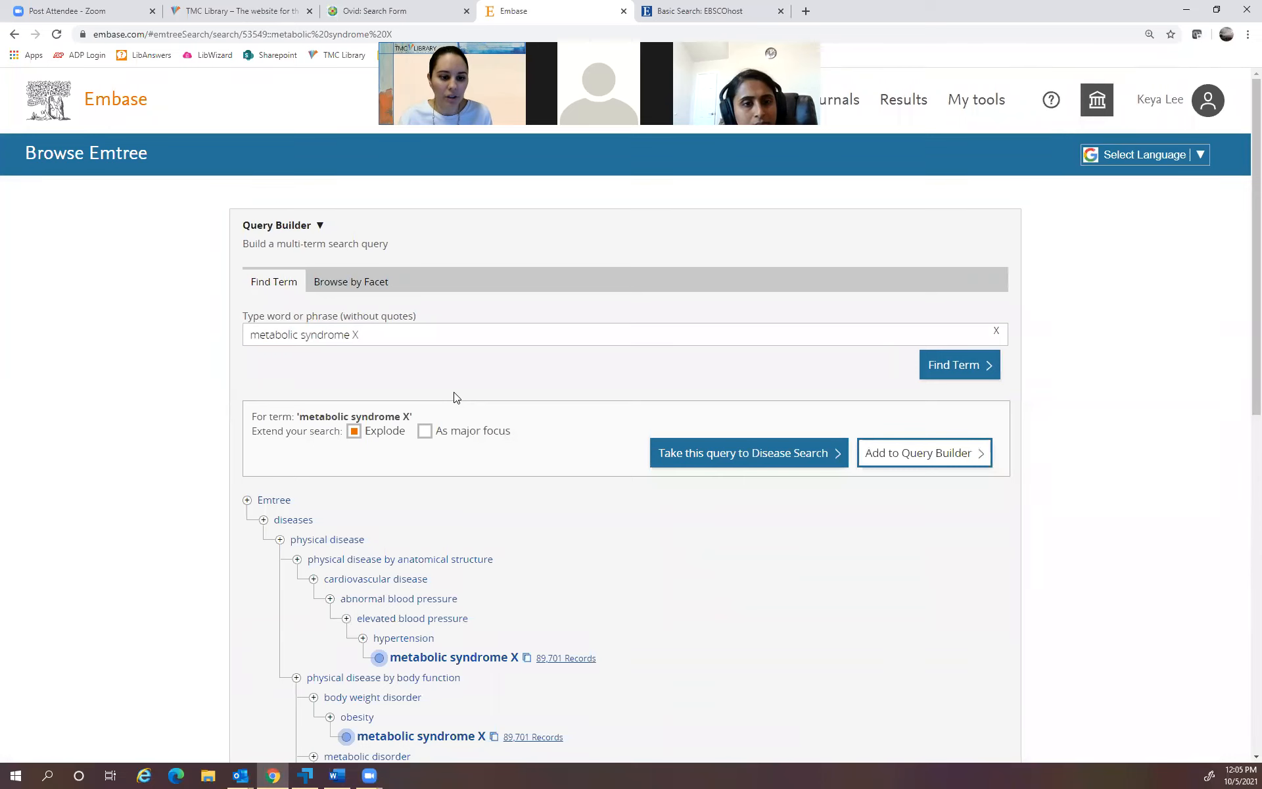
# Examine the Emtree hierarchy for metabolic syndrome X and check in Ovid whether the Metabolic Syndrome and Life Style headings are exploded.
pyautogui.scroll(-1, 454, 397)
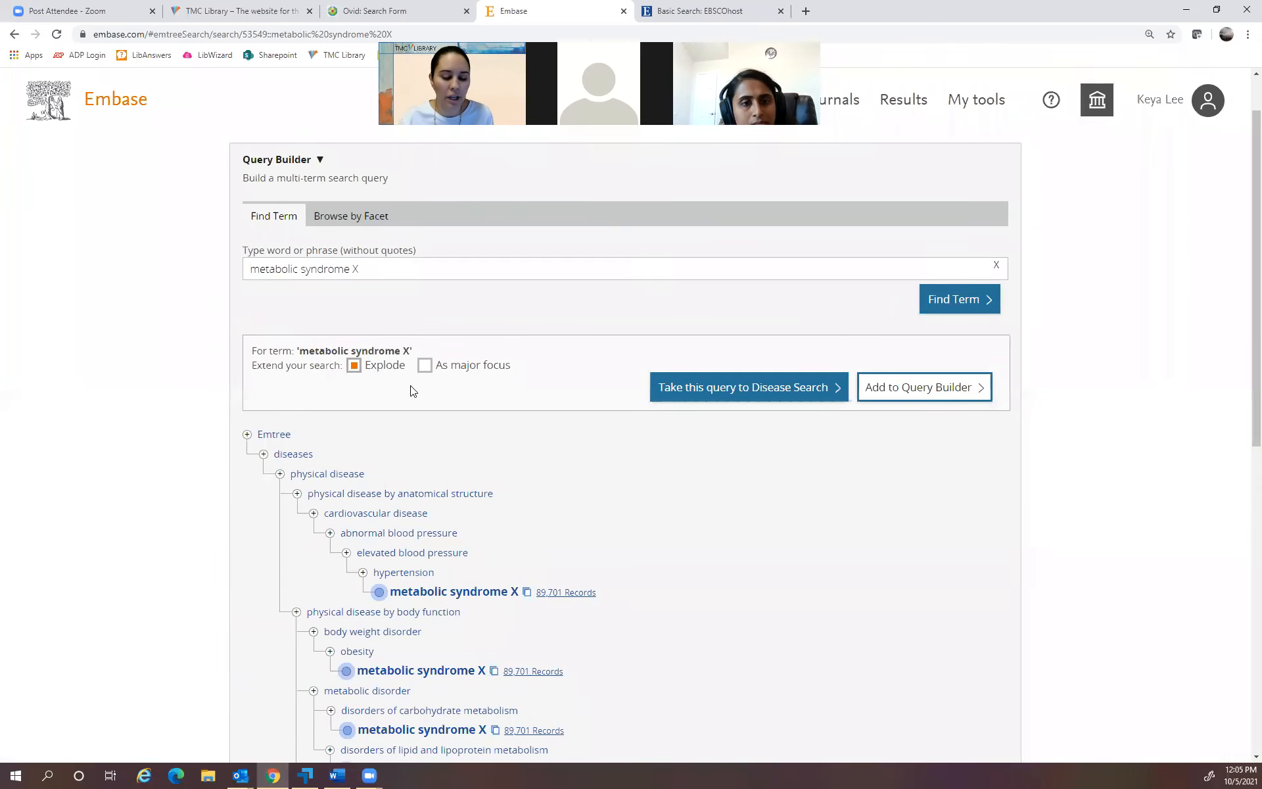
pyautogui.scroll(-1, 413, 395)
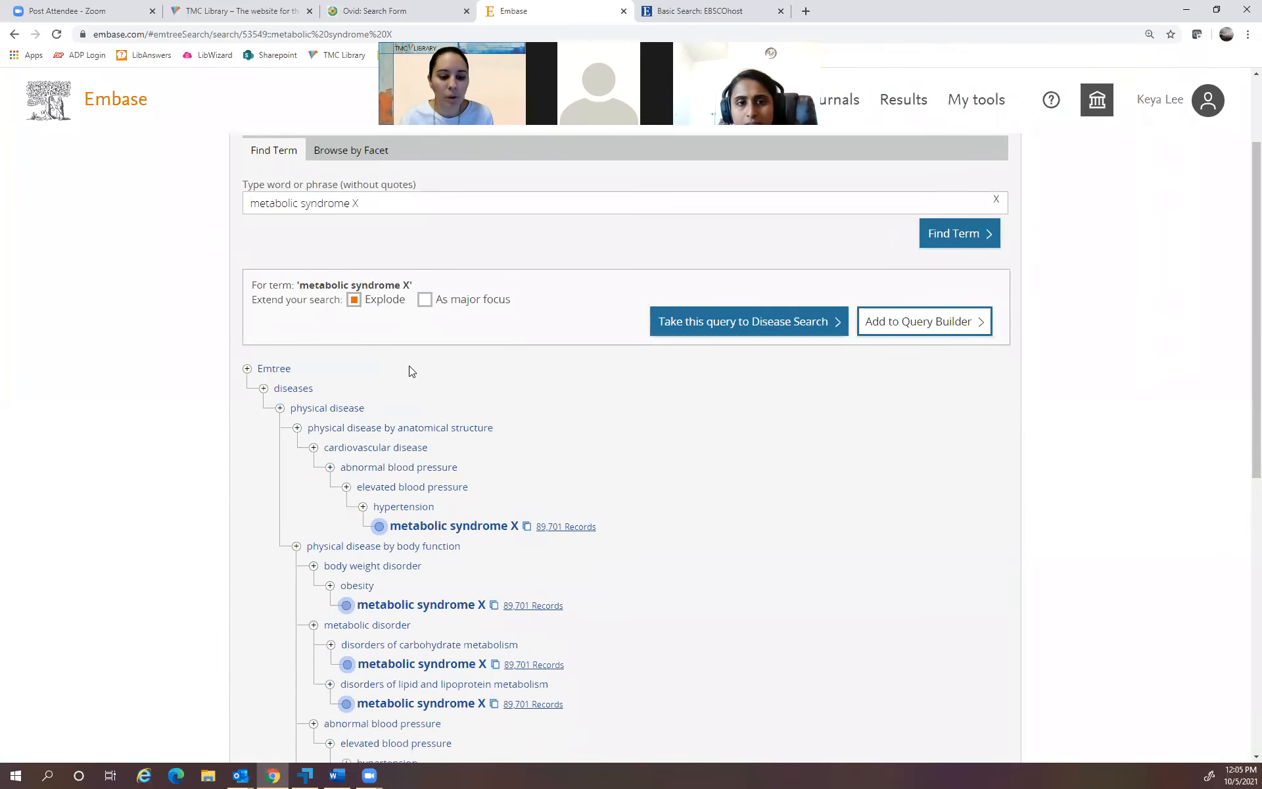
pyautogui.scroll(-3, 409, 371)
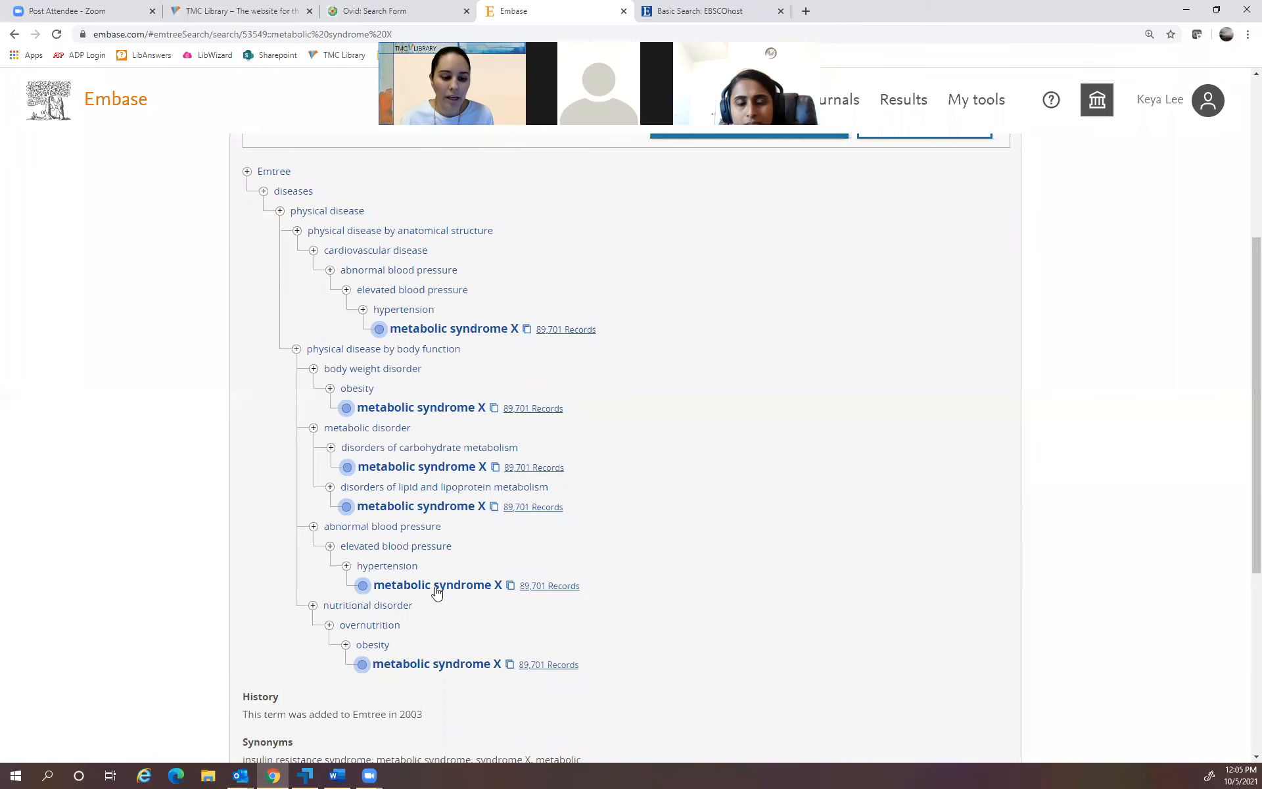
pyautogui.scroll(1, 523, 526)
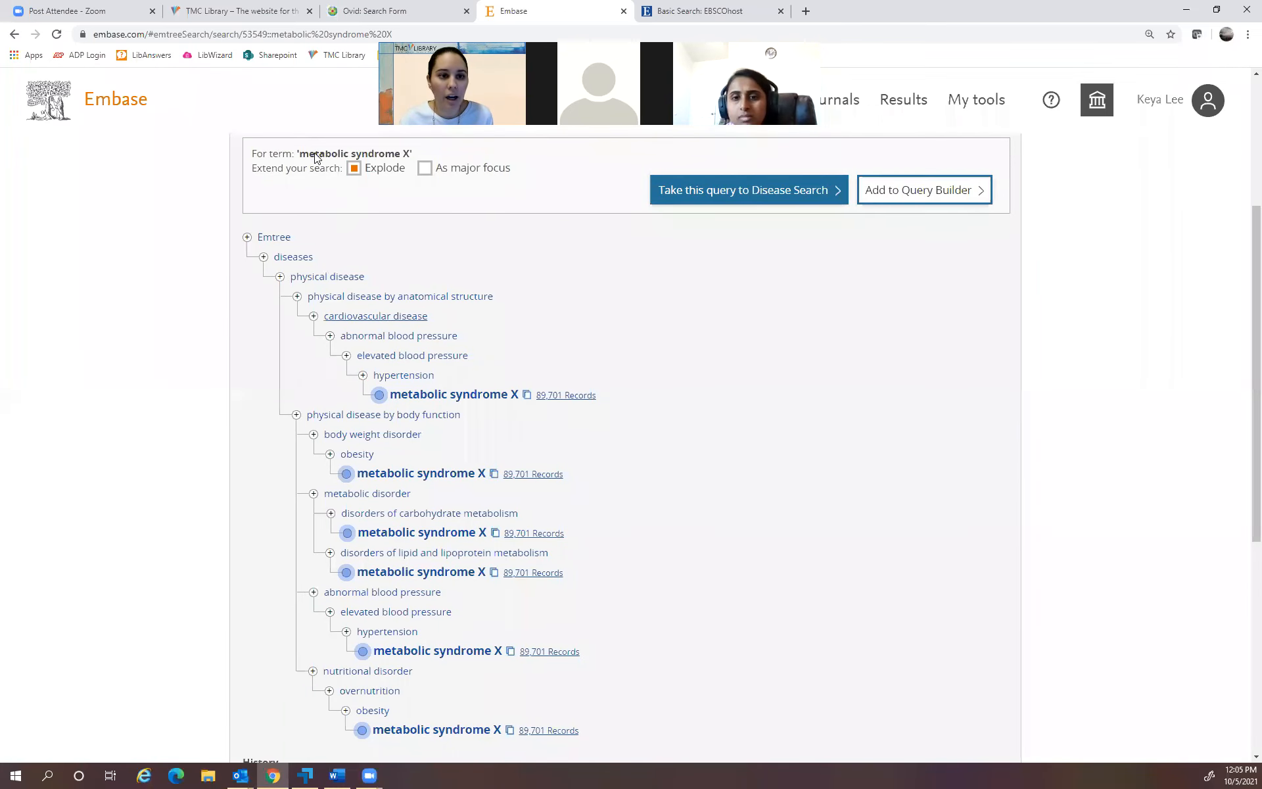
pyautogui.click(382, 13)
pyautogui.click(219, 299)
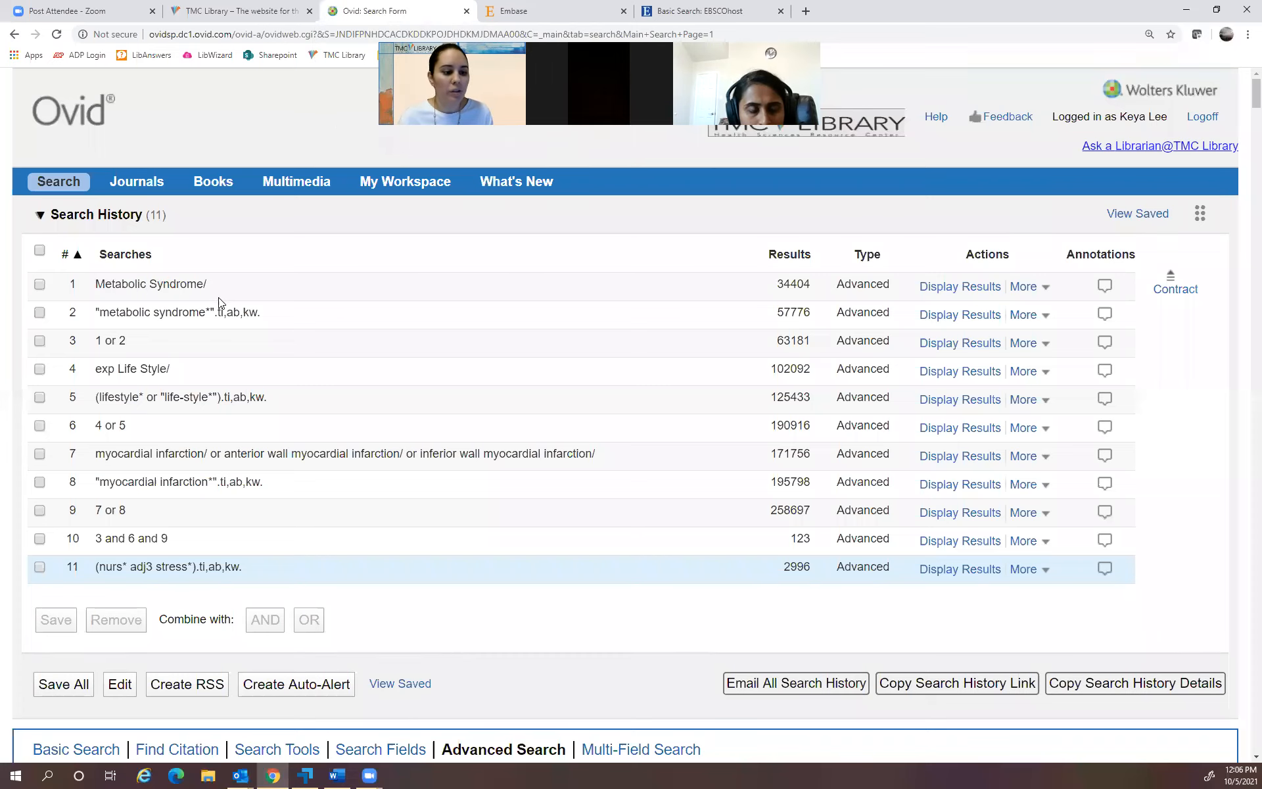
pyautogui.moveTo(95, 376); pyautogui.dragTo(119, 369)
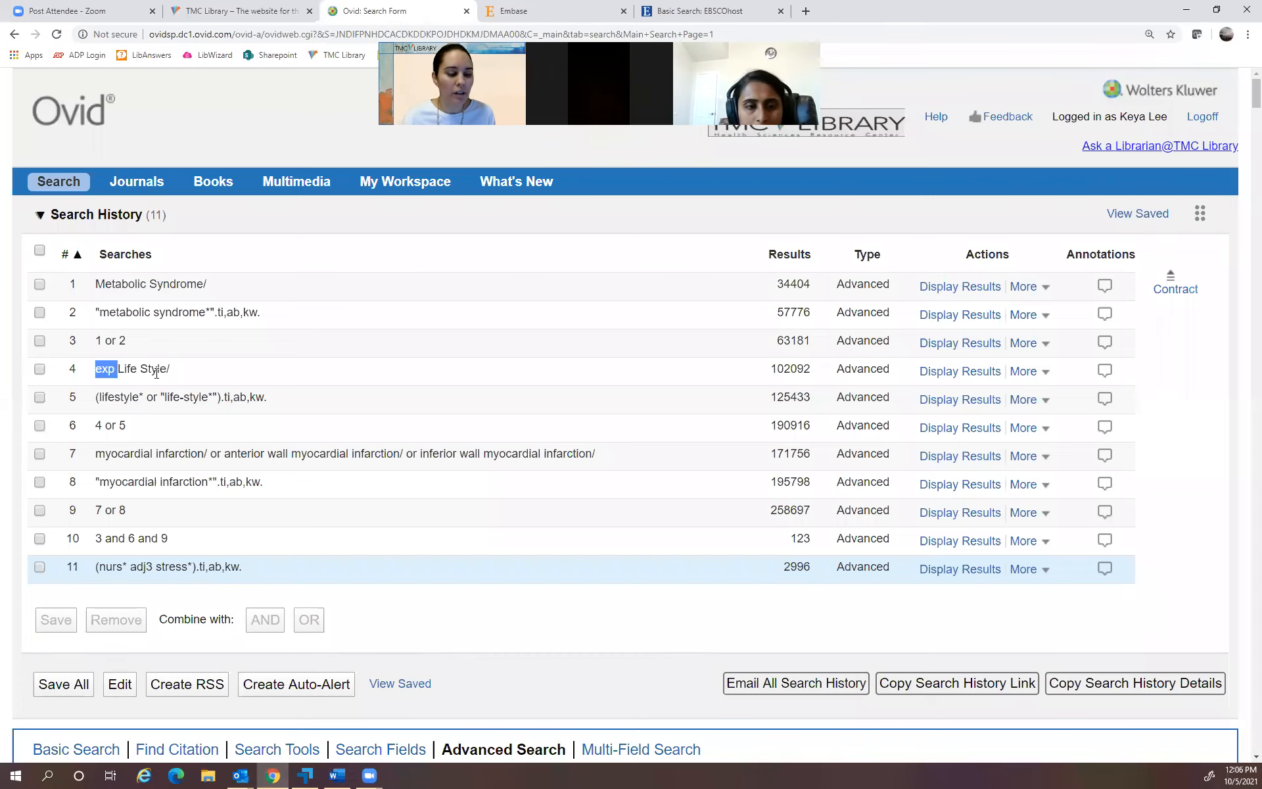
pyautogui.click(87, 376)
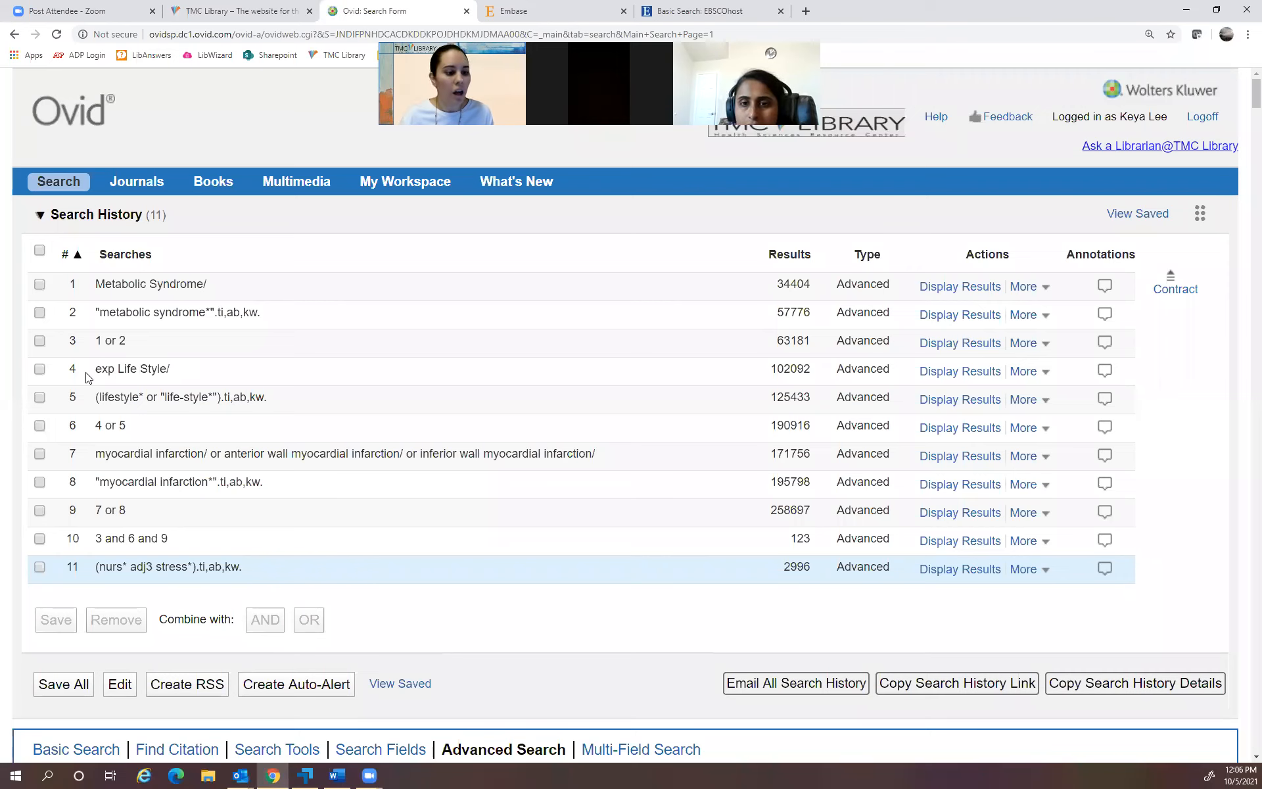
pyautogui.moveTo(103, 369); pyautogui.dragTo(168, 365)
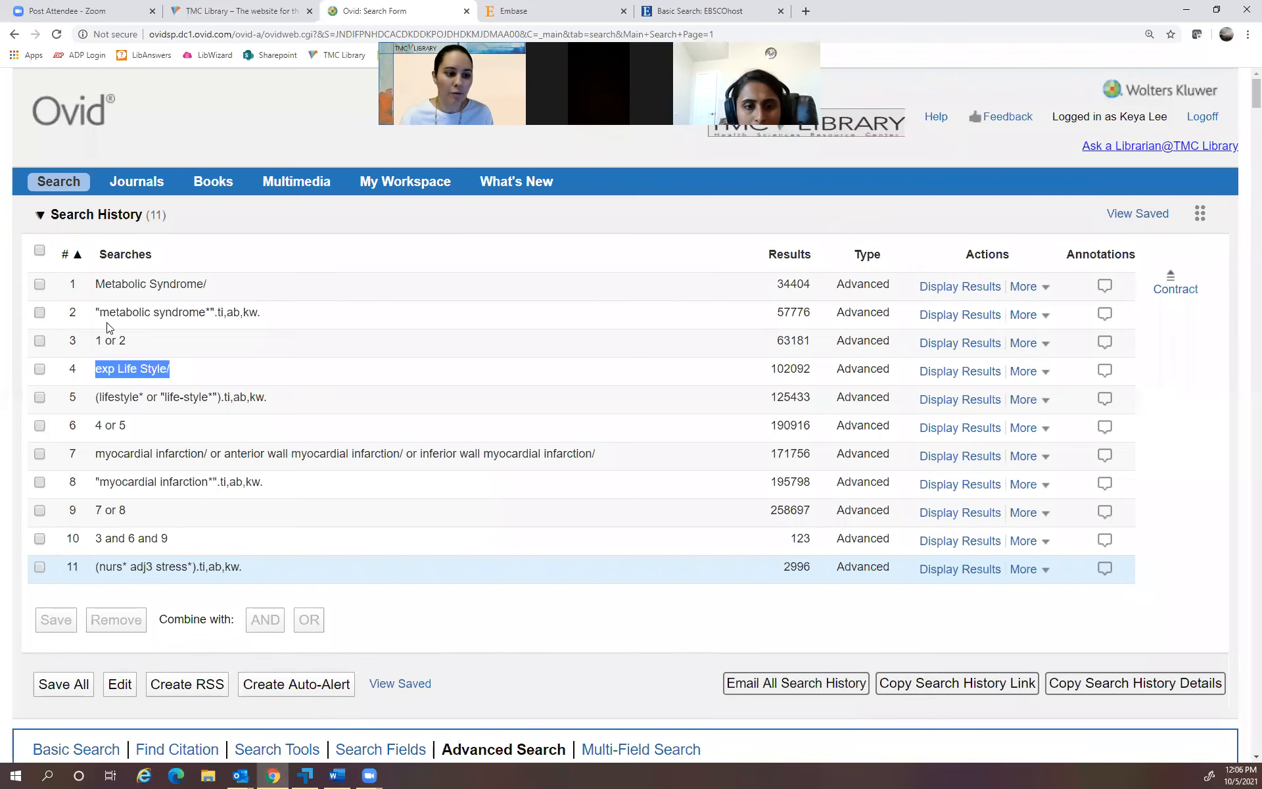
pyautogui.click(113, 287)
pyautogui.moveTo(96, 283); pyautogui.dragTo(211, 272)
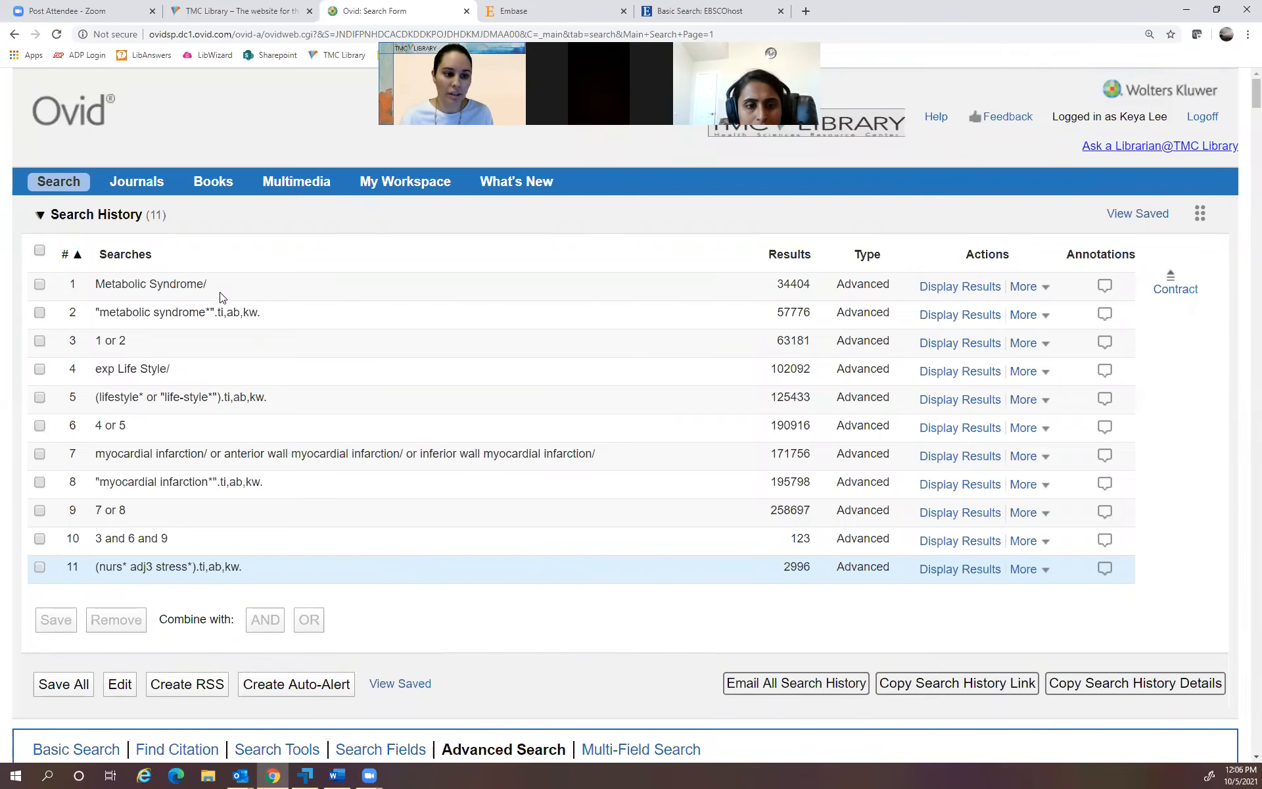
# In Embase, turn off Explode for metabolic syndrome X, add it to the Query Builder and run the search 'metabolic syndrome X'/de.
pyautogui.click(501, 16)
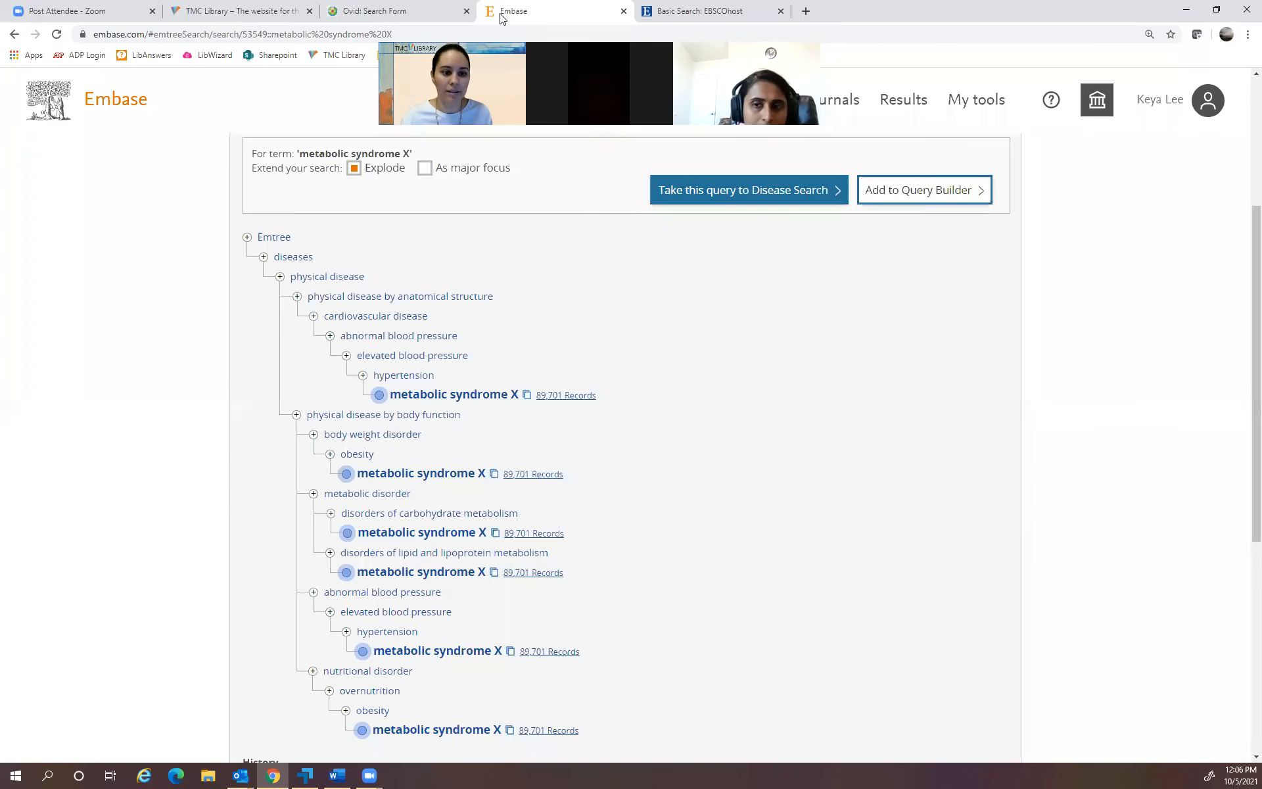
pyautogui.scroll(3, 478, 241)
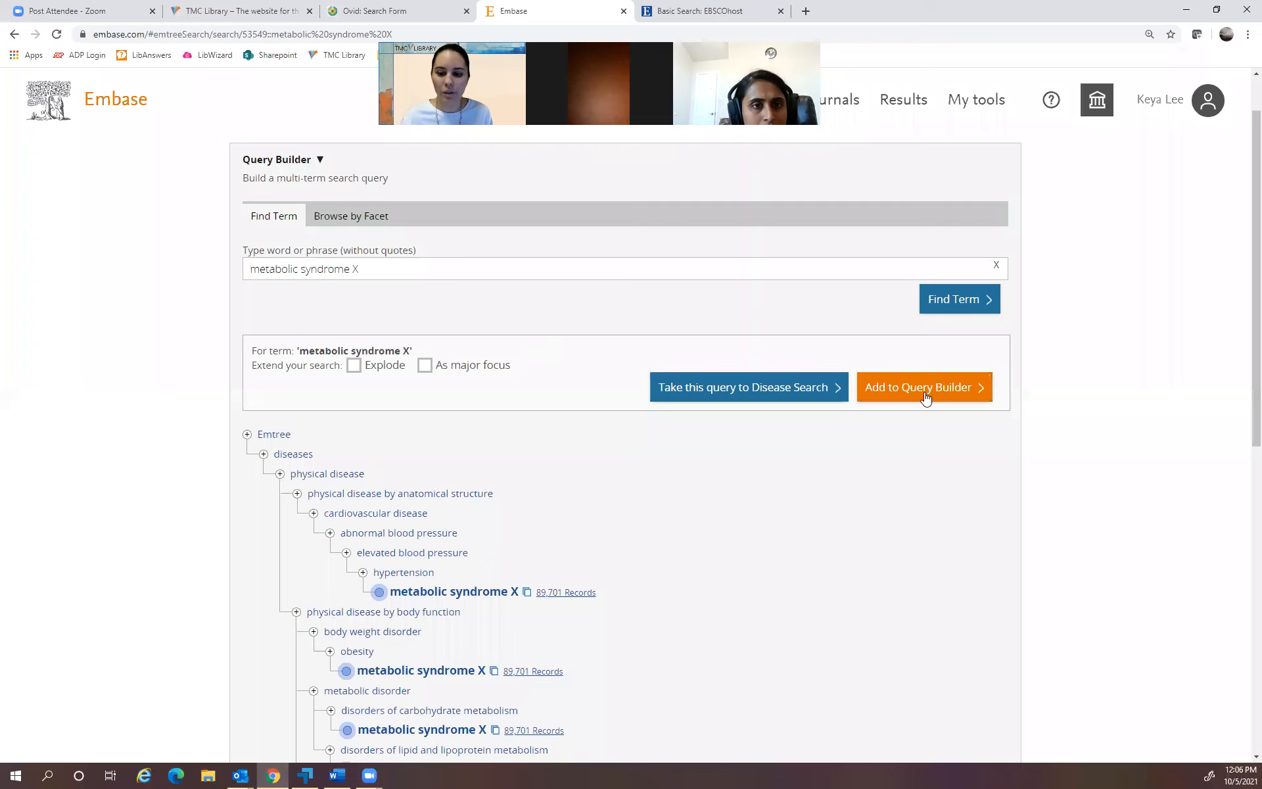
pyautogui.click(926, 397)
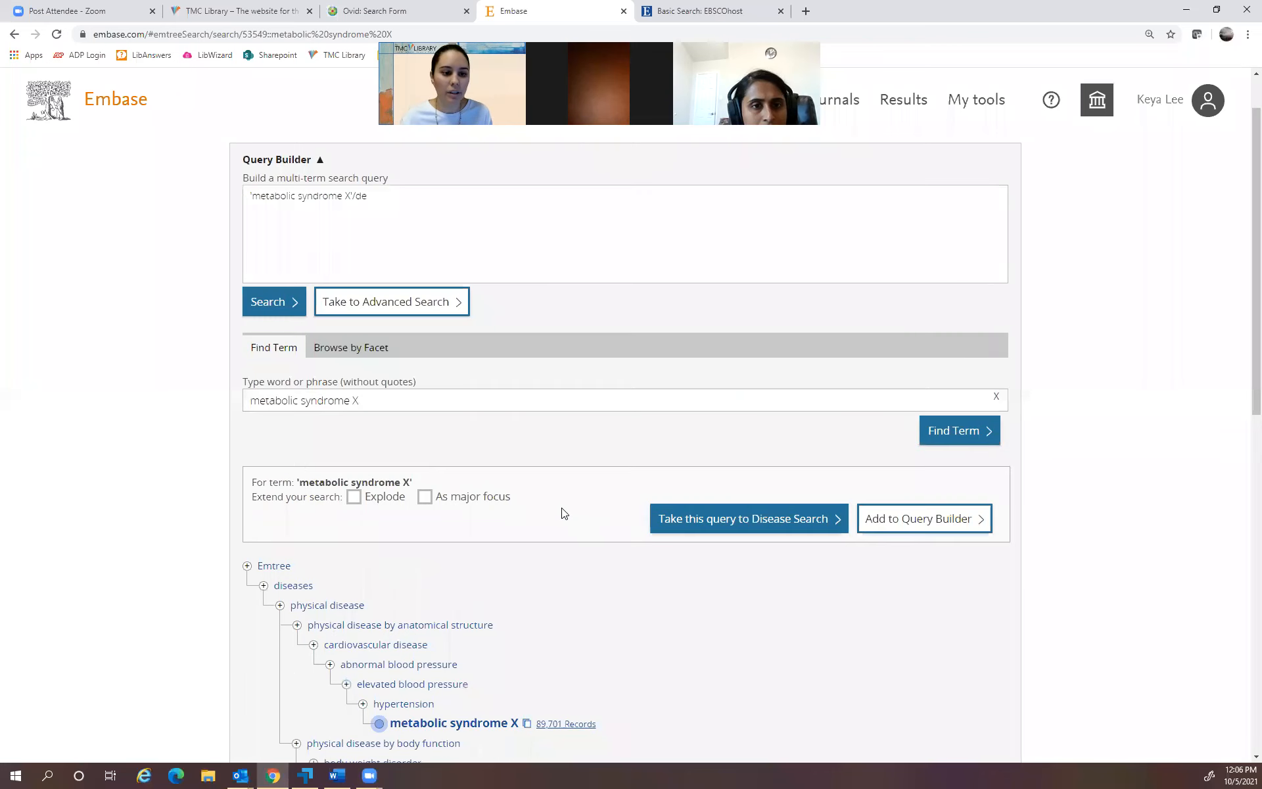
pyautogui.doubleClick(366, 203)
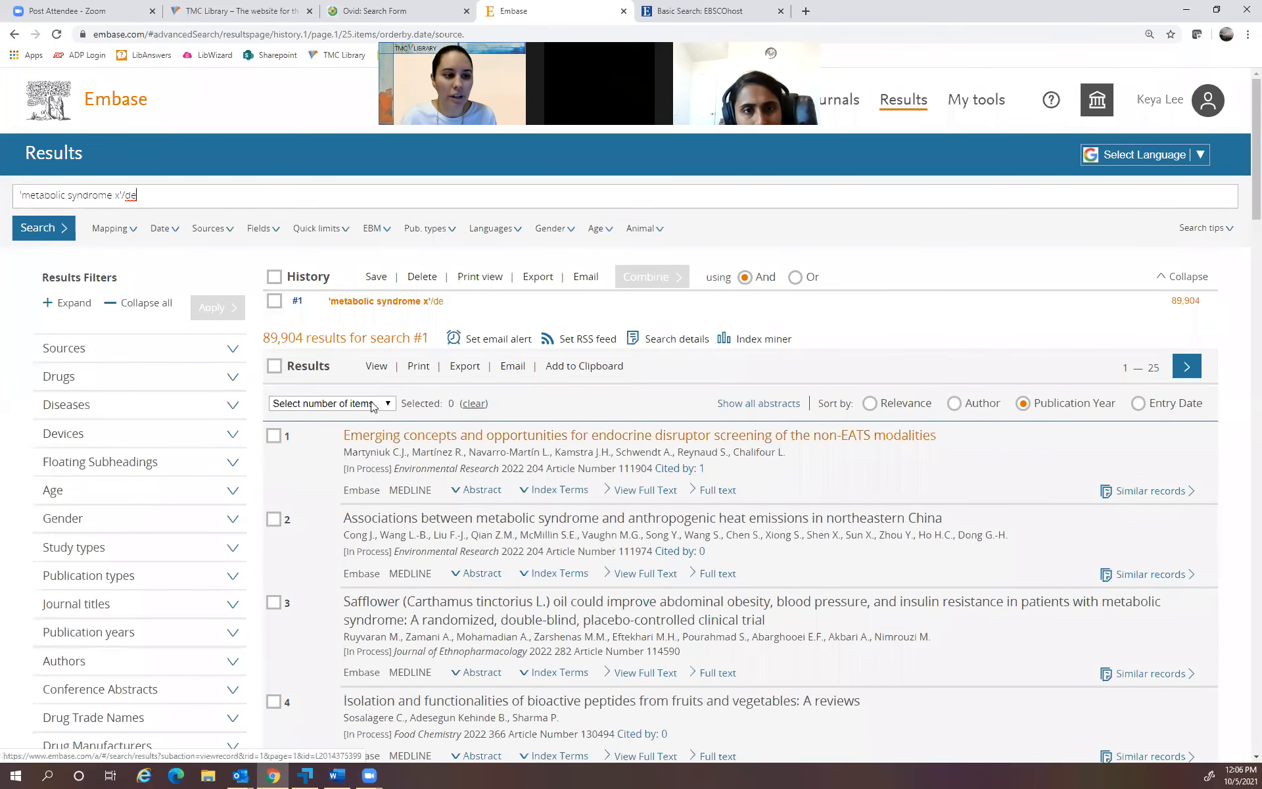
# Replace the query in Embase's results search field with the Ovid keyword line "metabolic syndrome*".ti,ab,kw.
pyautogui.tripleClick(149, 196)
pyautogui.press('BackSpace')
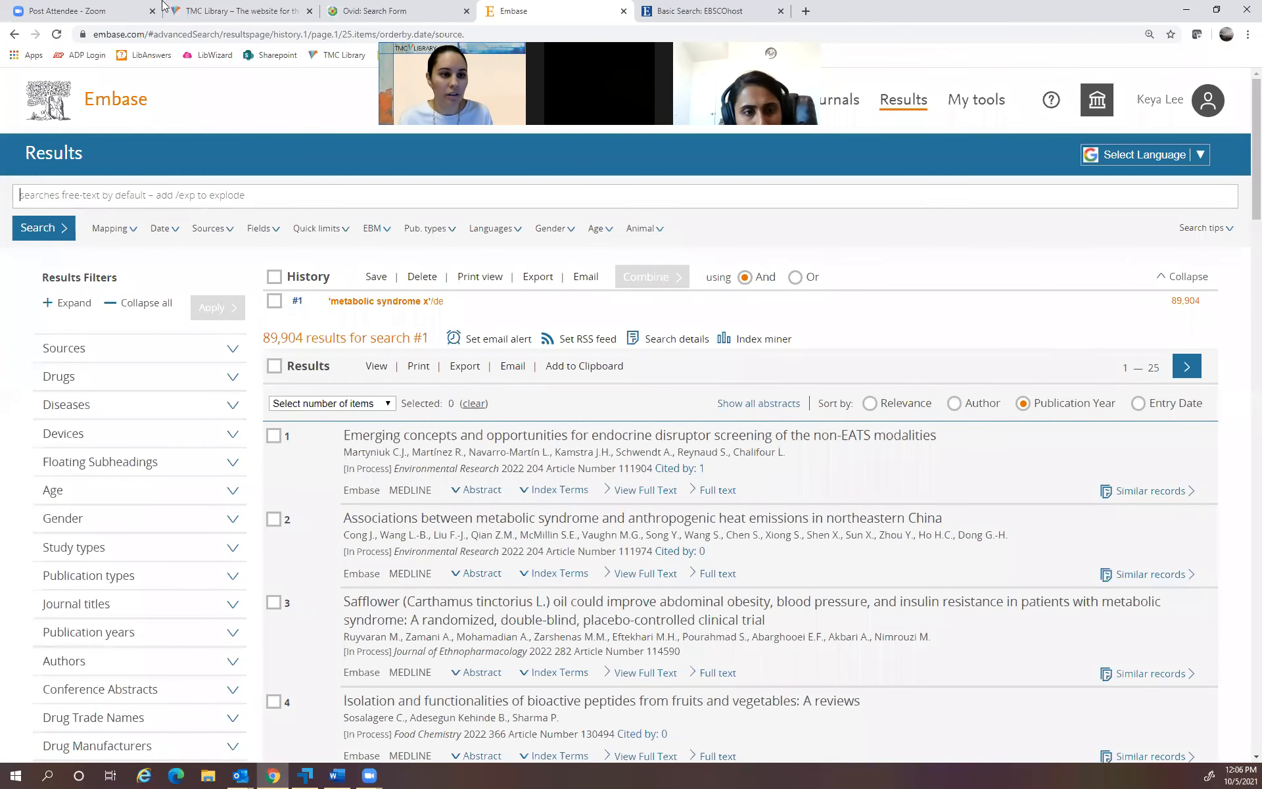
pyautogui.click(334, 19)
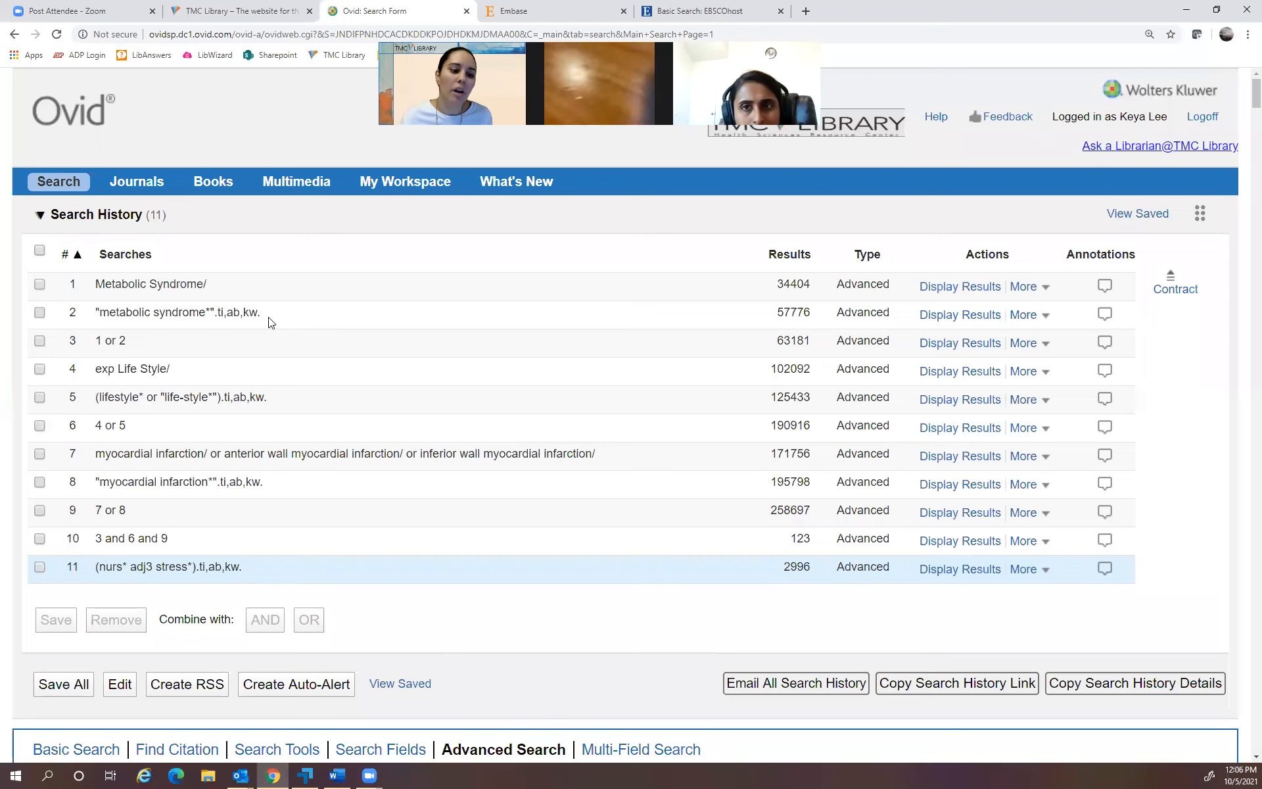
pyautogui.moveTo(263, 314); pyautogui.dragTo(210, 314)
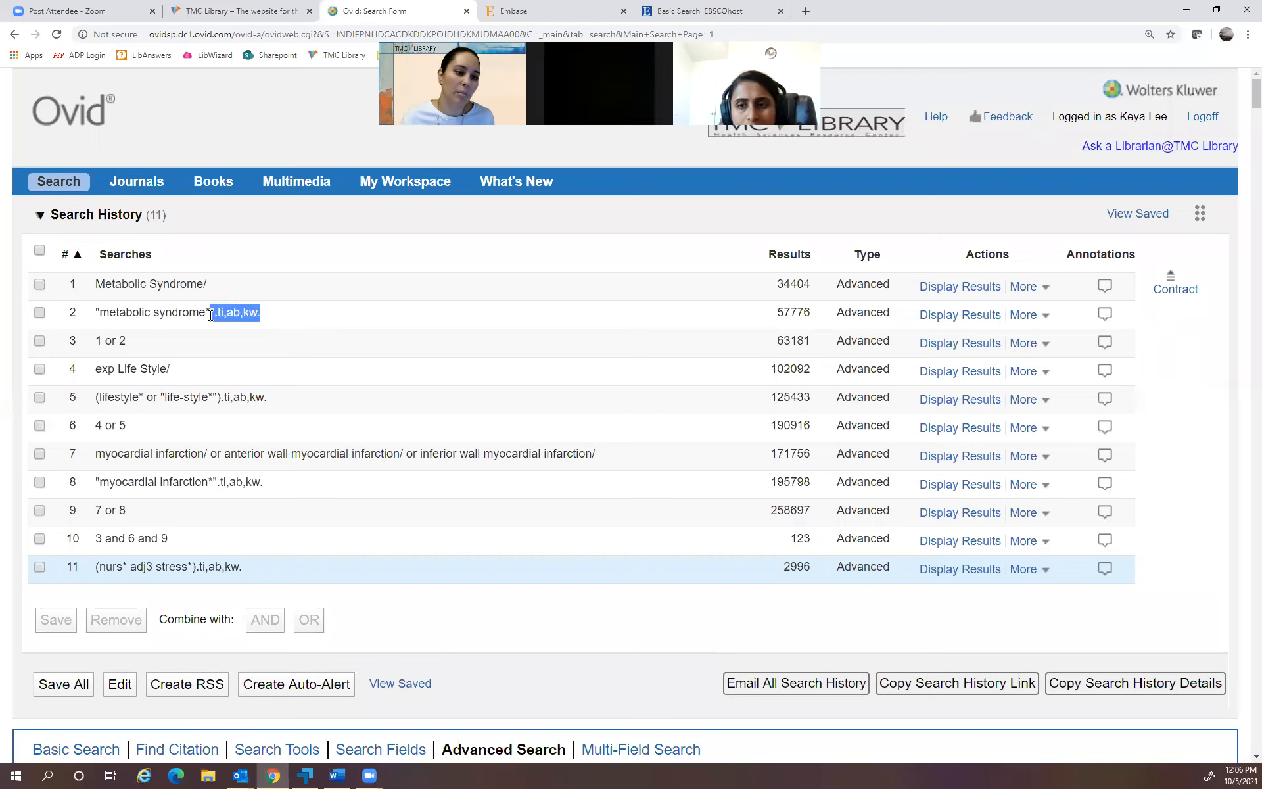
pyautogui.click(277, 317)
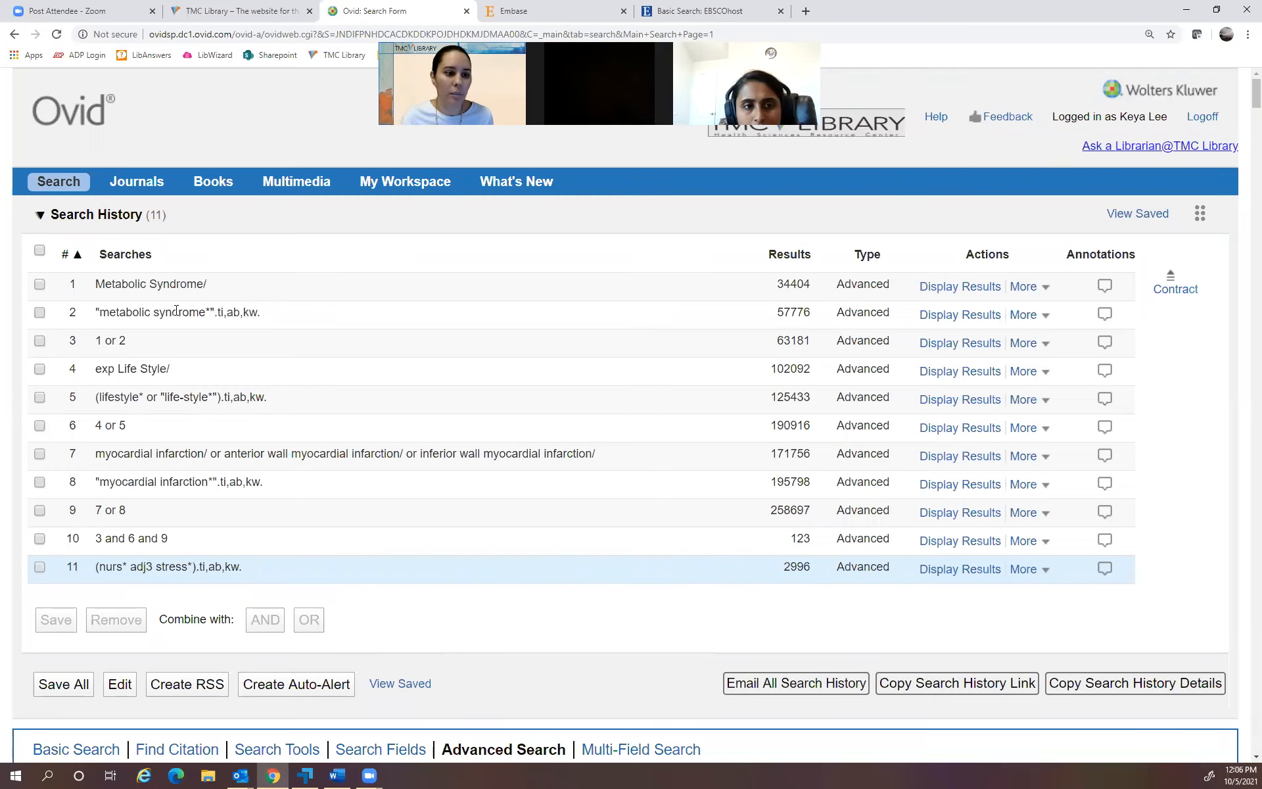
pyautogui.moveTo(95, 314); pyautogui.dragTo(214, 322)
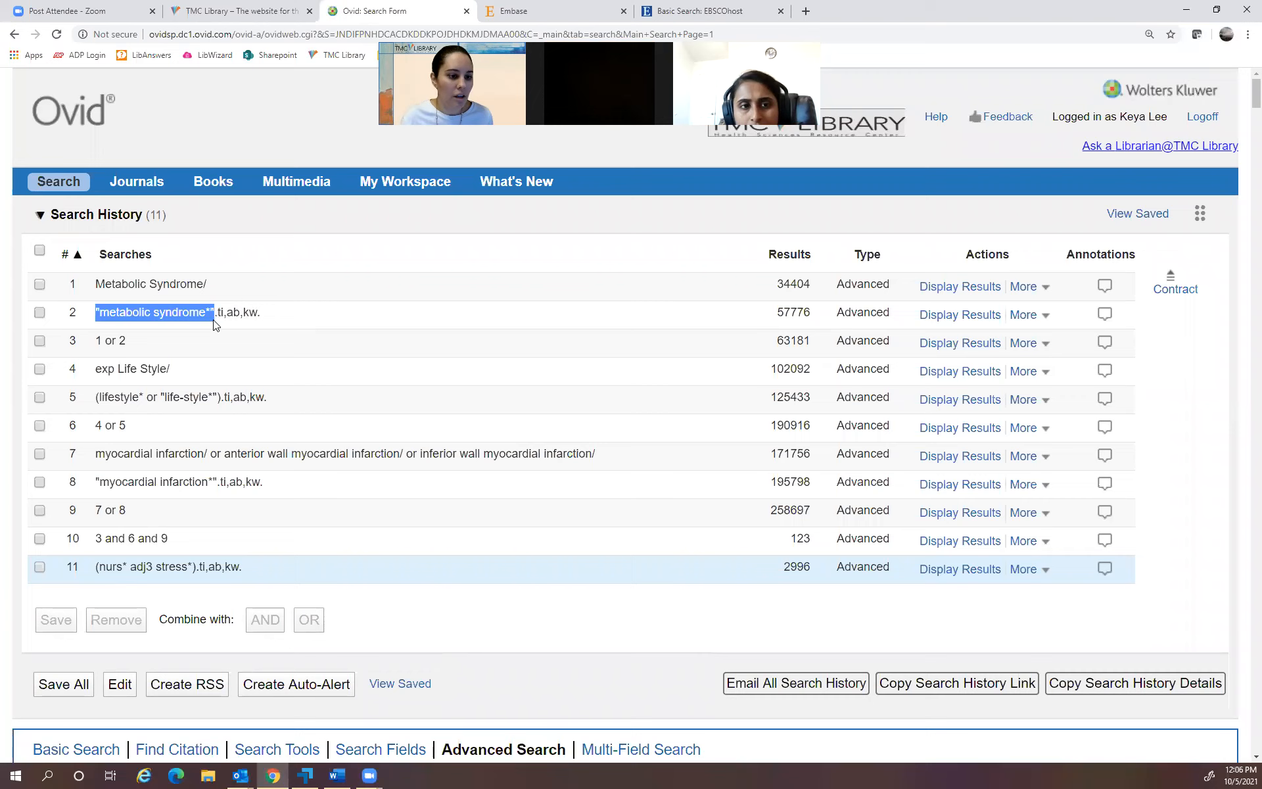
pyautogui.click(267, 322)
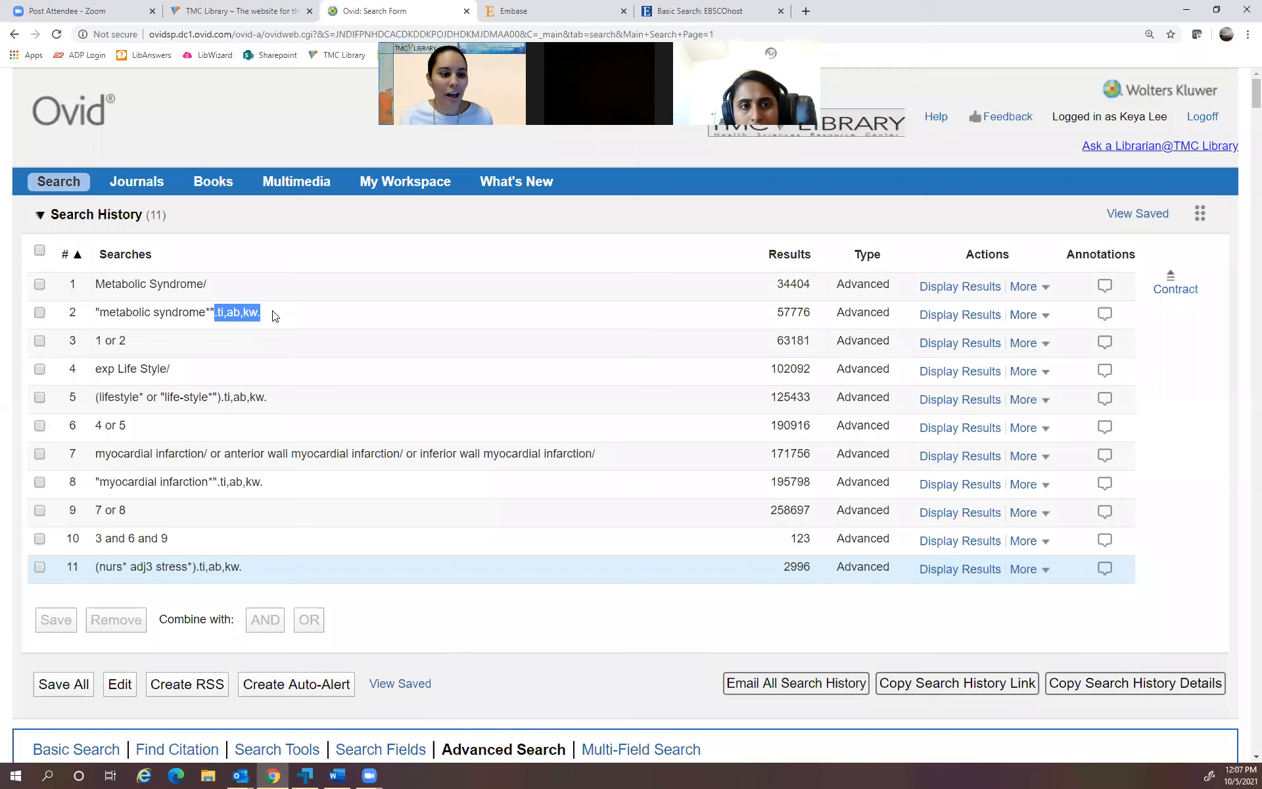
pyautogui.click(231, 325)
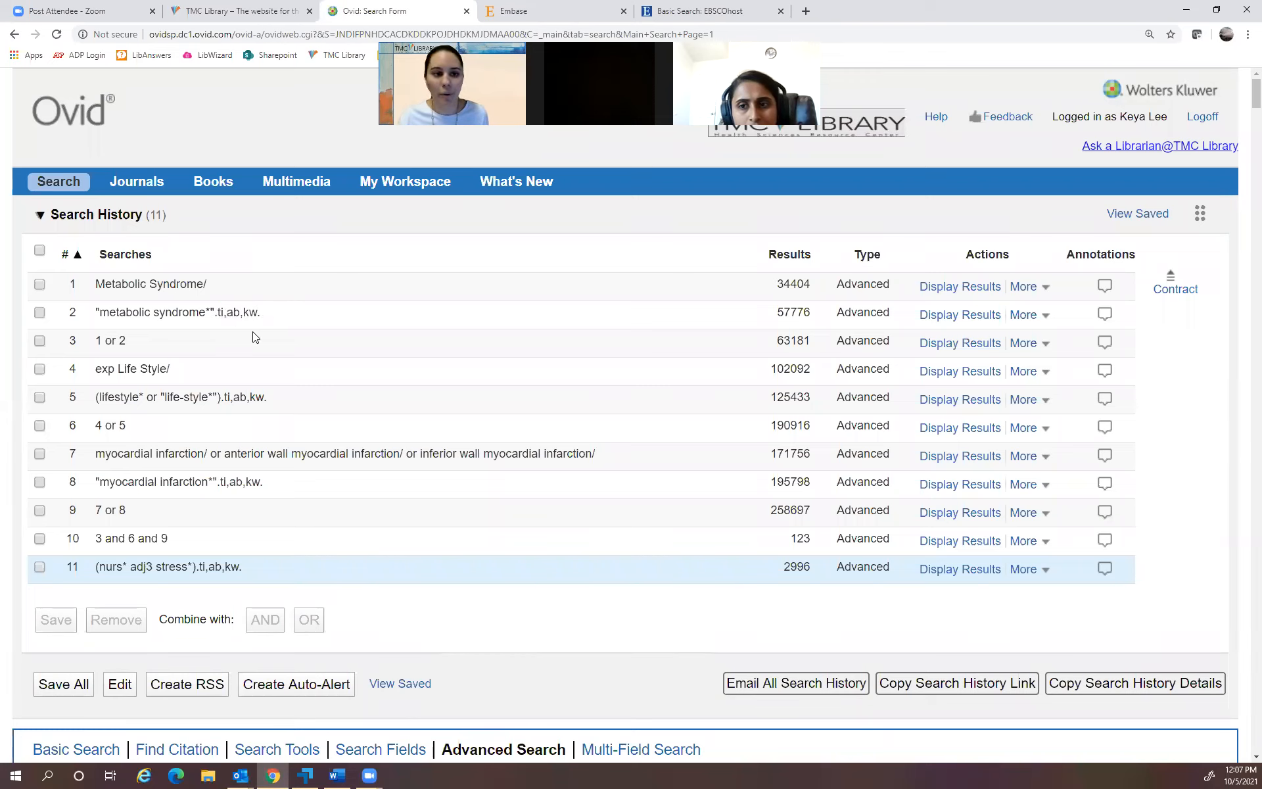
pyautogui.moveTo(93, 316); pyautogui.dragTo(269, 323)
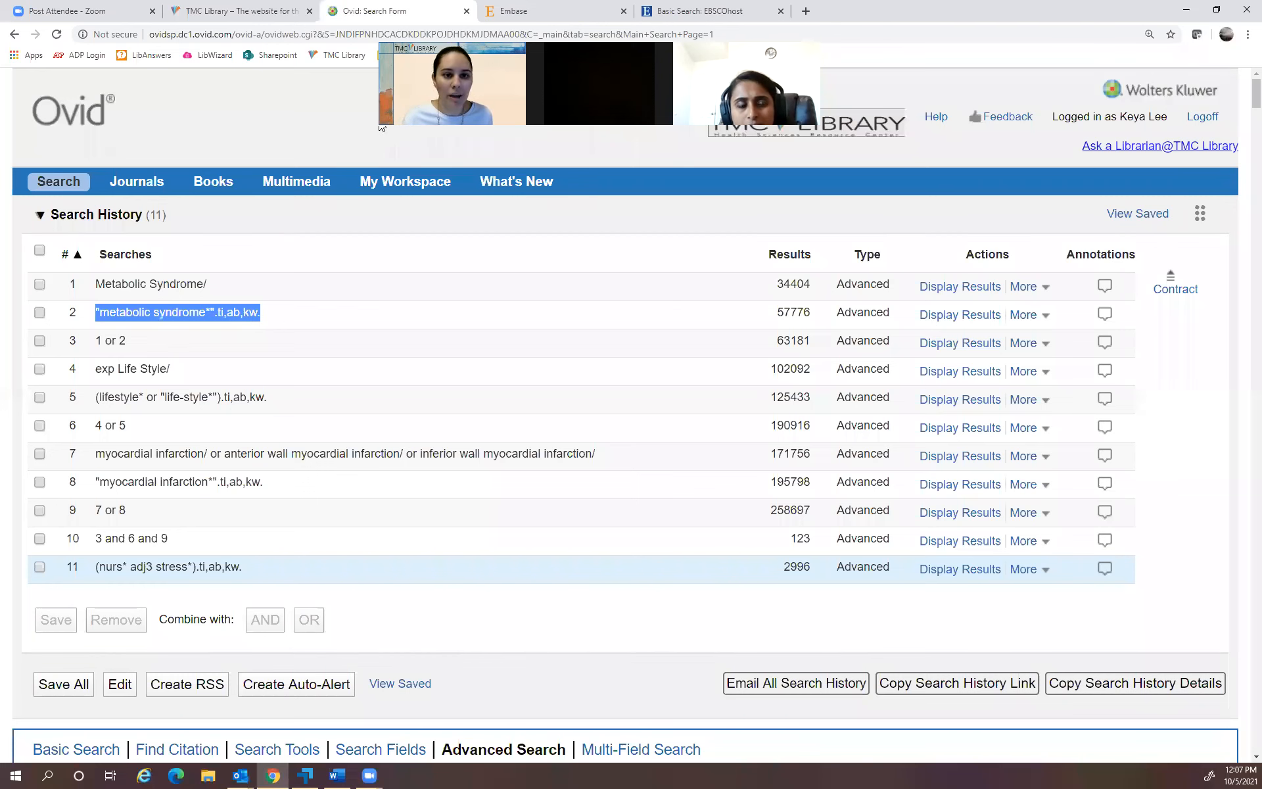
pyautogui.click(485, 14)
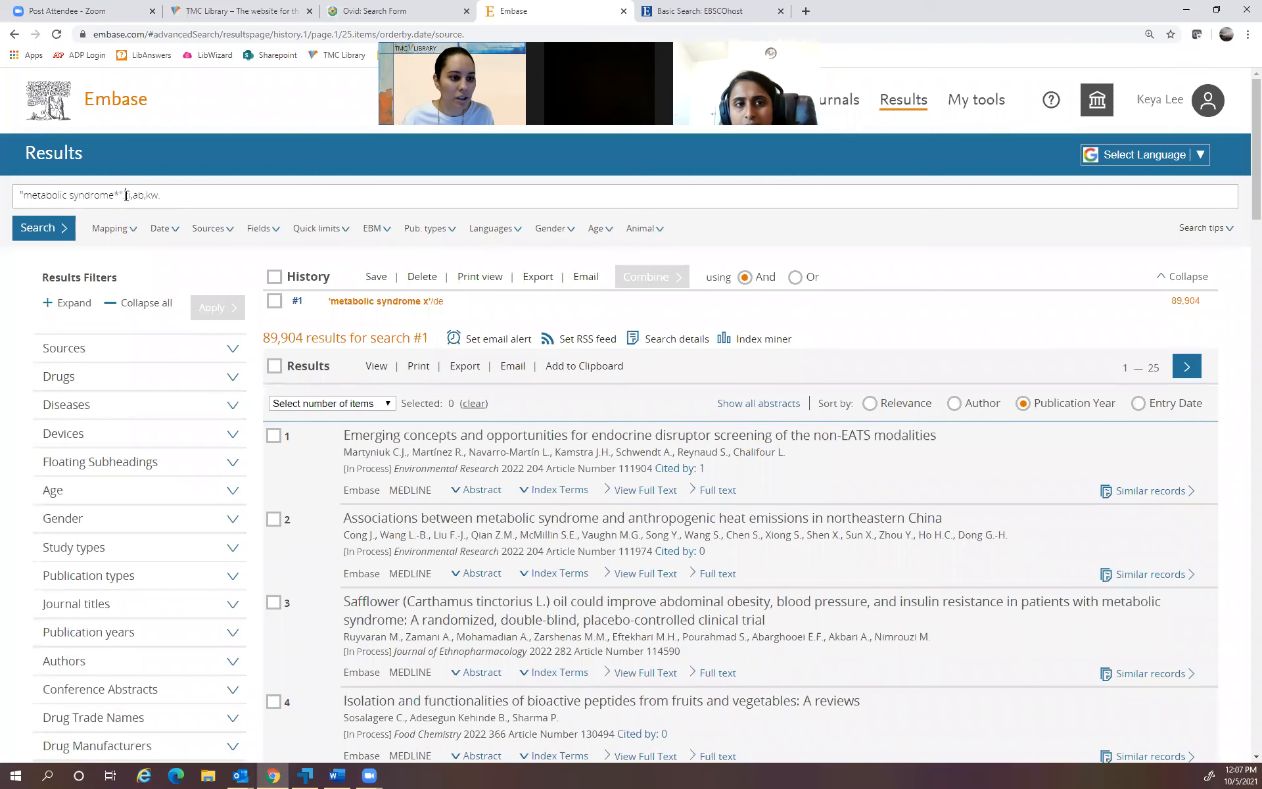
# Convert the keyword line to Embase syntax, run "metabolic syndrome*":ti,ab,kw, and clear the search field.
pyautogui.write(':')
pyautogui.press('End')
pyautogui.press('BackSpace')
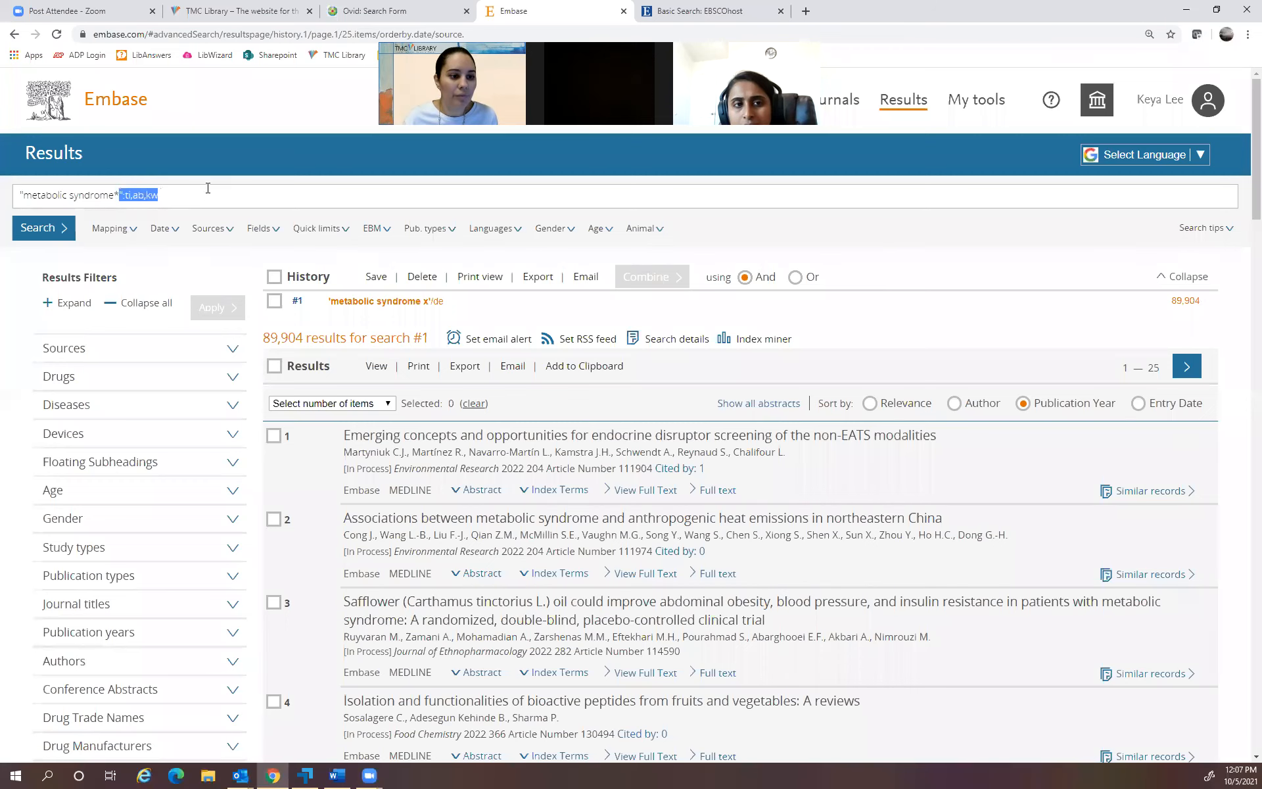
pyautogui.click(214, 194)
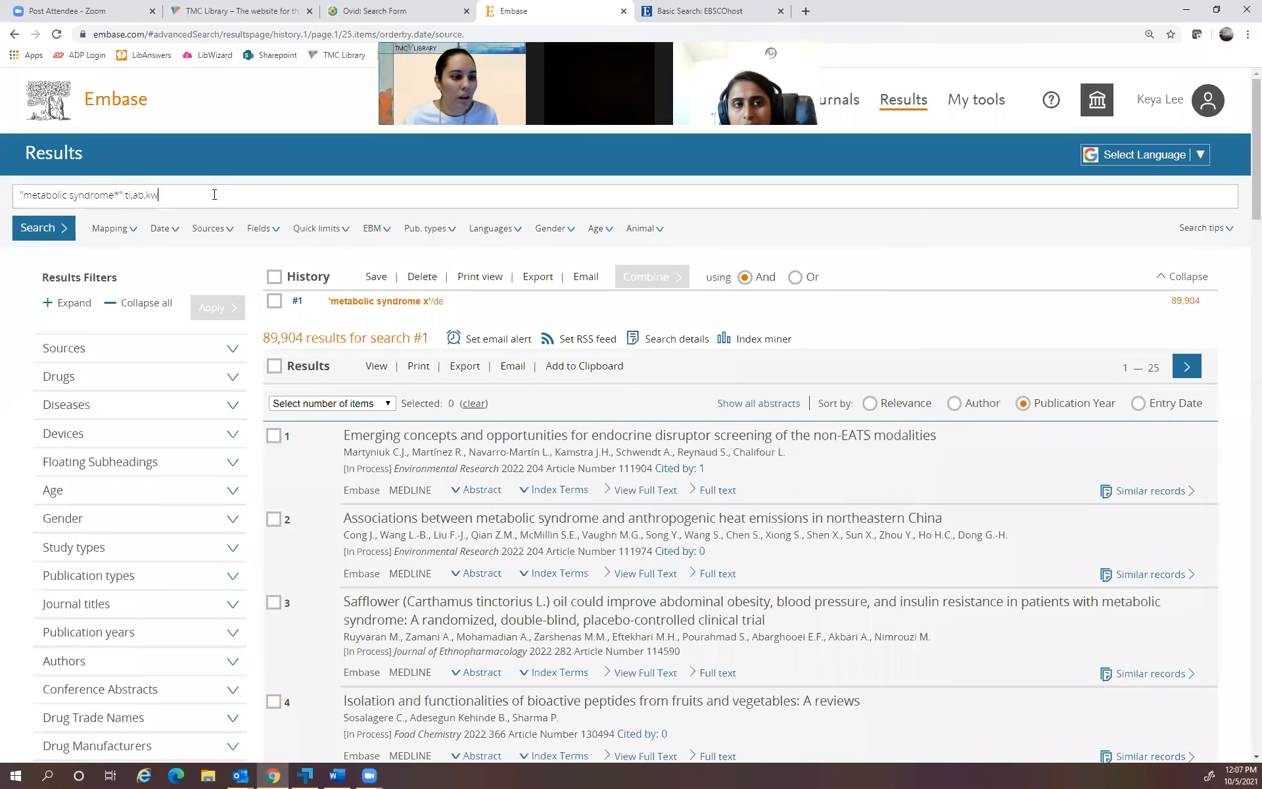
pyautogui.click(55, 235)
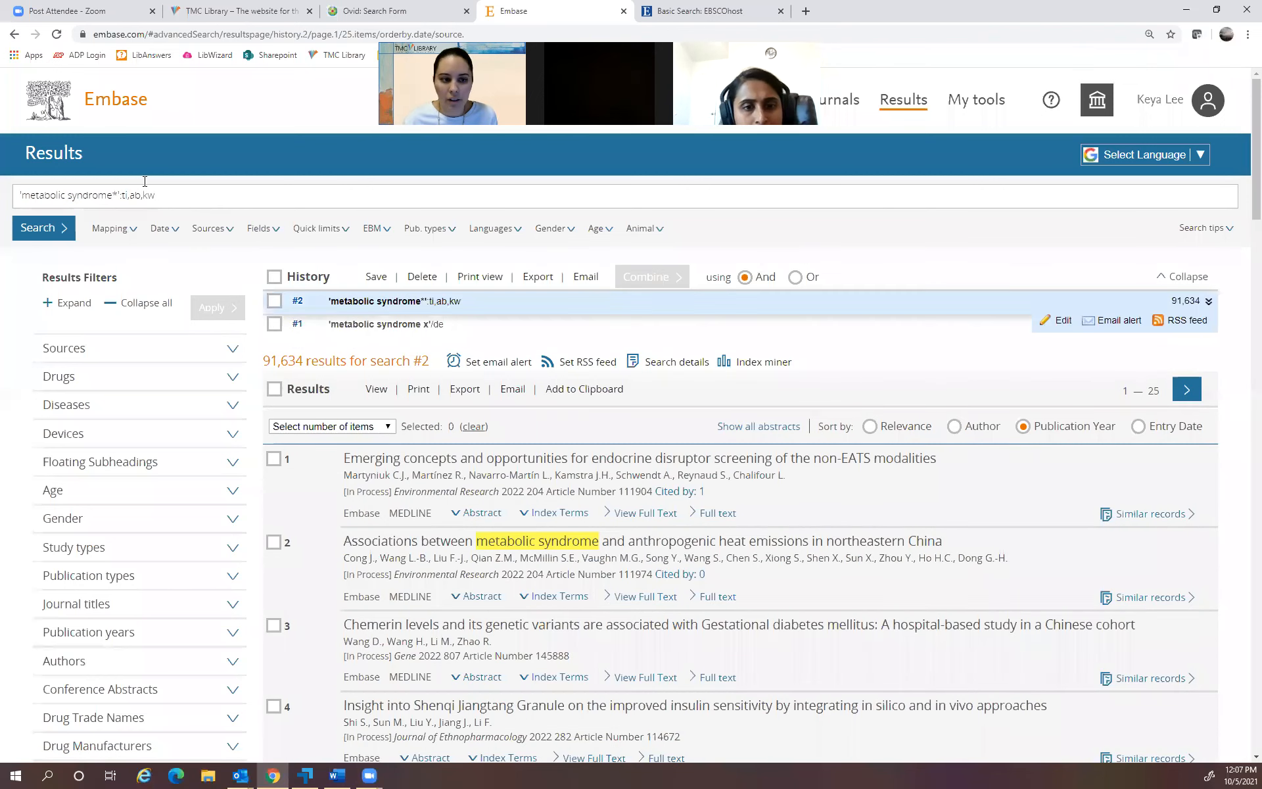
pyautogui.tripleClick(161, 195)
pyautogui.press('BackSpace')
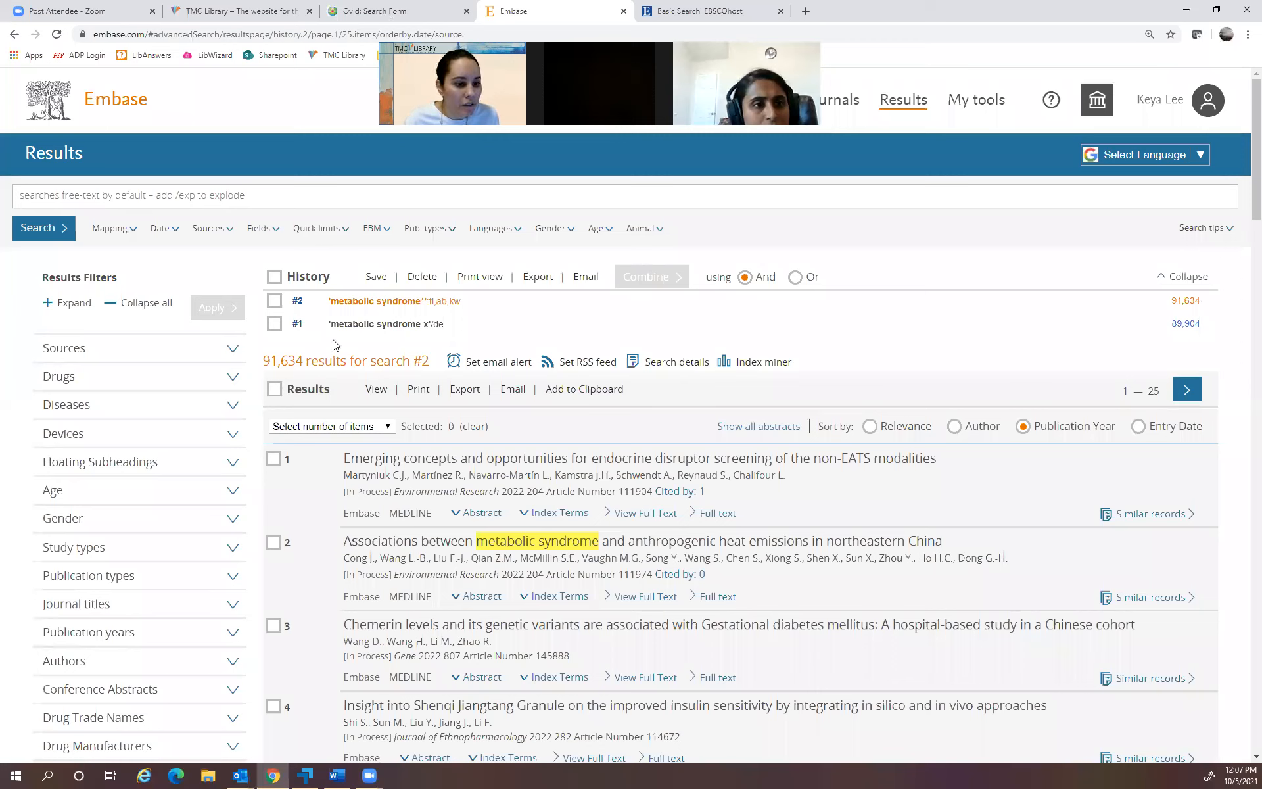
# Combine searches #1 and #2 with Or to match line 3 of the Ovid strategy, and clear the search field.
pyautogui.click(274, 300)
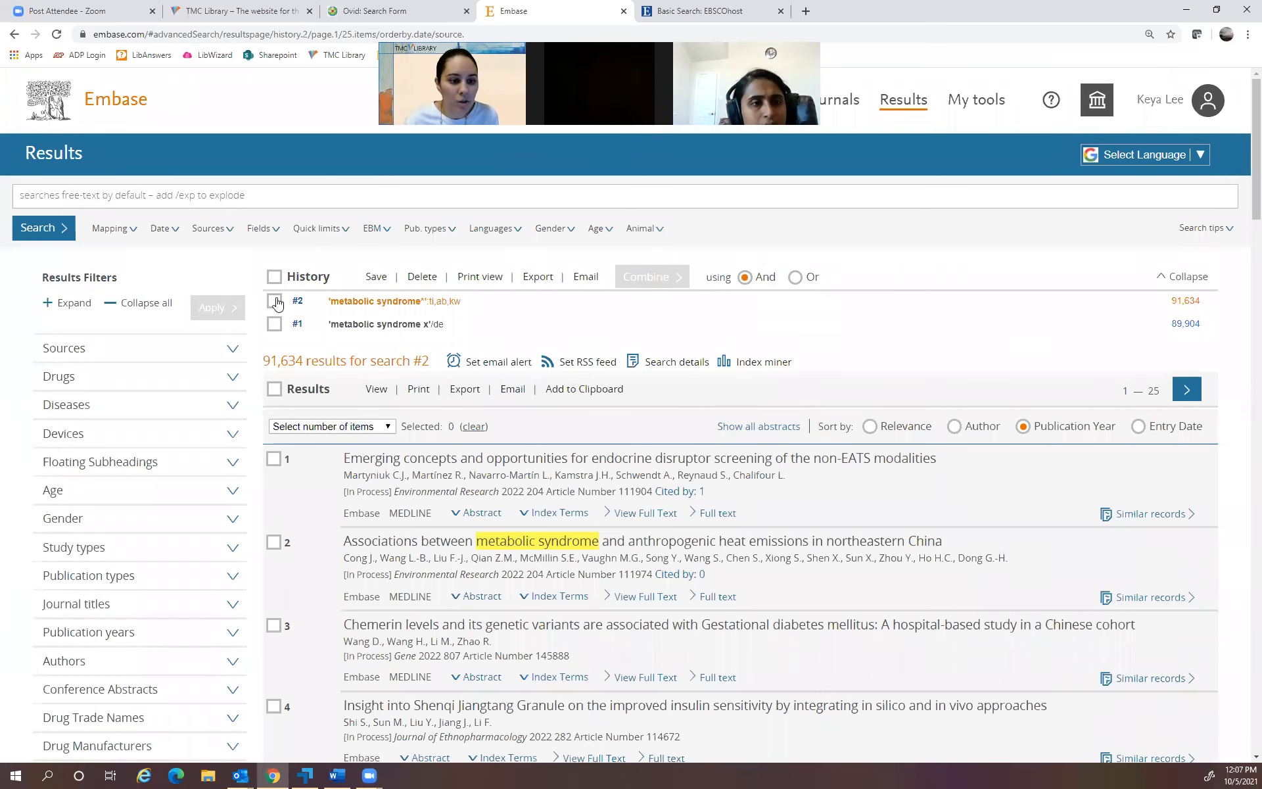
pyautogui.click(275, 323)
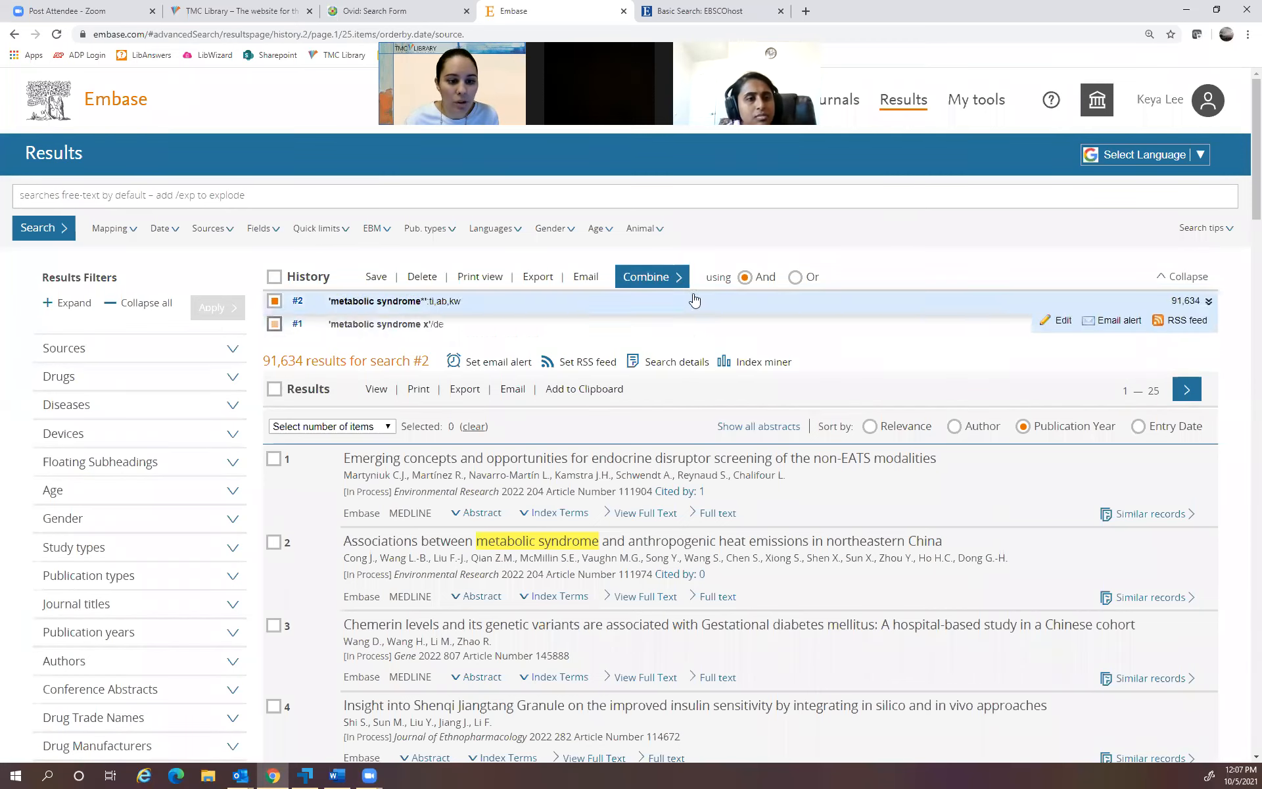
pyautogui.click(795, 276)
pyautogui.click(447, 11)
pyautogui.moveTo(96, 340); pyautogui.dragTo(128, 340)
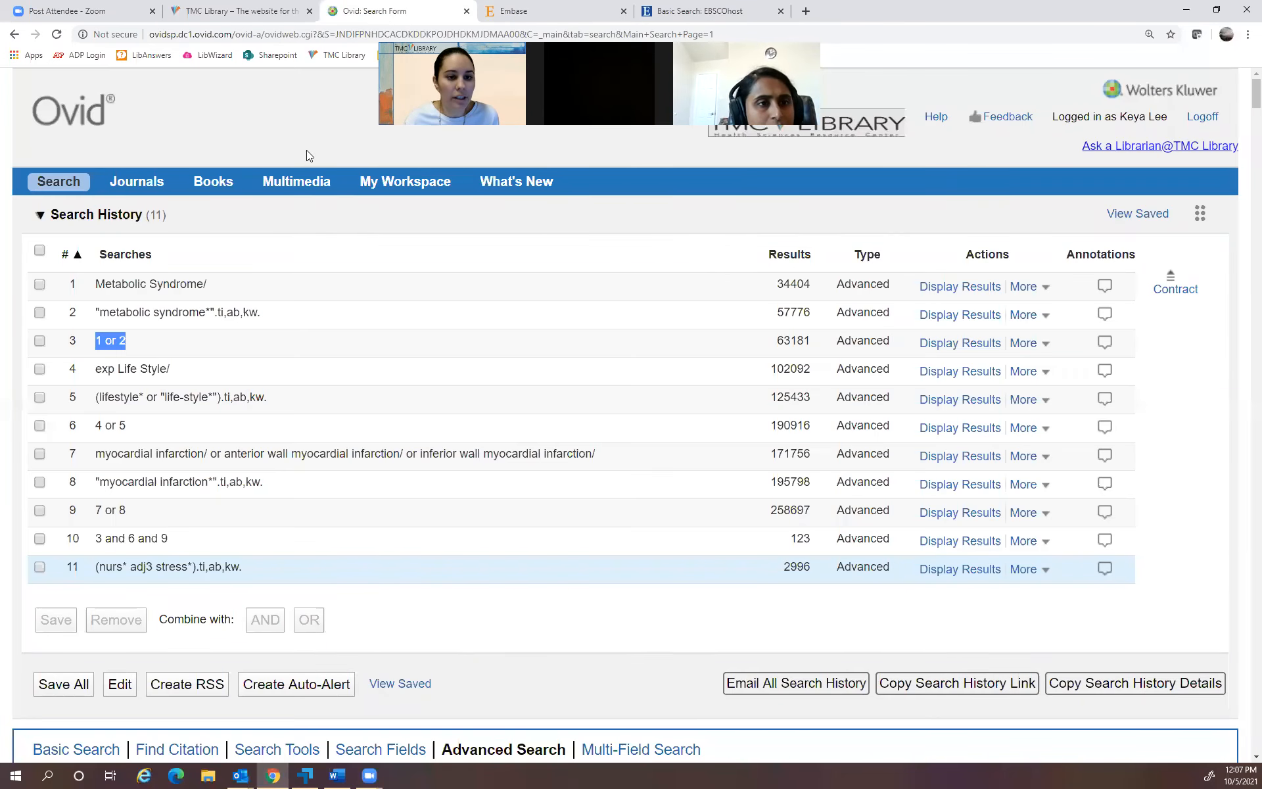
pyautogui.click(490, 17)
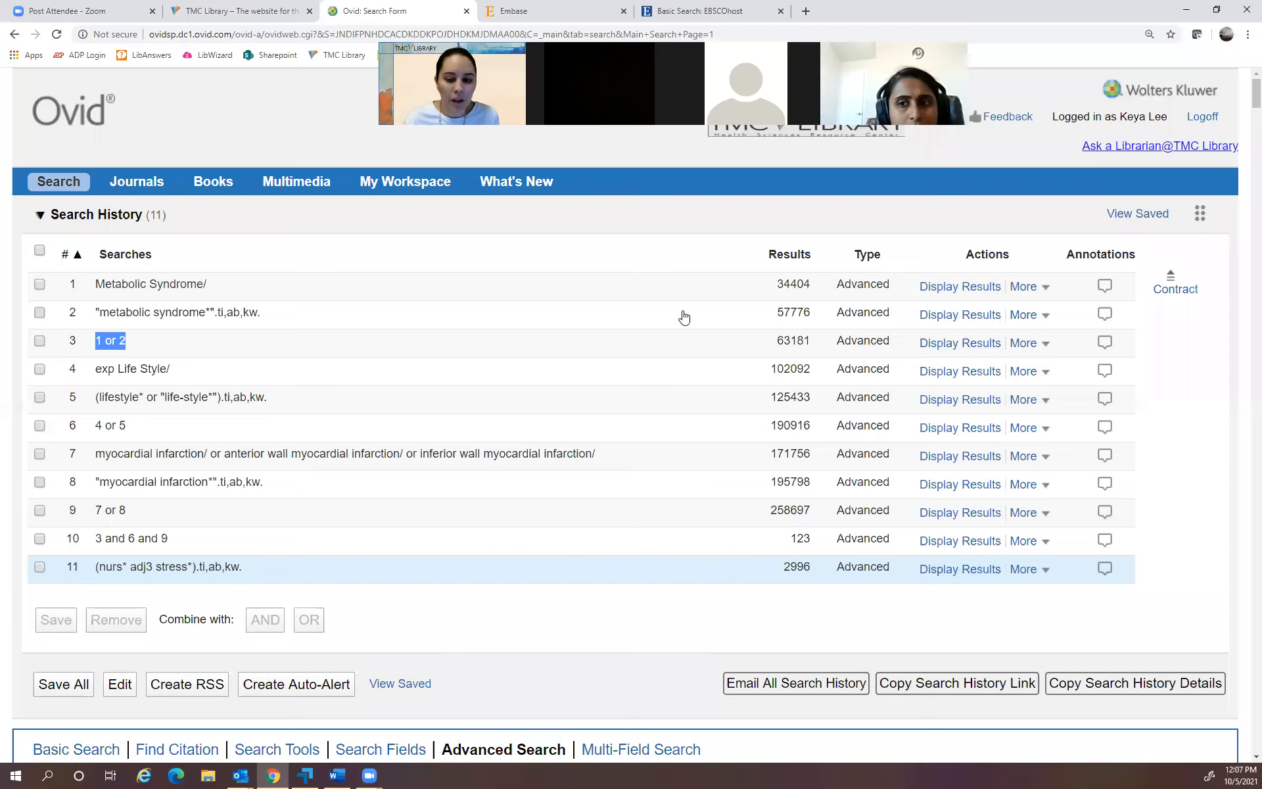
pyautogui.click(665, 278)
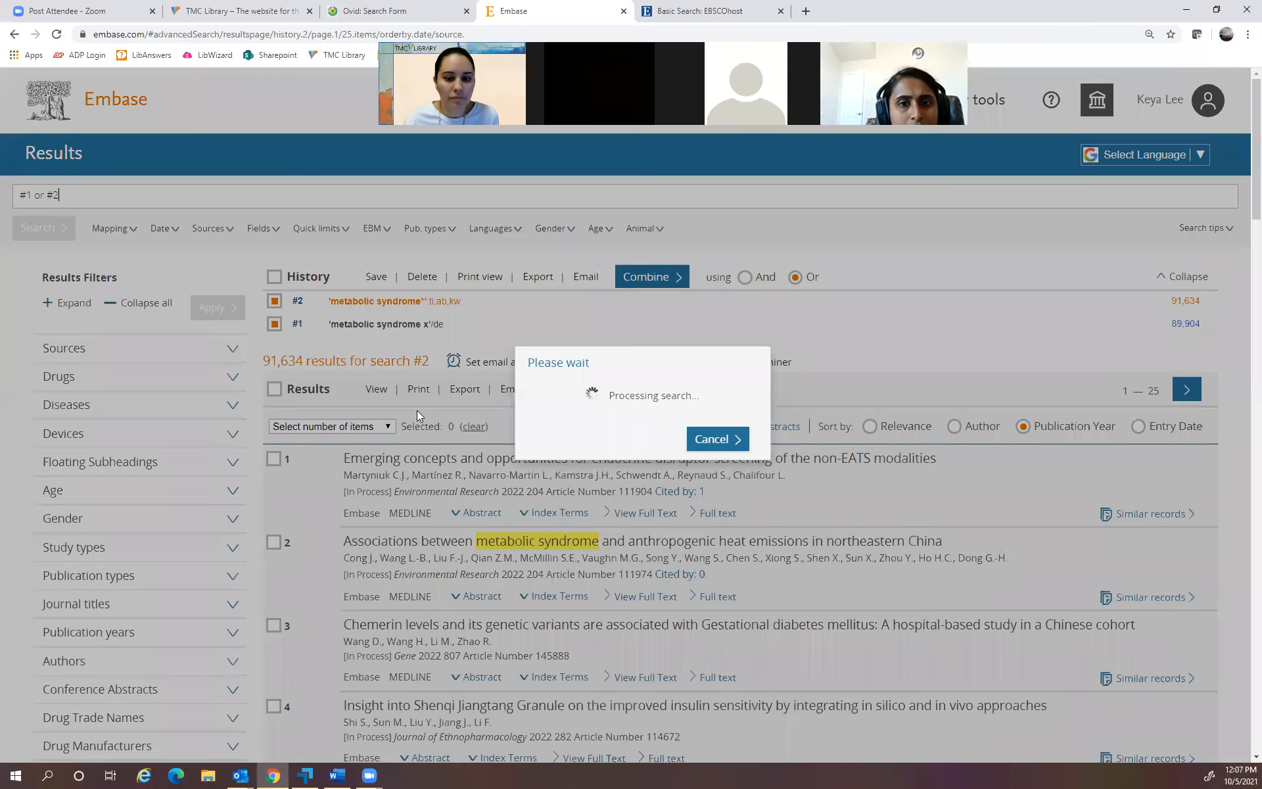
pyautogui.tripleClick(93, 200)
pyautogui.press('BackSpace')
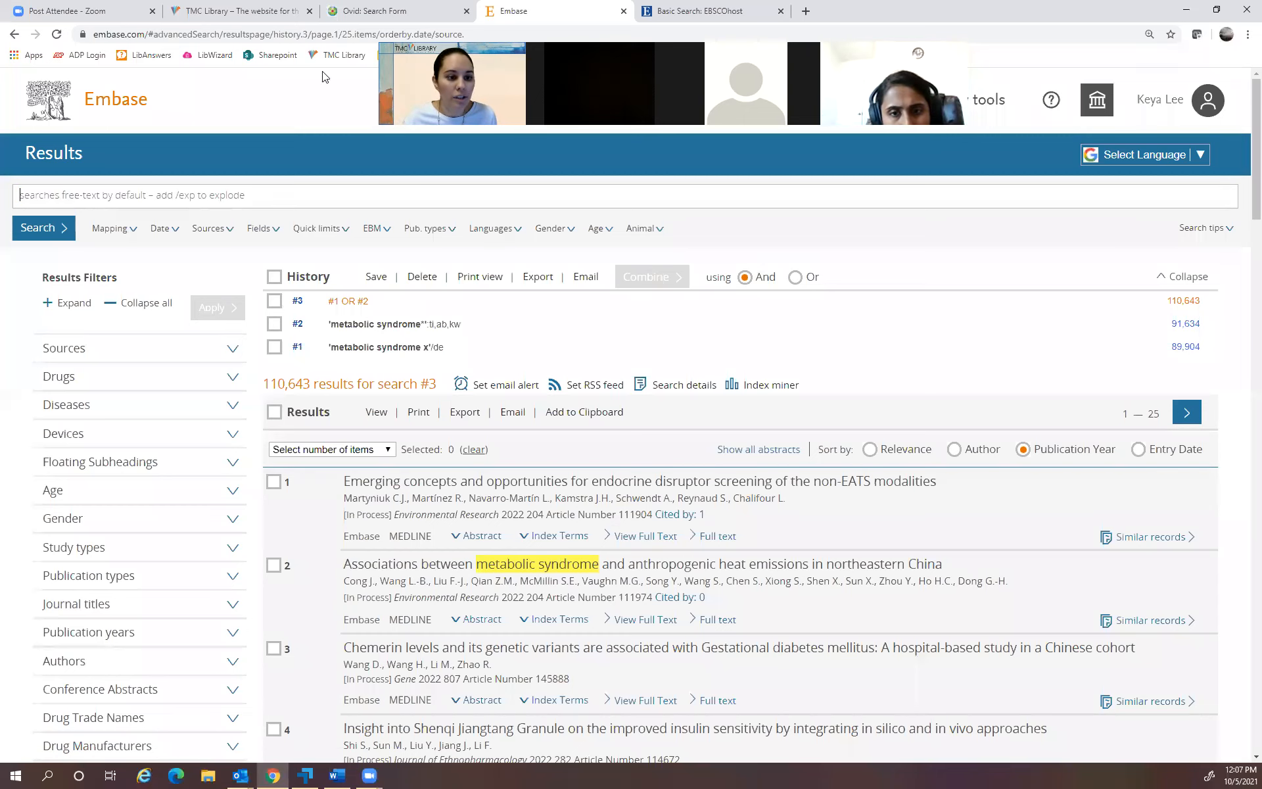
# Copy the Life Style heading from Ovid into Embase's Emtree term finder and choose the preferred term lifestyle.
pyautogui.moveTo(119, 368); pyautogui.dragTo(165, 368)
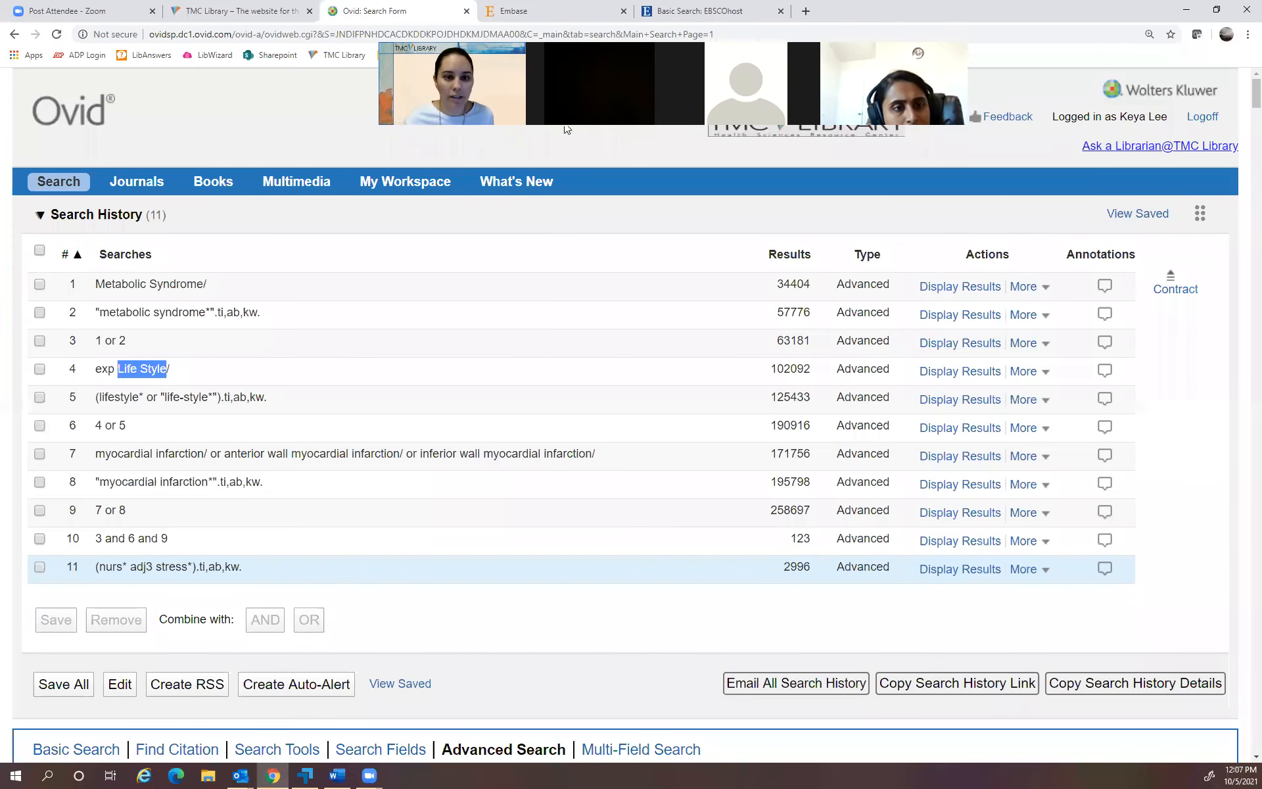
pyautogui.click(549, 12)
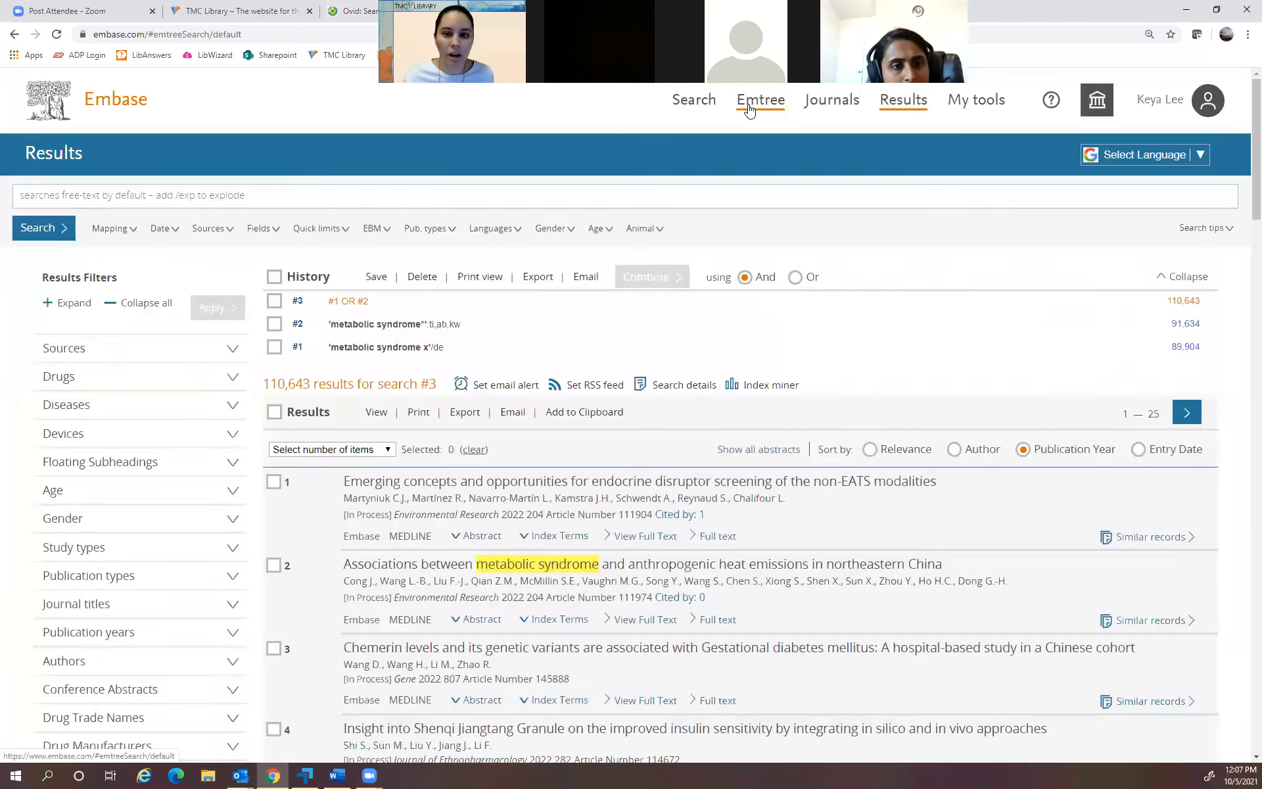
pyautogui.click(750, 109)
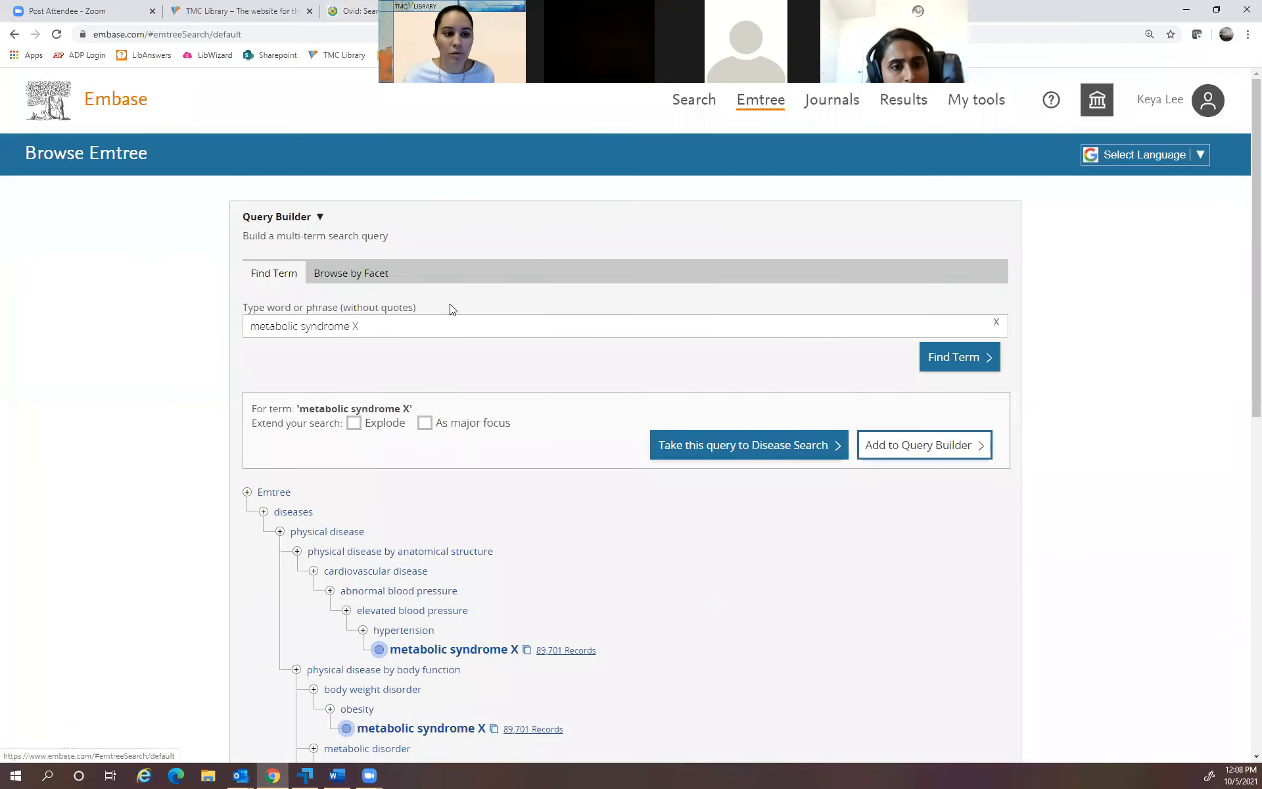
pyautogui.moveTo(412, 321); pyautogui.dragTo(268, 327)
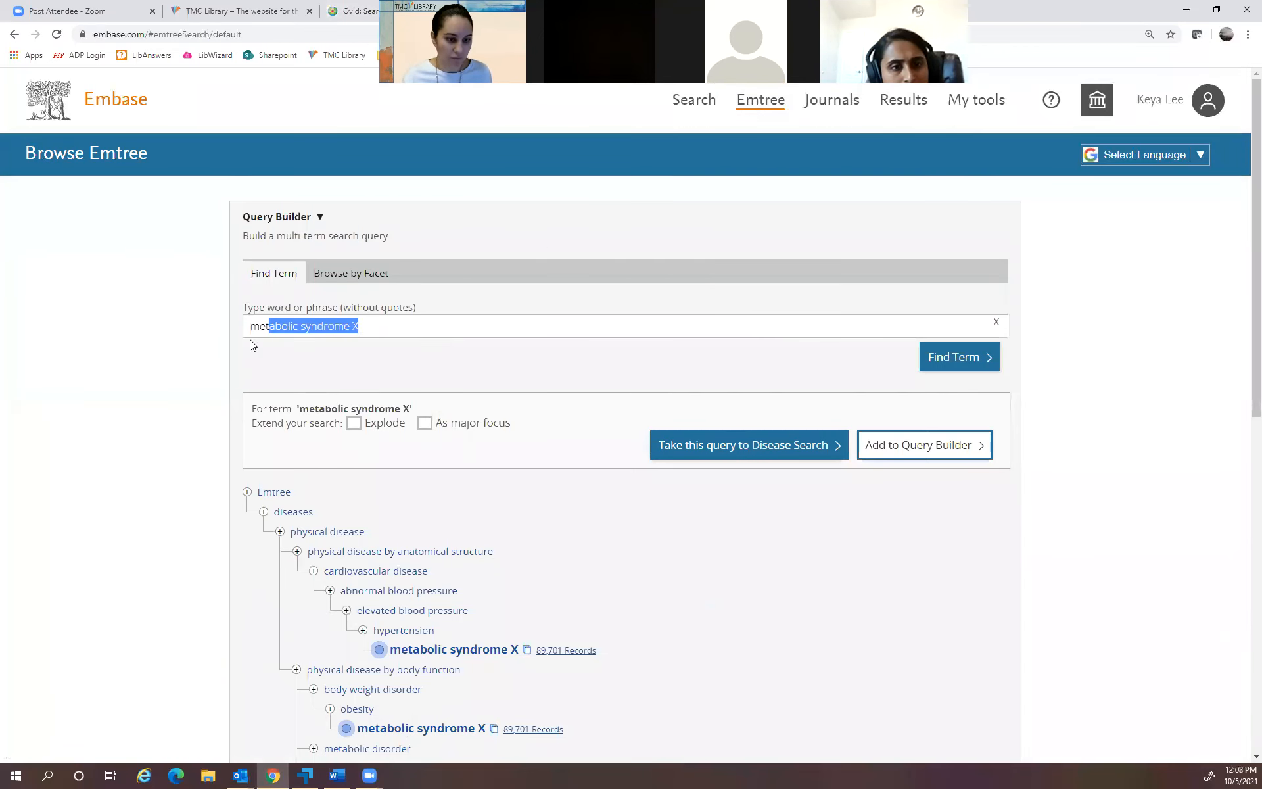
pyautogui.press('BackSpace')
pyautogui.press('BackSpace')
pyautogui.press('BackSpace')
pyautogui.press('BackSpace')
pyautogui.write('Life Style')
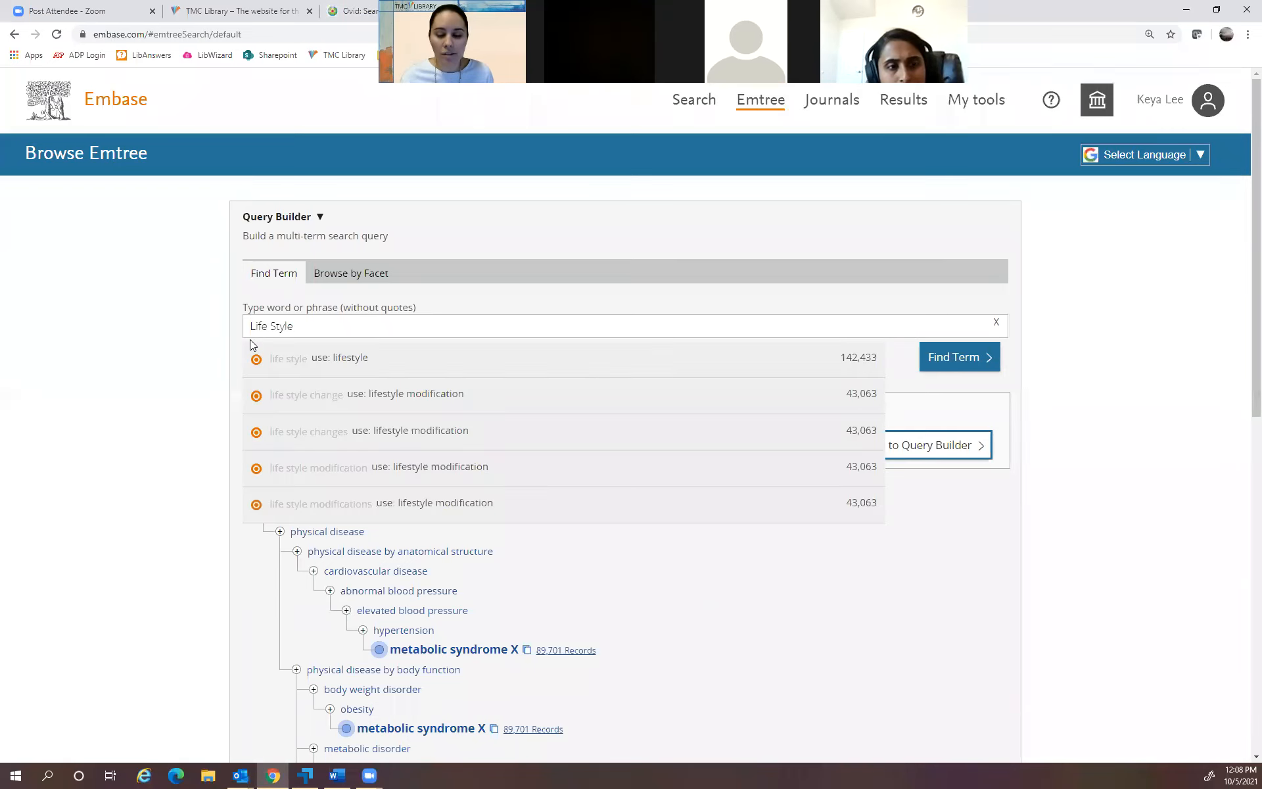
pyautogui.click(371, 365)
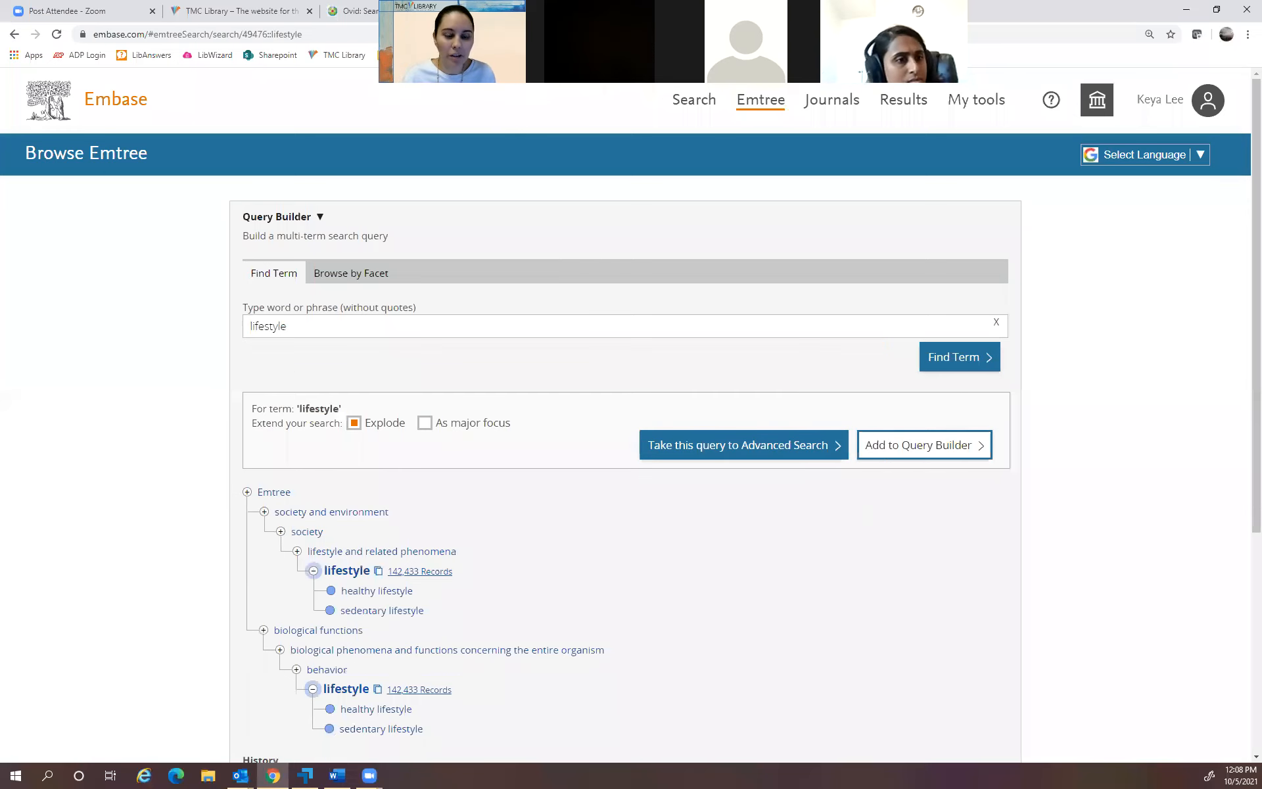
# Check that Life Style is exploded in Ovid, add the exploded Emtree term to Embase's Query Builder and run 'lifestyle'/exp.
pyautogui.click(408, 11)
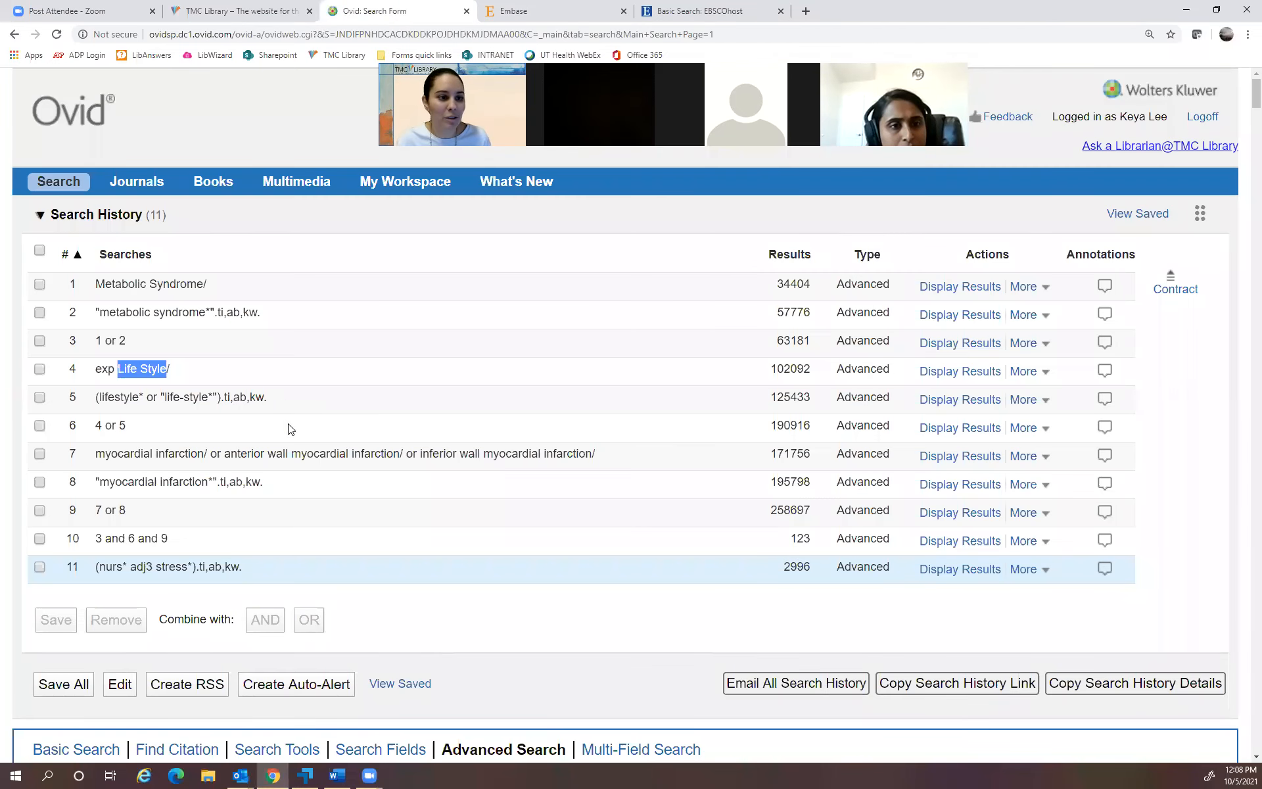
pyautogui.click(41, 391)
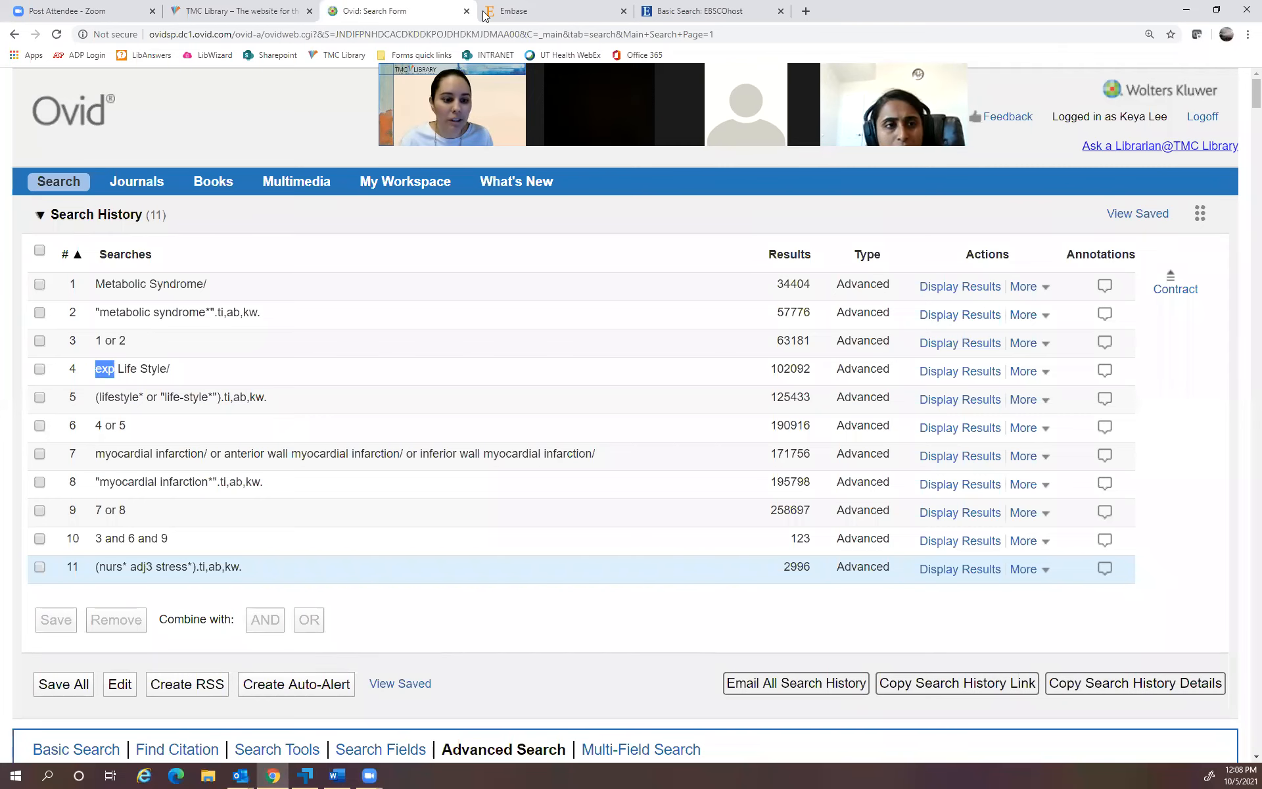
pyautogui.hotkey('ctrl', 'Tab')
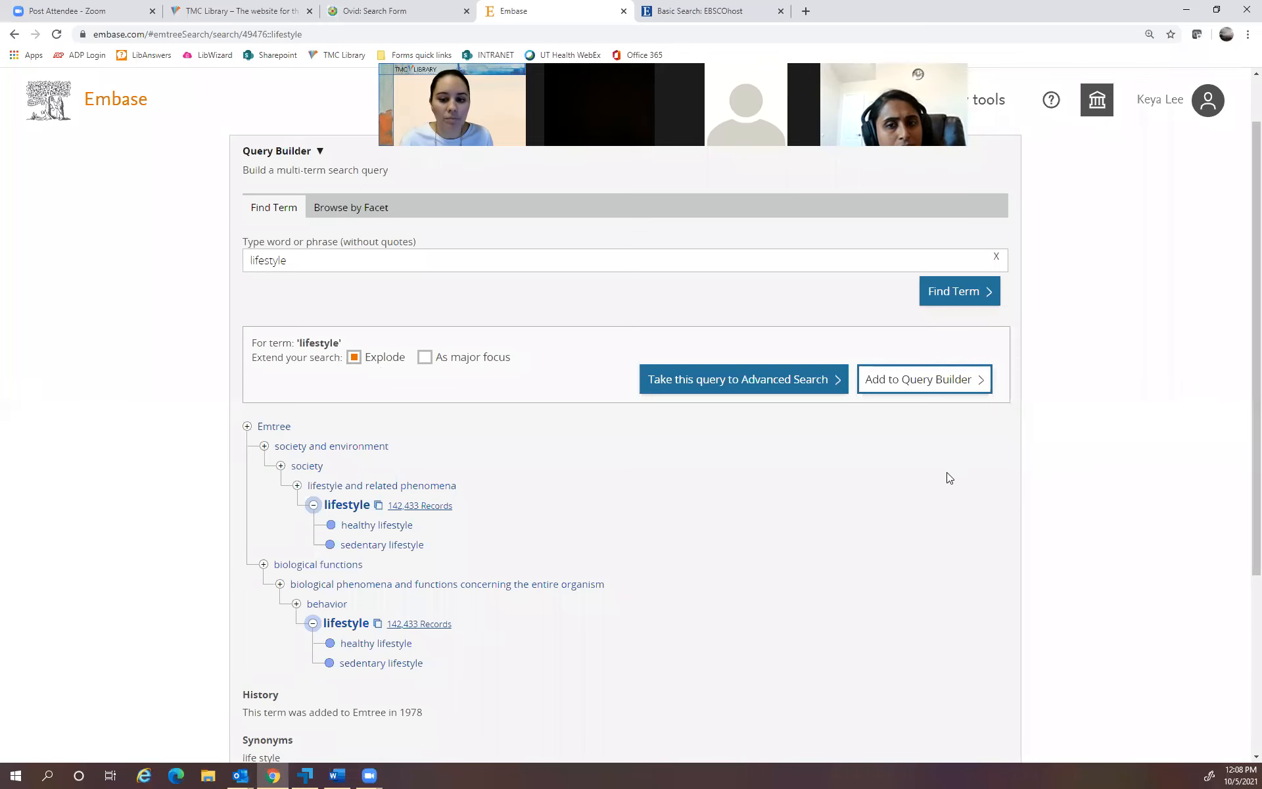
pyautogui.scroll(1, 949, 478)
pyautogui.click(936, 445)
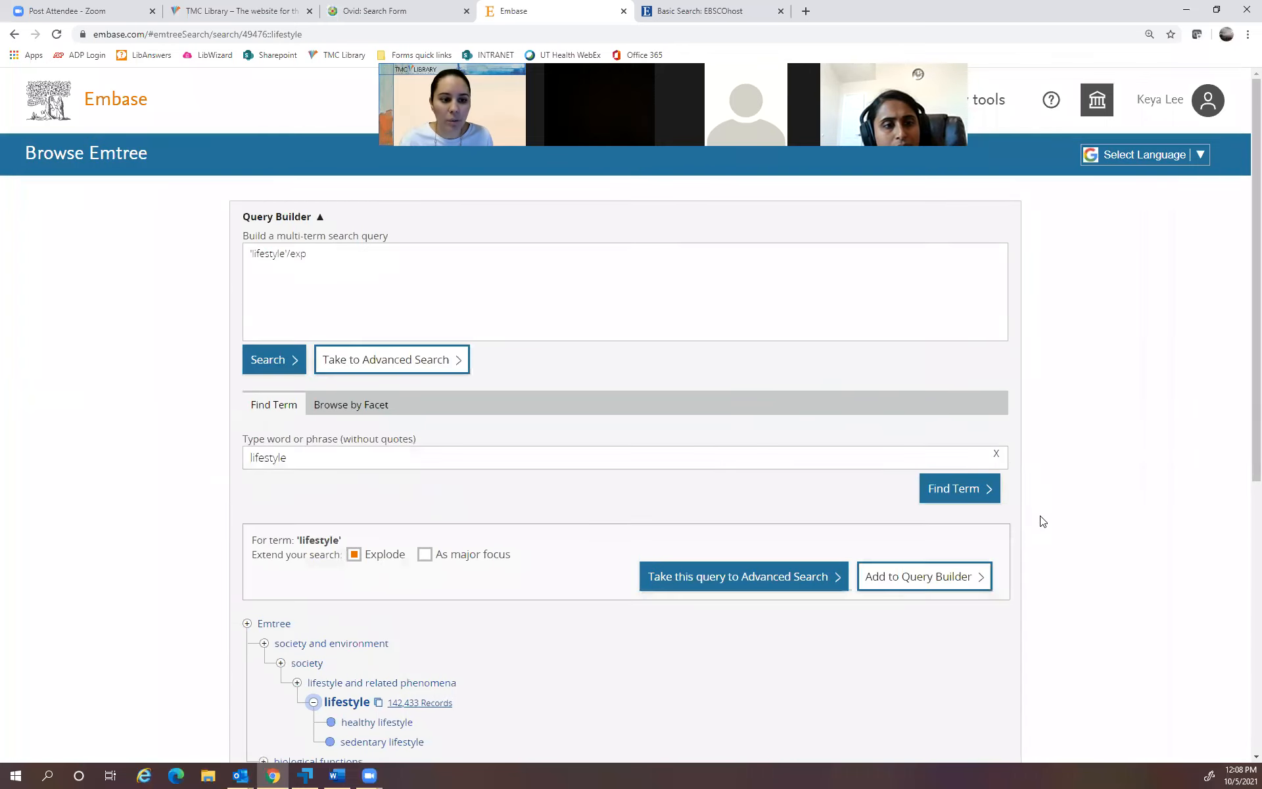
pyautogui.click(312, 255)
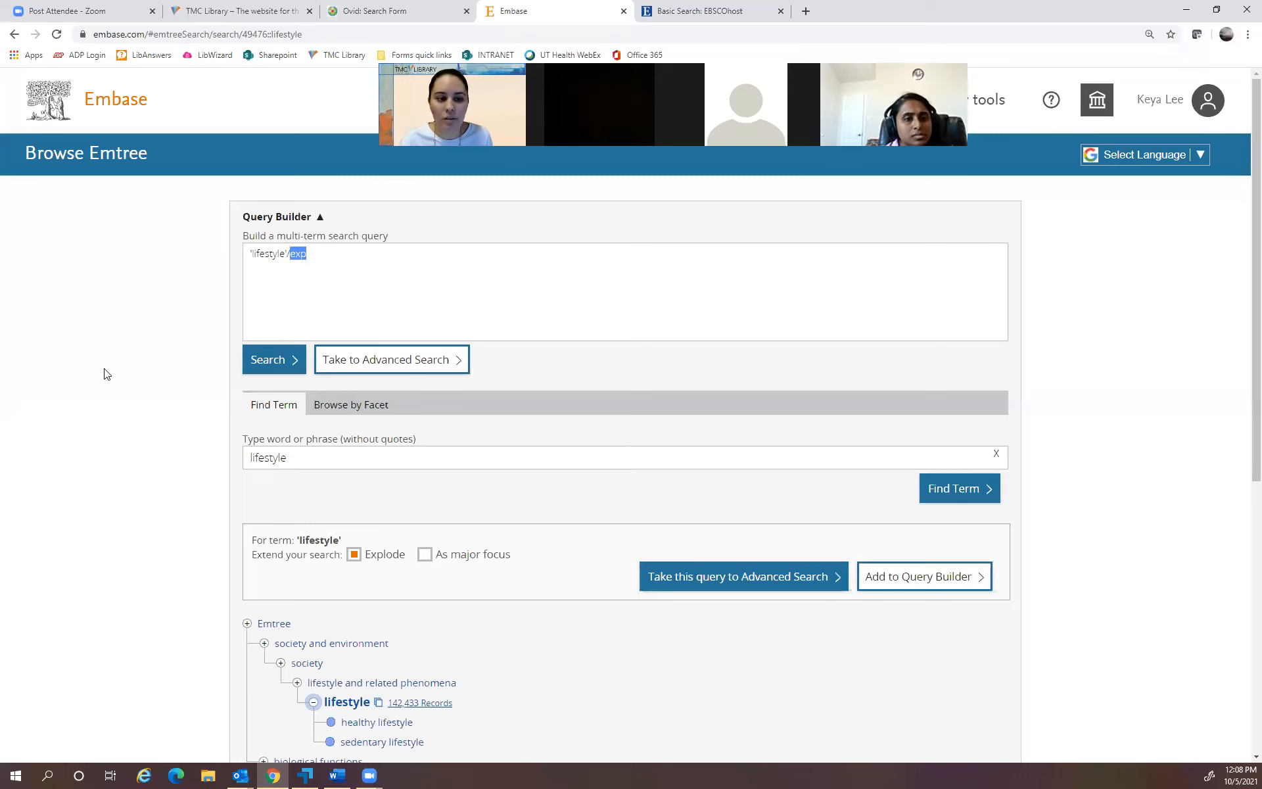
pyautogui.click(249, 367)
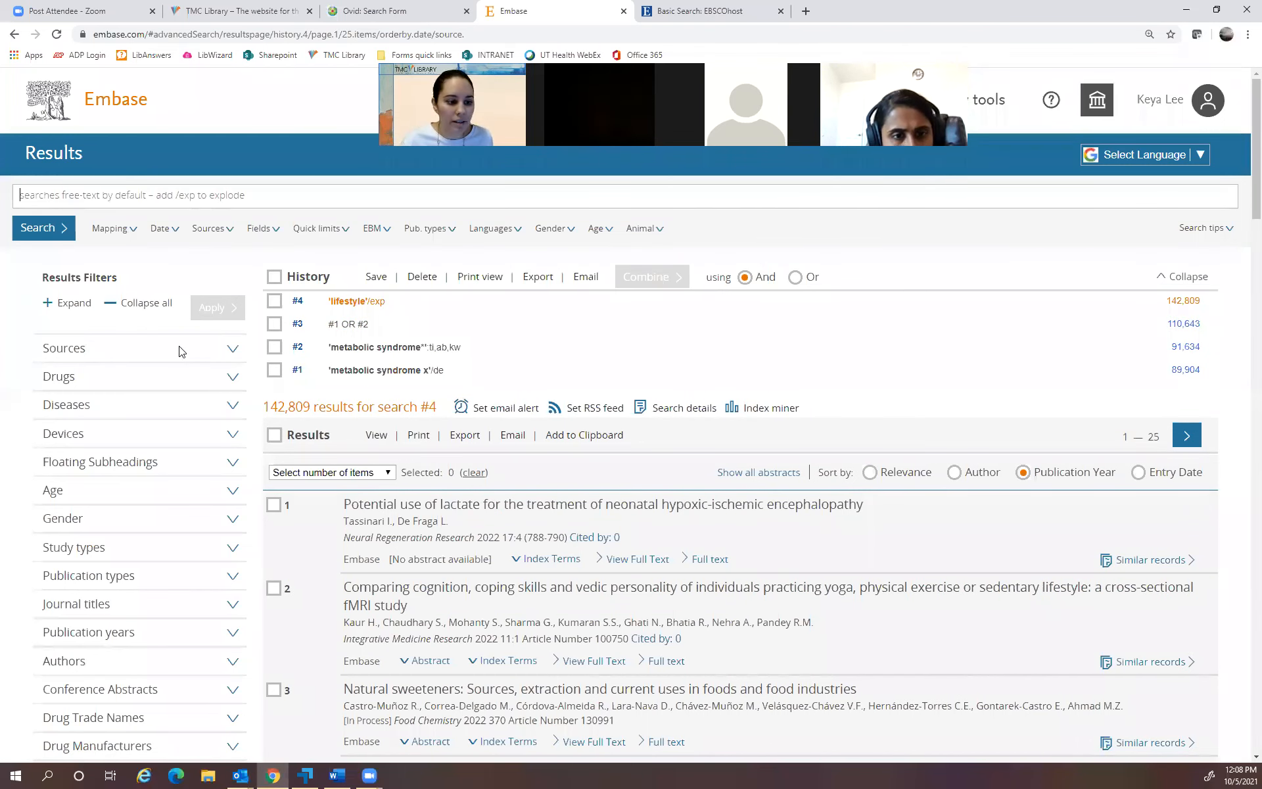
# Copy the Ovid keyword line (lifestyle* or "life-style*").ti,ab,kw. into Embase's results search field and remove the blank line.
pyautogui.hotkey('ctrl', 'shift', 'Tab')
pyautogui.moveTo(95, 398); pyautogui.dragTo(267, 401)
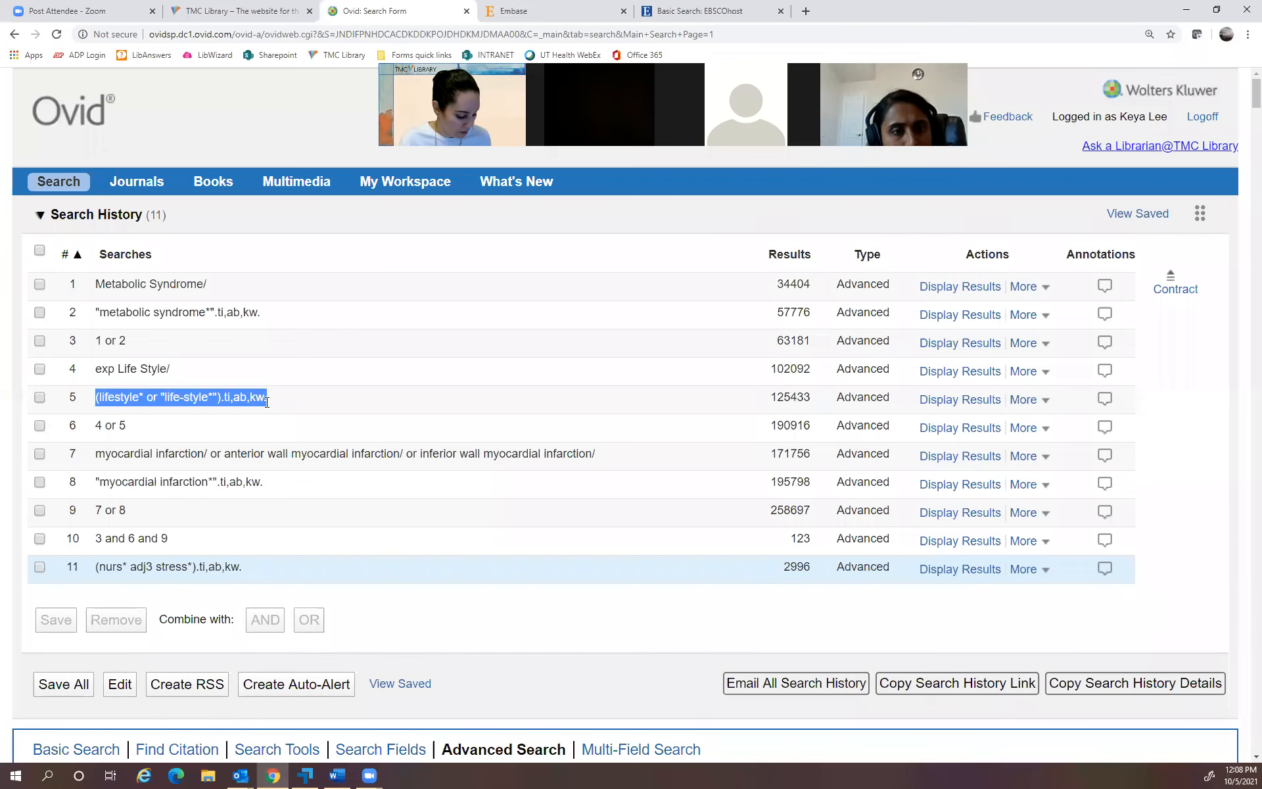
pyautogui.click(314, 406)
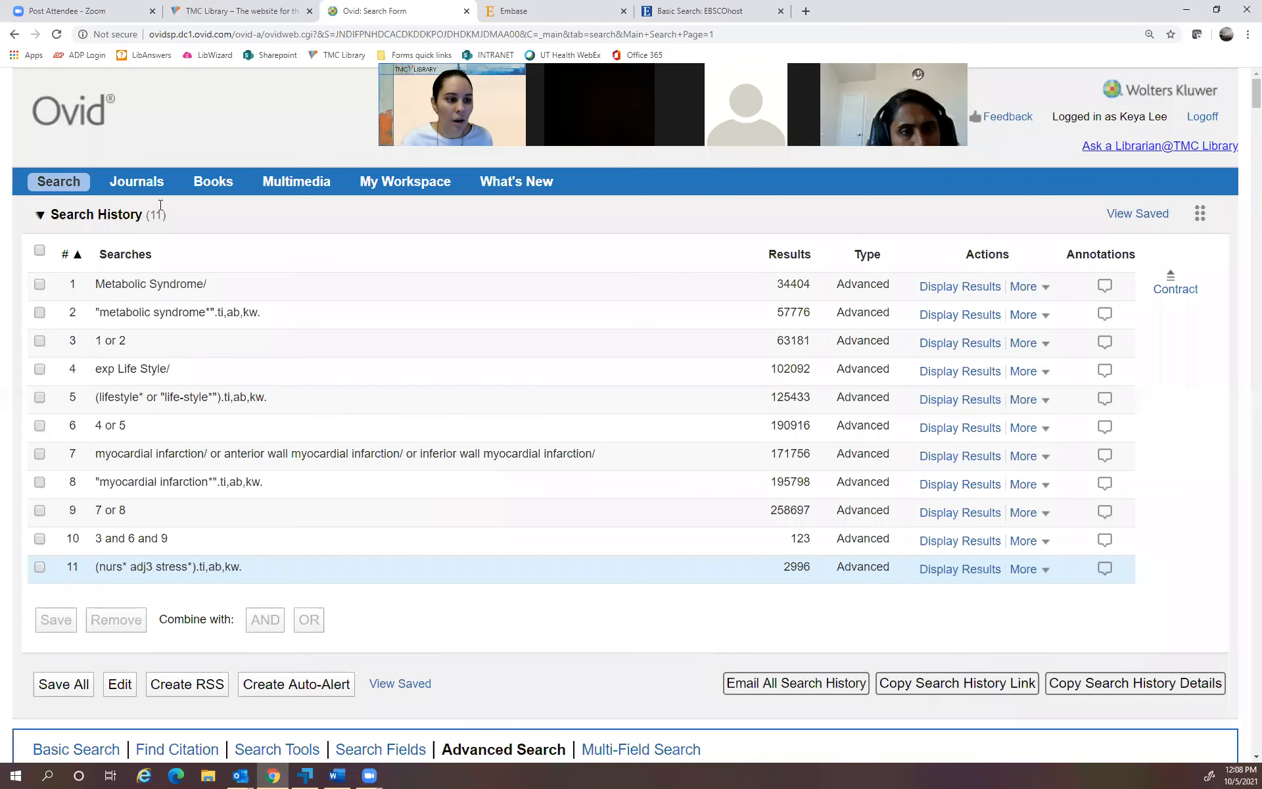
pyautogui.hotkey('ctrl', 'Tab')
pyautogui.click(19, 209)
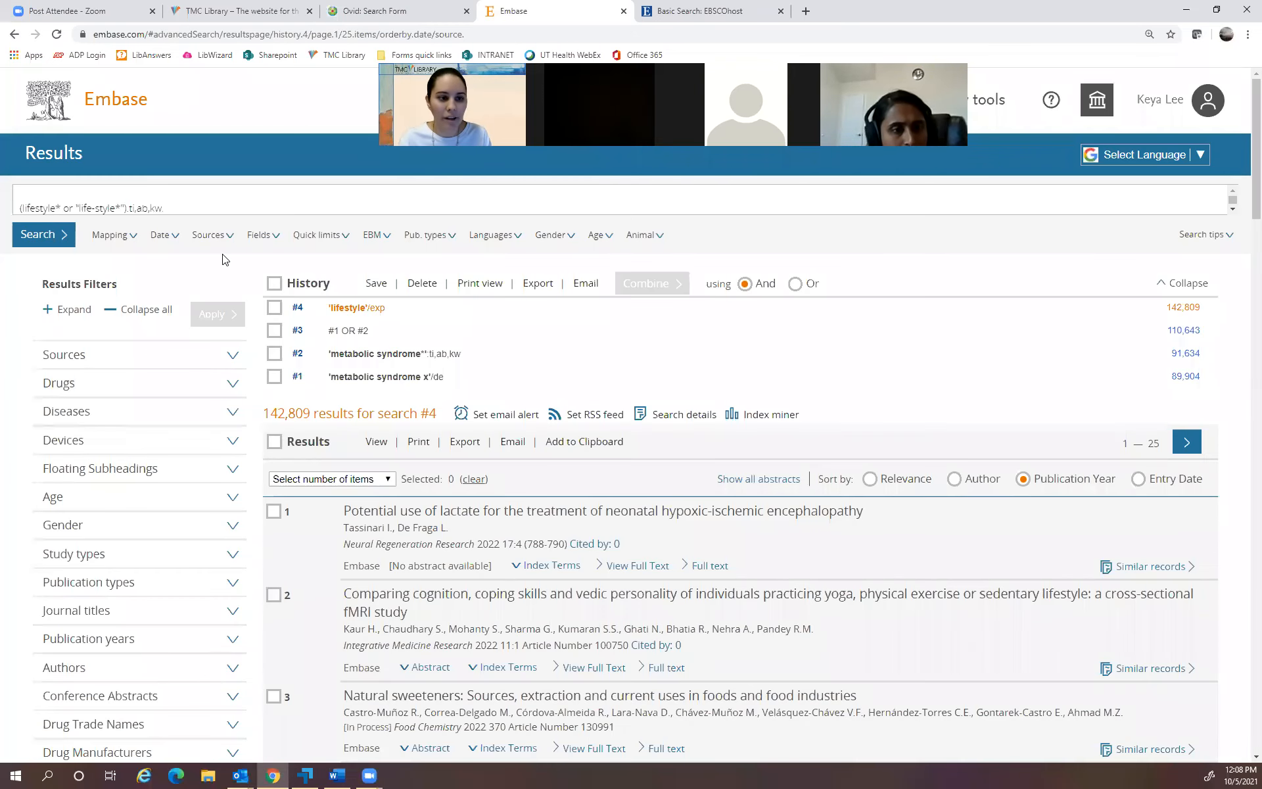
pyautogui.press('BackSpace')
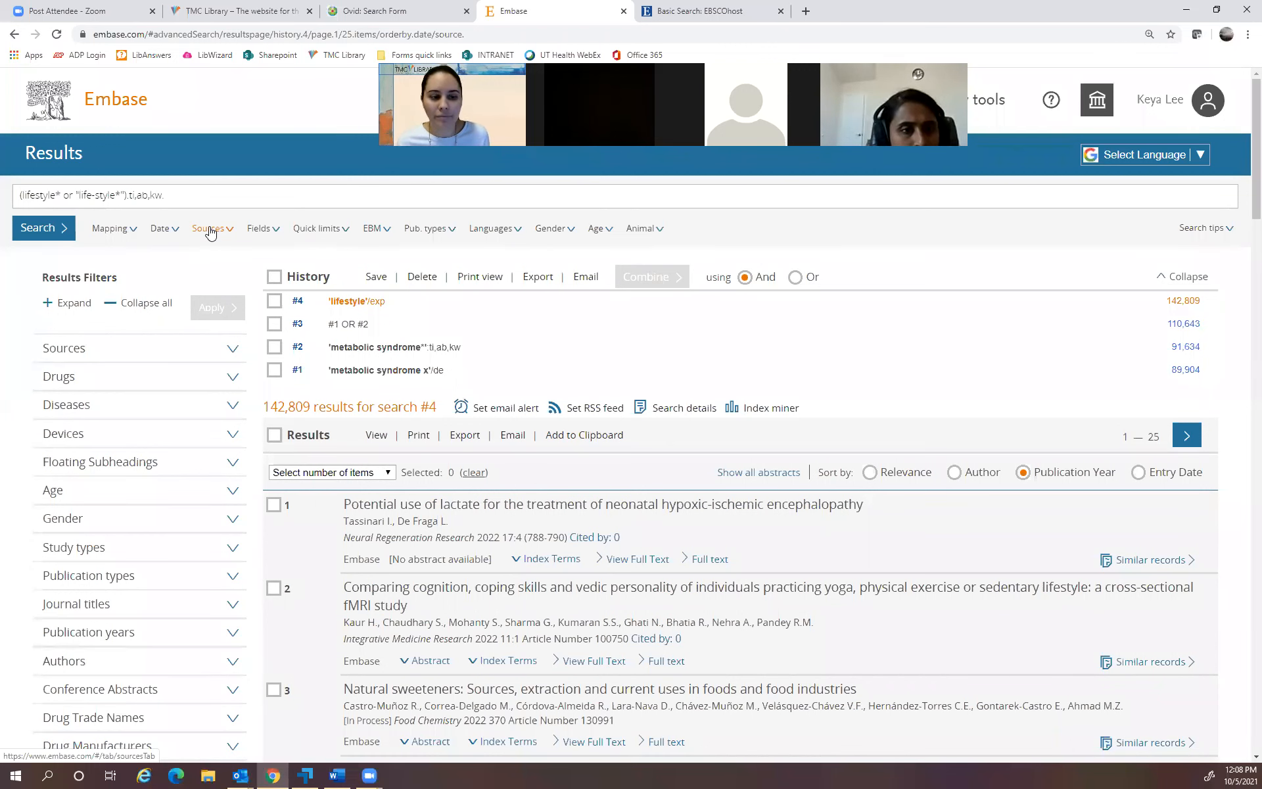
# Convert the lifestyle line to Embase syntax, run (lifestyle* or "life-style*"):ti,ab,kw, and clear the search field.
pyautogui.click(130, 196)
pyautogui.press('BackSpace')
pyautogui.write(':')
pyautogui.click(213, 206)
pyautogui.press('BackSpace')
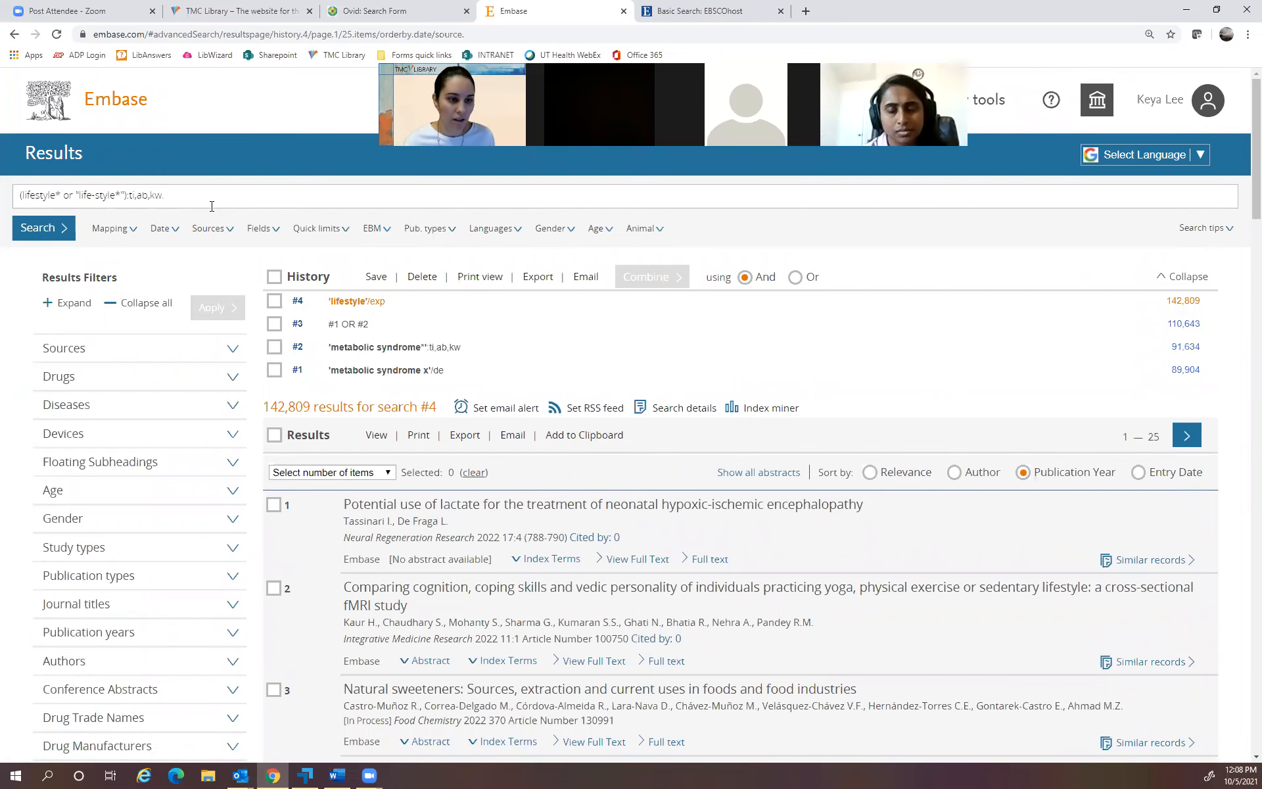
pyautogui.click(43, 228)
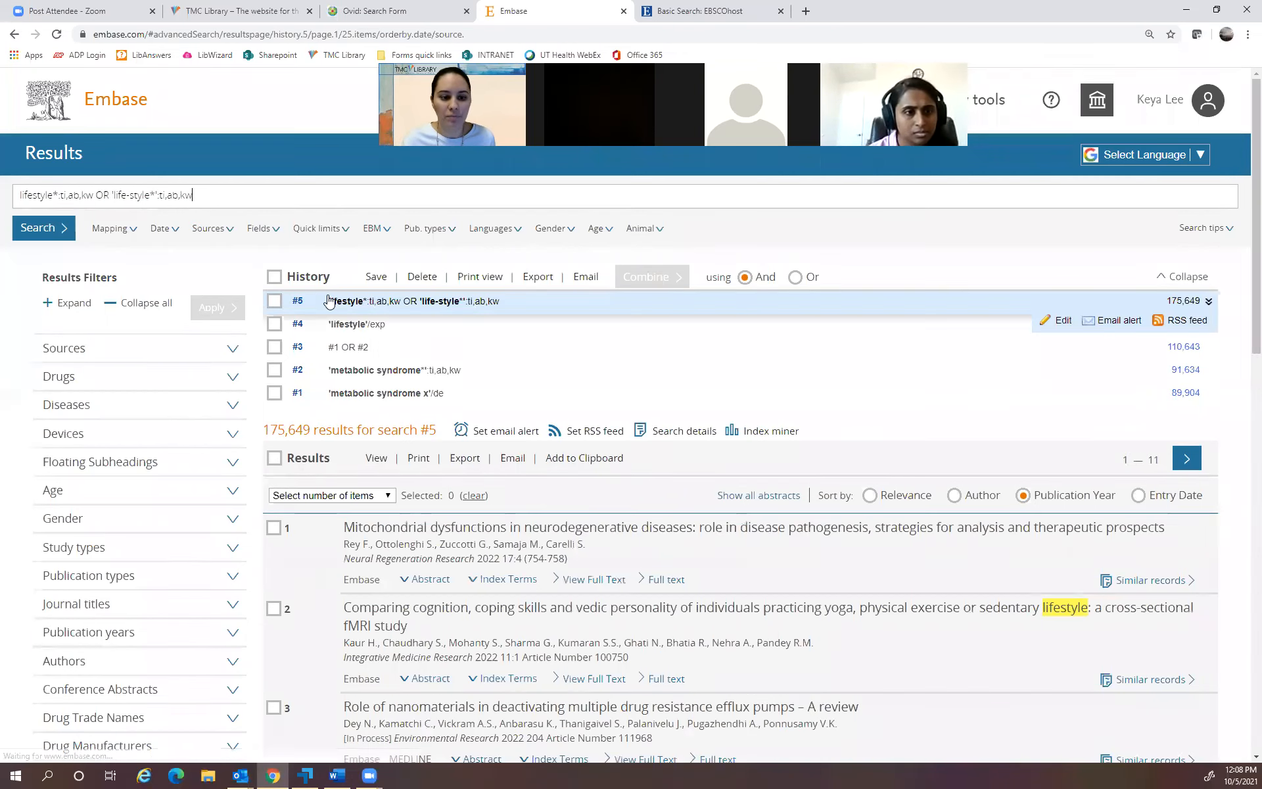
pyautogui.press('BackSpace')
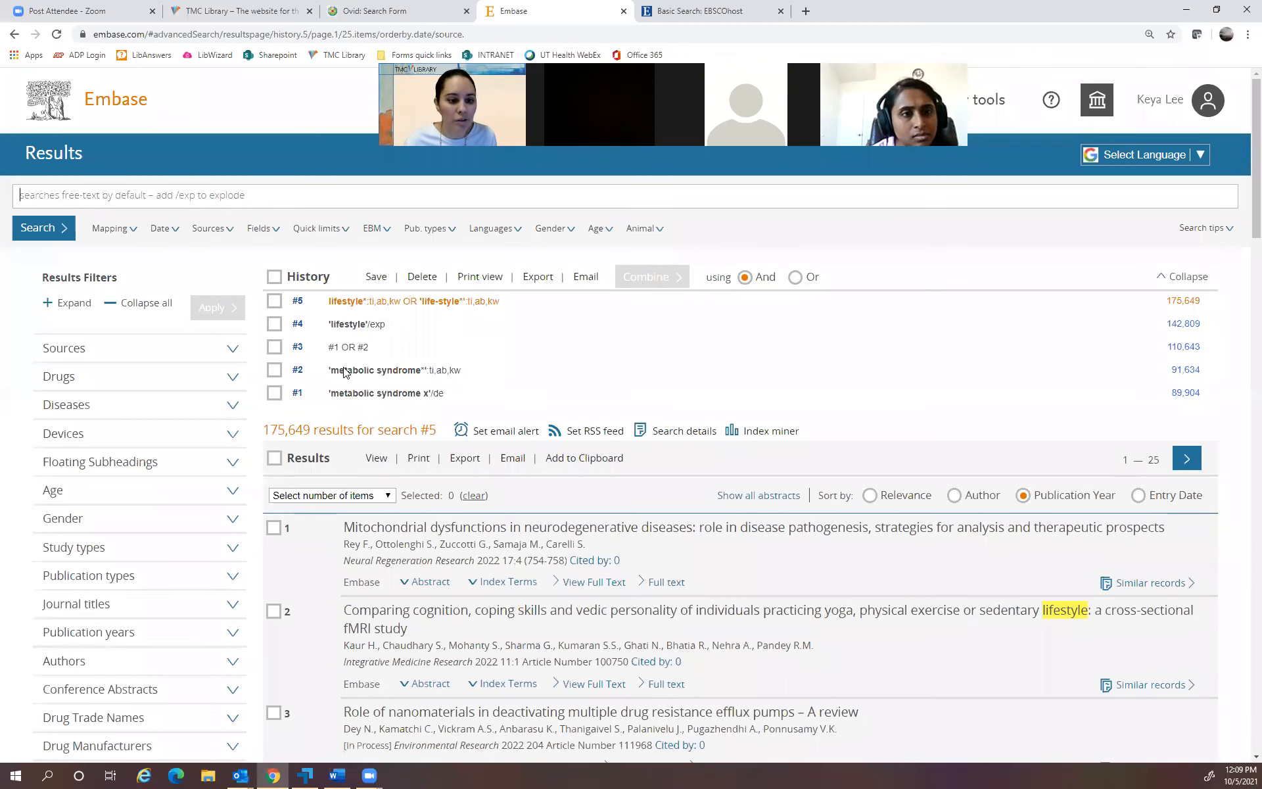
# Combine searches #4 and #5 with Or, and clear the search field.
pyautogui.click(274, 323)
pyautogui.click(274, 300)
pyautogui.click(794, 277)
pyautogui.click(664, 277)
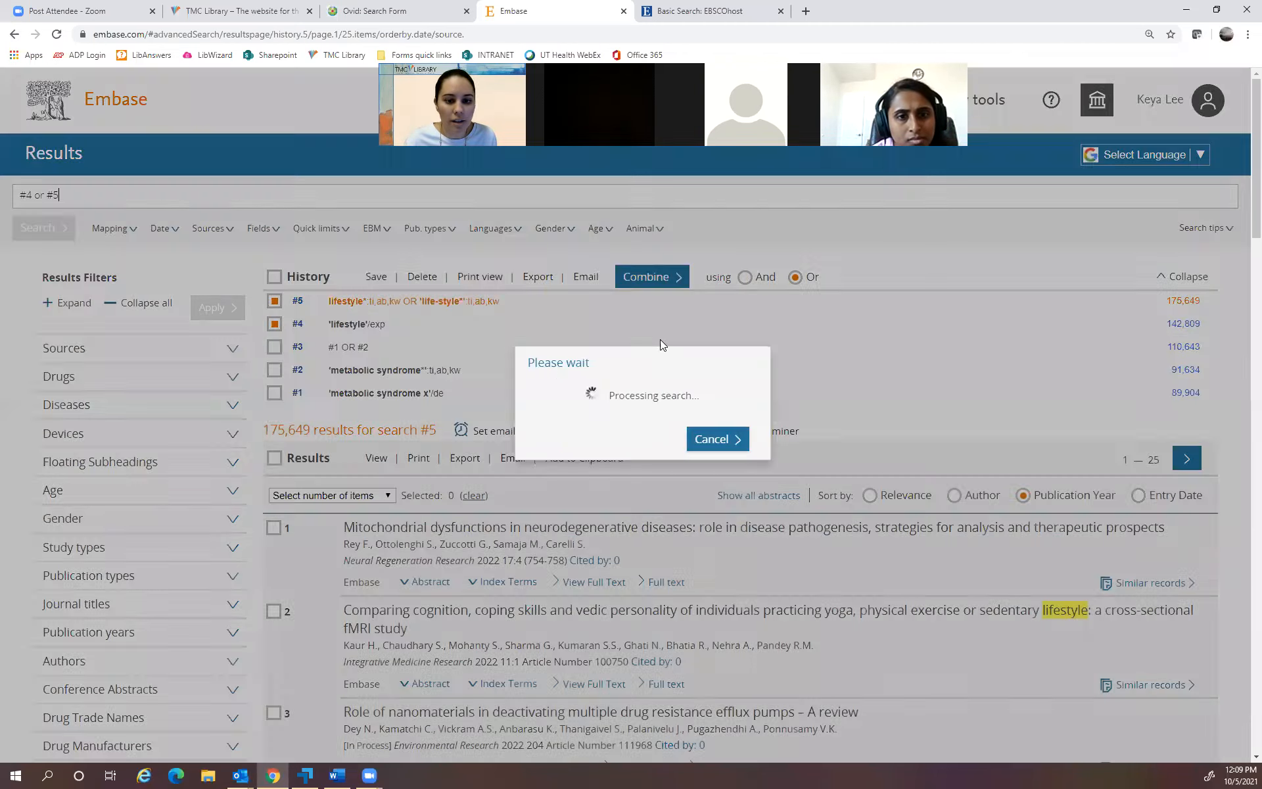
pyautogui.hotkey('ctrl', 'a')
pyautogui.press('BackSpace')
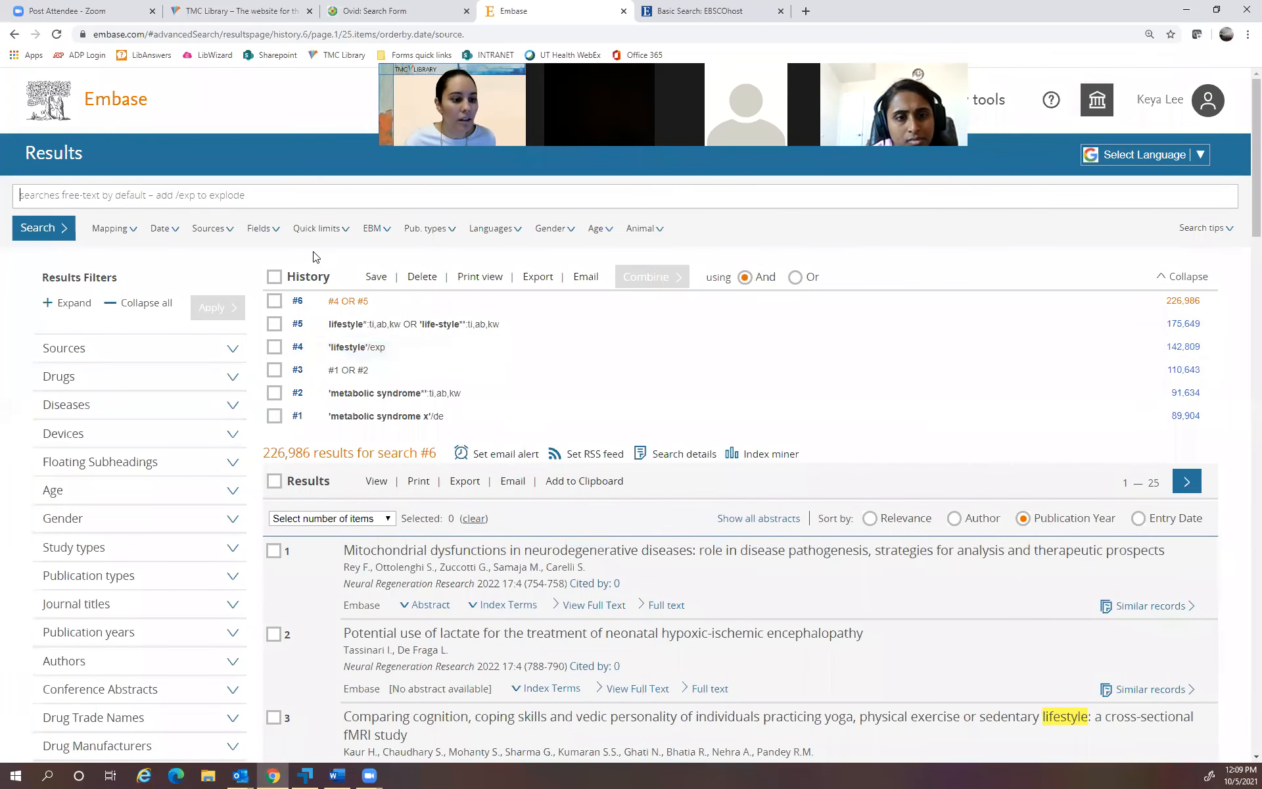
# Check the first heading of Ovid's line 7, look up myocardial infarction in Embase's Emtree and choose the preferred term heart infarction.
pyautogui.hotkey('ctrl', 'shift', 'Tab')
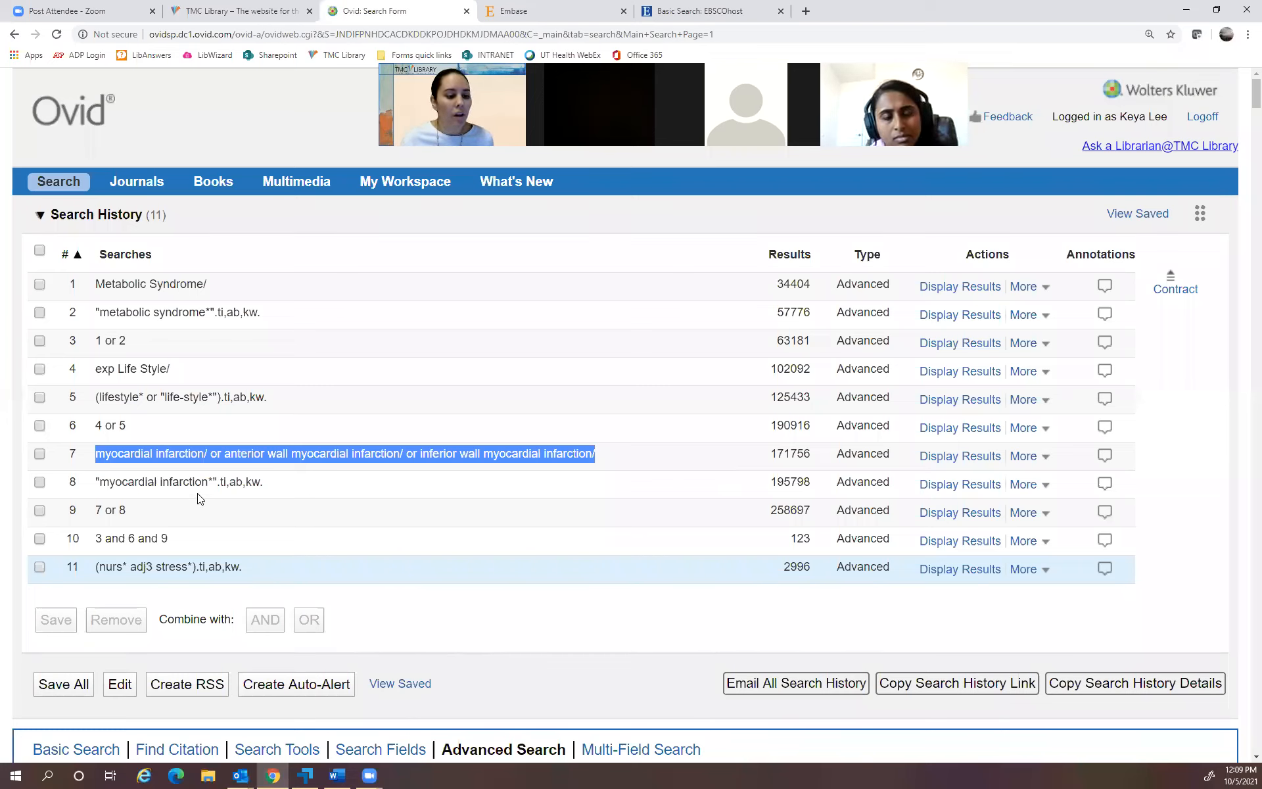
pyautogui.click(135, 475)
pyautogui.moveTo(88, 464); pyautogui.dragTo(191, 457)
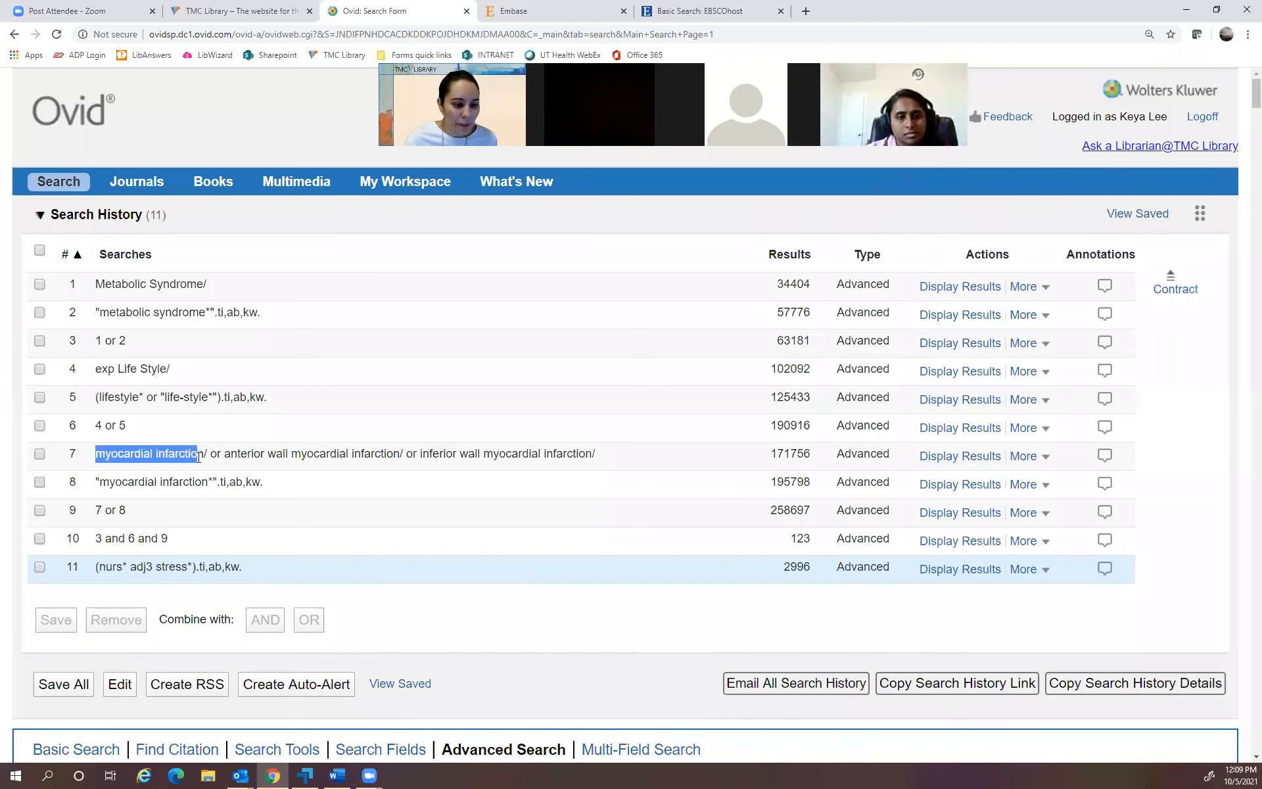
pyautogui.click(419, 433)
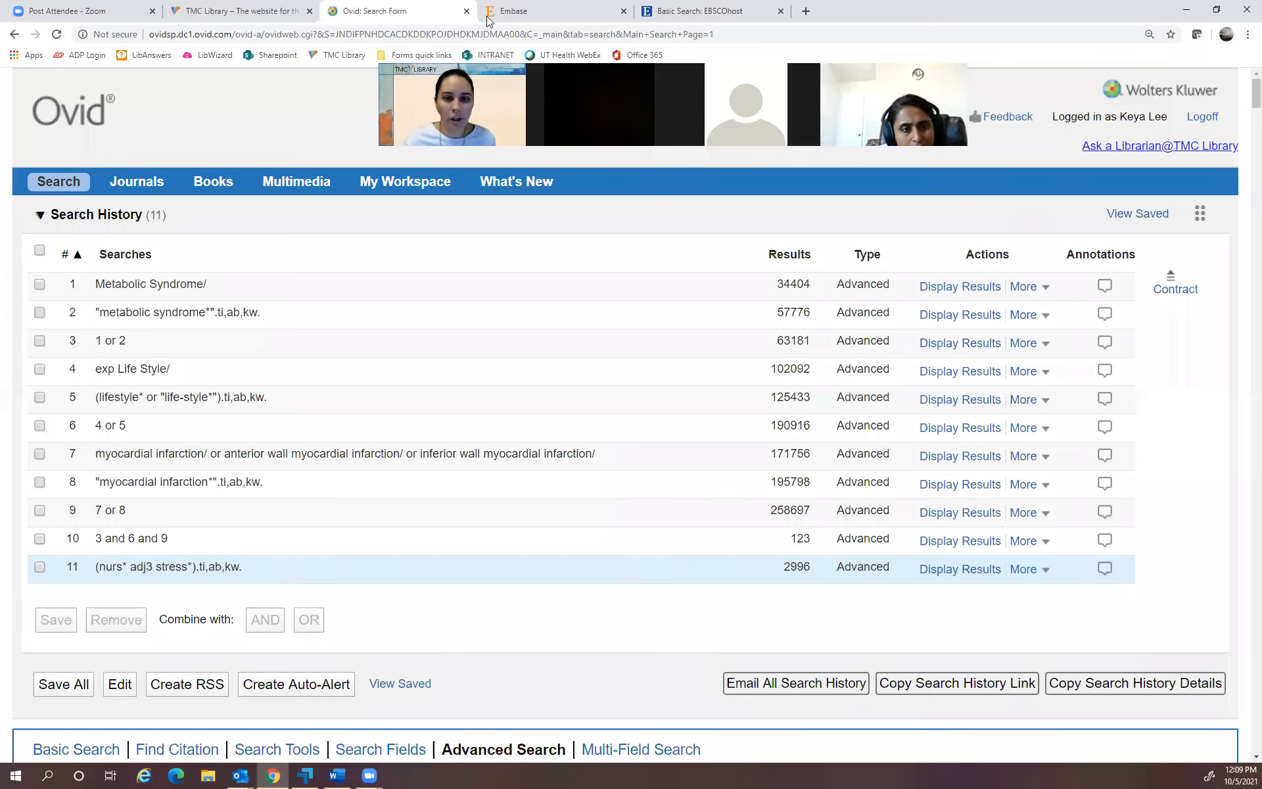
pyautogui.moveTo(645, 56); pyautogui.dragTo(645, 2)
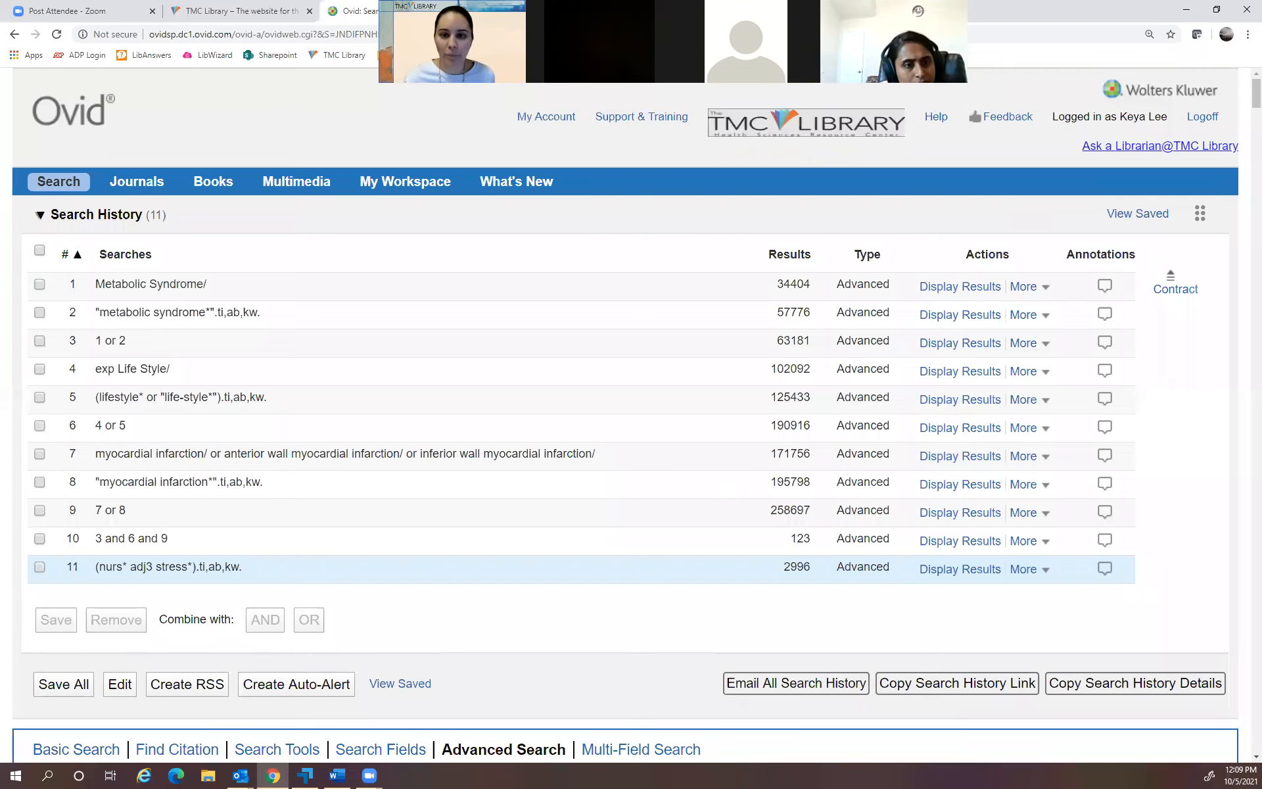
pyautogui.hotkey('ctrl', 'Tab')
pyautogui.click(759, 105)
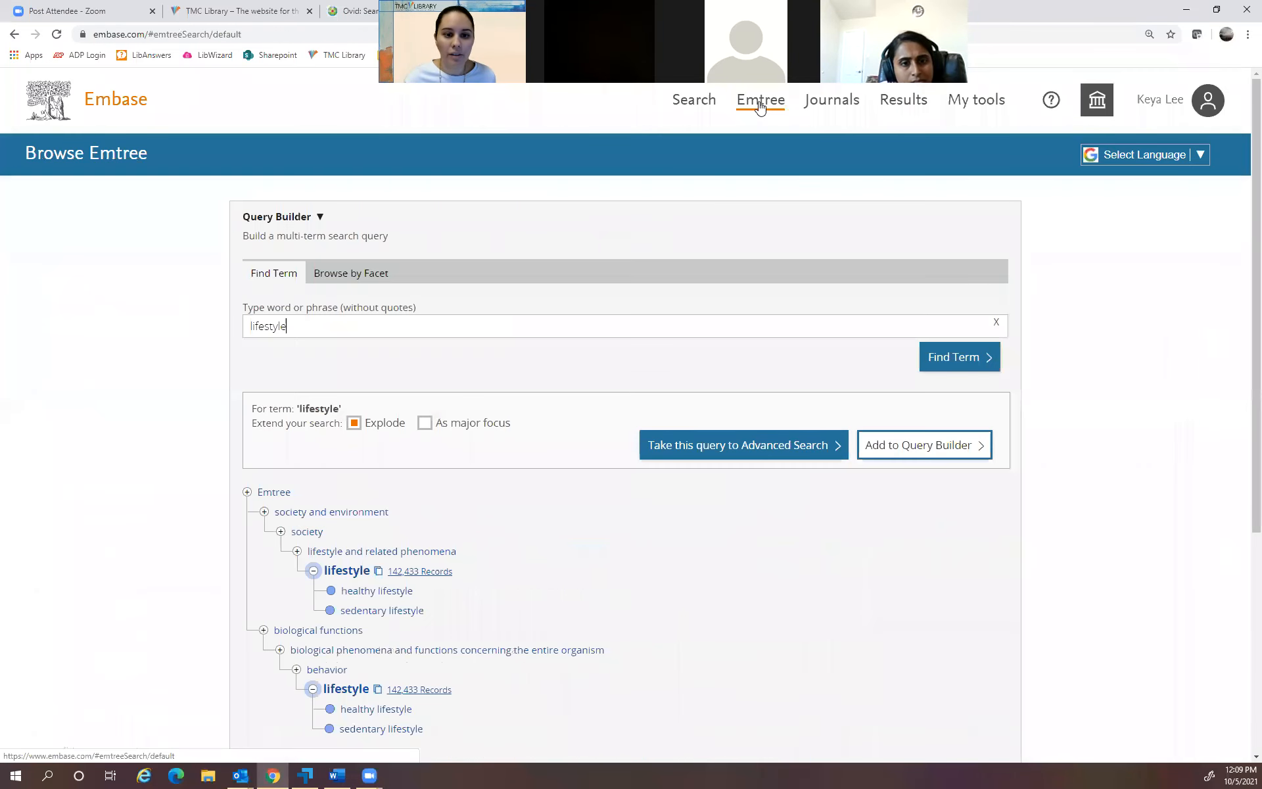
pyautogui.moveTo(314, 332); pyautogui.dragTo(123, 377)
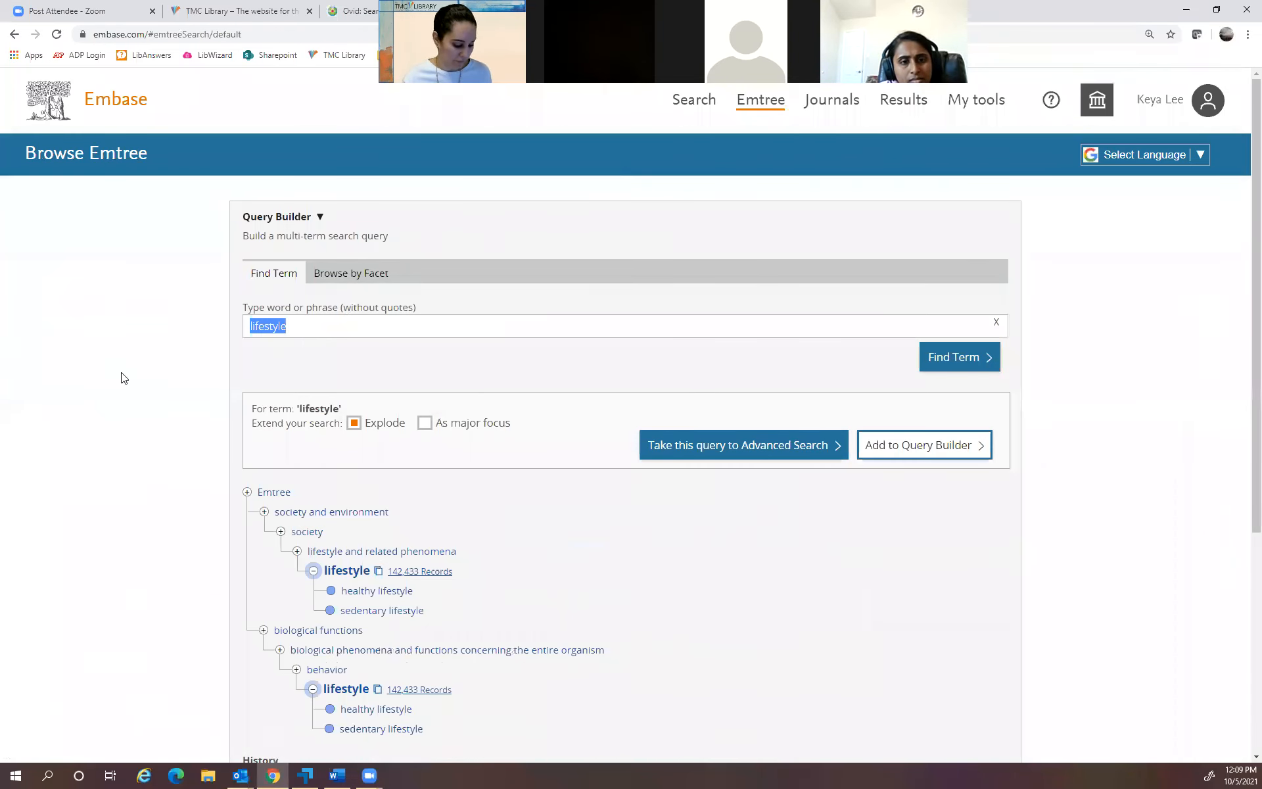
pyautogui.write('myocardial infarction')
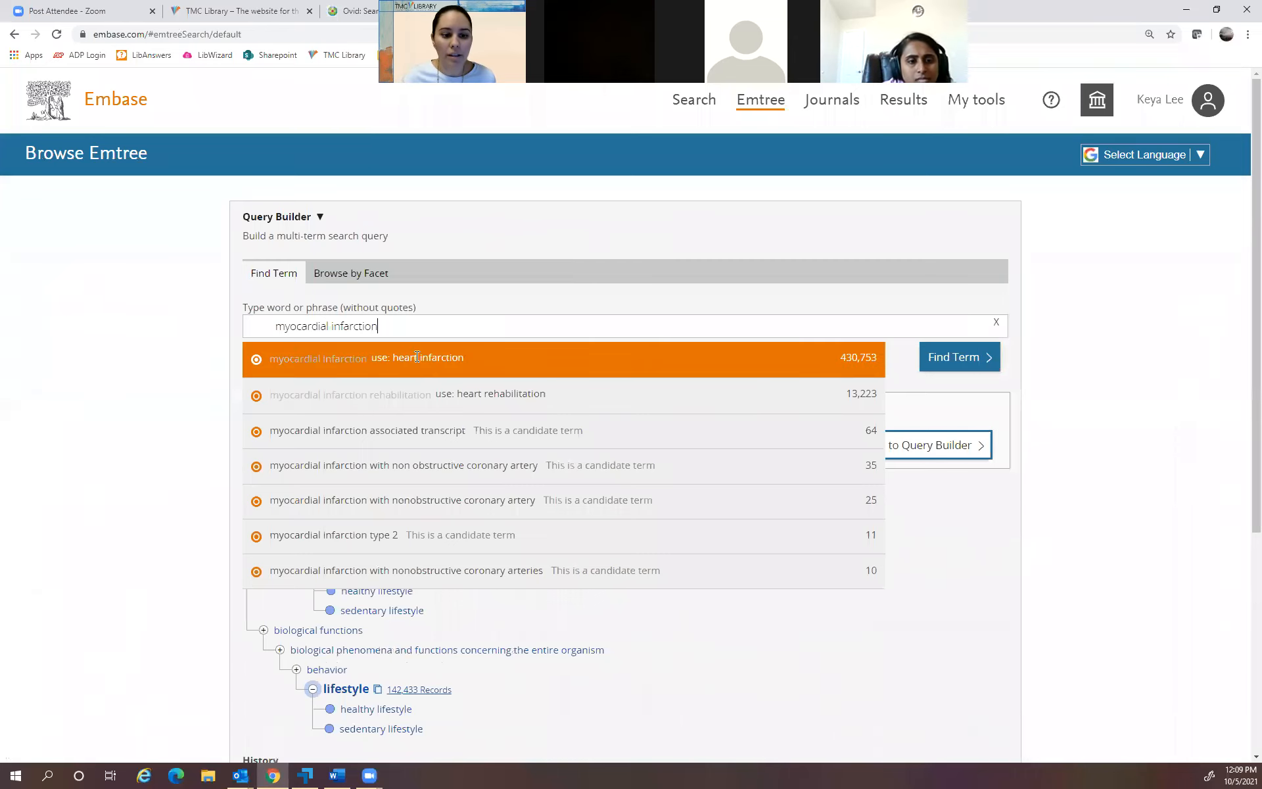
pyautogui.click(475, 366)
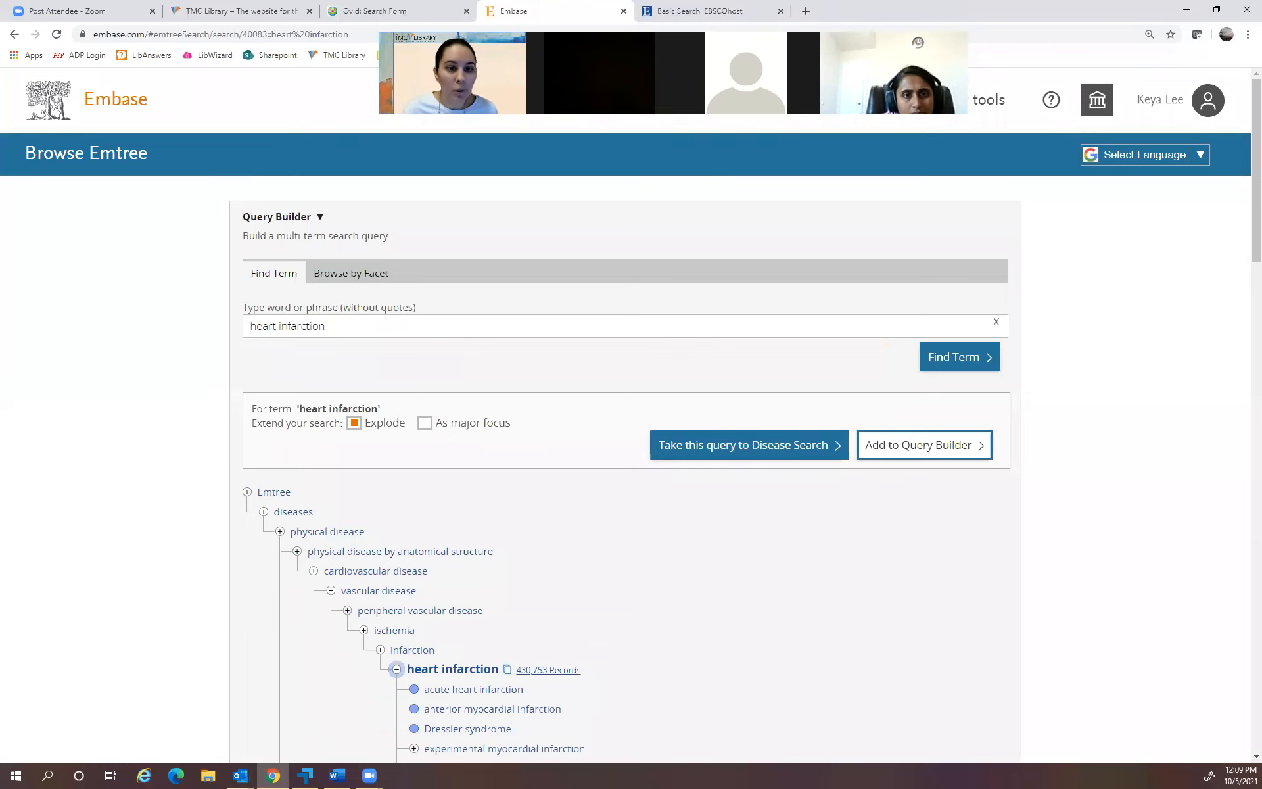
# Turn off Explode for heart infarction, run 'heart infarction'/de from the Query Builder, and clear the search field.
pyautogui.click(359, 427)
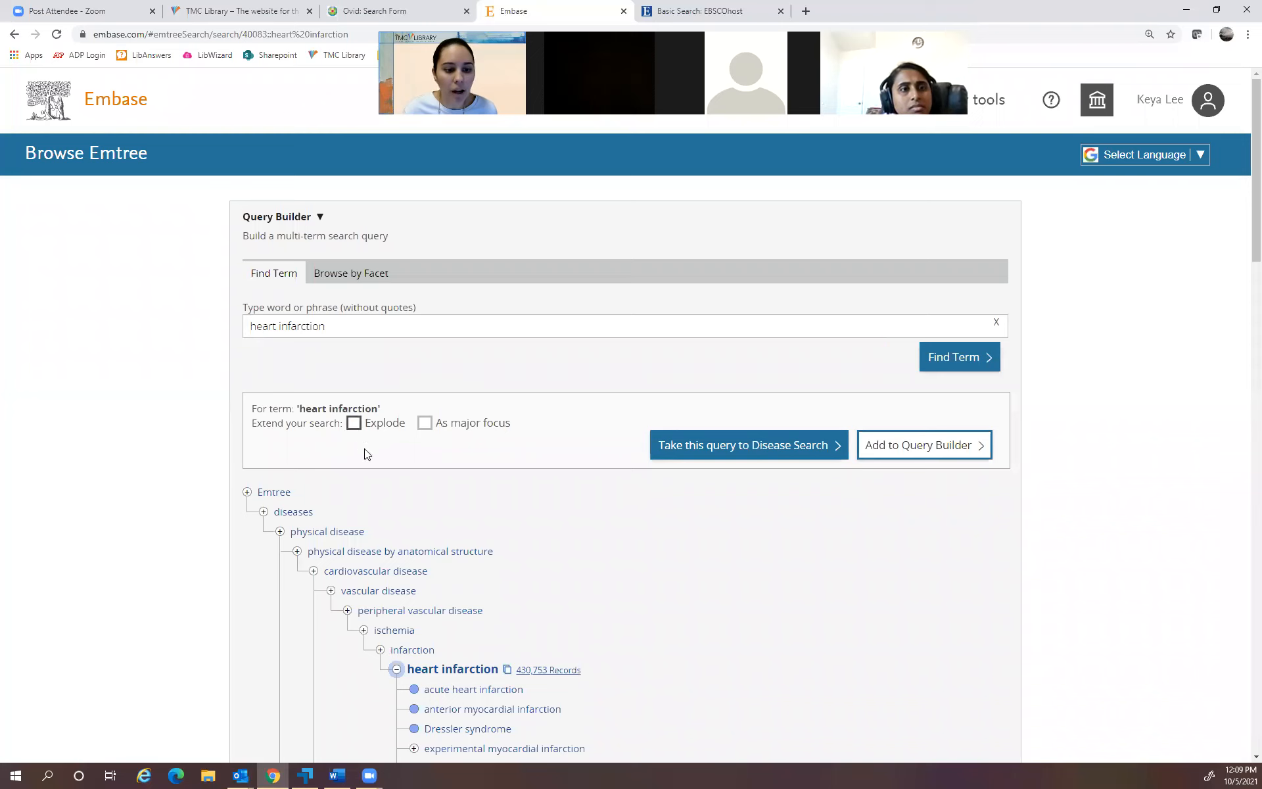
pyautogui.click(924, 445)
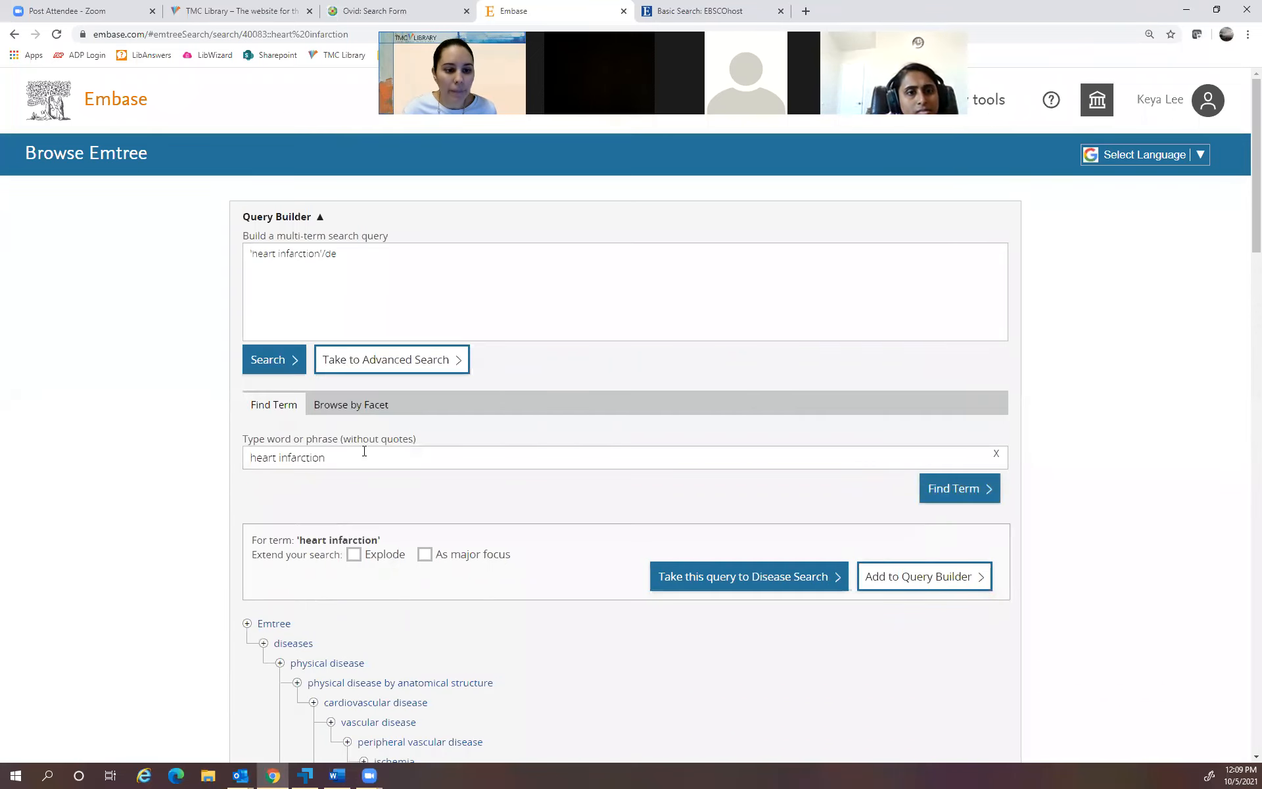
pyautogui.click(273, 359)
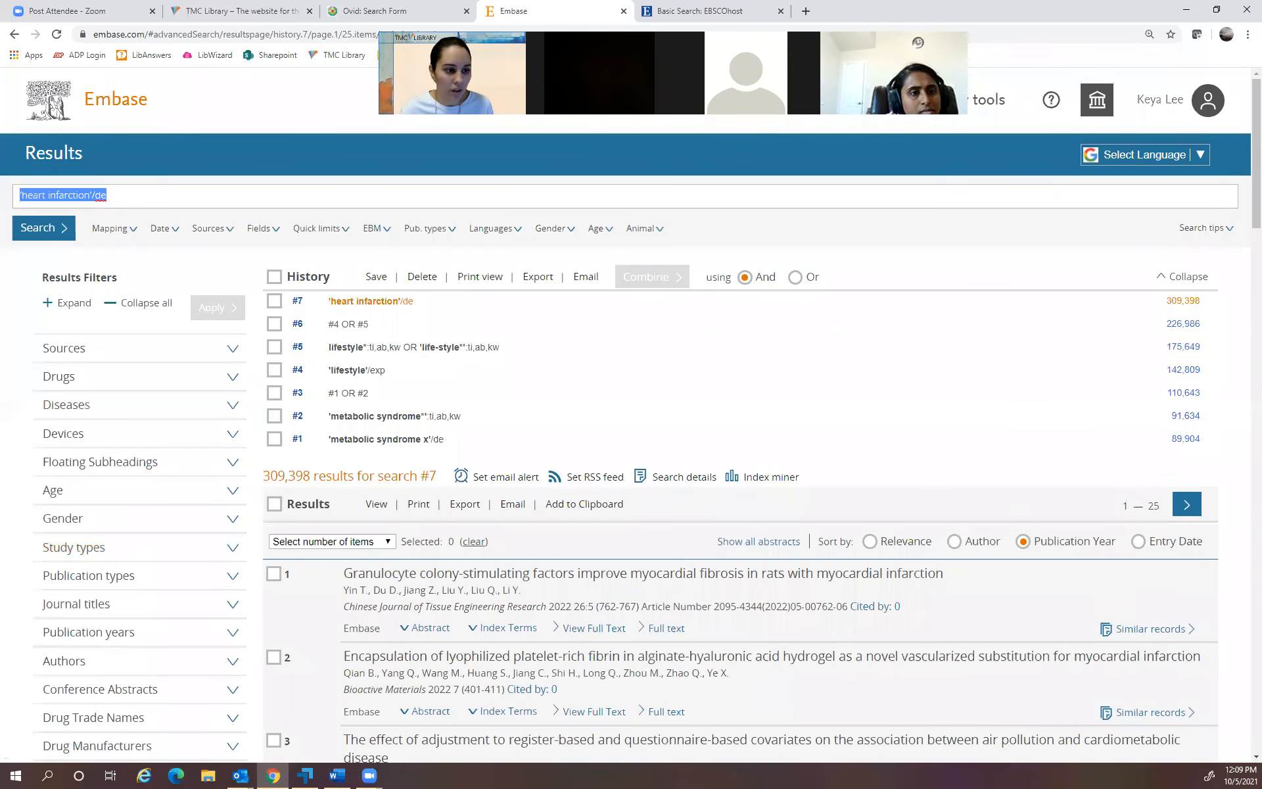
pyautogui.press('BackSpace')
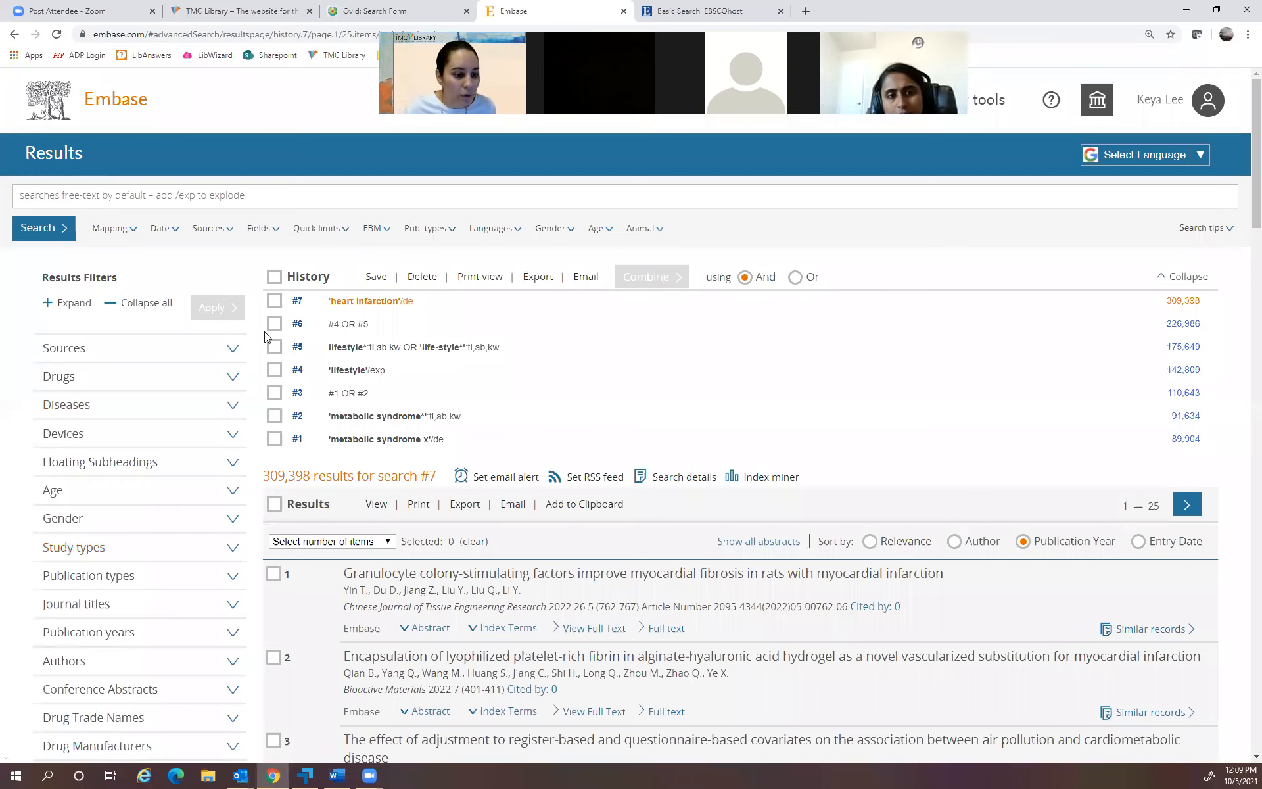
# Copy anterior wall myocardial infarction from Ovid's line 7 into Emtree's term finder in Embase and choose anterior myocardial infarction.
pyautogui.click(375, 11)
pyautogui.moveTo(221, 453); pyautogui.dragTo(399, 458)
pyautogui.hotkey('ctrl', 'c')
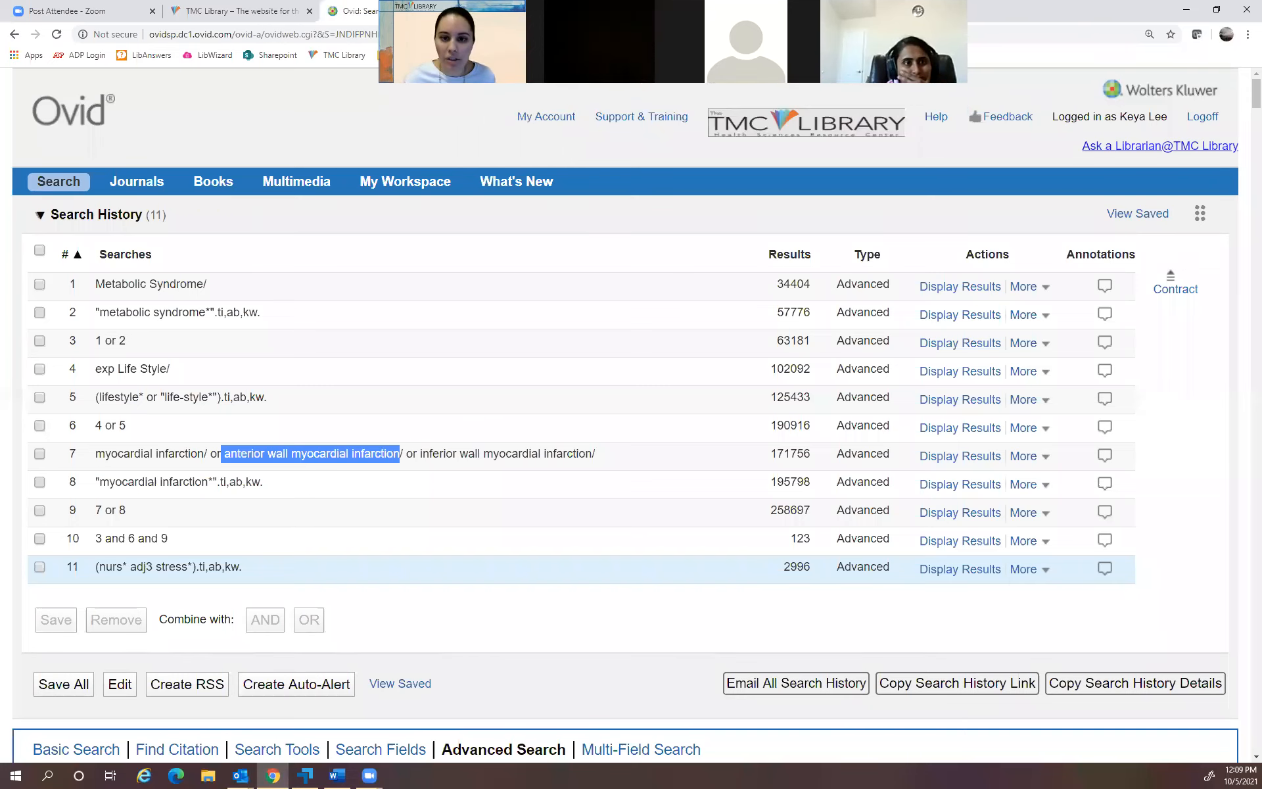
pyautogui.moveTo(326, 327); pyautogui.dragTo(9, 372)
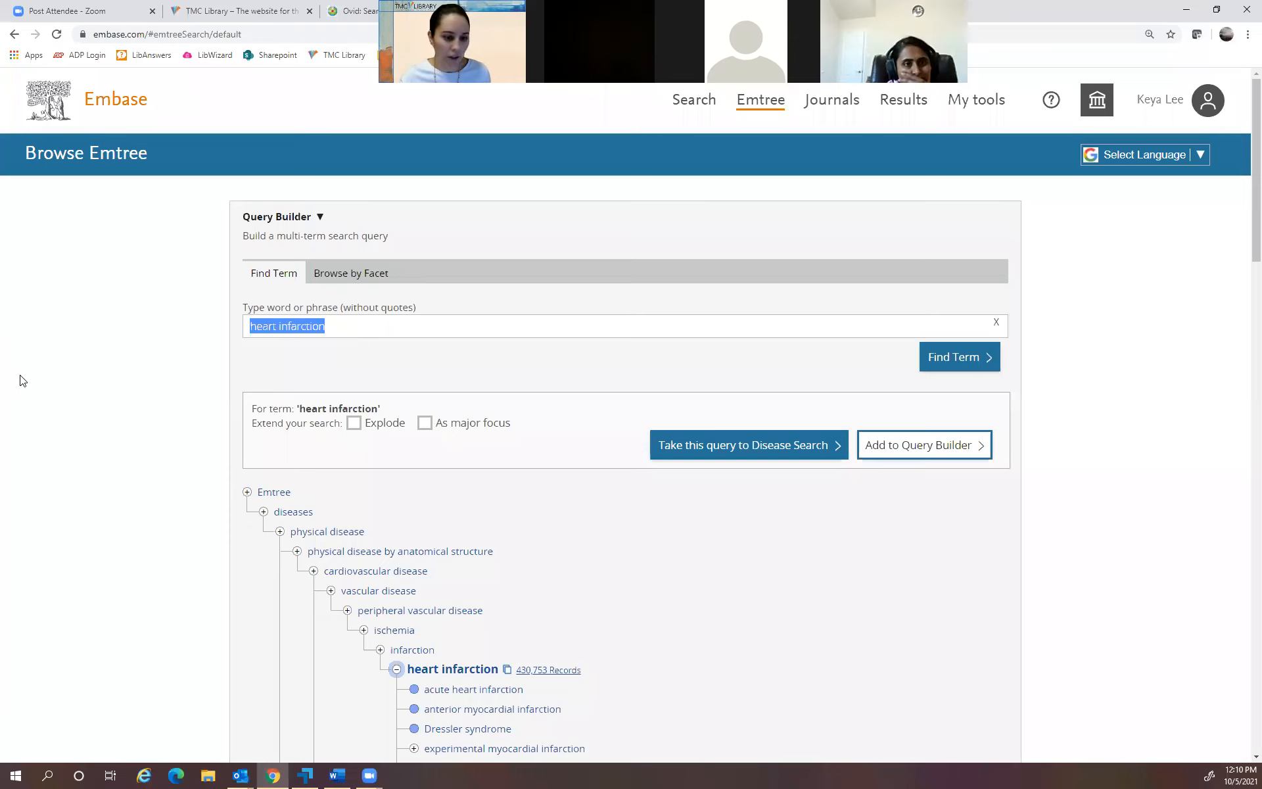
pyautogui.hotkey('ctrl', 'v')
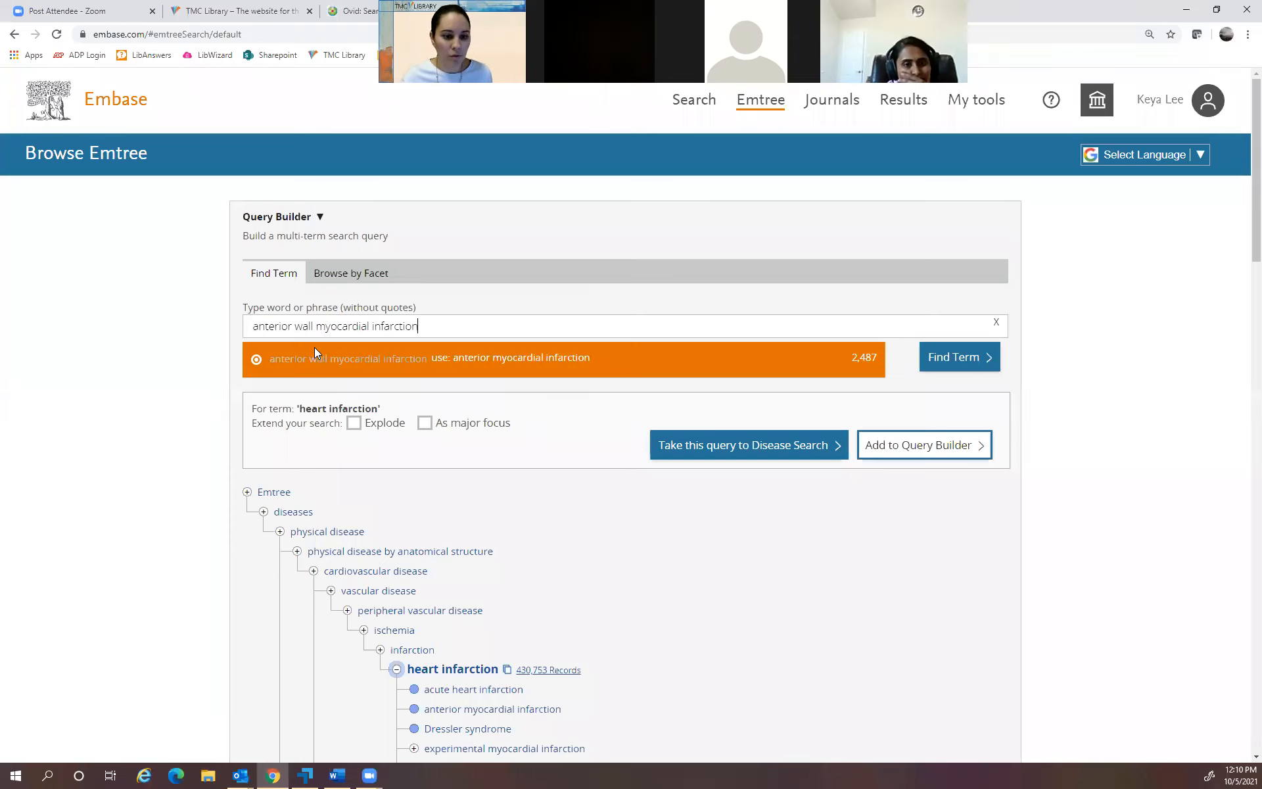
pyautogui.click(518, 361)
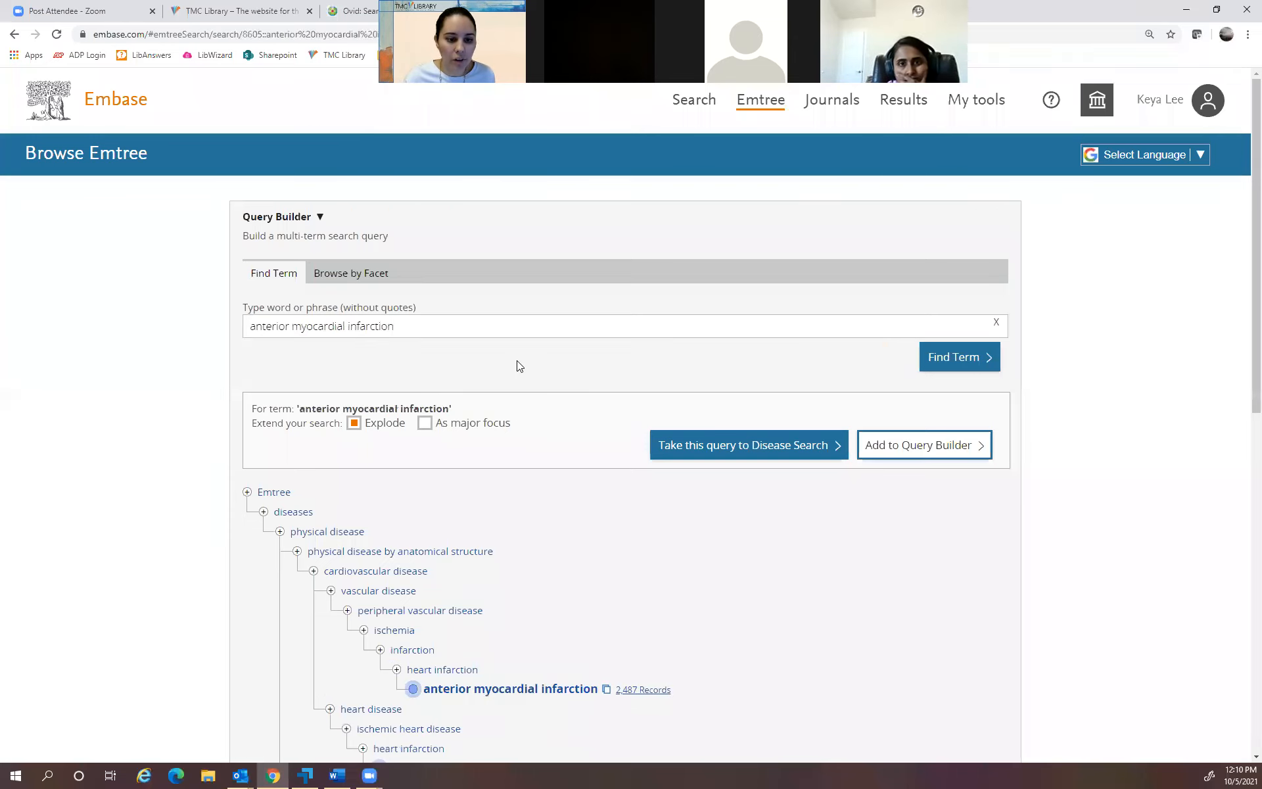
# Turn off Explode for anterior myocardial infarction, run 'anterior myocardial infarction'/de from the Query Builder, and clear the search field.
pyautogui.click(354, 423)
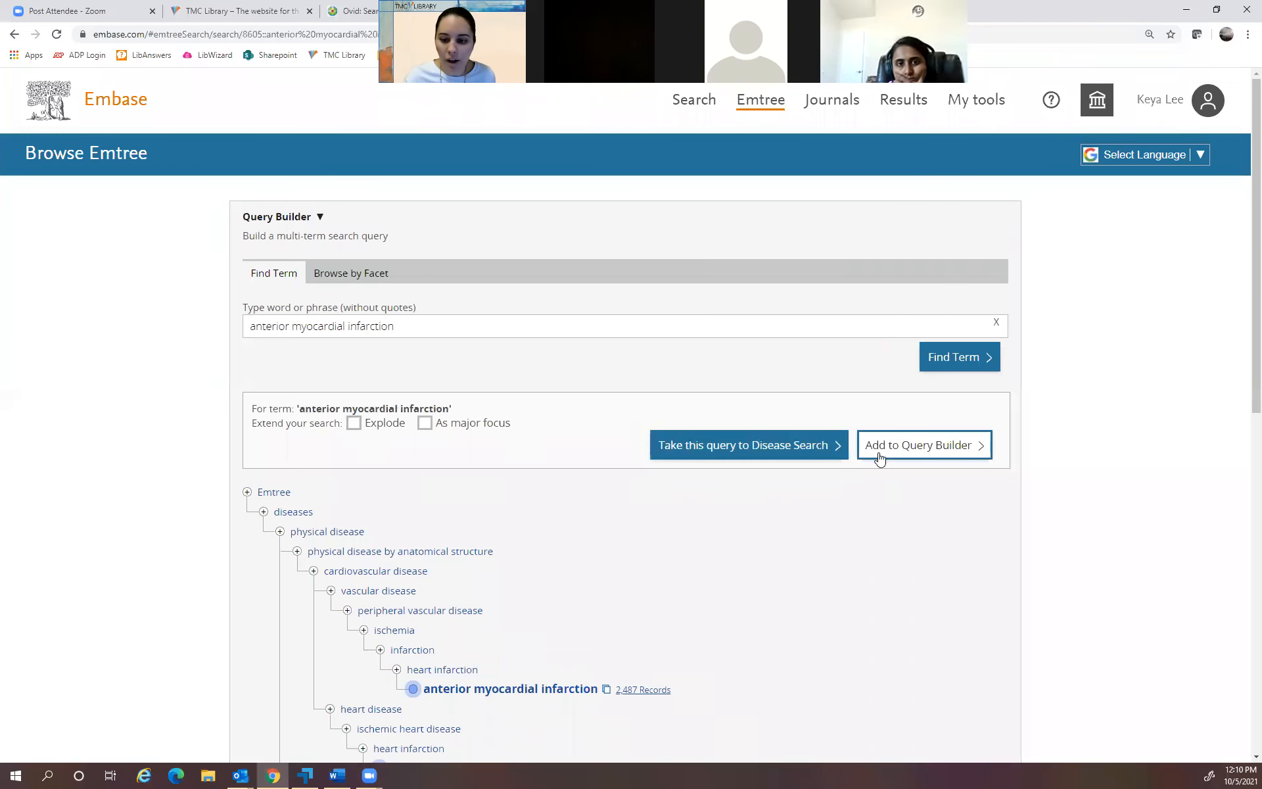
pyautogui.click(881, 458)
pyautogui.click(290, 366)
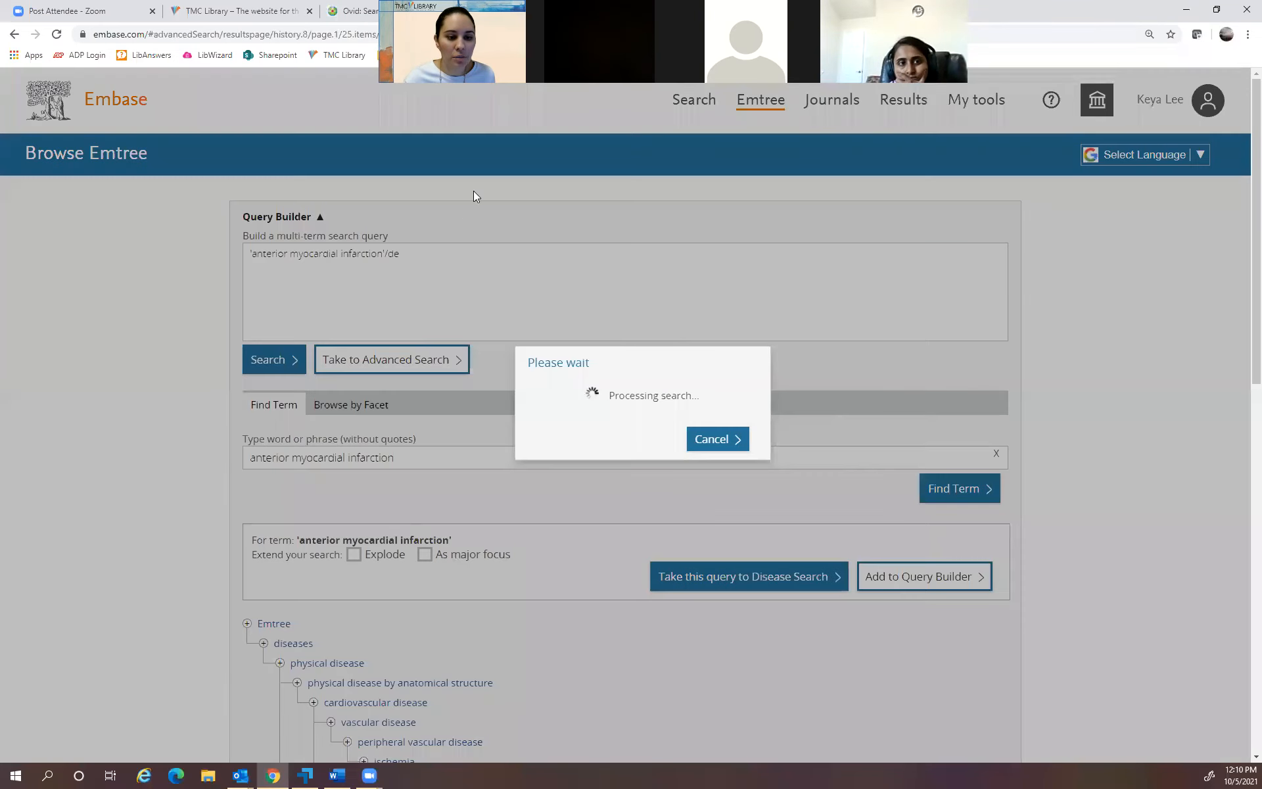
pyautogui.moveTo(191, 196); pyautogui.dragTo(6, 218)
pyautogui.press('BackSpace')
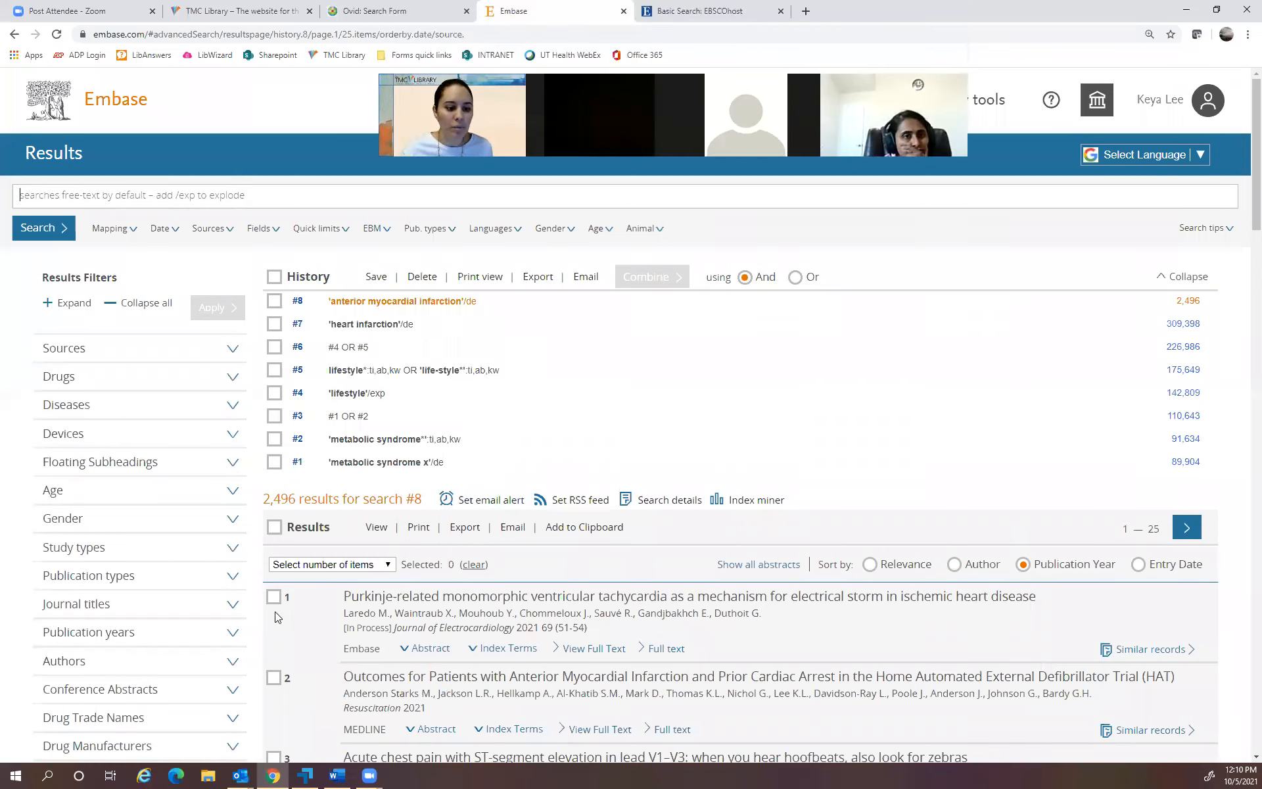
# Copy inferior wall myocardial infarction from Ovid's line 7 into Emtree's term finder in Embase and choose inferior myocardial infarction.
pyautogui.hotkey('ctrl', 'shift', 'Tab')
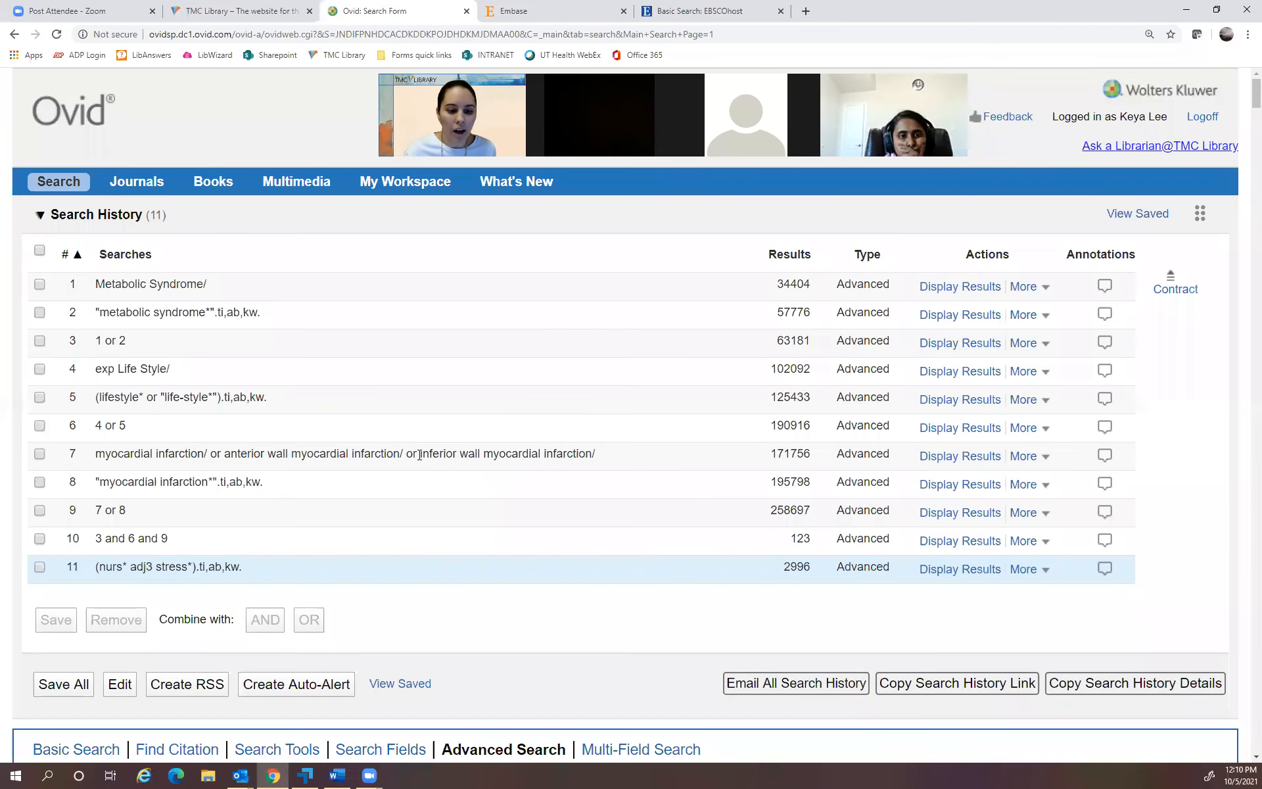
pyautogui.moveTo(451, 458); pyautogui.dragTo(591, 458)
pyautogui.hotkey('ctrl', 'c')
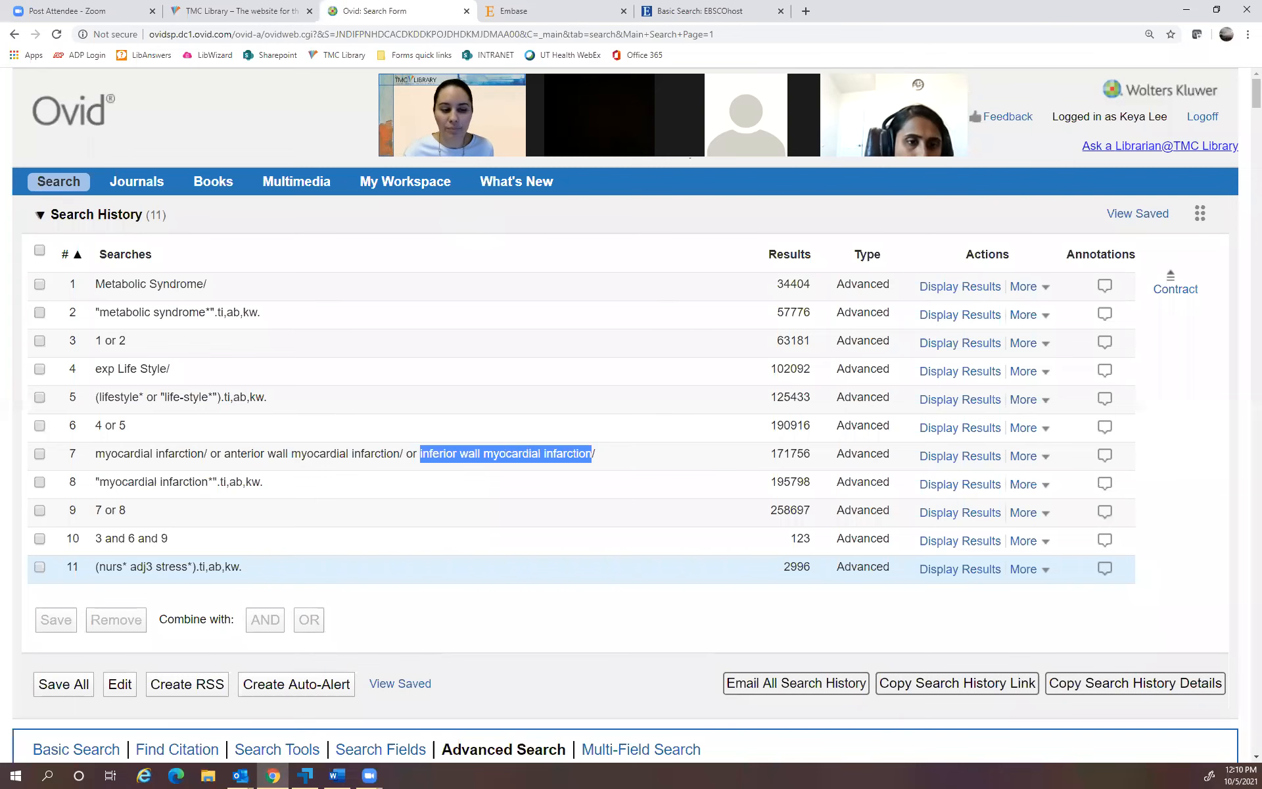
pyautogui.hotkey('ctrl', 'Tab')
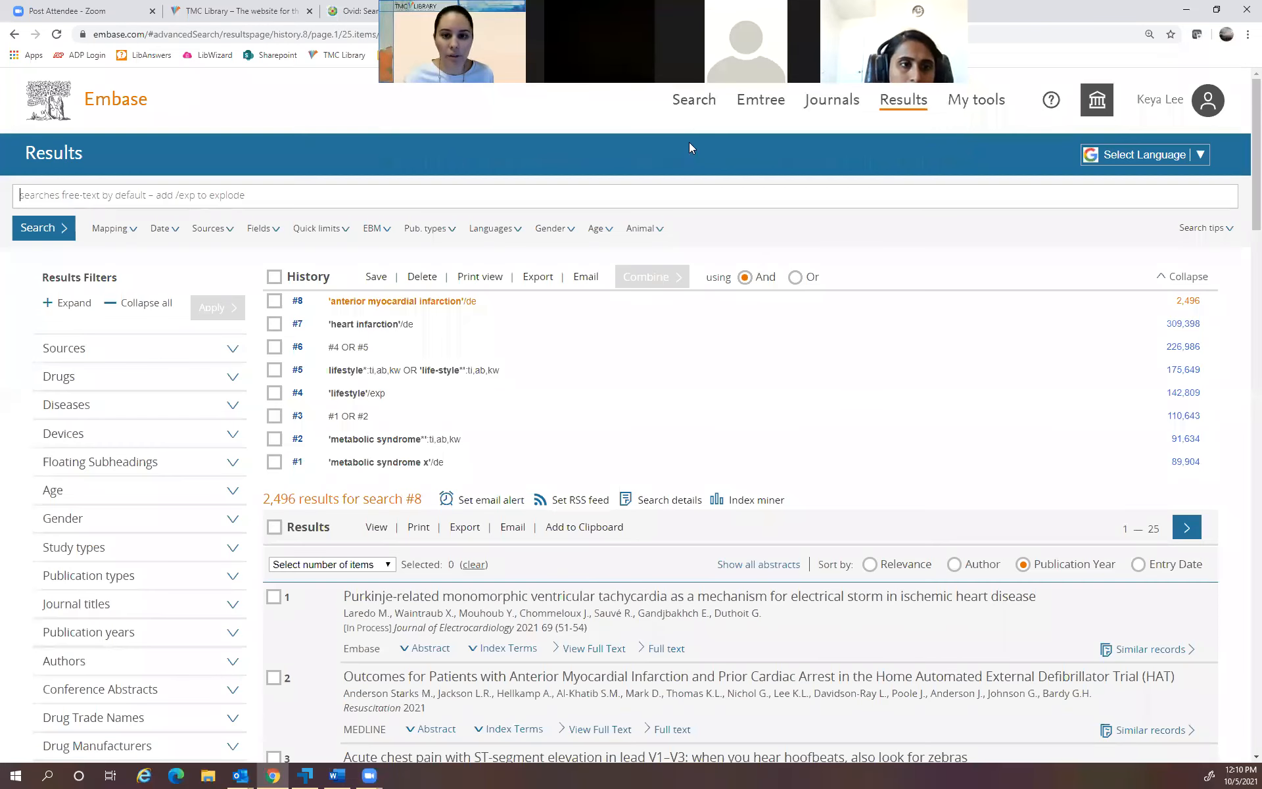
pyautogui.click(779, 103)
pyautogui.tripleClick(417, 325)
pyautogui.hotkey('ctrl', 'v')
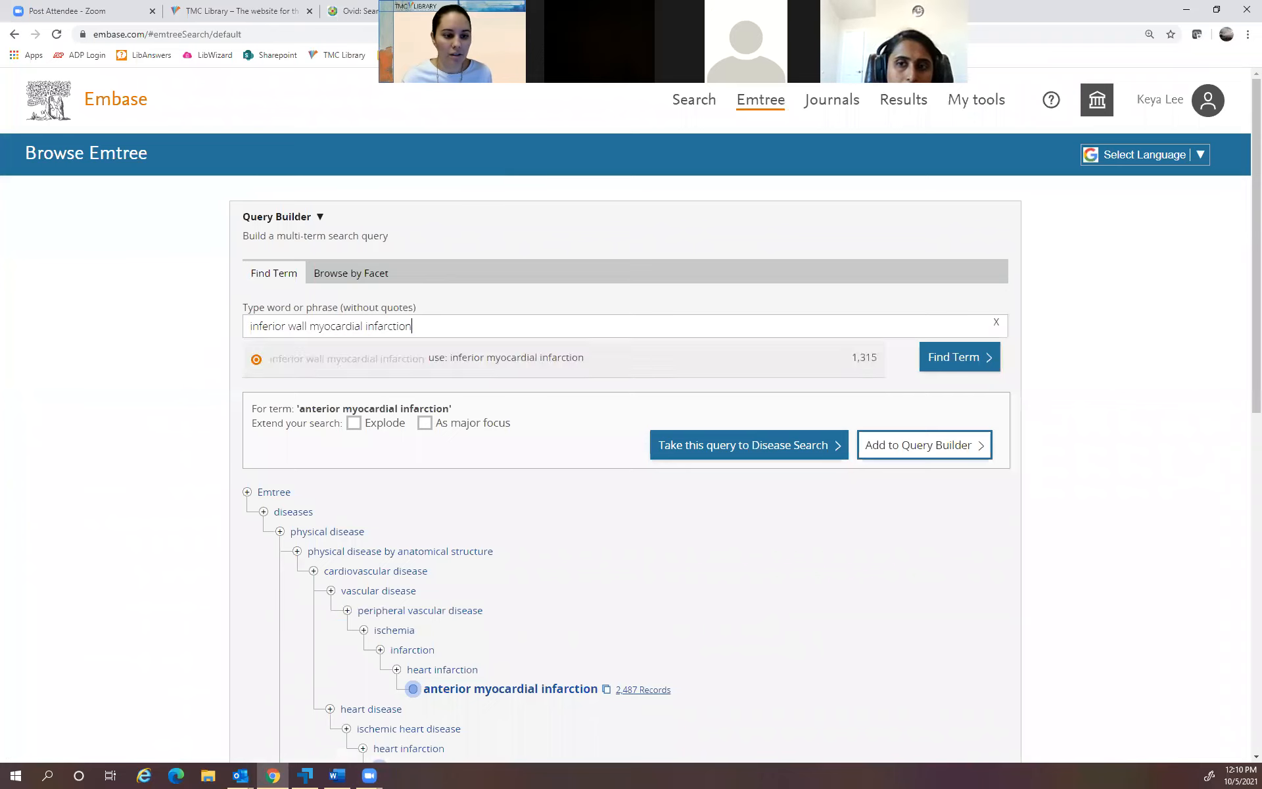
pyautogui.click(510, 364)
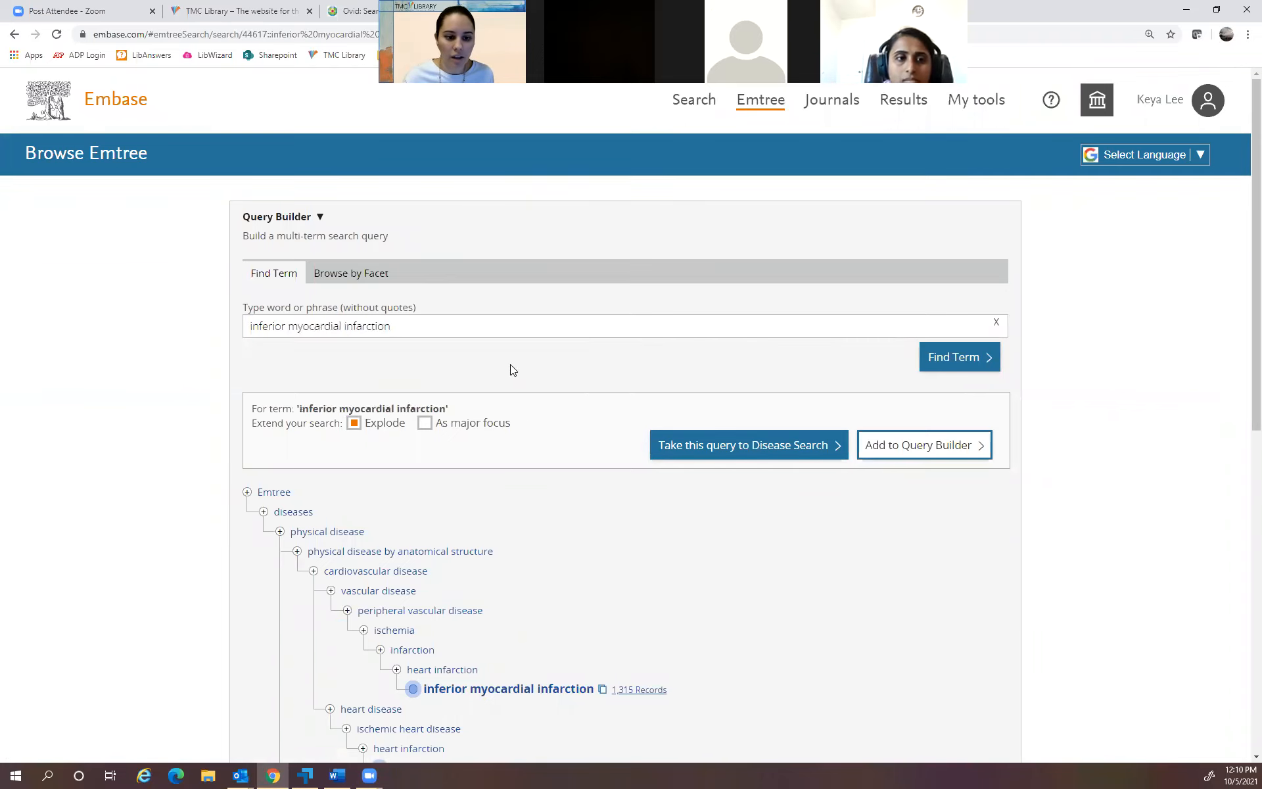
# Add inferior myocardial infarction unexploded to the Query Builder, run 'inferior myocardial infarction'/de, and clear the search field.
pyautogui.click(870, 461)
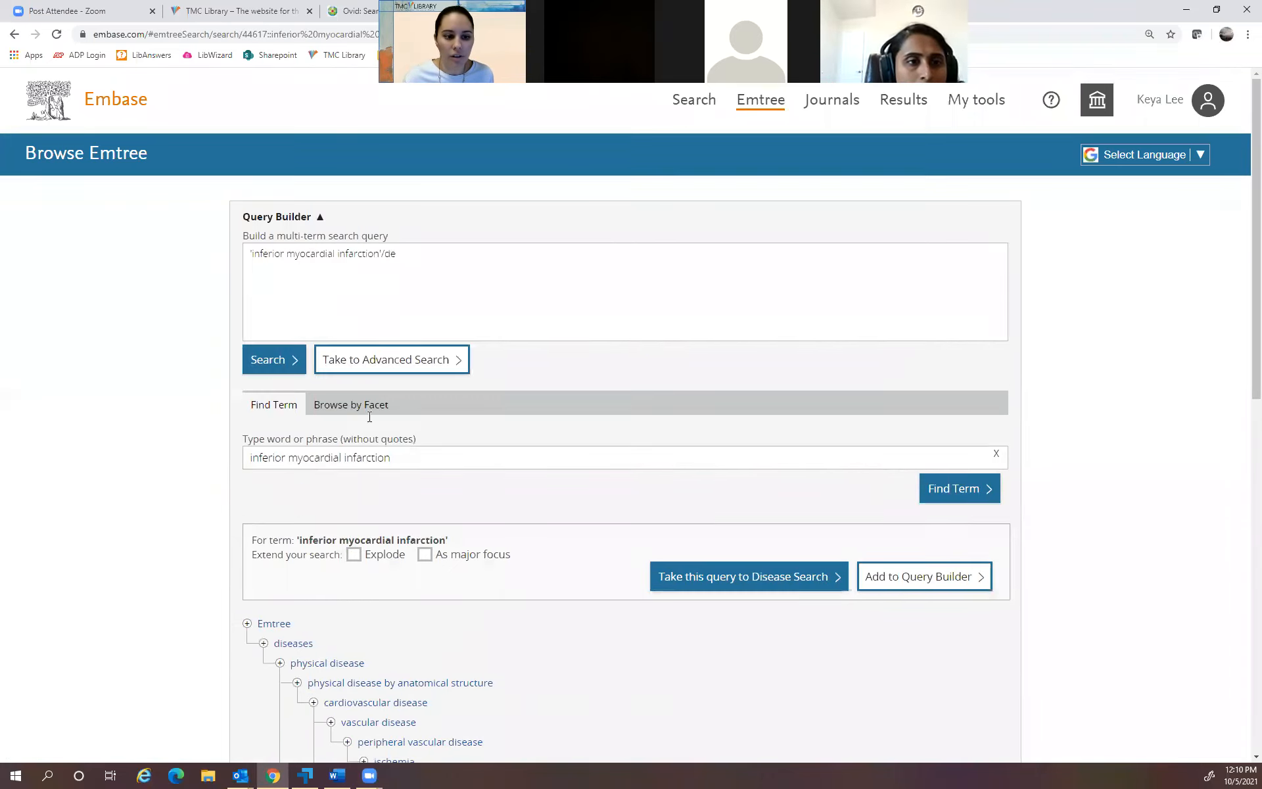
pyautogui.click(284, 361)
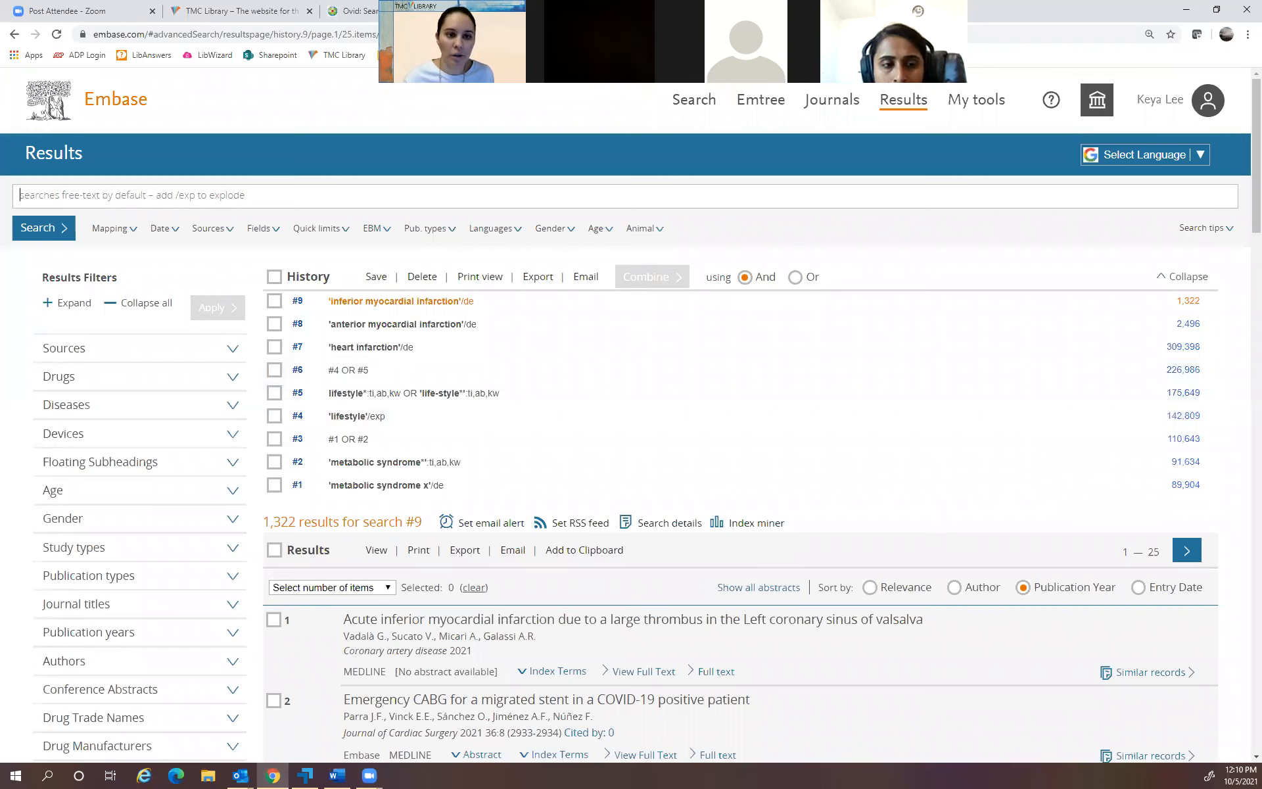
pyautogui.moveTo(434, 13); pyautogui.dragTo(434, 55)
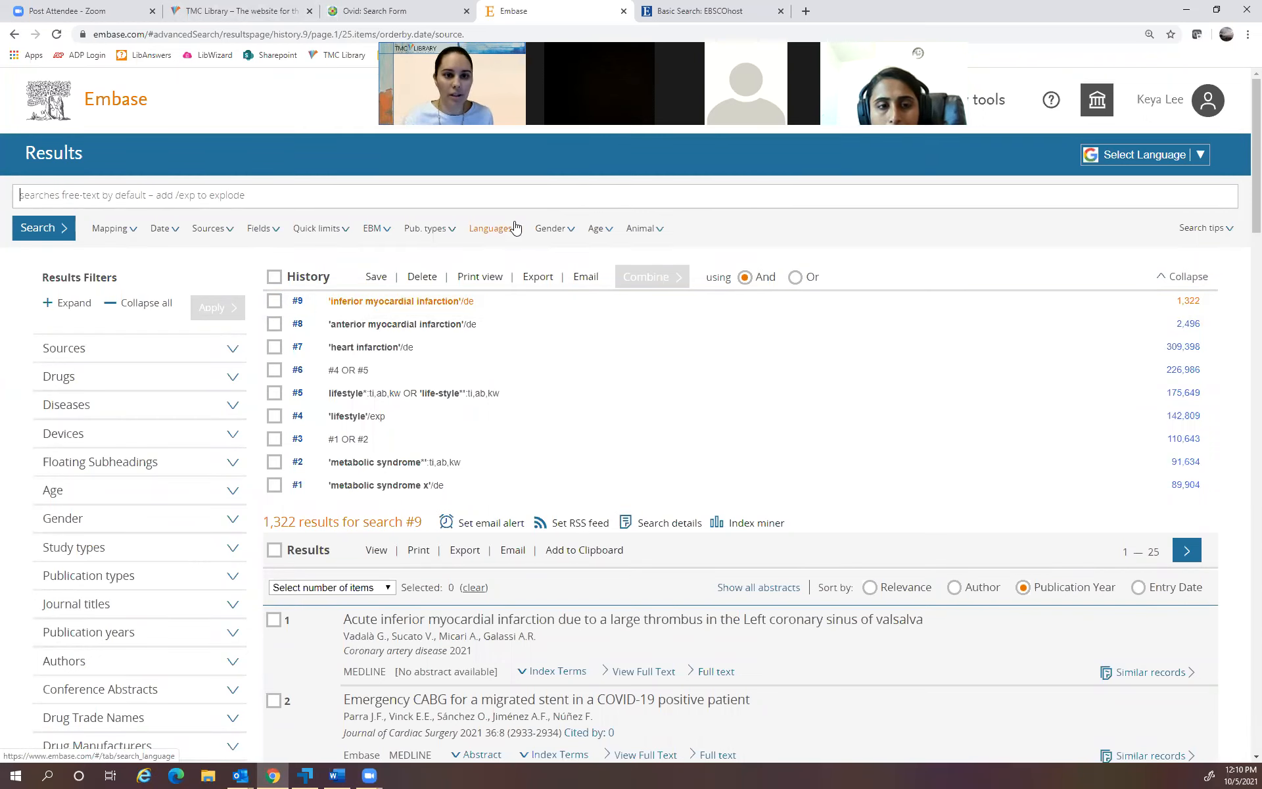
# Copy Ovid's myocardial infarction keyword line into Embase's results search field and convert it to "myocardial infarction*":ti,ab,kw.
pyautogui.click(412, 11)
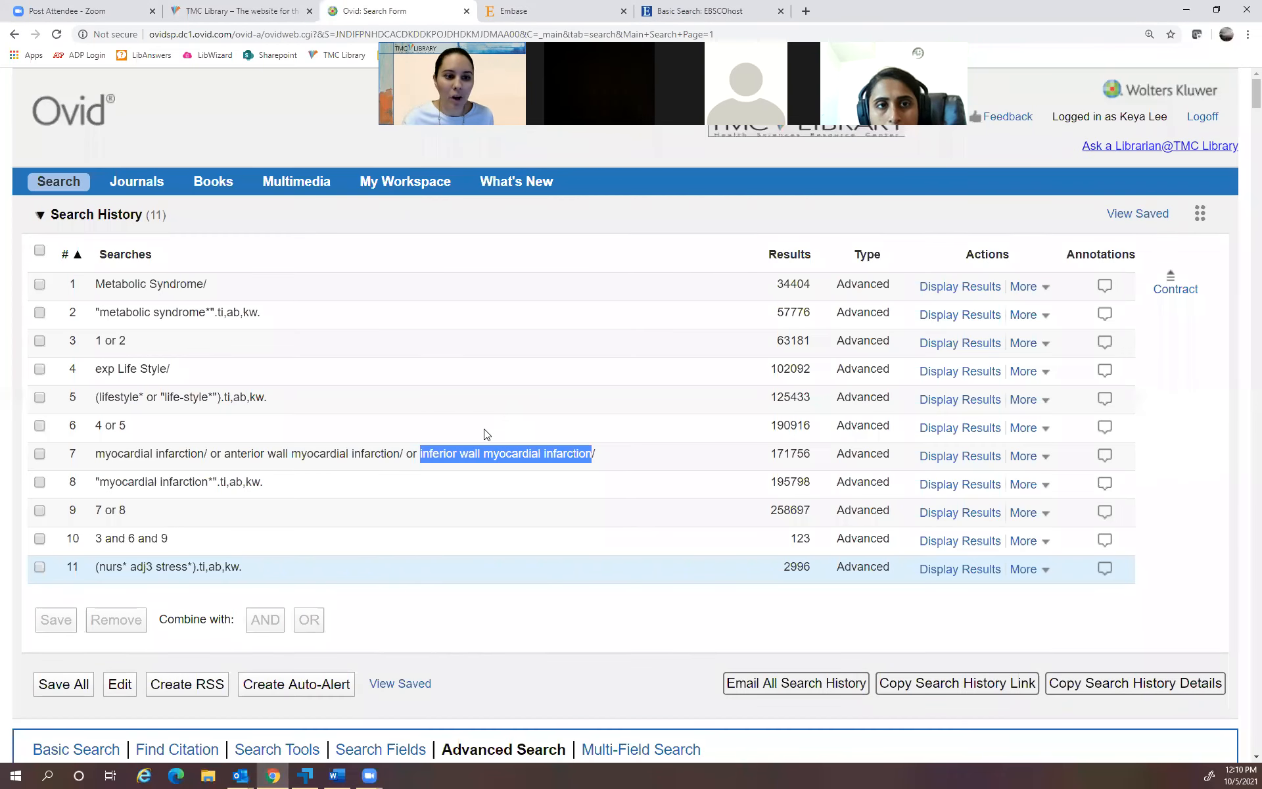
pyautogui.click(349, 512)
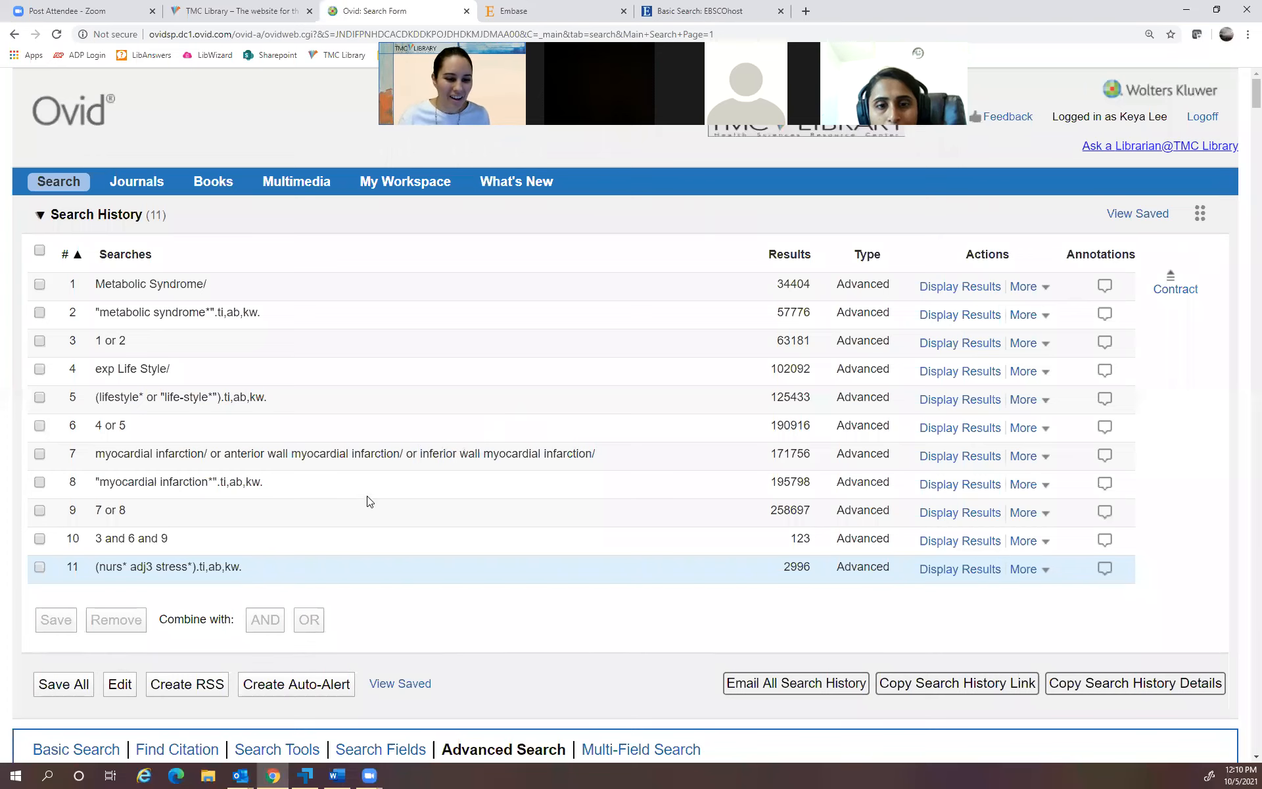
pyautogui.moveTo(94, 486); pyautogui.dragTo(283, 482)
pyautogui.hotkey('ctrl', 'c')
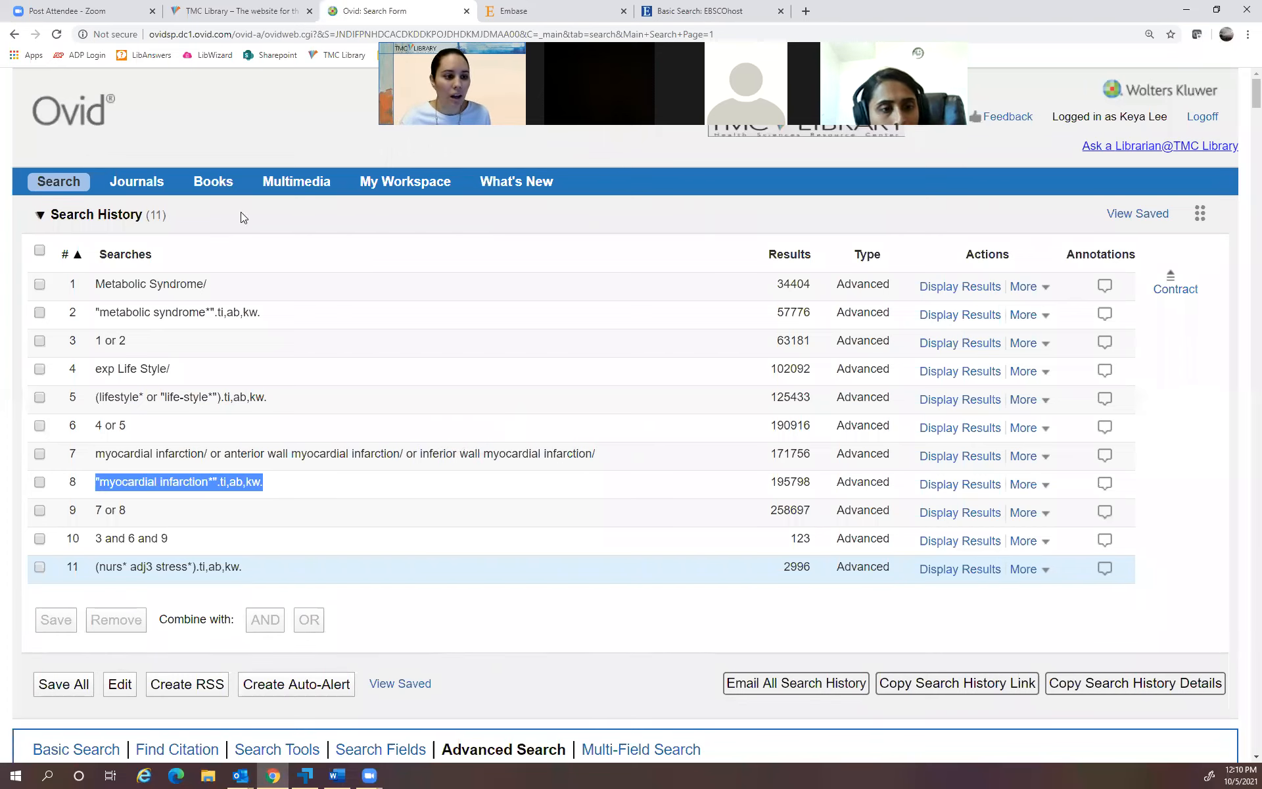
pyautogui.hotkey('ctrl', 'Tab')
pyautogui.hotkey('ctrl', 'v')
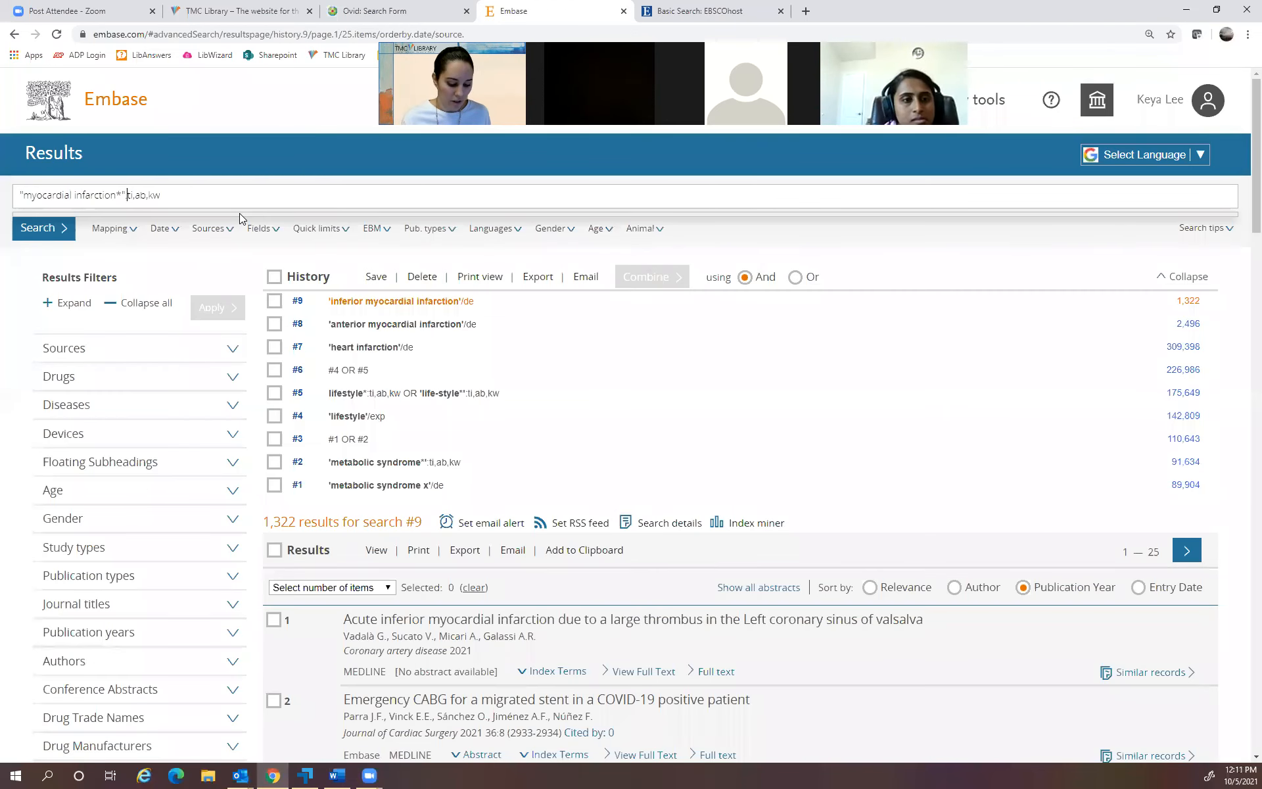
pyautogui.write(':')
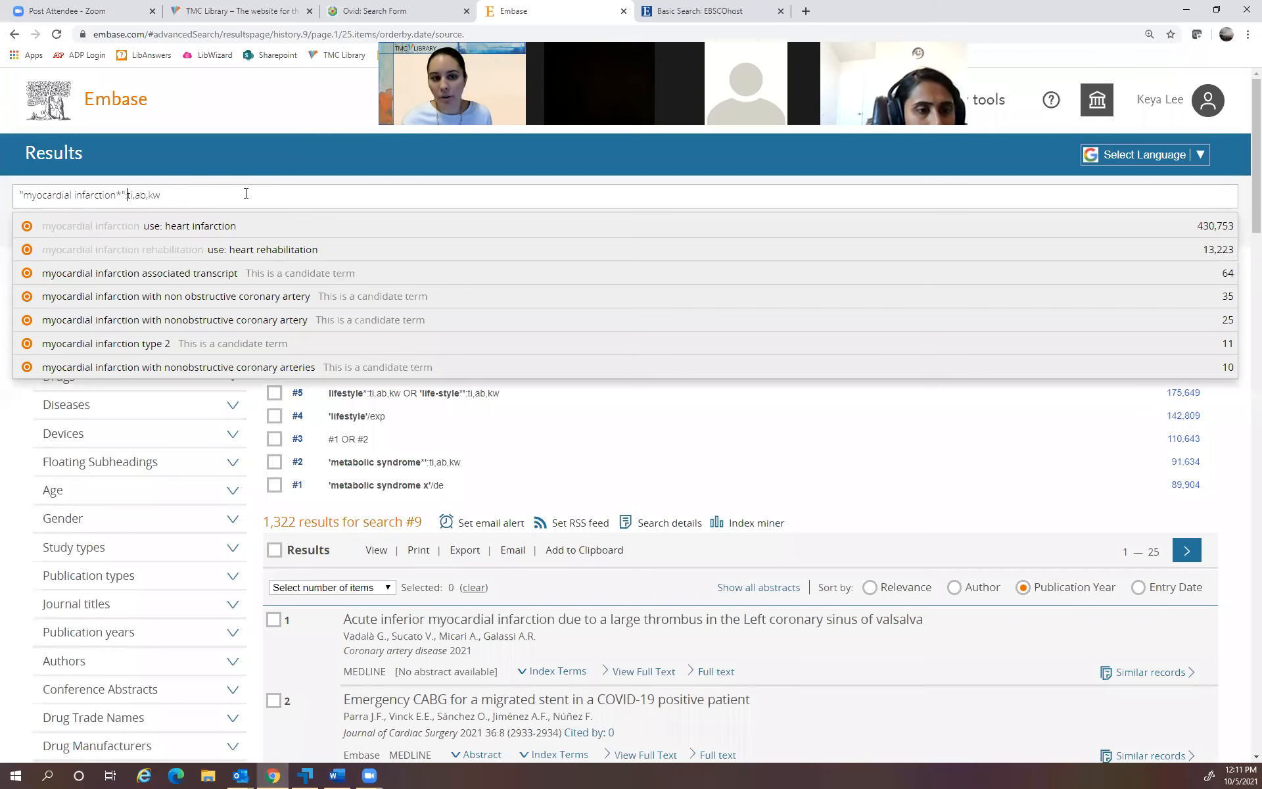
# Run the myocardial infarction keyword search in Embase, and clear the search field after checking Ovid's line 9.
pyautogui.click(250, 163)
pyautogui.click(74, 236)
pyautogui.tripleClick(186, 188)
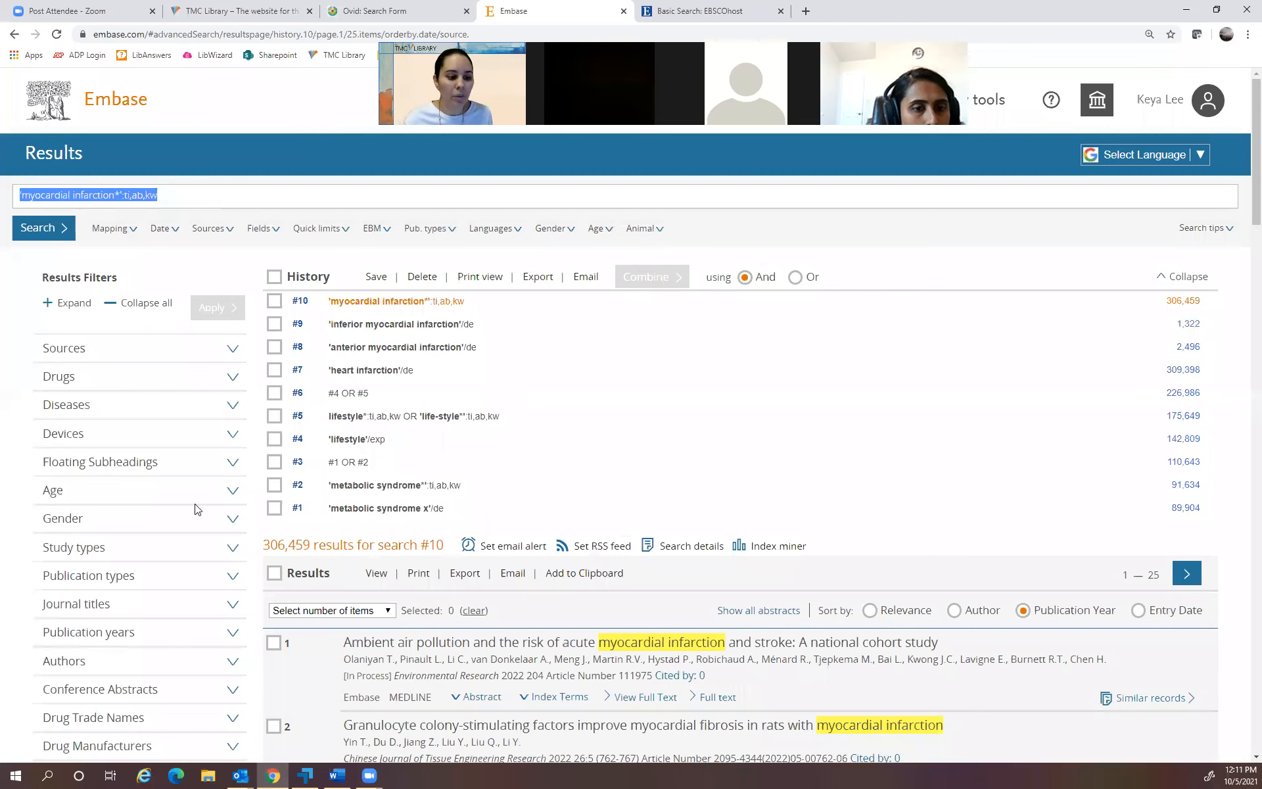
pyautogui.hotkey('ctrl', 'shift', 'Tab')
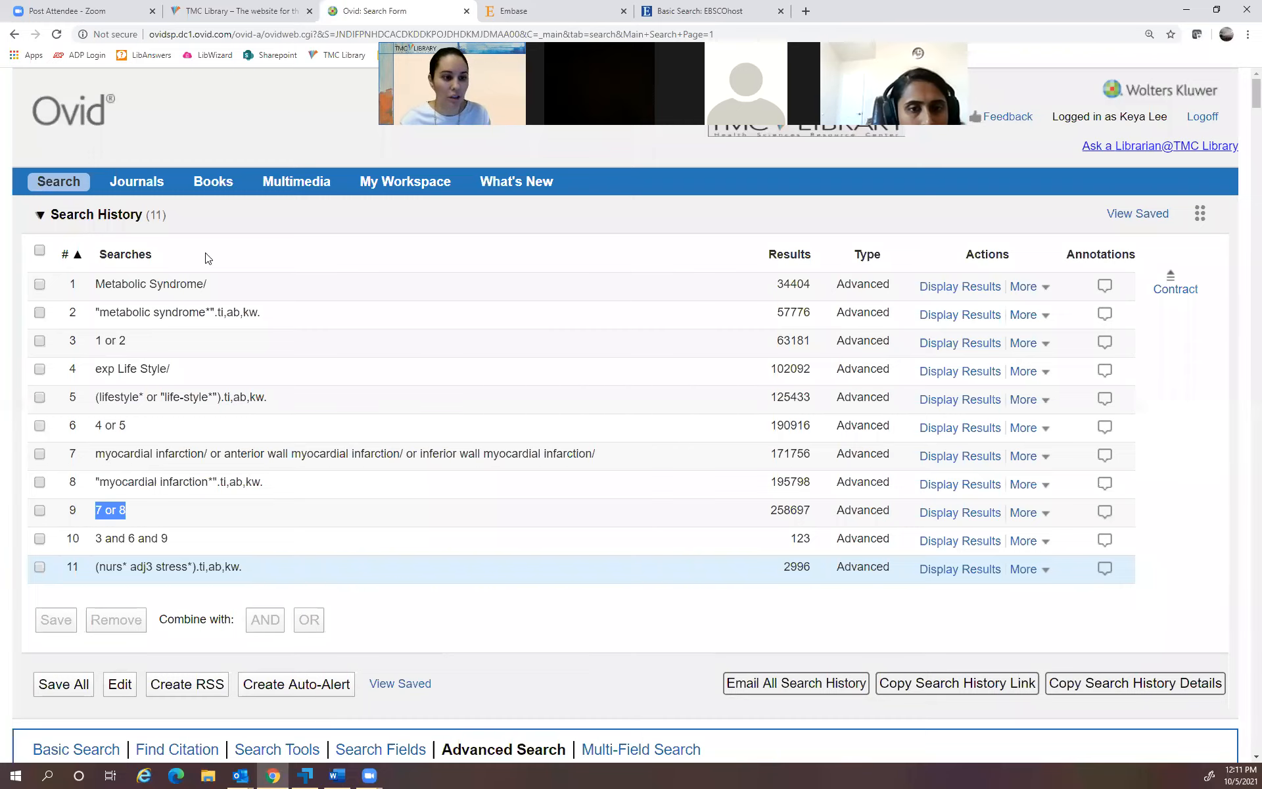
pyautogui.hotkey('ctrl', 'Tab')
pyautogui.press('BackSpace')
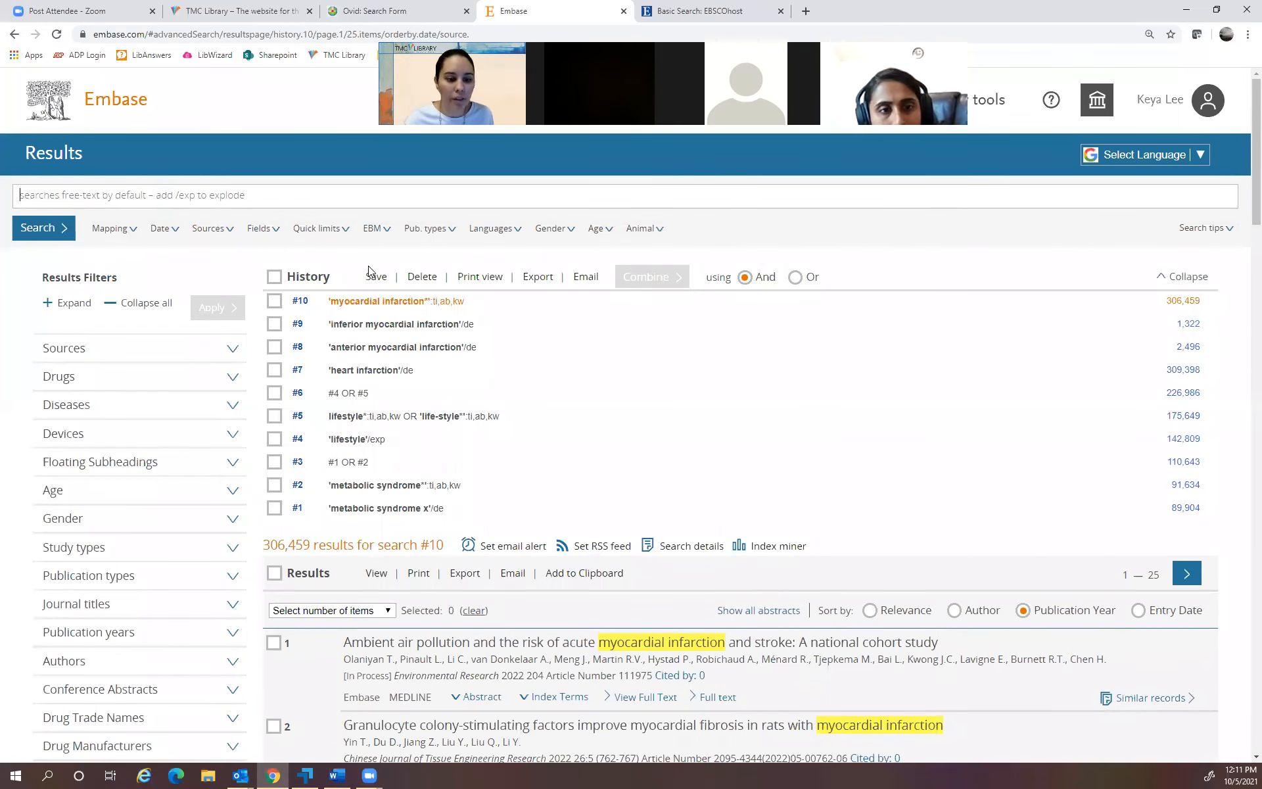
# Combine Embase searches #7, #8, #9 and #10 with OR, and clear the search field.
pyautogui.click(273, 348)
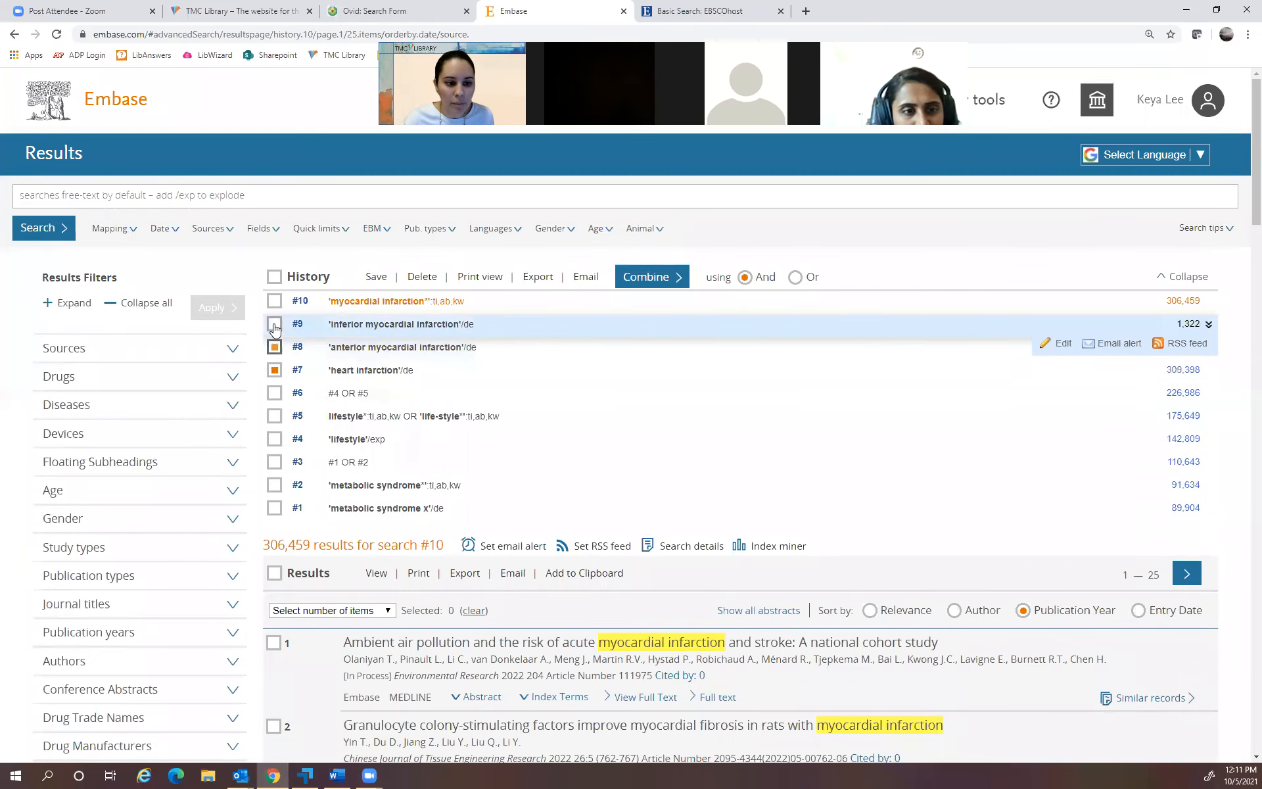
pyautogui.click(274, 301)
pyautogui.click(274, 323)
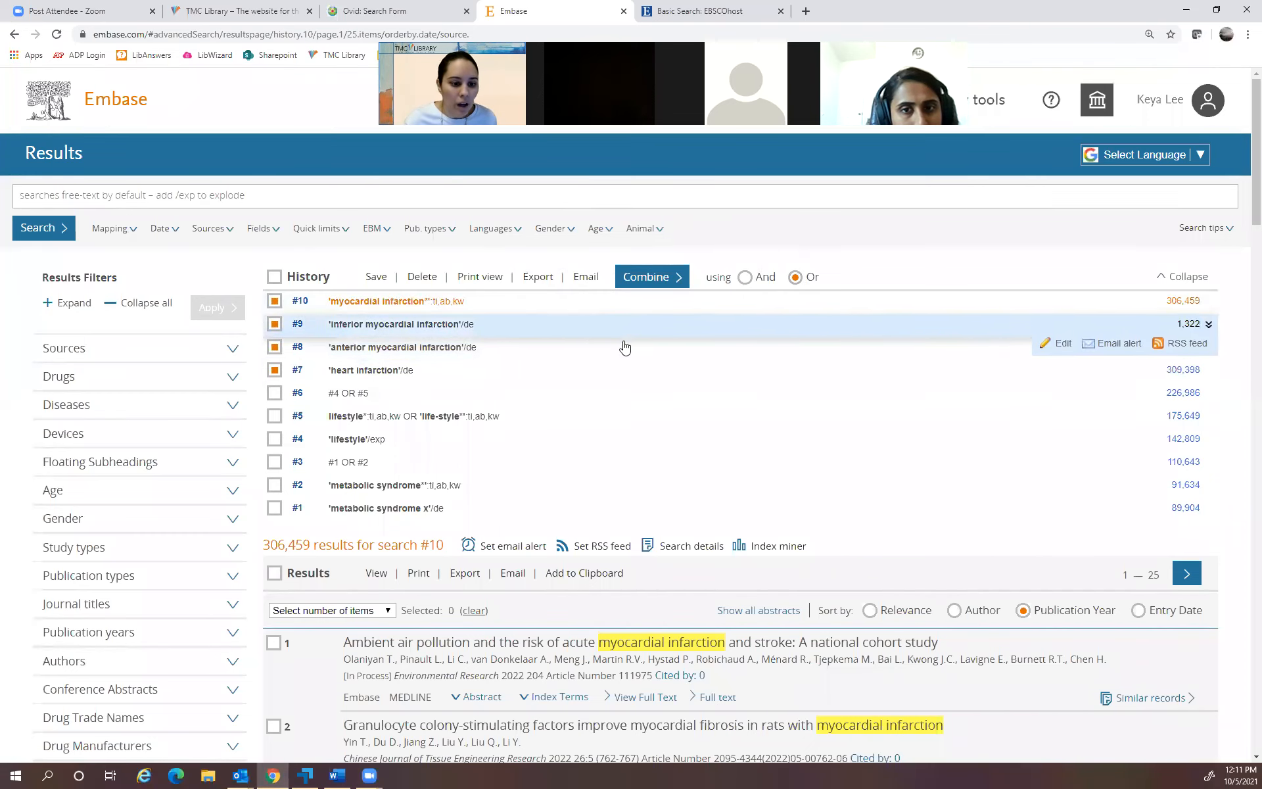
pyautogui.click(649, 284)
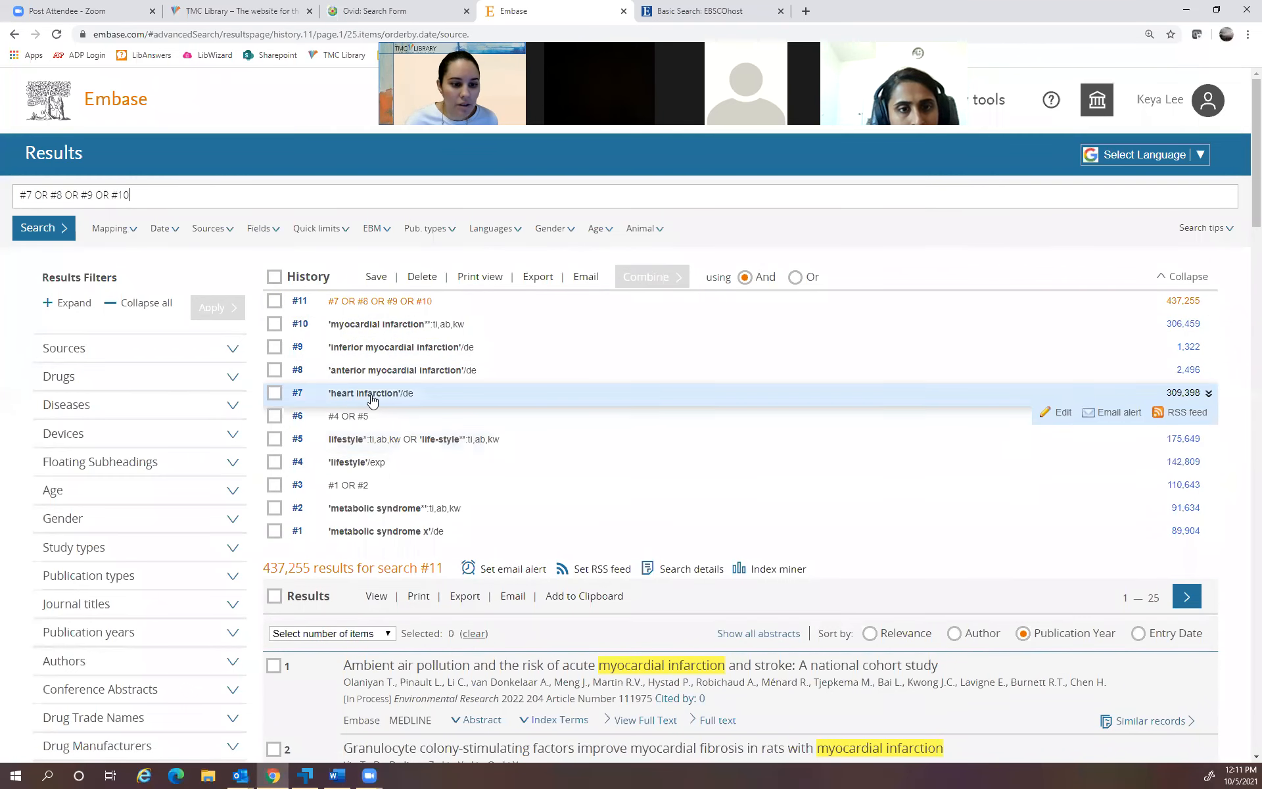
pyautogui.tripleClick(214, 191)
pyautogui.press('BackSpace')
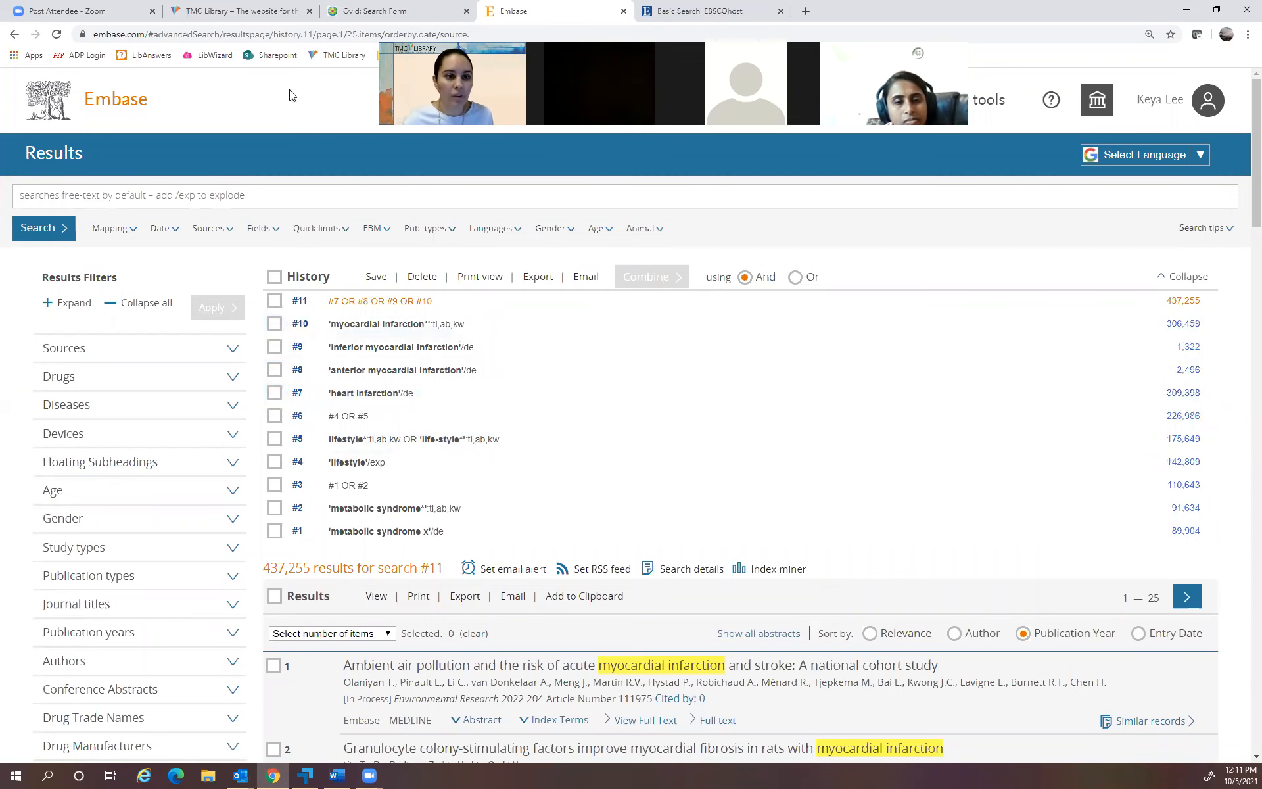
# Combine Embase searches #3, #6 and #11 with AND to match Ovid's line 10, and clear the search field.
pyautogui.click(381, 11)
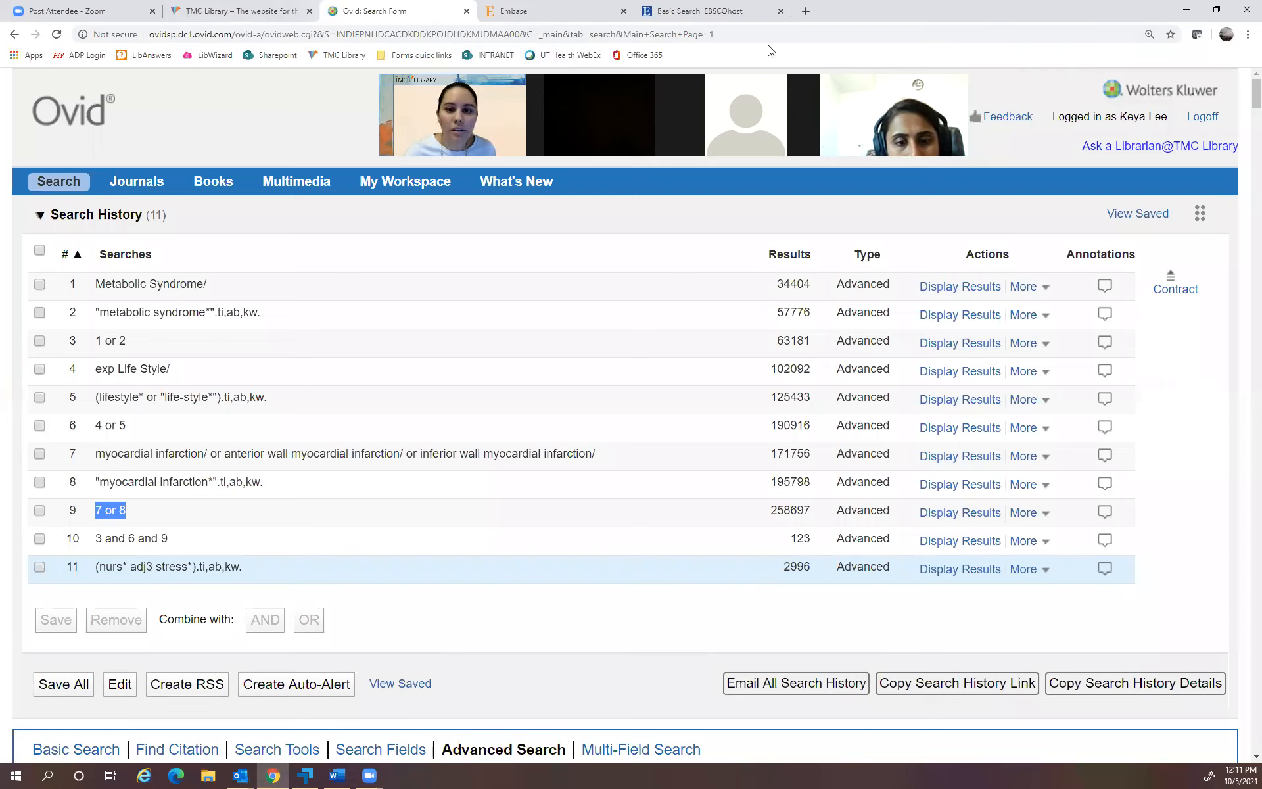
pyautogui.doubleClick(911, 13)
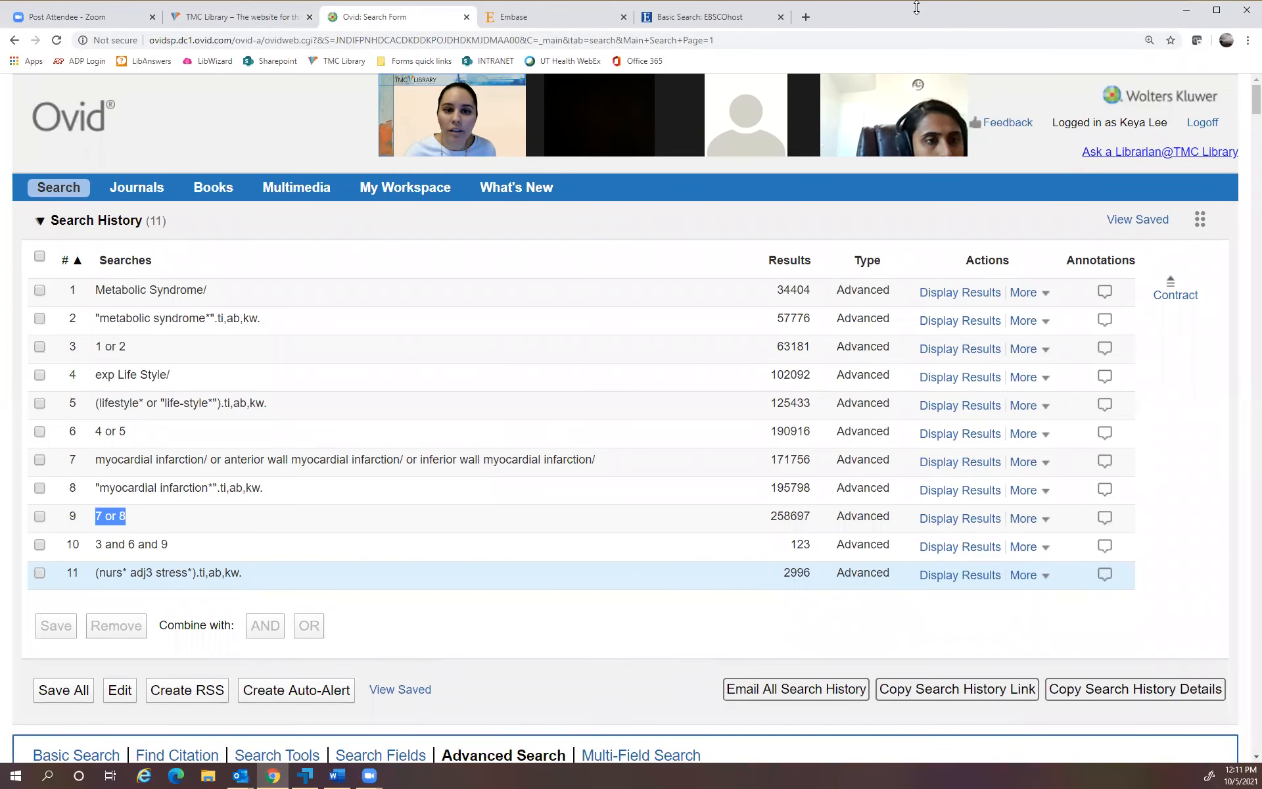
pyautogui.moveTo(916, 8); pyautogui.dragTo(916, 37)
pyautogui.click(506, 46)
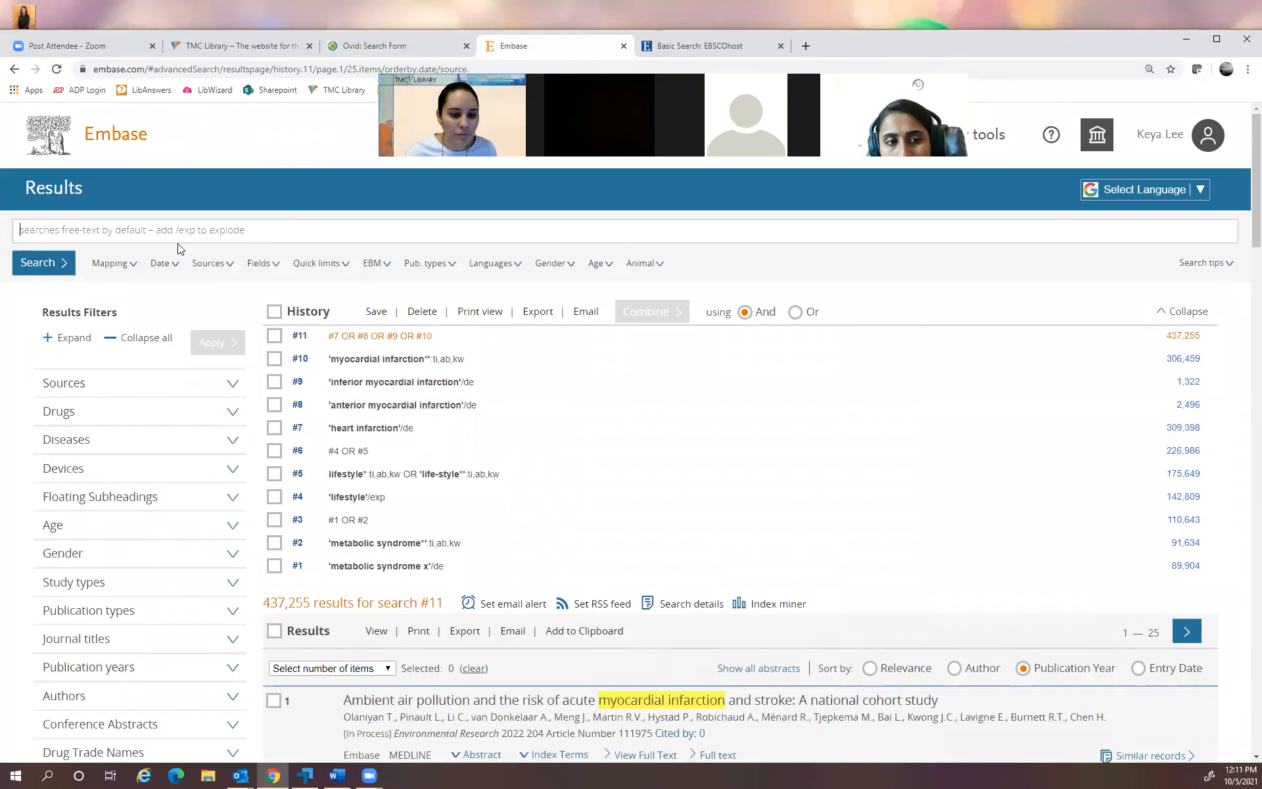
pyautogui.press('super+Up')
pyautogui.click(275, 486)
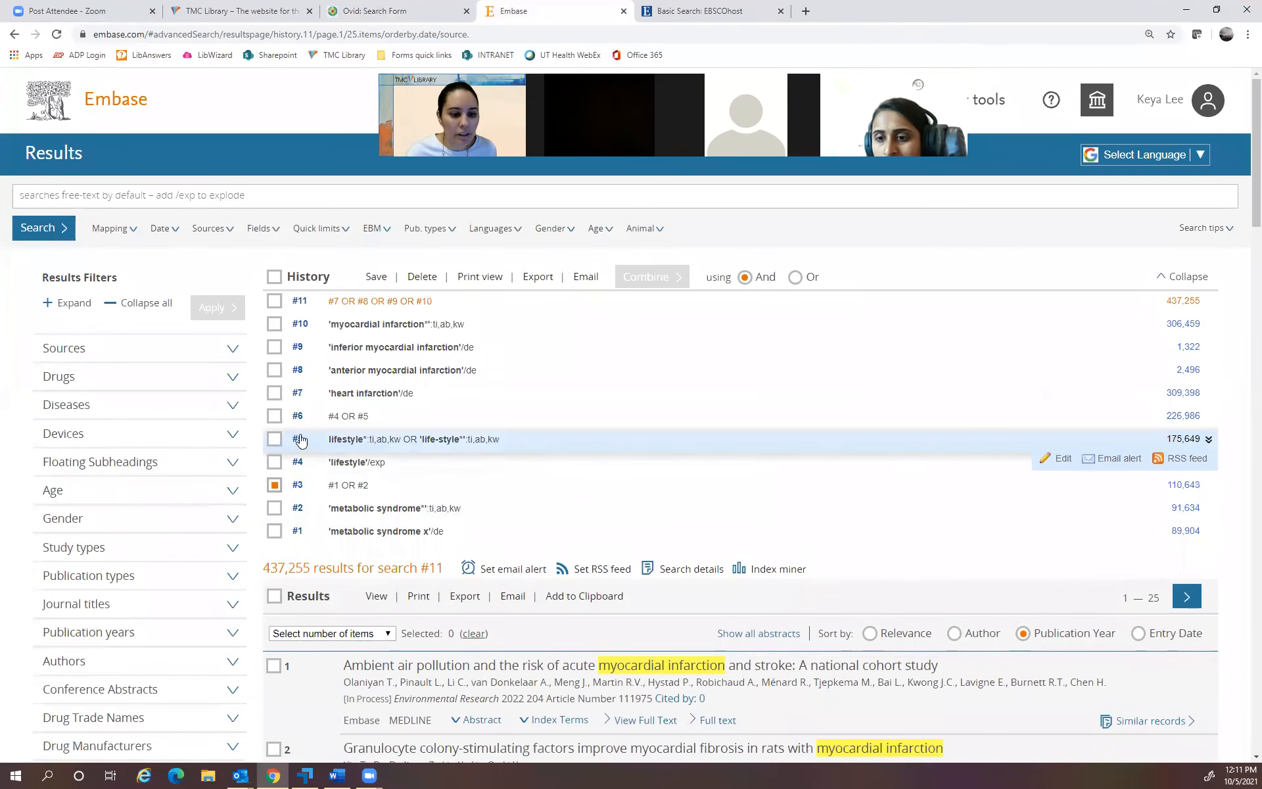
pyautogui.click(274, 415)
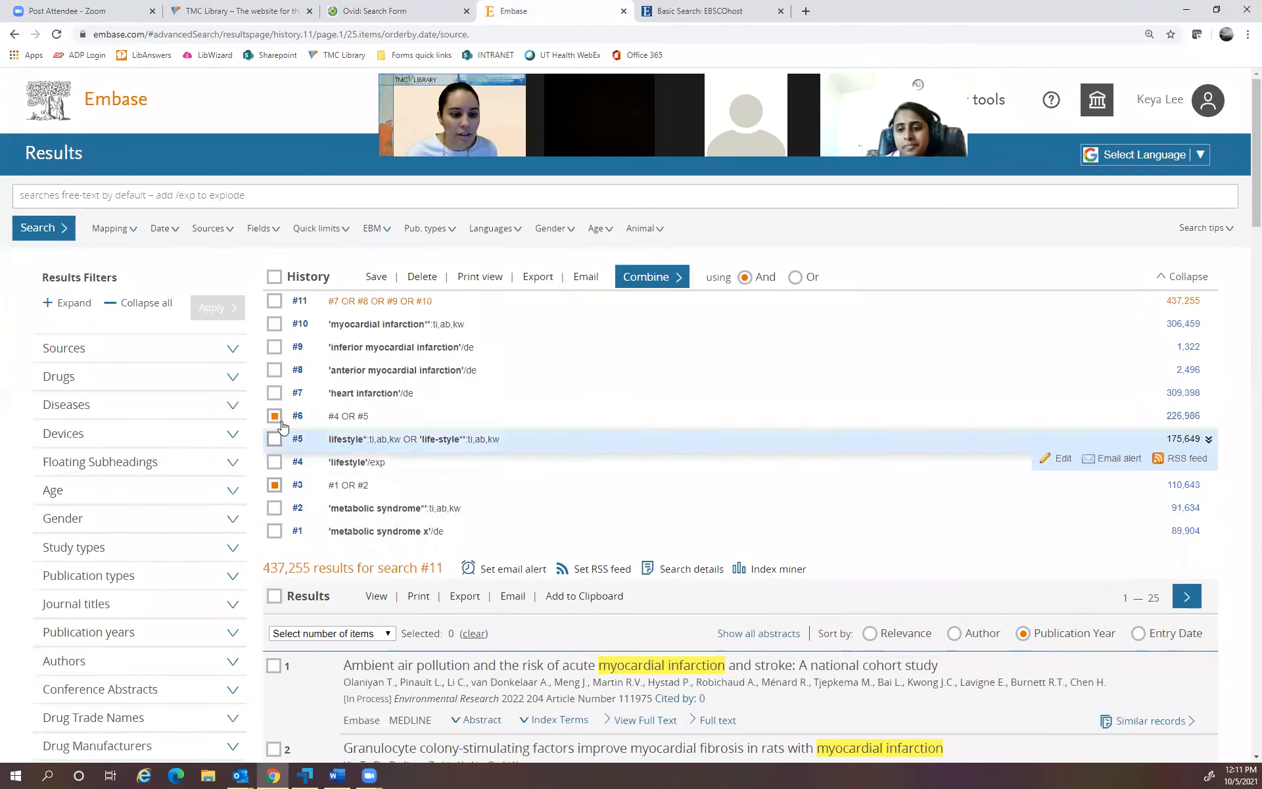
pyautogui.click(274, 301)
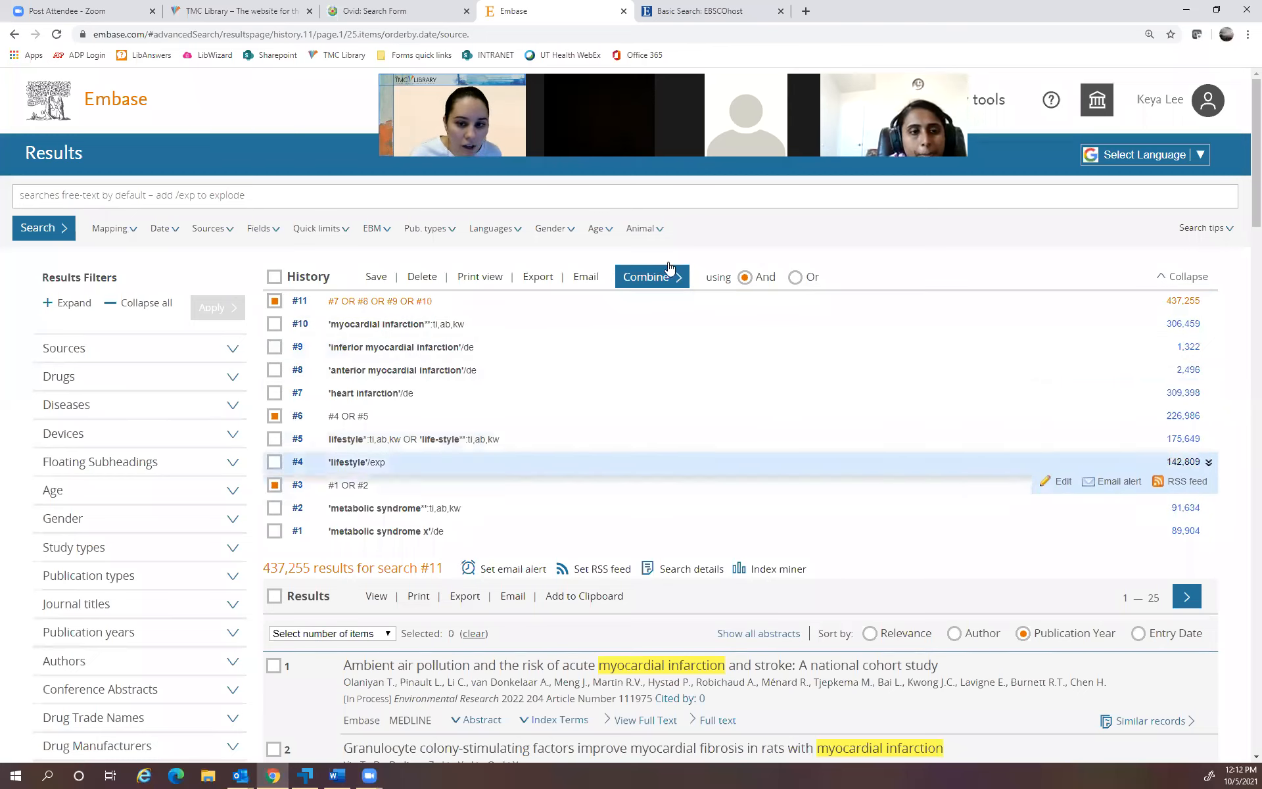
pyautogui.click(680, 288)
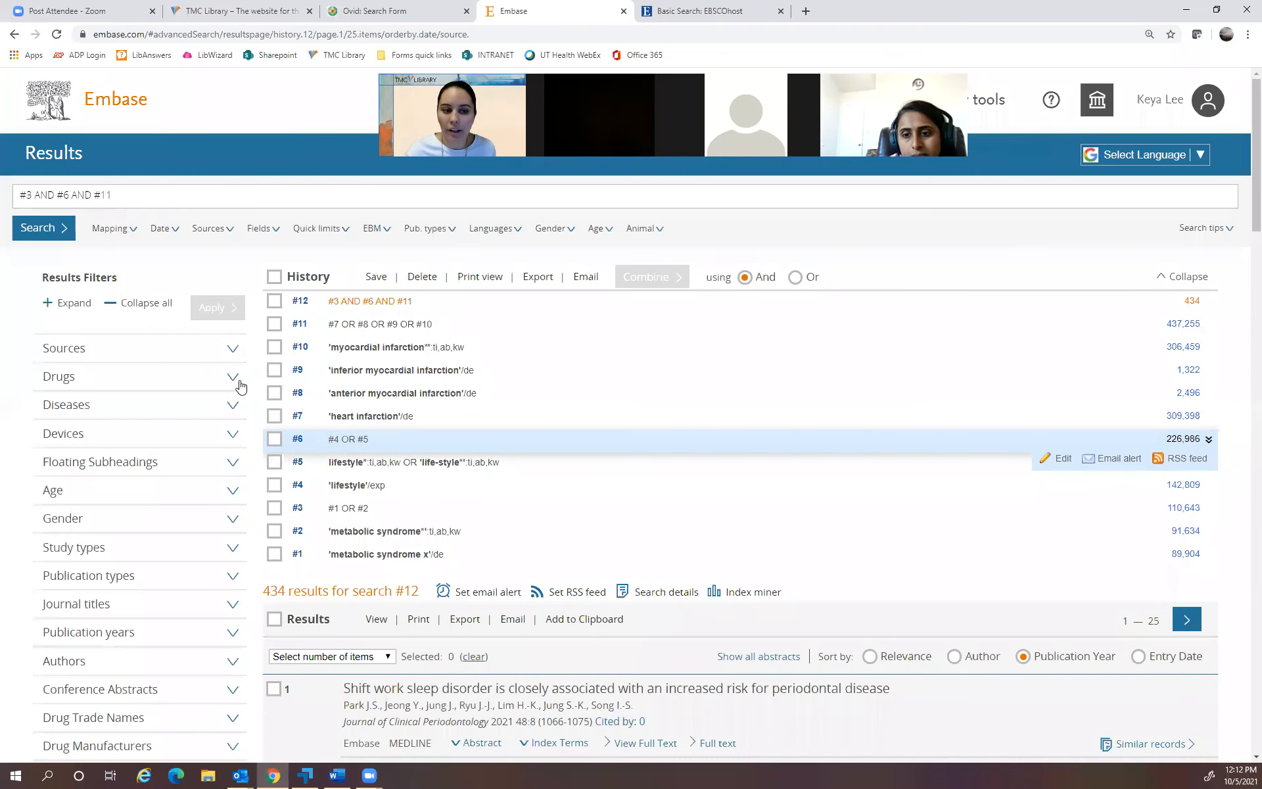
pyautogui.tripleClick(115, 195)
pyautogui.press('BackSpace')
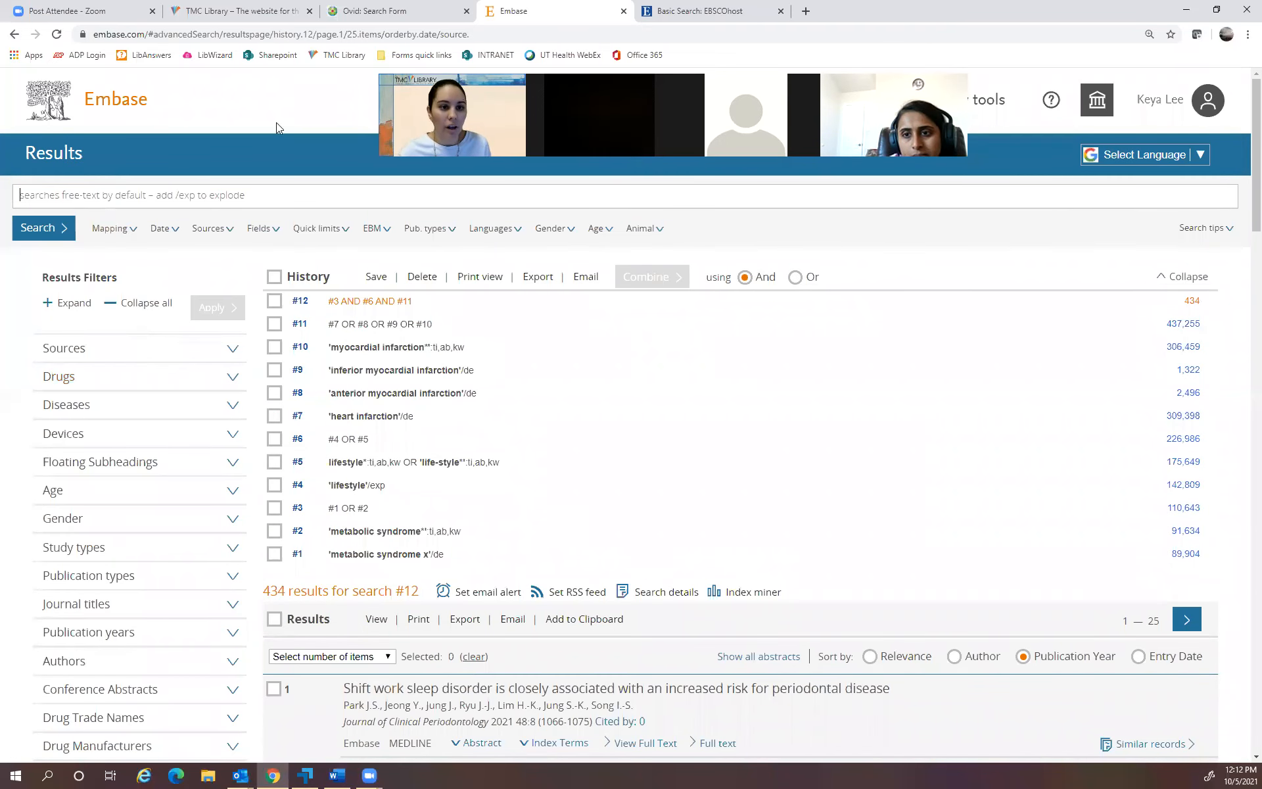
# Compare the result count of Ovid's line 10 with Embase's combined search #12, and return to Ovid's search history in a maximized window.
pyautogui.click(333, 18)
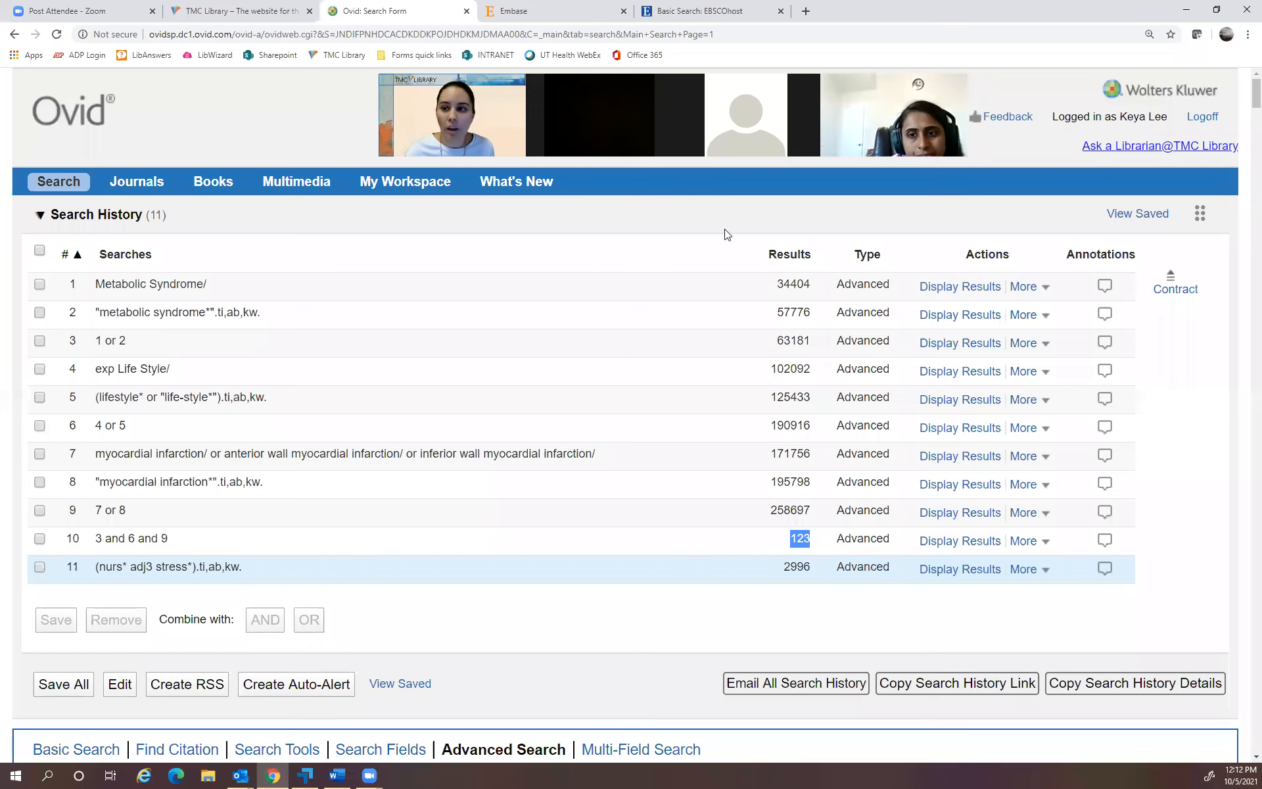
pyautogui.doubleClick(1037, 14)
pyautogui.click(489, 55)
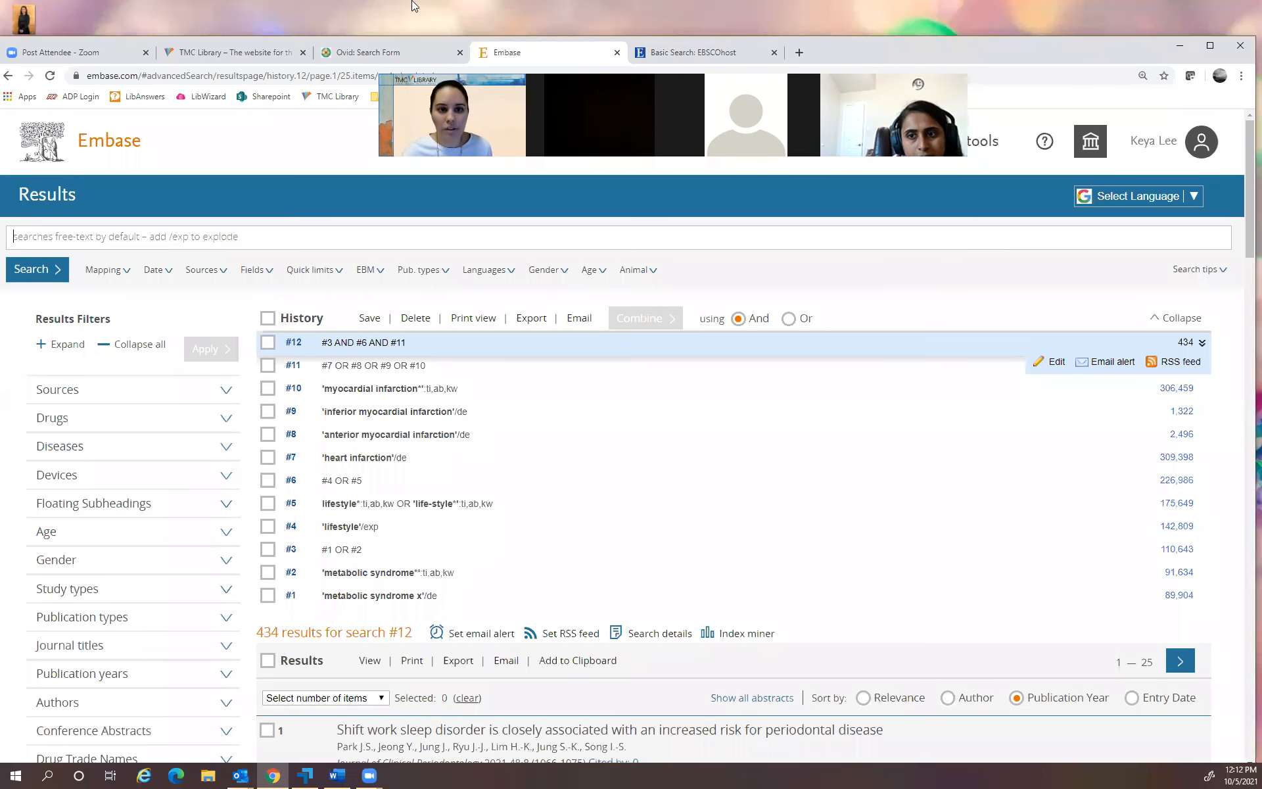
pyautogui.moveTo(324, 43); pyautogui.dragTo(334, 12)
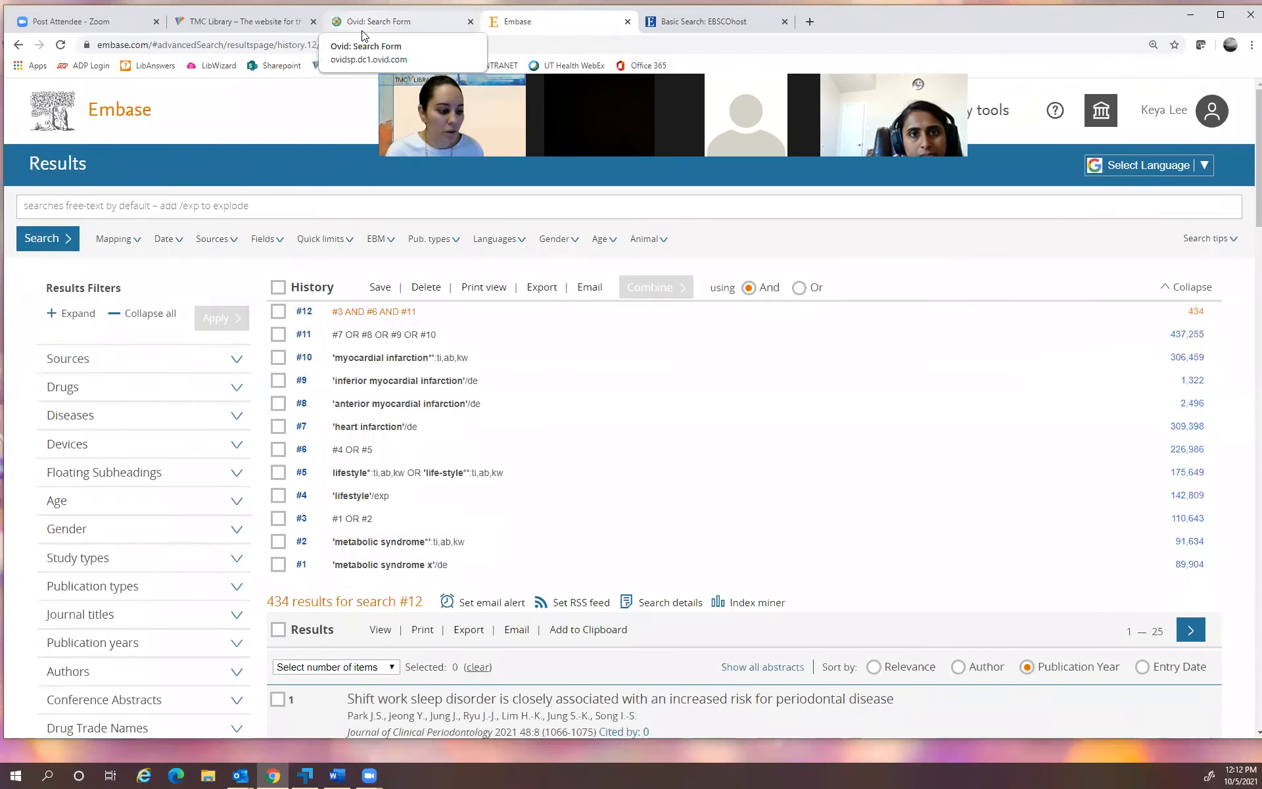
pyautogui.click(362, 33)
pyautogui.click(173, 612)
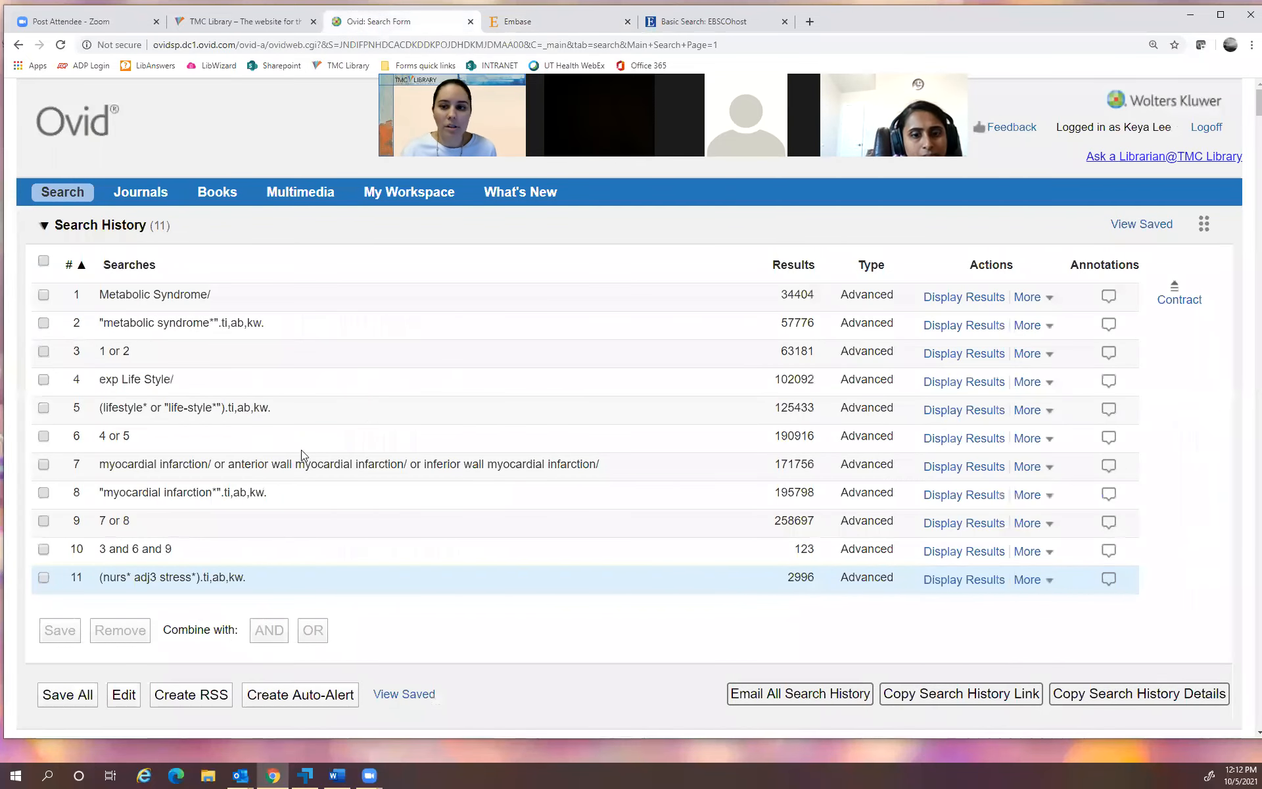
pyautogui.click(1217, 20)
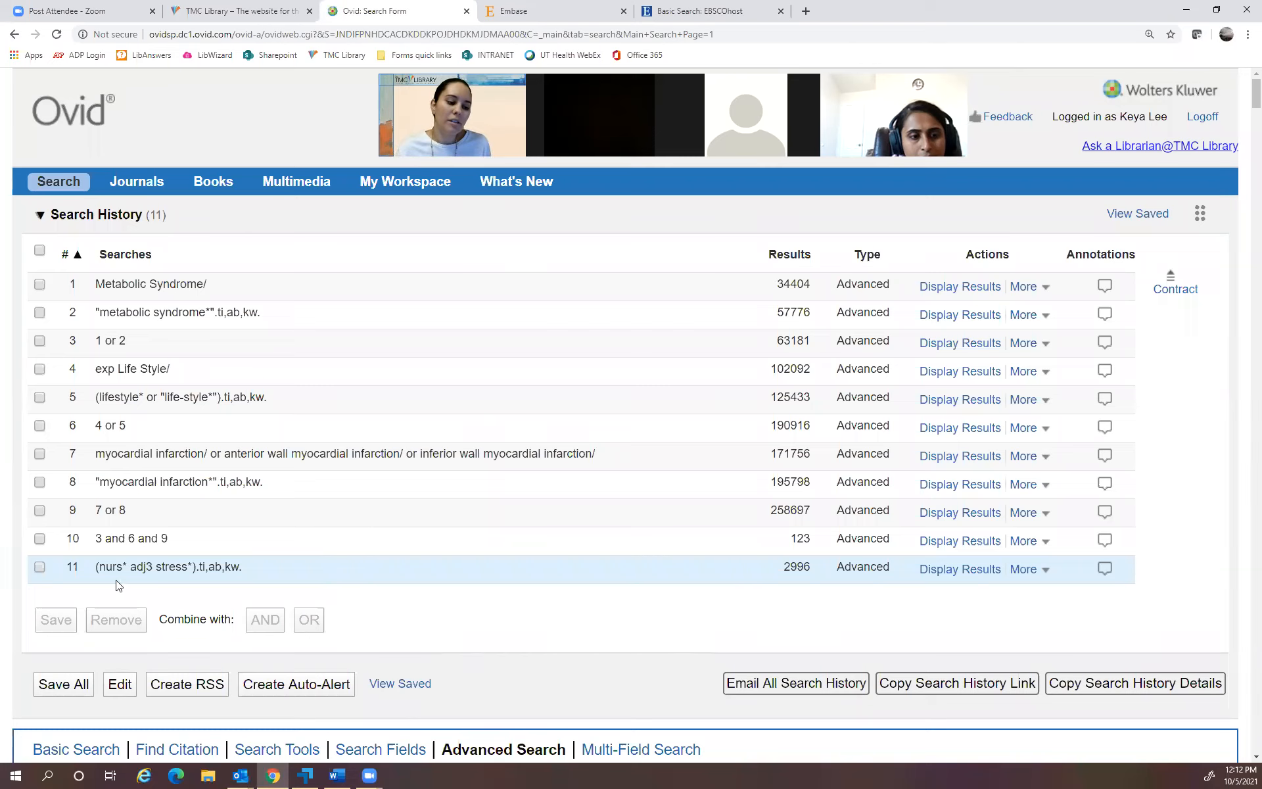
# Examine the truncation and adjacency syntax of Ovid's line 11, (nurs* adj3 stress*).ti,ab,kw.
pyautogui.moveTo(92, 573); pyautogui.dragTo(267, 578)
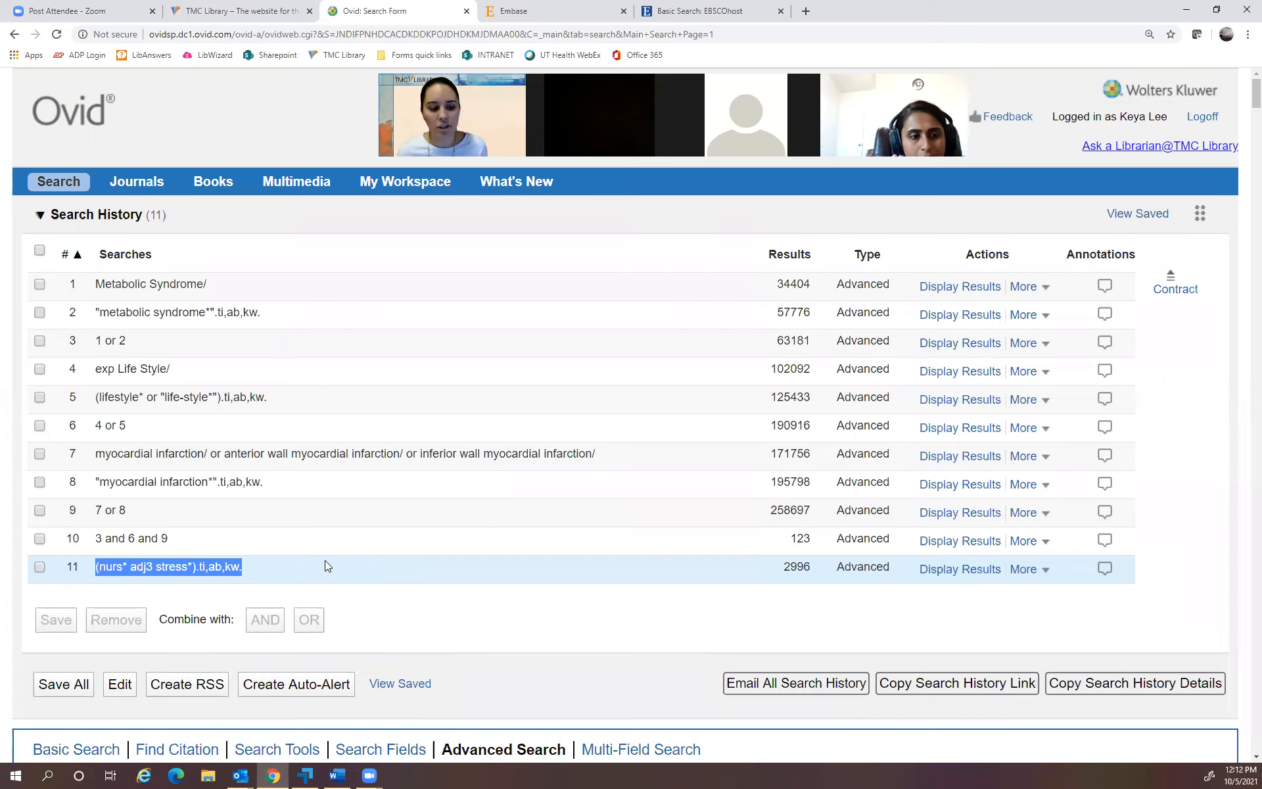
pyautogui.click(105, 572)
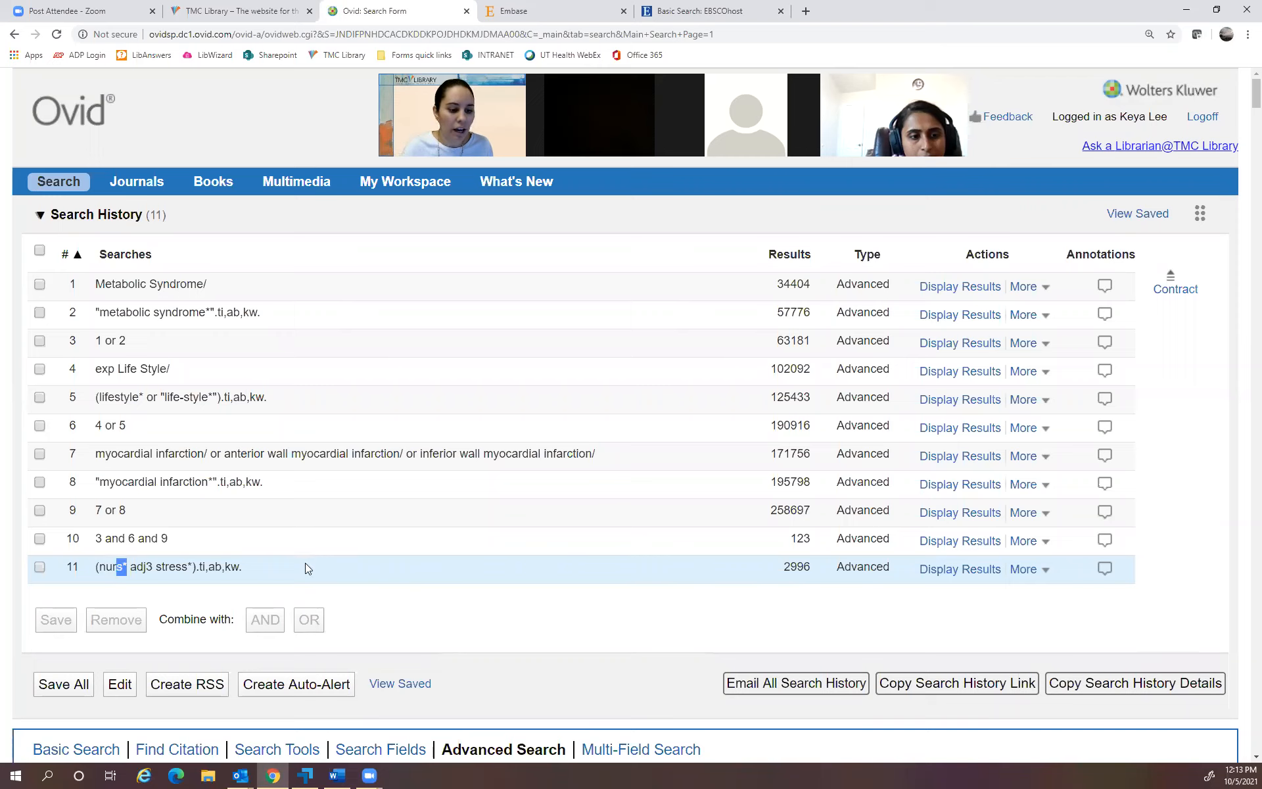
pyautogui.click(283, 569)
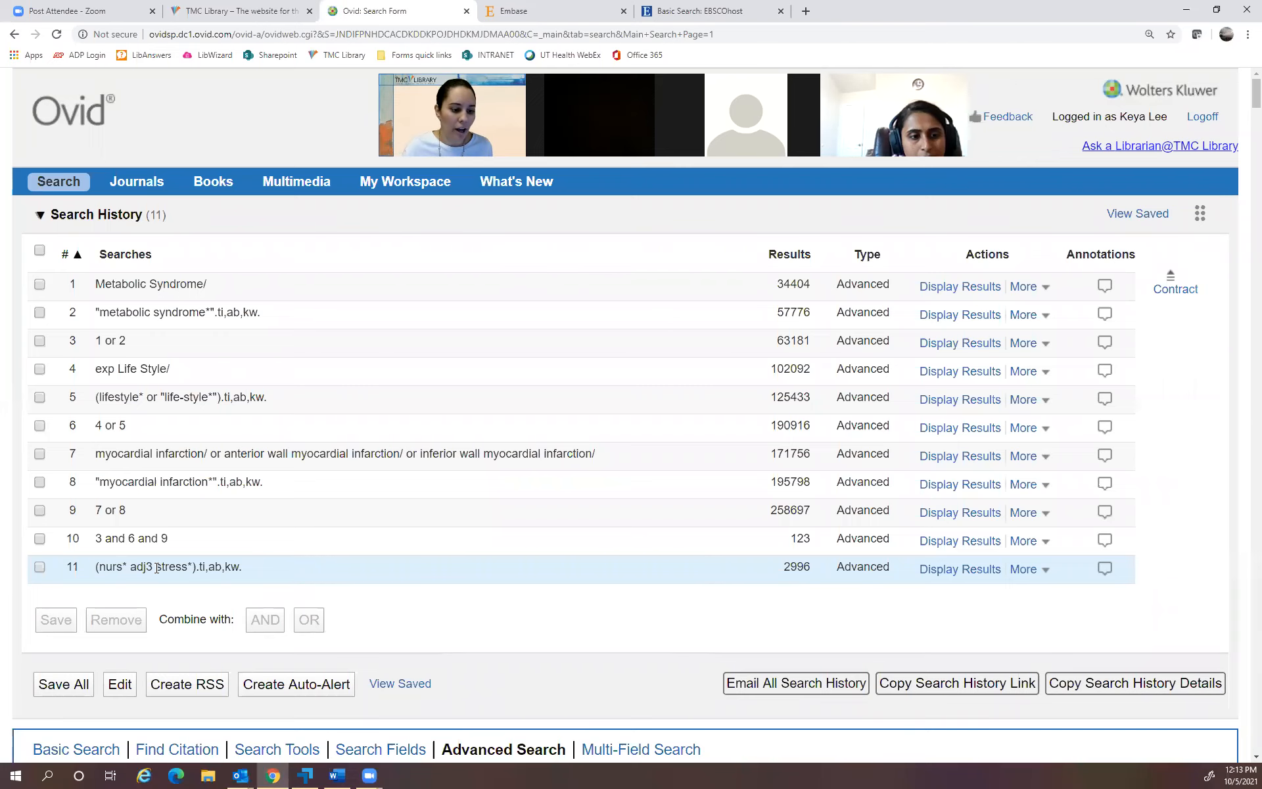
pyautogui.moveTo(134, 565); pyautogui.dragTo(188, 567)
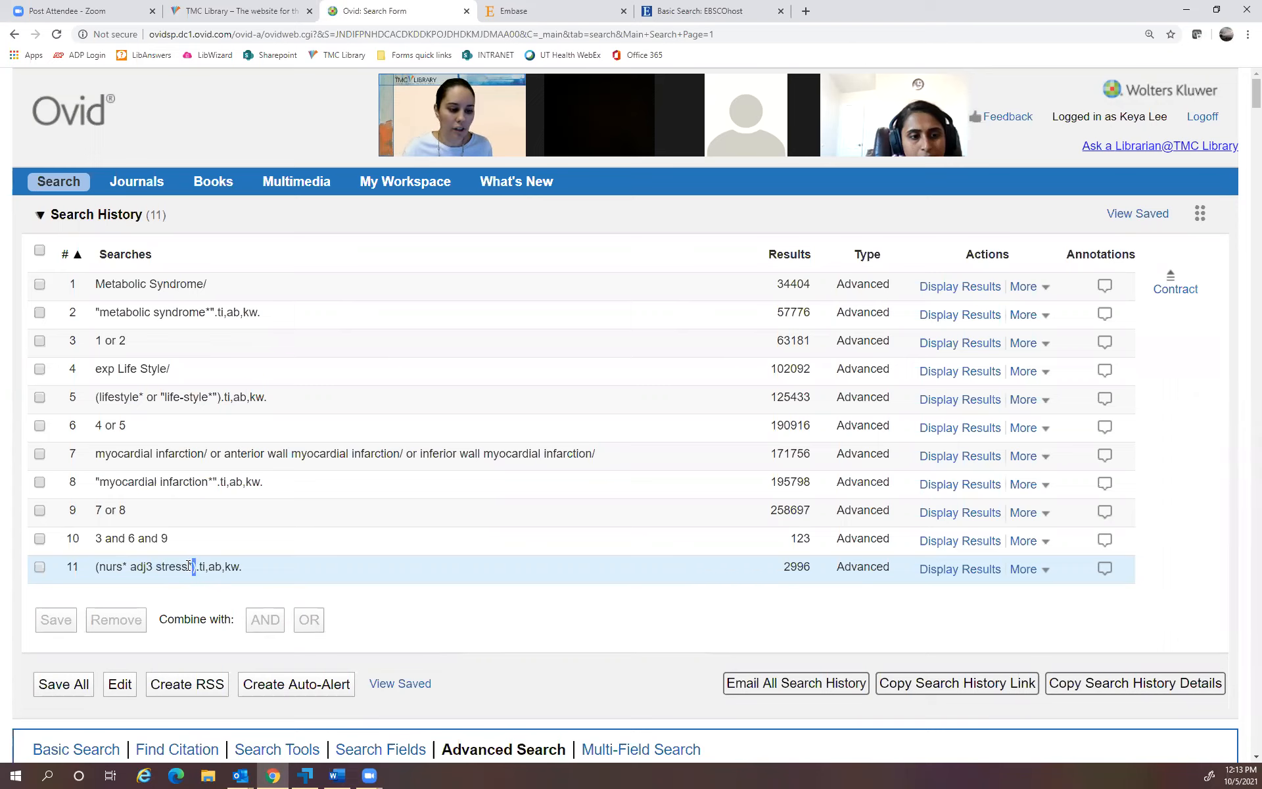
pyautogui.click(321, 570)
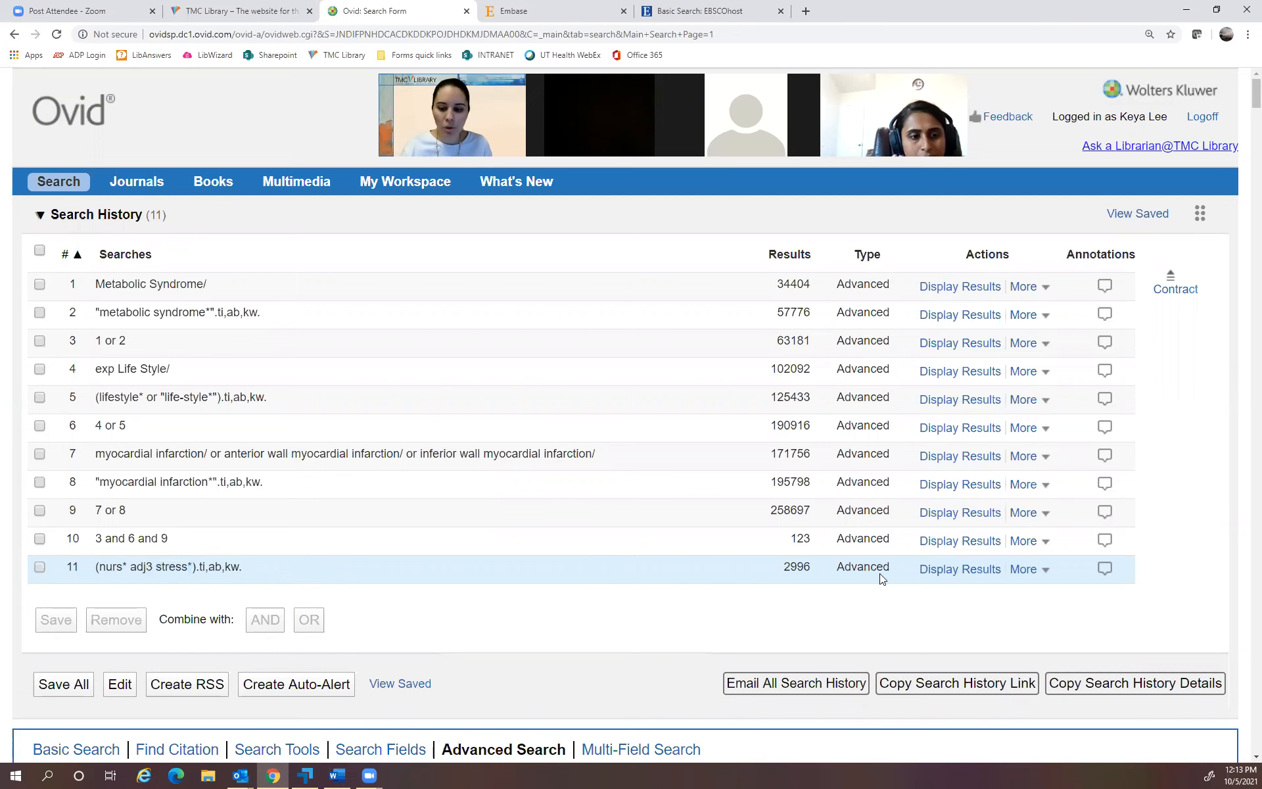
# Review the first three abstracts found by Ovid's line 11 for how closely nurs* and stress* occur, and return to the search history.
pyautogui.scroll(-7, 693, 547)
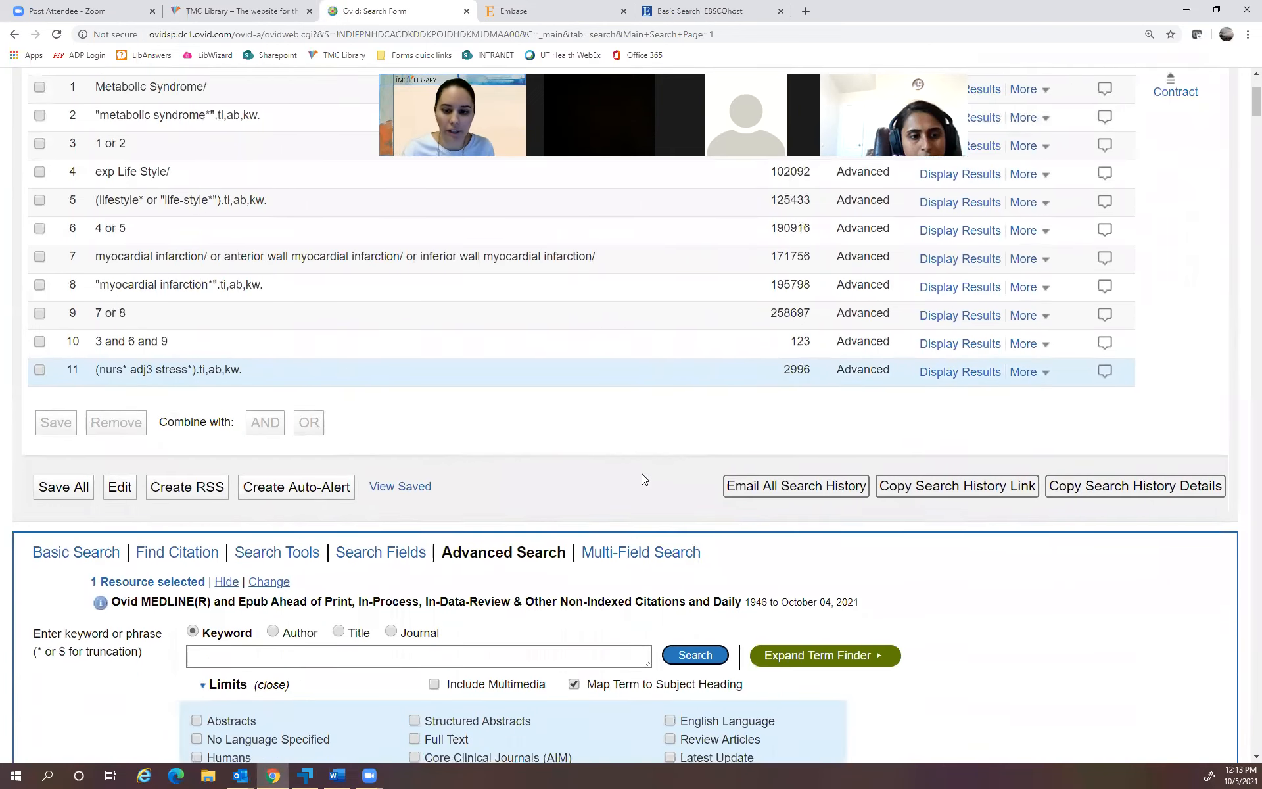
pyautogui.scroll(-8, 642, 477)
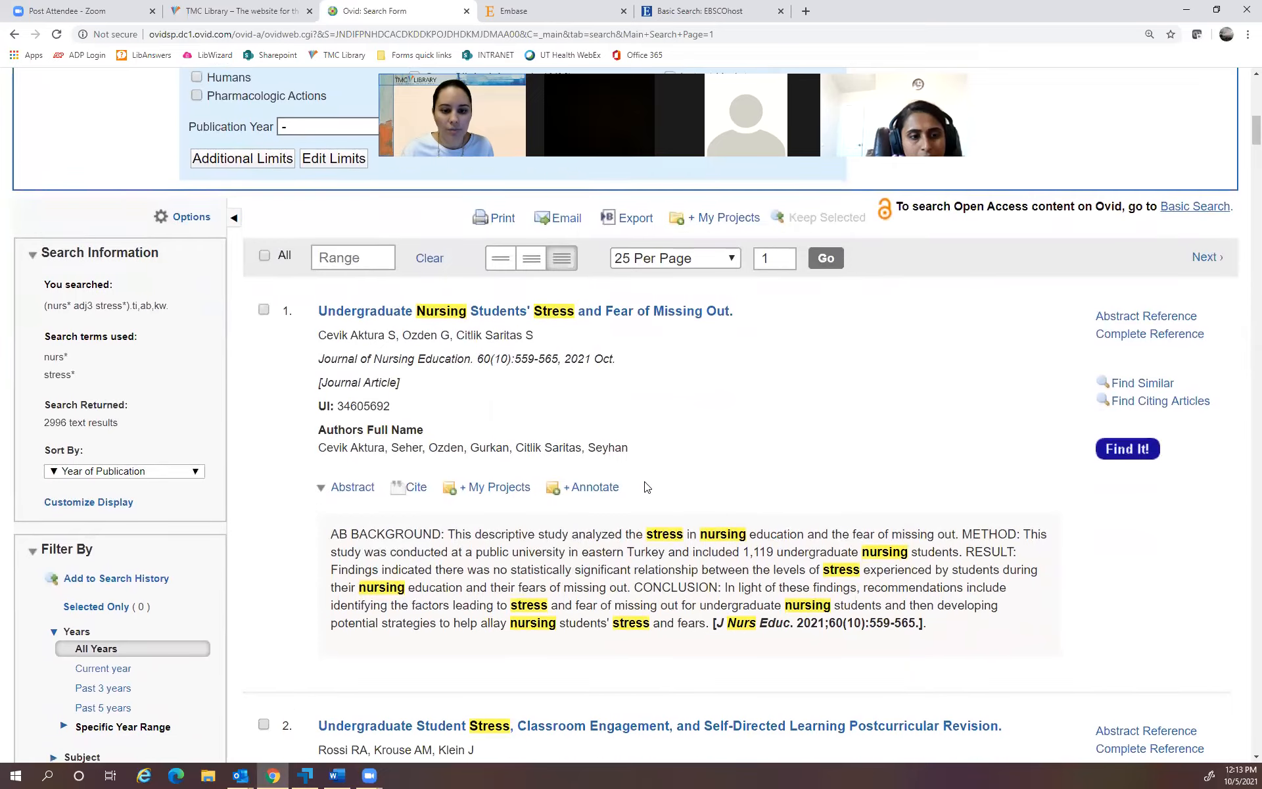
pyautogui.moveTo(656, 424); pyautogui.dragTo(748, 437)
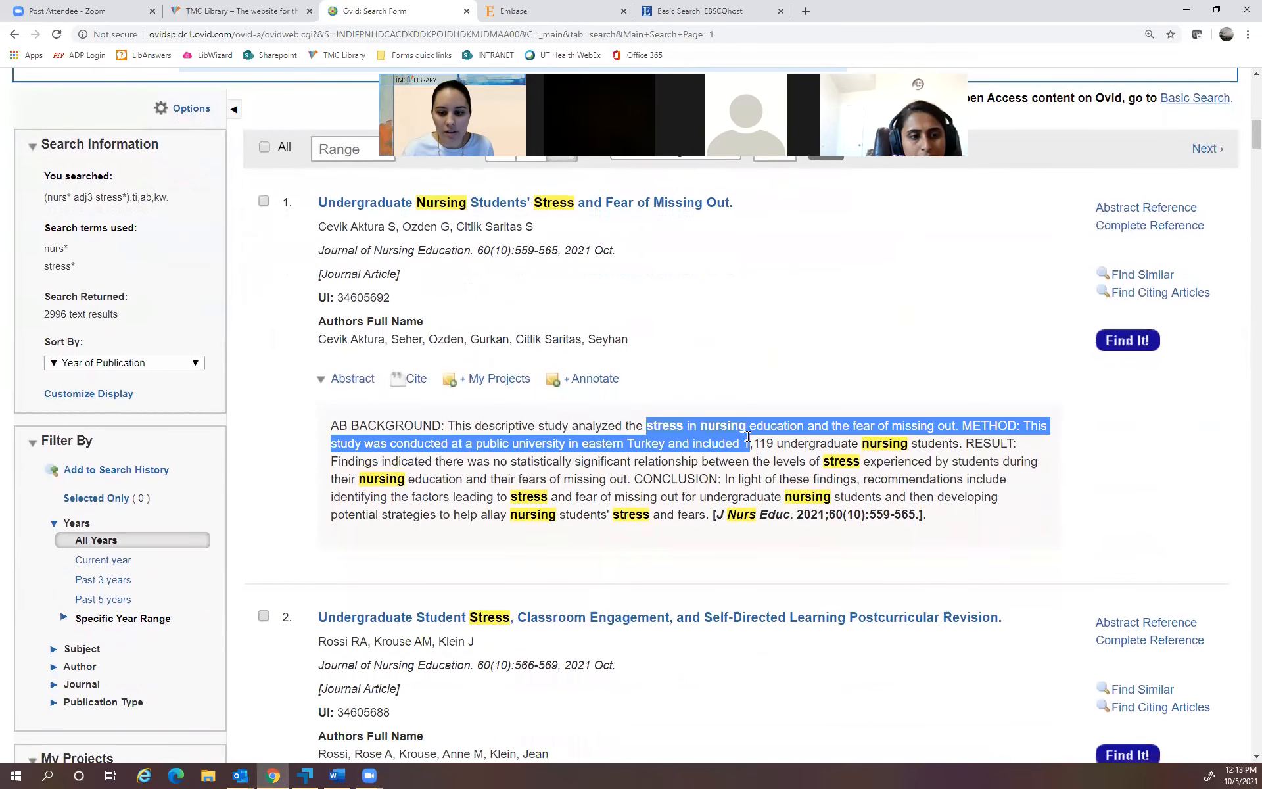
pyautogui.click(741, 455)
pyautogui.moveTo(517, 515); pyautogui.dragTo(649, 517)
pyautogui.click(559, 476)
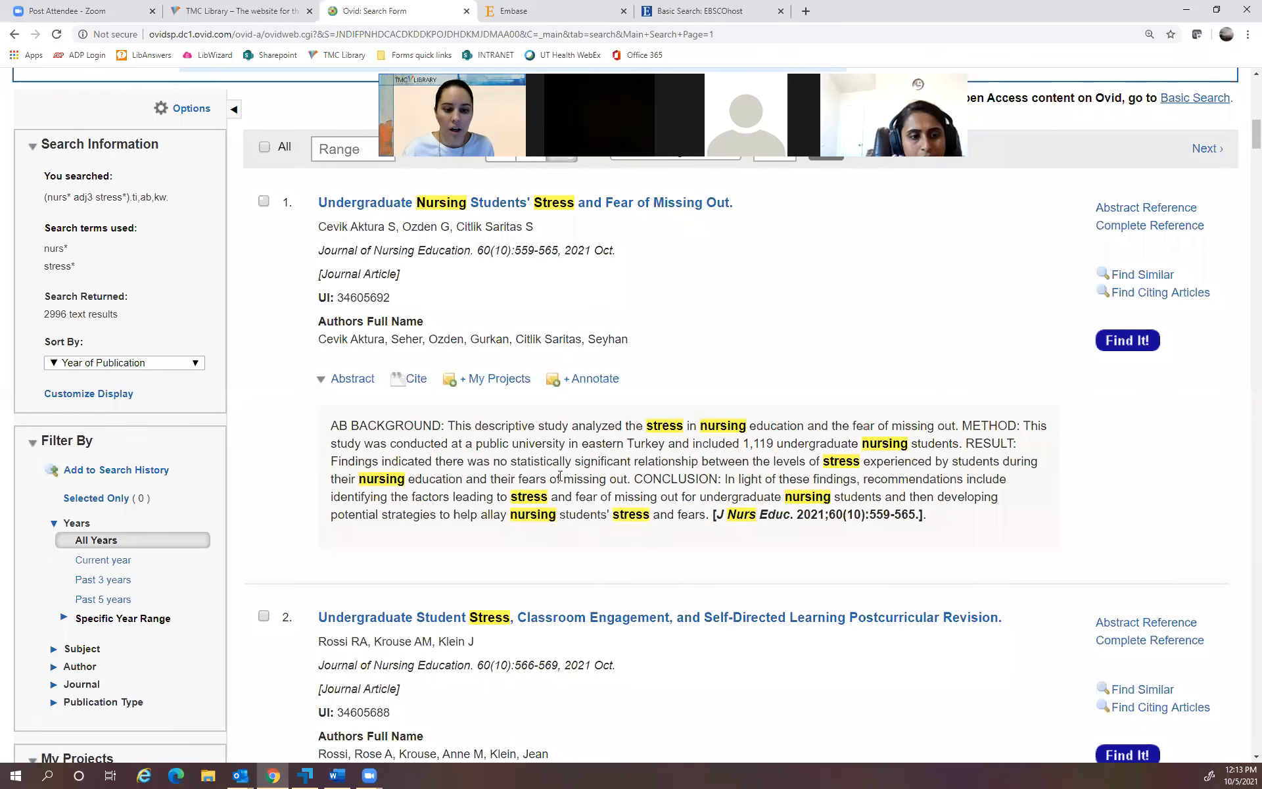
pyautogui.scroll(-6, 560, 480)
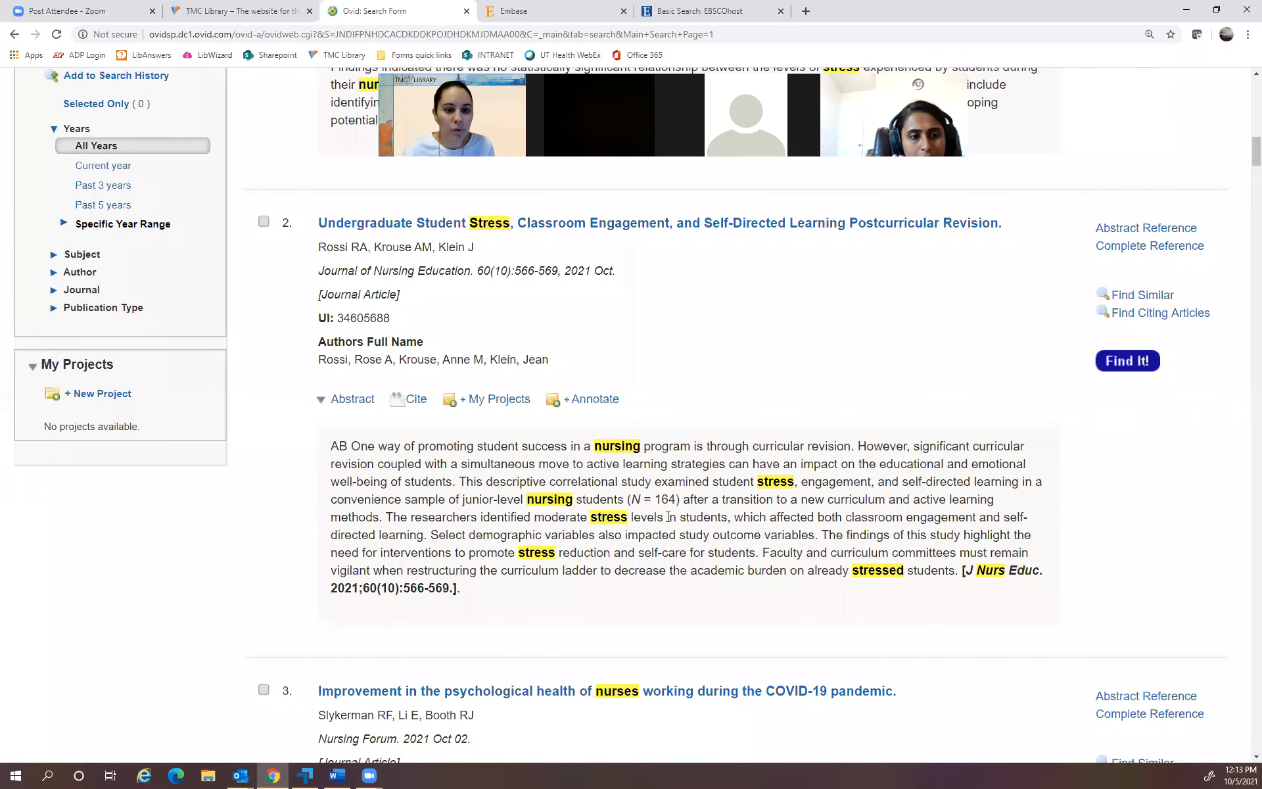
pyautogui.scroll(-7, 668, 517)
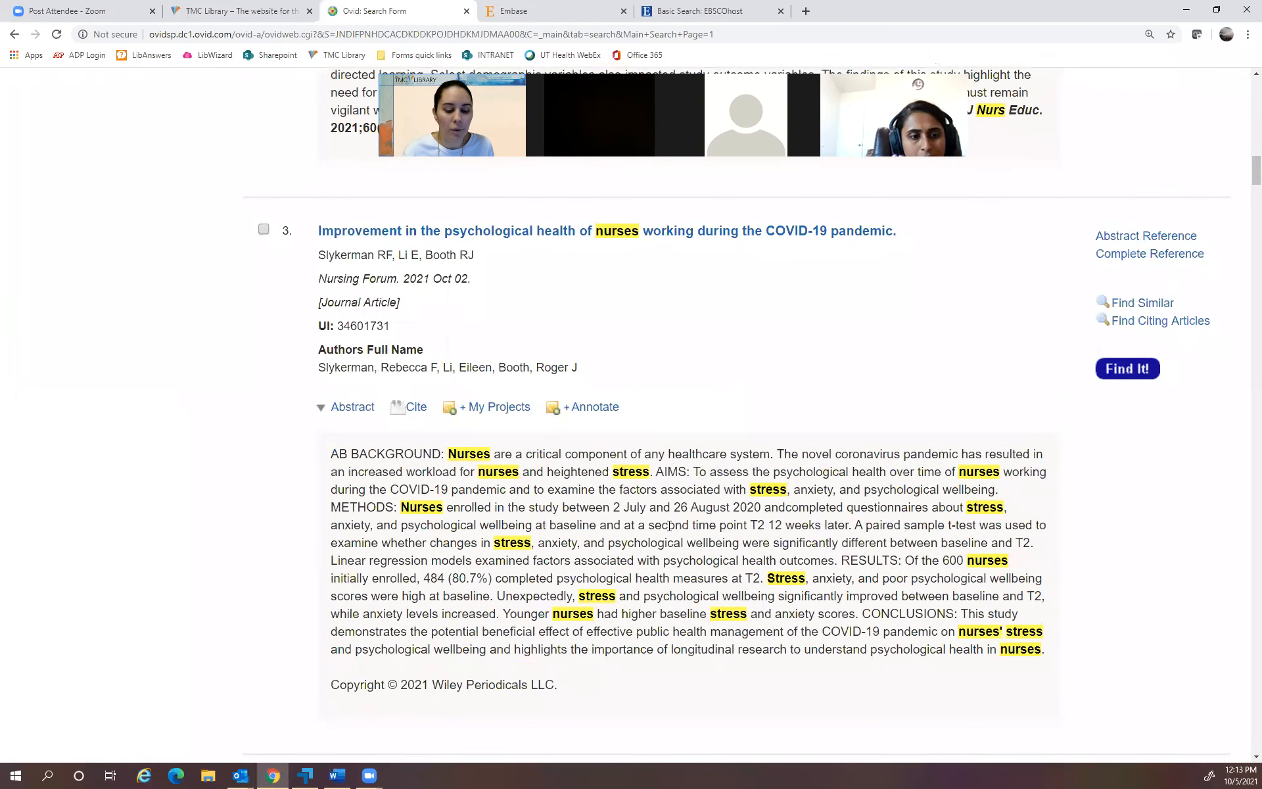
pyautogui.moveTo(477, 472); pyautogui.dragTo(646, 474)
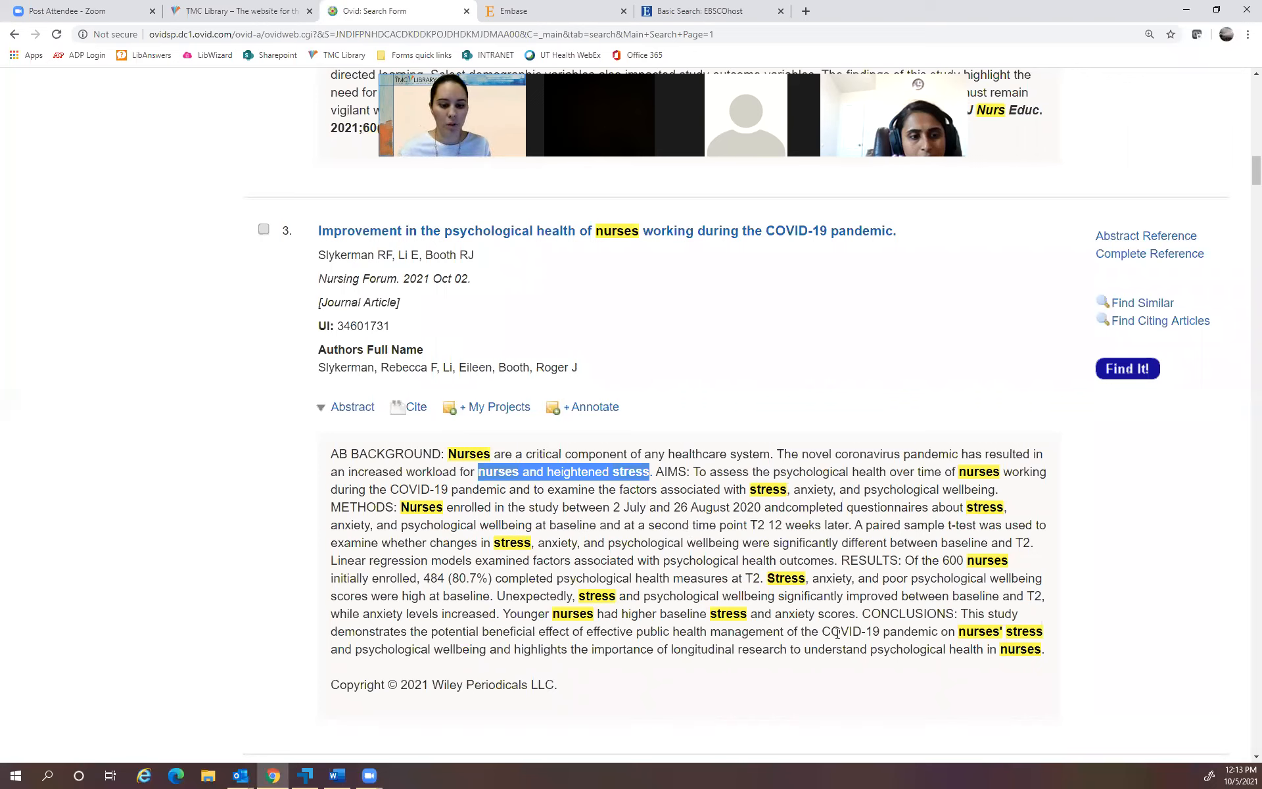
pyautogui.click(603, 460)
pyautogui.moveTo(480, 472); pyautogui.dragTo(642, 472)
pyautogui.click(671, 523)
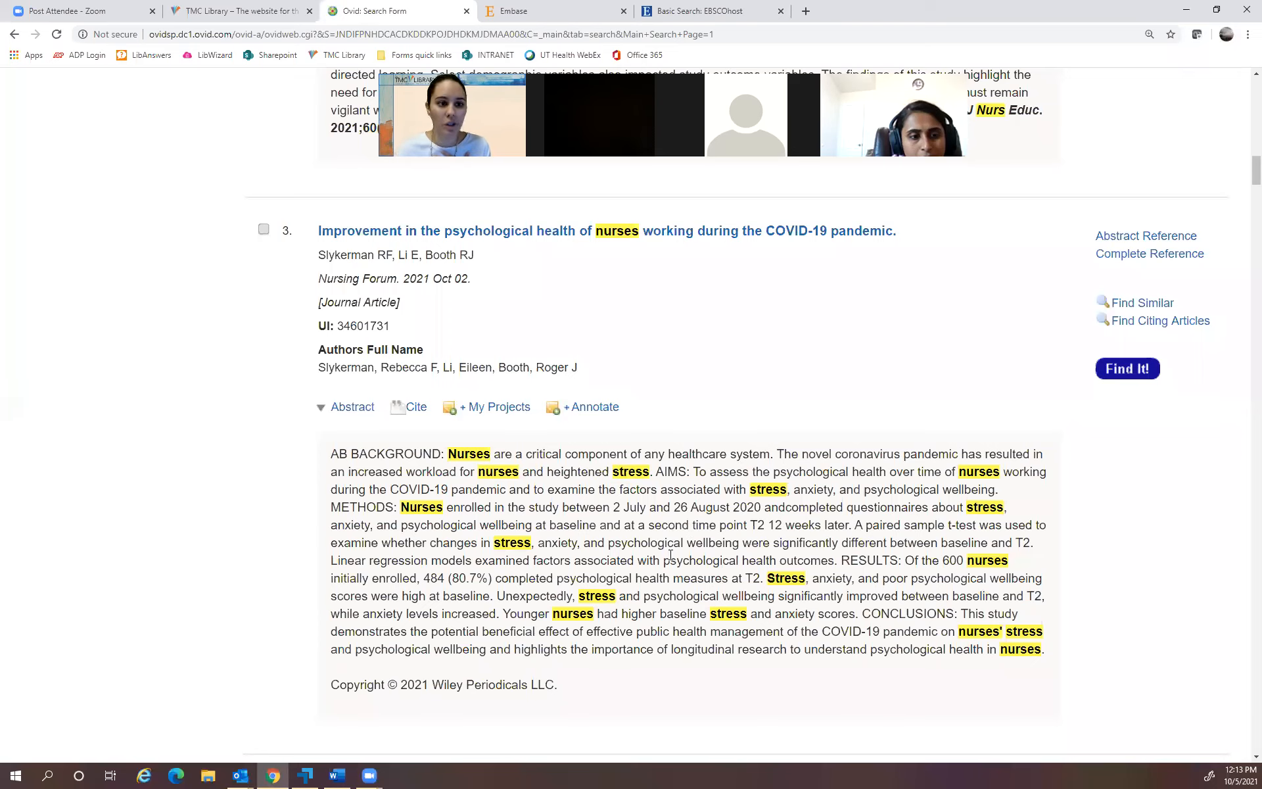
pyautogui.scroll(15, 670, 555)
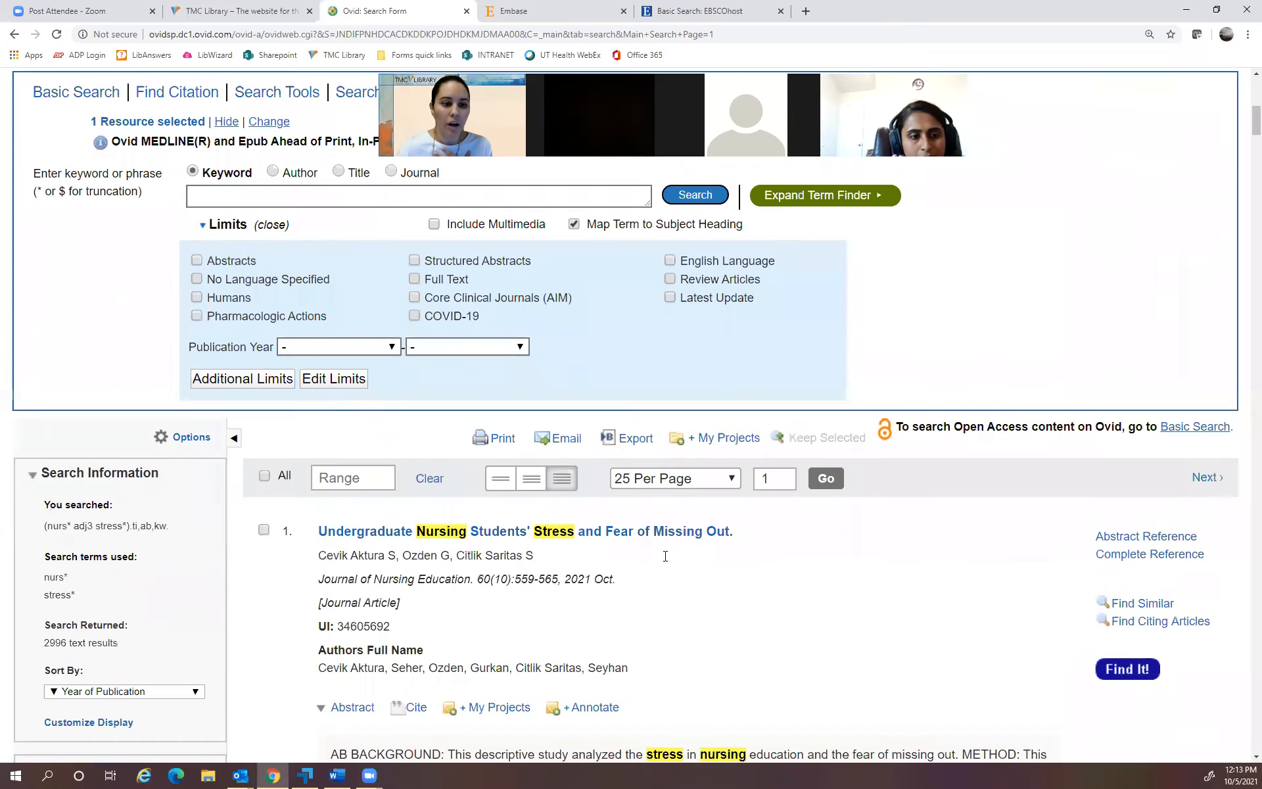
pyautogui.scroll(10, 665, 556)
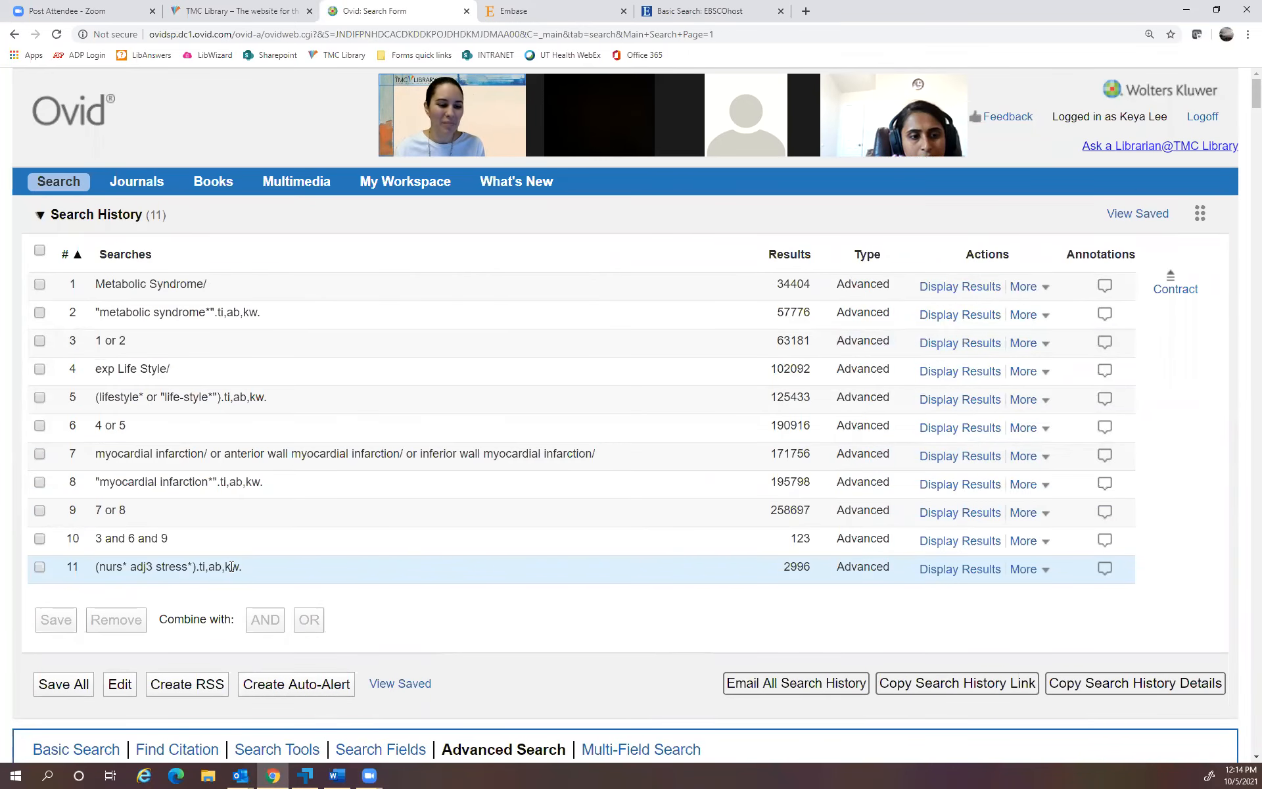
# Copy the adjacency search in Ovid's line 11, (nurs* adj3 stress*).ti,ab,kw., into the Embase search field.
pyautogui.doubleClick(142, 566)
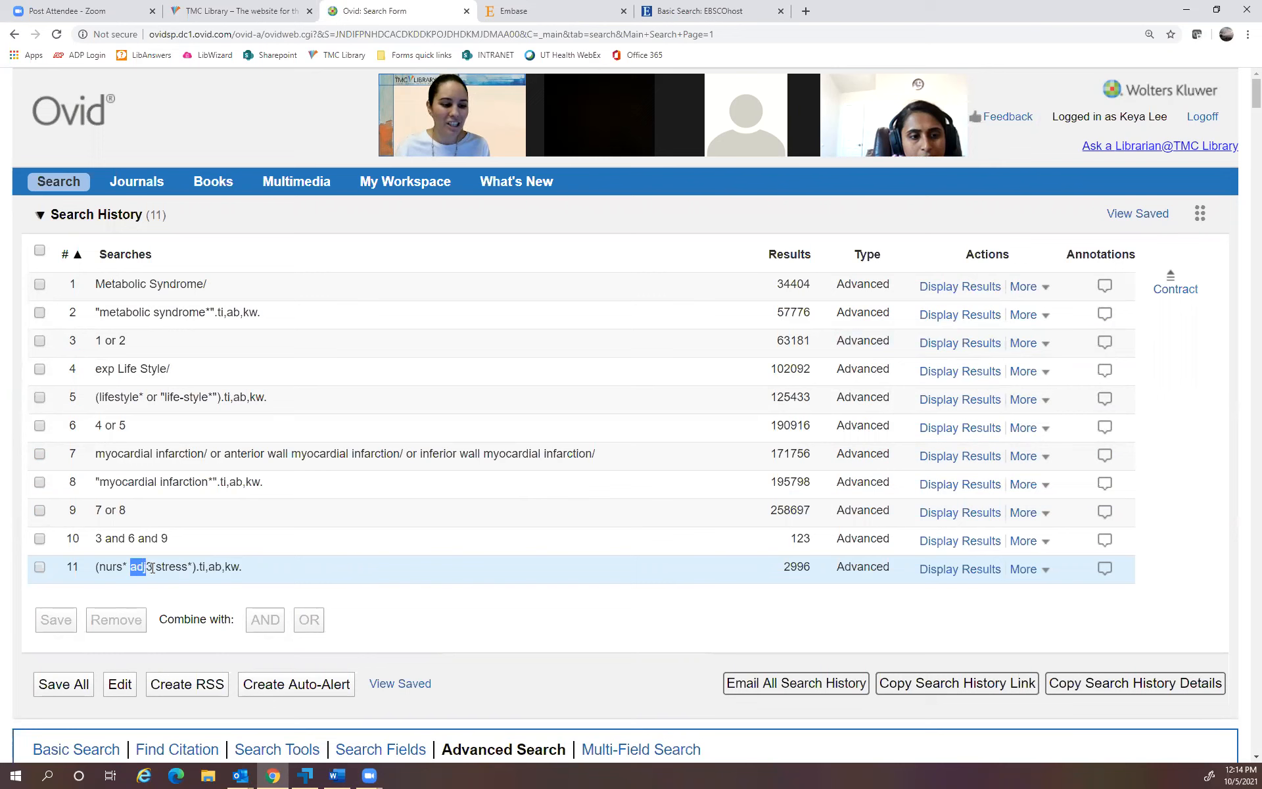
pyautogui.click(330, 555)
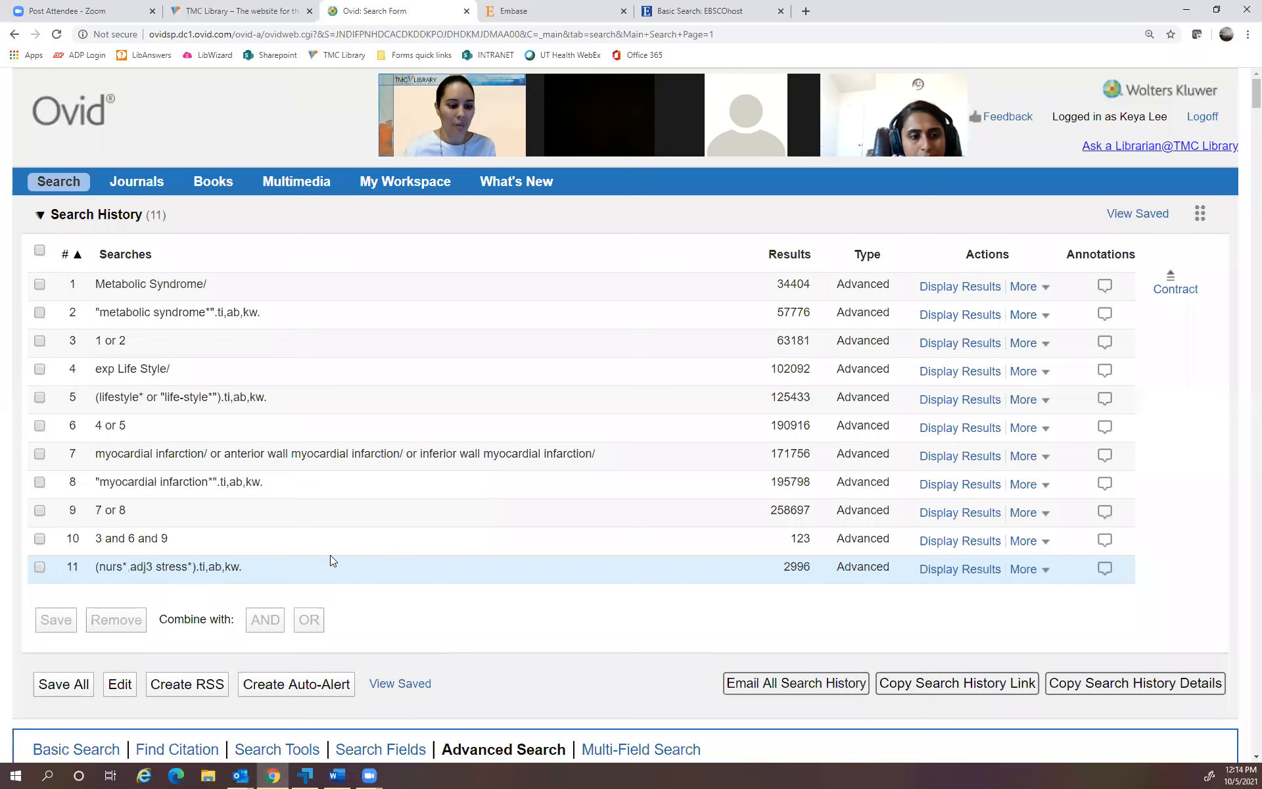
pyautogui.moveTo(92, 567); pyautogui.dragTo(283, 566)
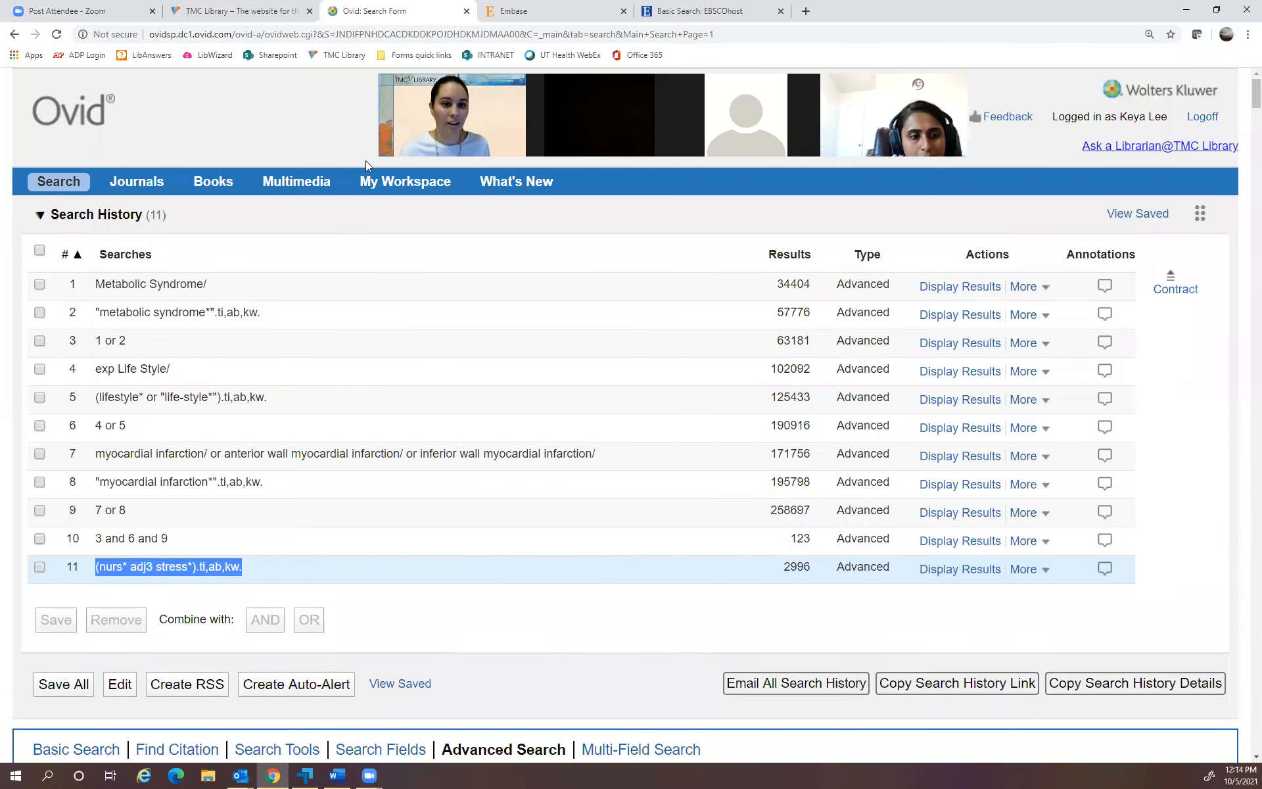
pyautogui.doubleClick(949, 13)
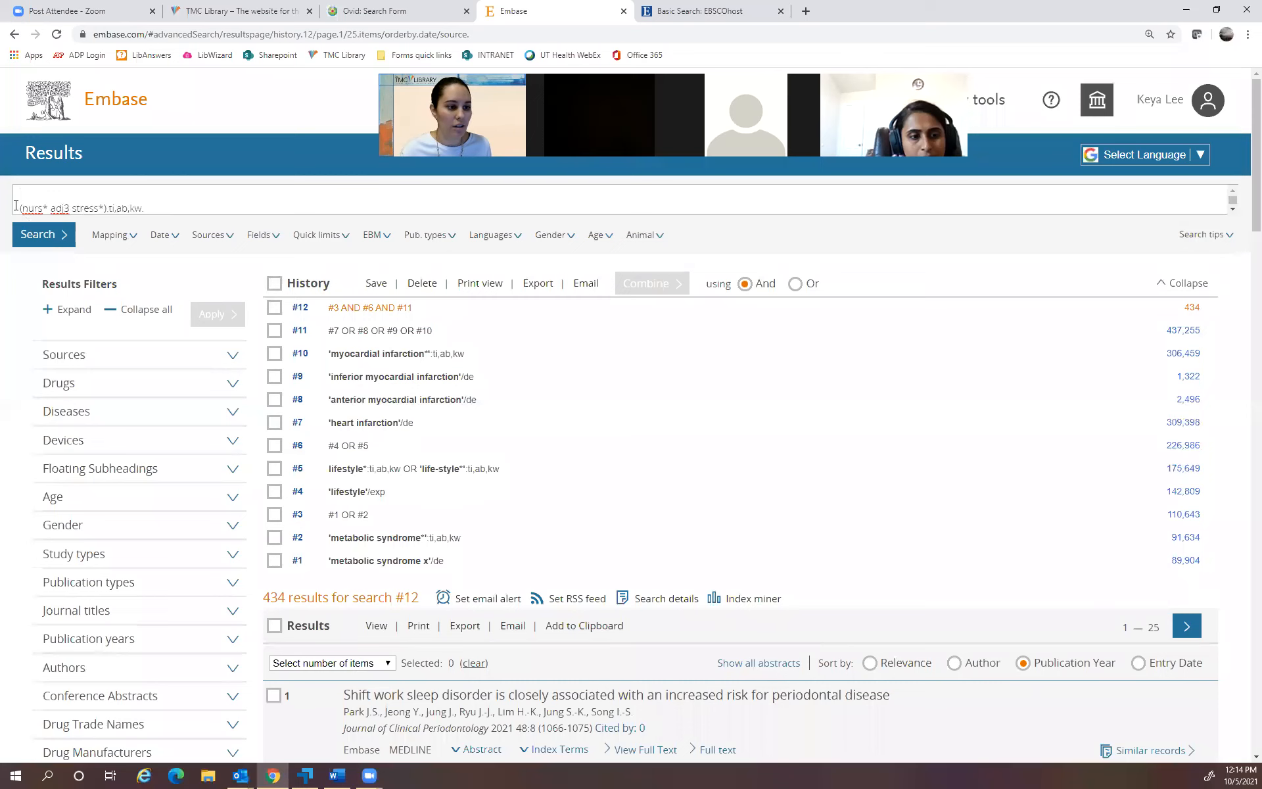
# Replace the Ovid operator adj3 with NEAR/3 in the pasted nurs* and stress* search in Embase.
pyautogui.click(64, 193)
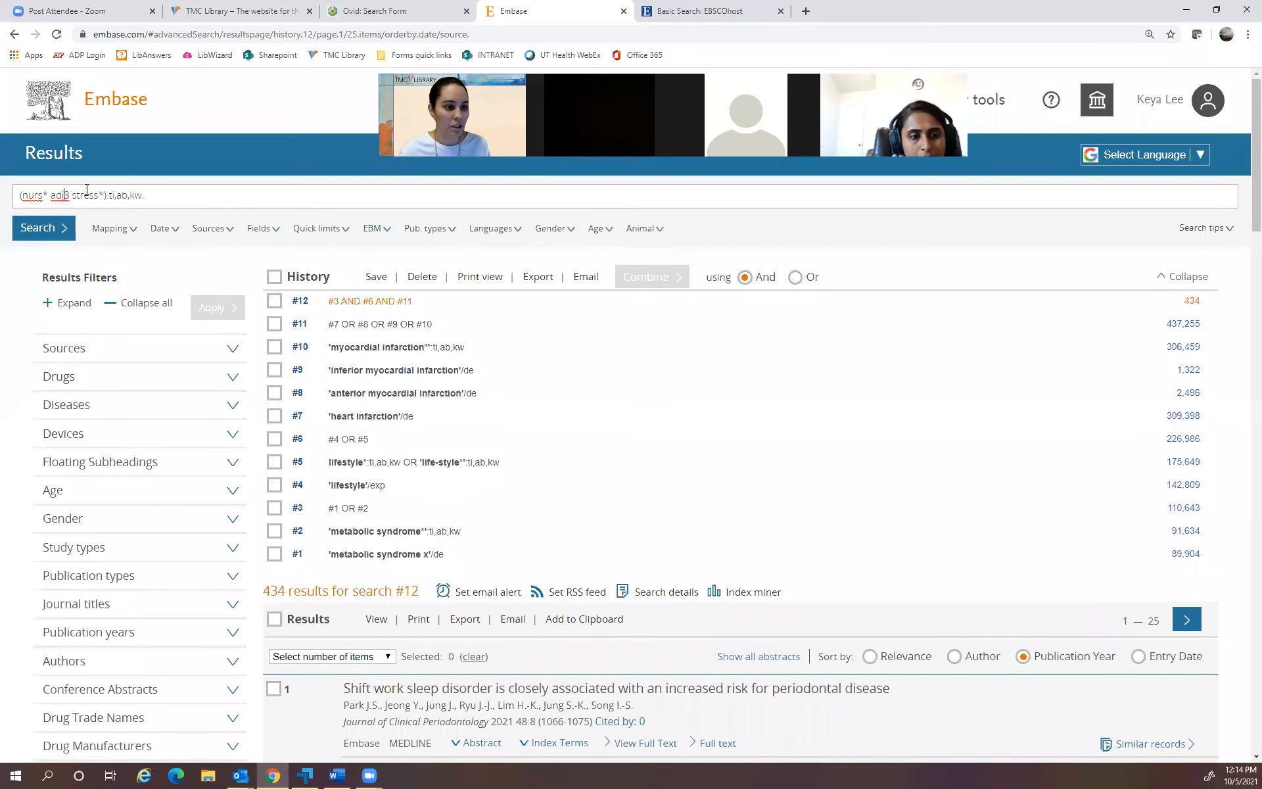
pyautogui.press('BackSpace')
pyautogui.press('BackSpace')
pyautogui.press('BackSpace')
pyautogui.write('NEAR/')
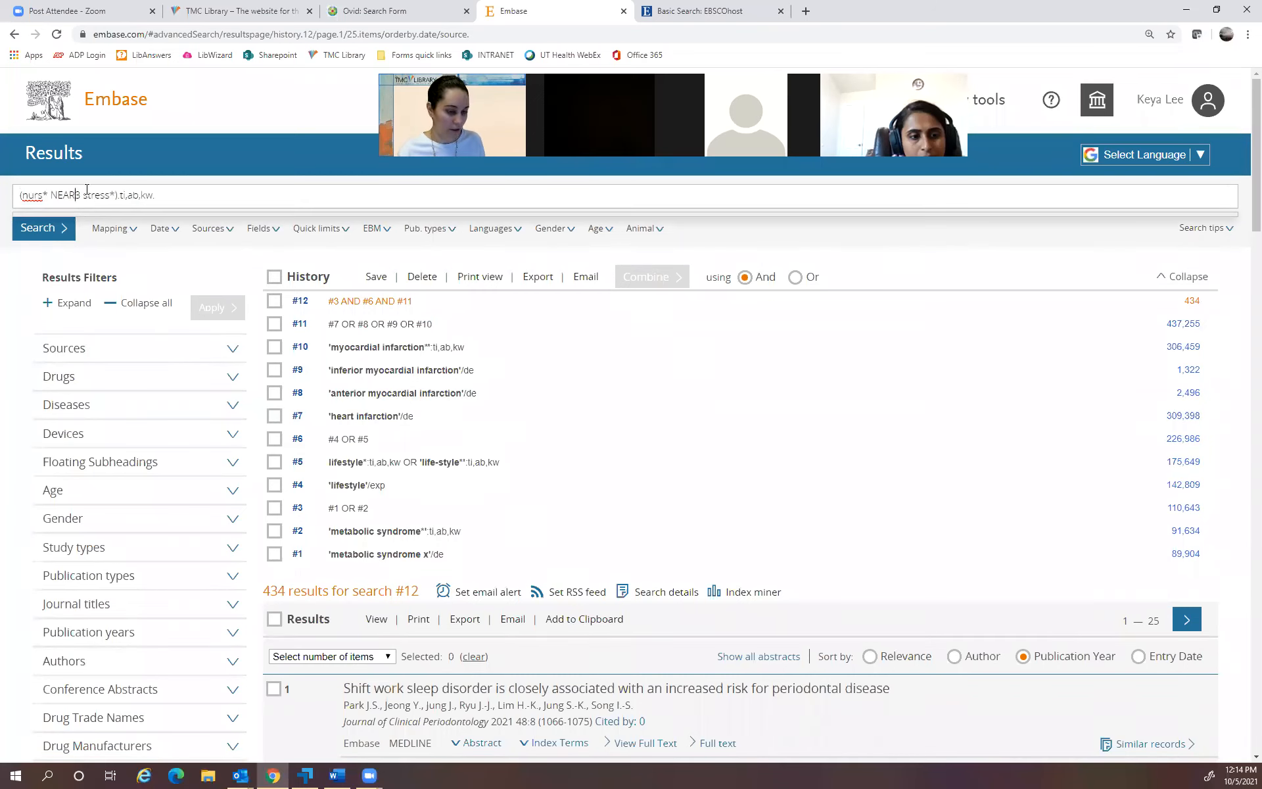
# Convert the field suffix to Embase syntax so the query reads (nurs* NEAR/3 stress*):ti,ab,kw, and run the search.
pyautogui.click(174, 203)
pyautogui.press('BackSpace')
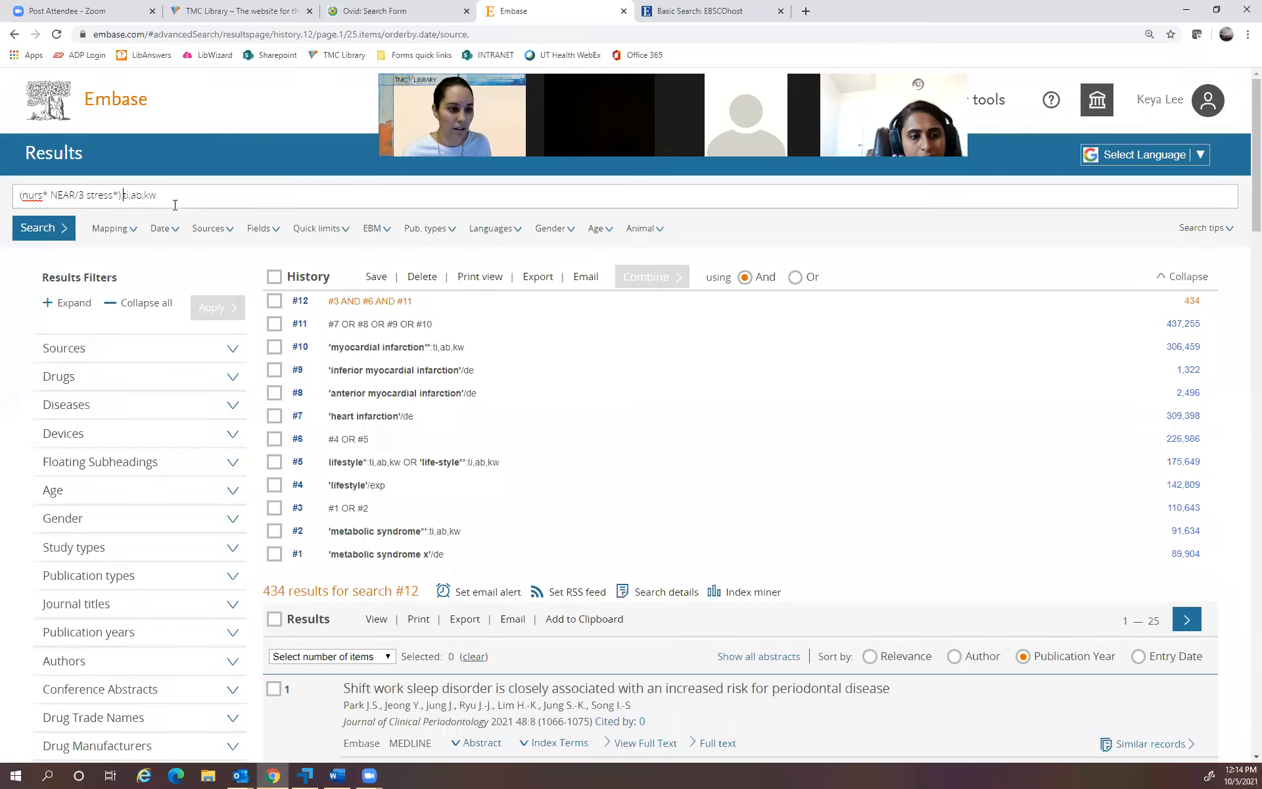
pyautogui.press('Left')
pyautogui.press('Left')
pyautogui.press('BackSpace')
pyautogui.write(':')
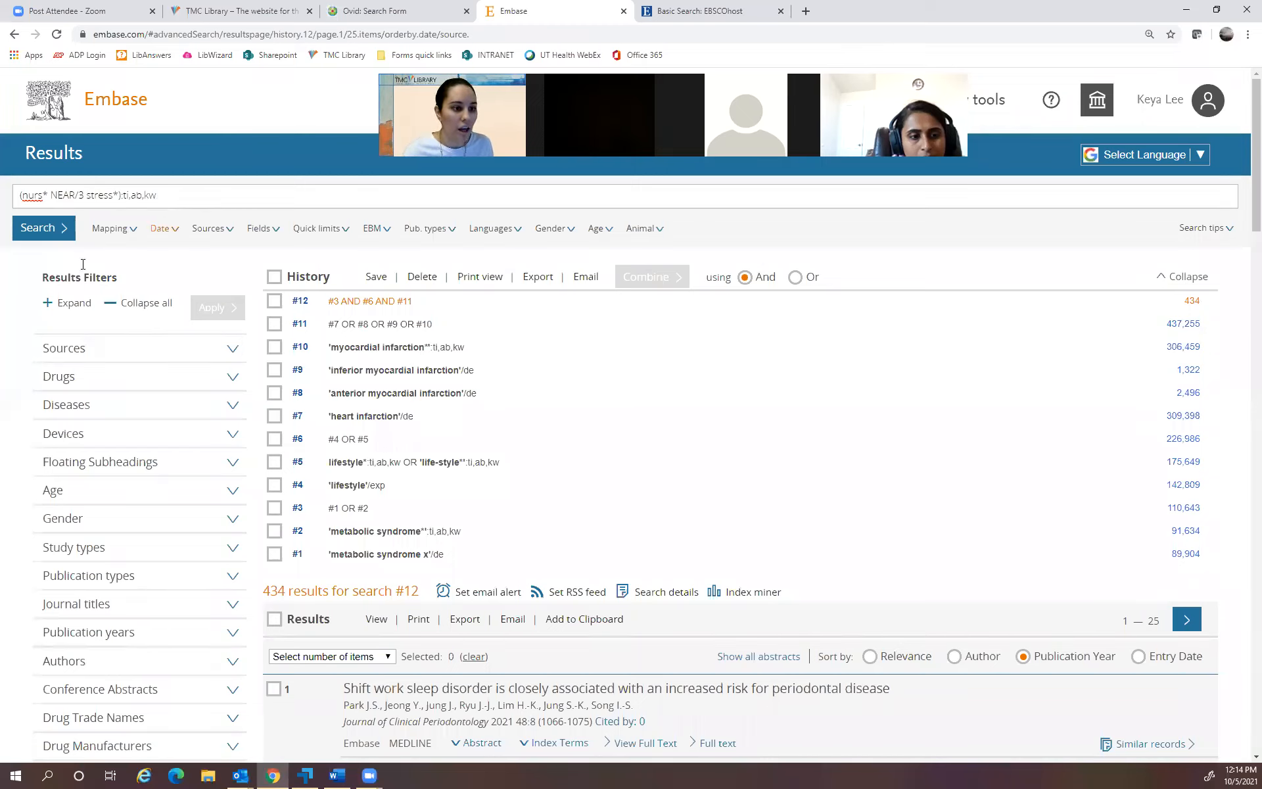
pyautogui.click(60, 234)
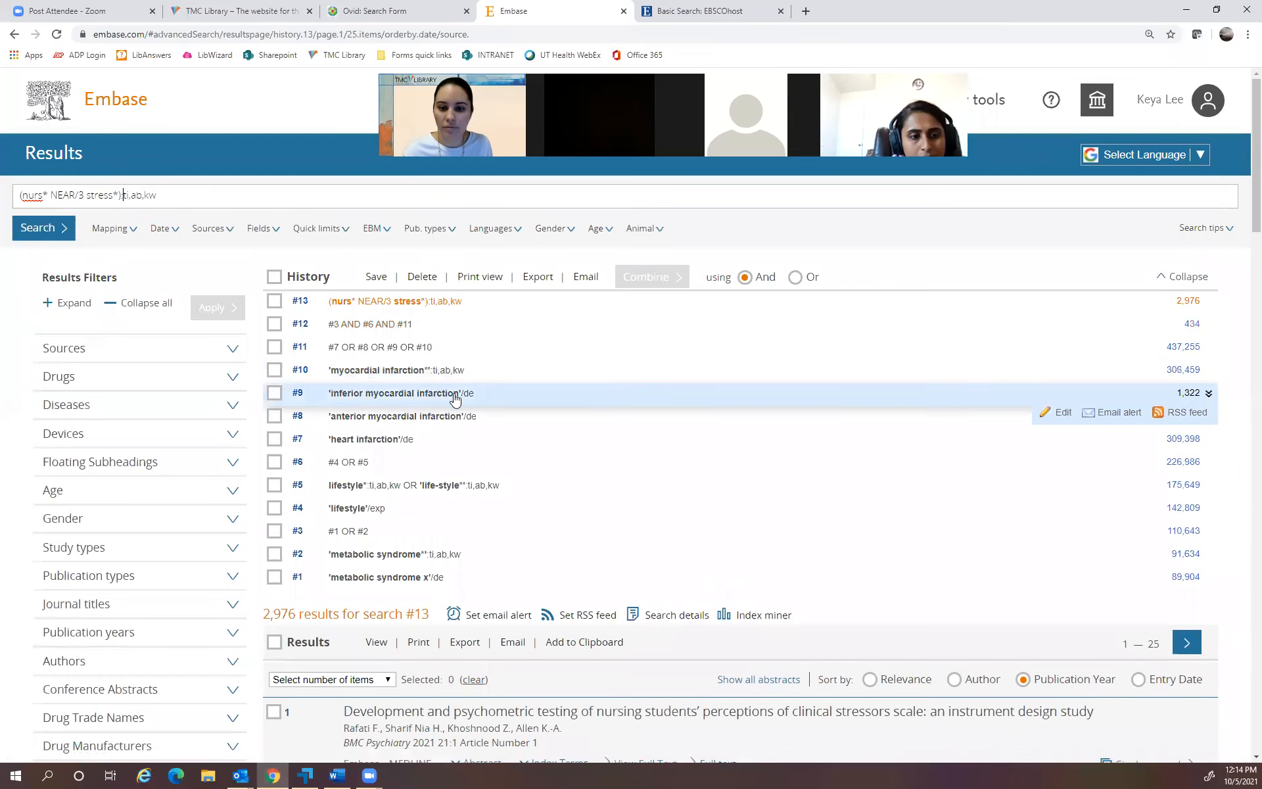
# Compare the result count of Ovid's line 11 with Embase's search #13, and return to Embase.
pyautogui.click(344, 13)
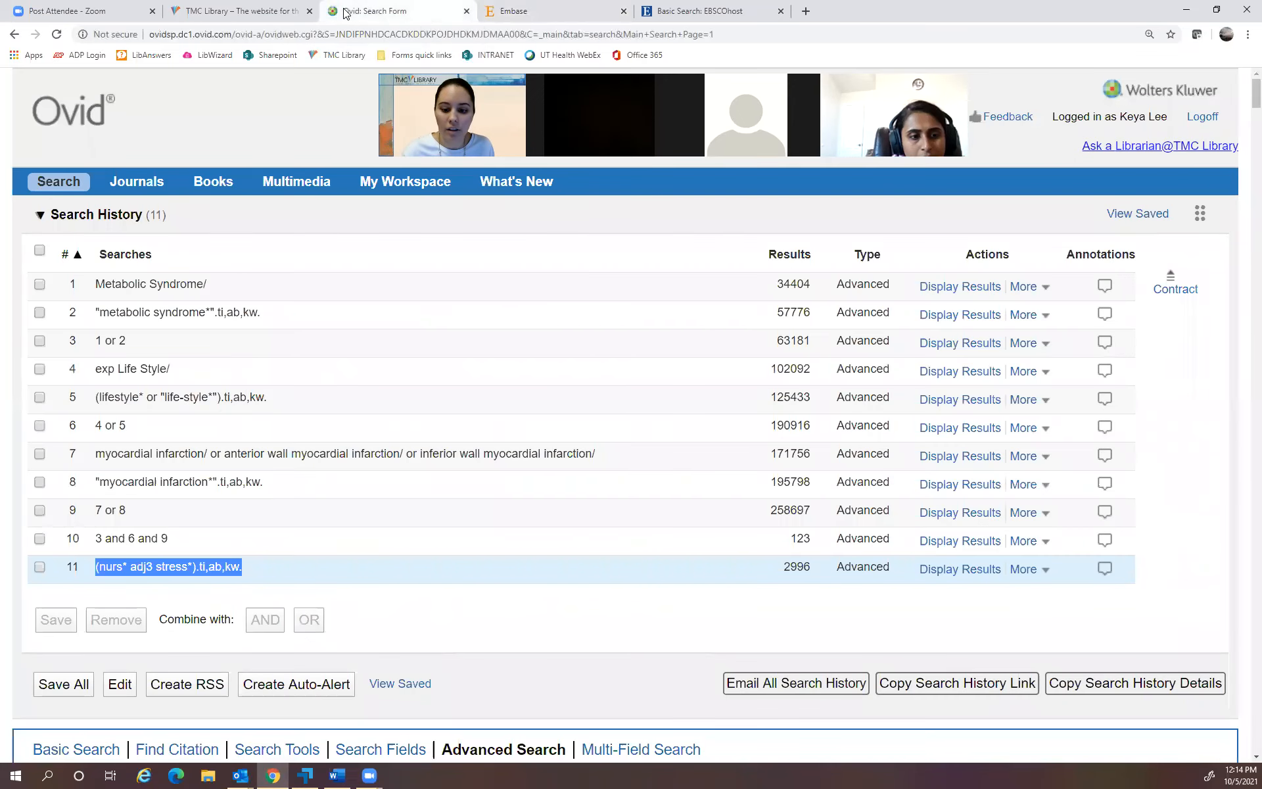
pyautogui.click(492, 157)
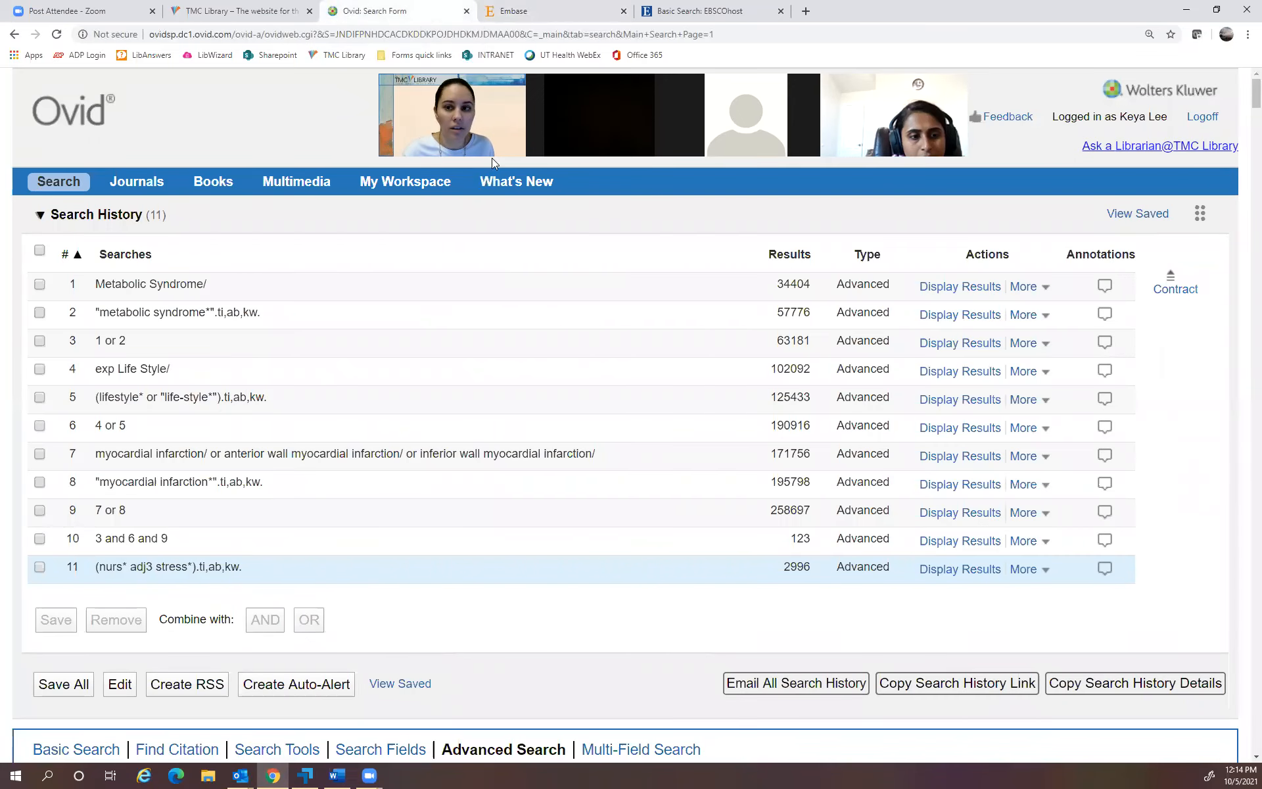
pyautogui.click(1216, 10)
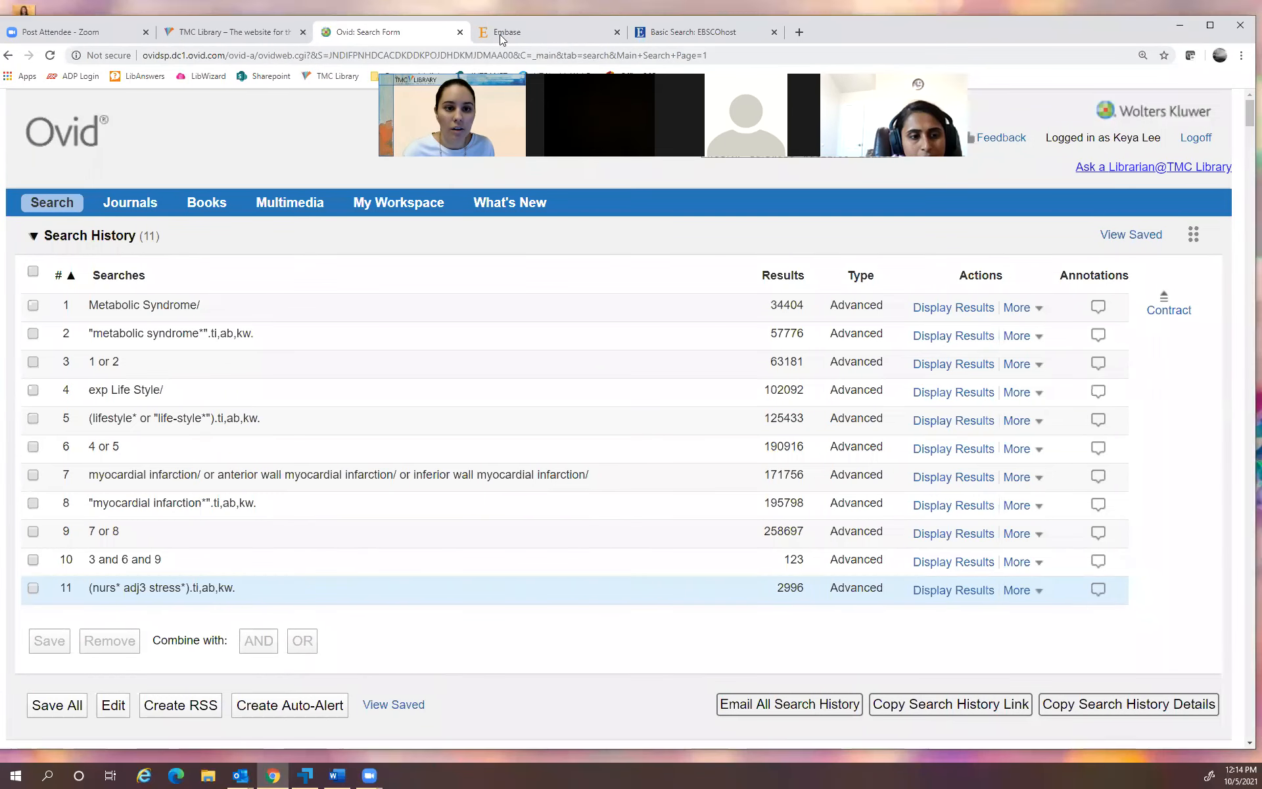
pyautogui.click(498, 38)
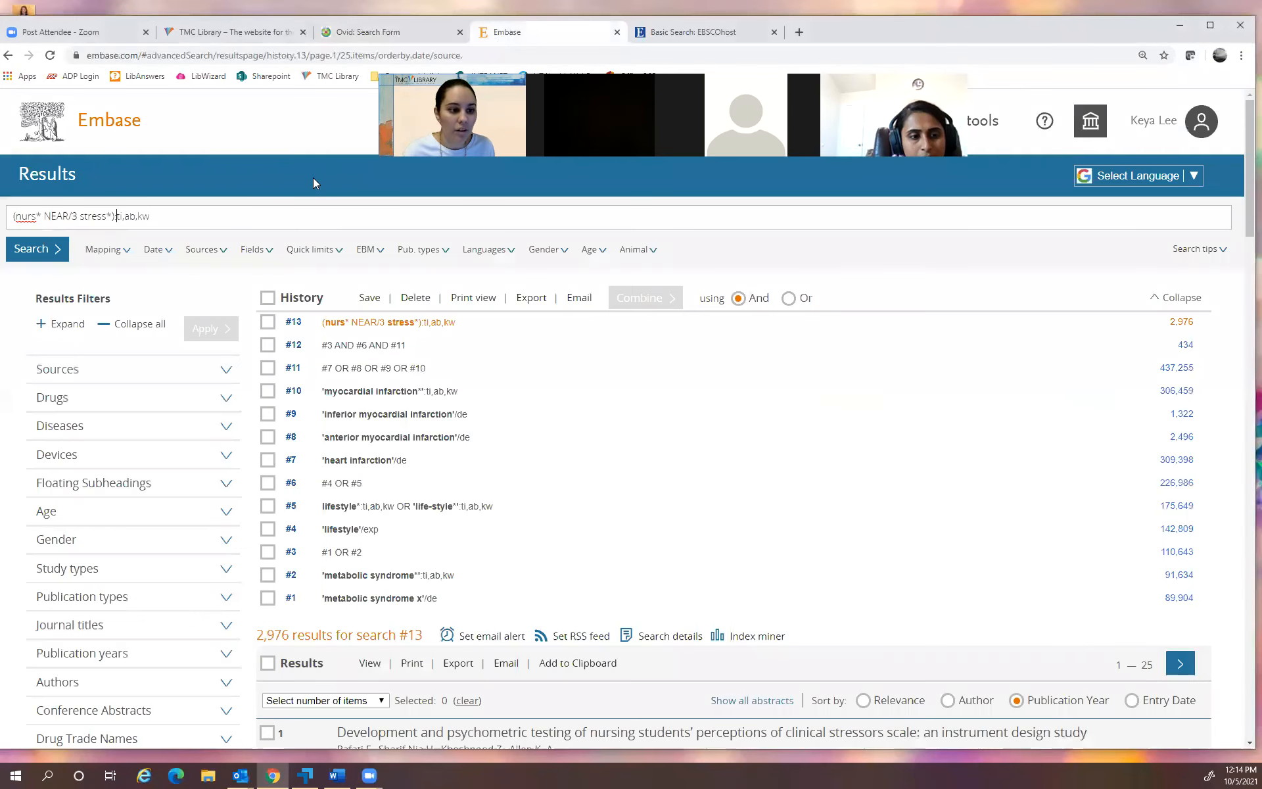
# Show all abstracts for Embase's search #13 and check how closely the stress and nursing terms occur in the first record.
pyautogui.scroll(-4, 723, 344)
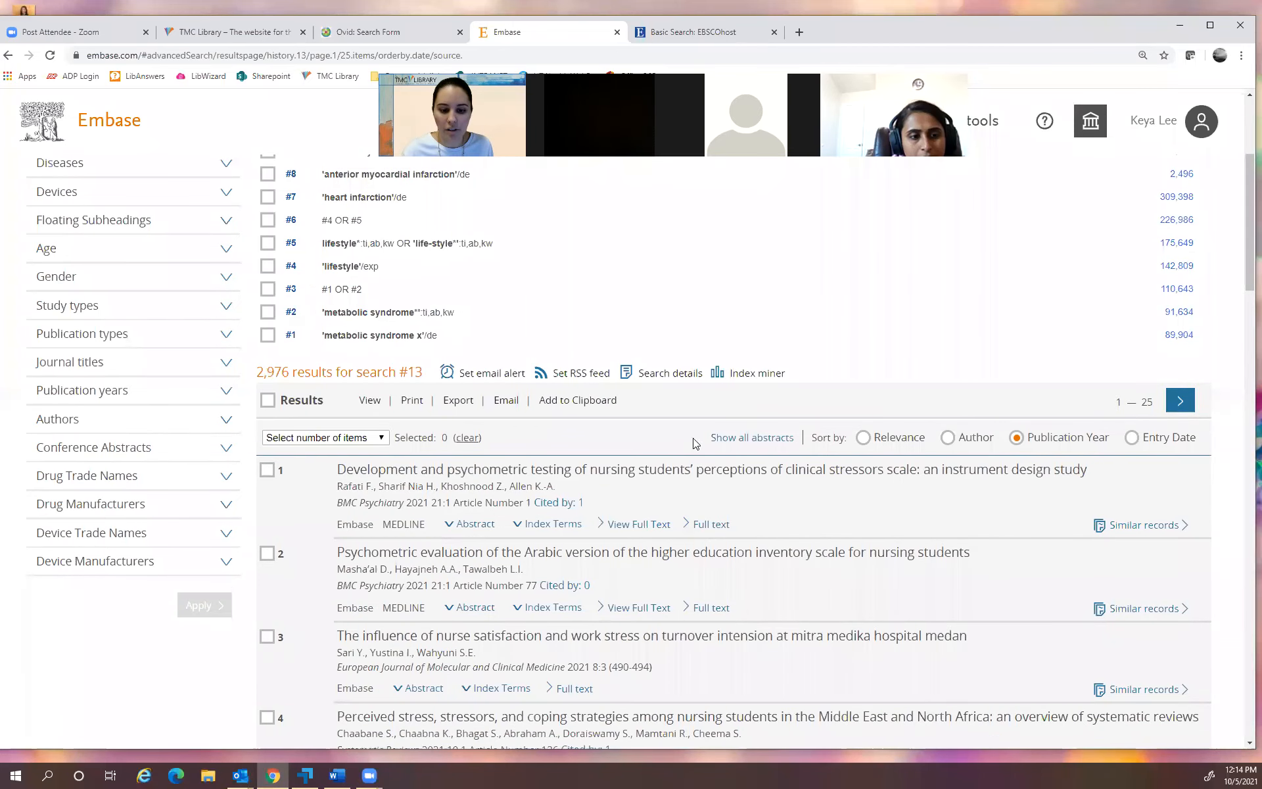
pyautogui.scroll(-1, 756, 407)
pyautogui.click(782, 372)
pyautogui.scroll(-2, 653, 411)
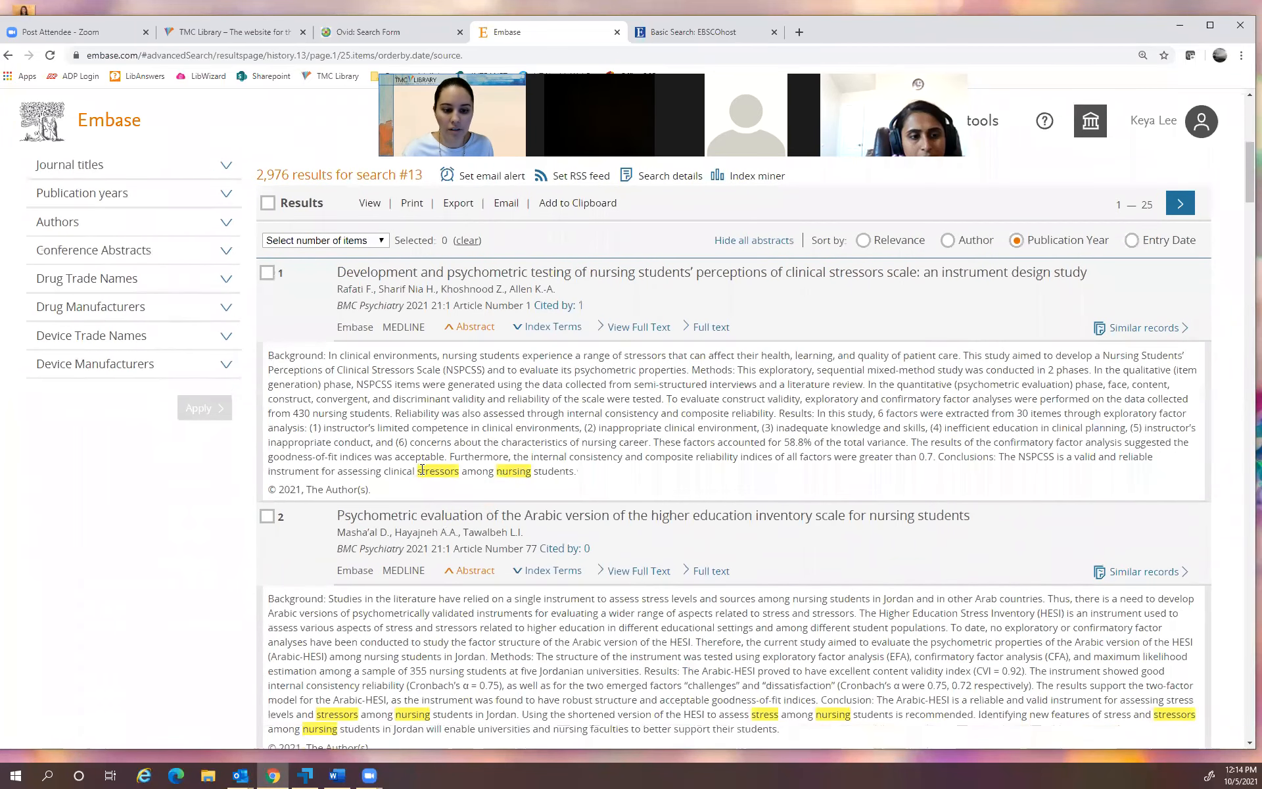
pyautogui.moveTo(418, 471); pyautogui.dragTo(531, 471)
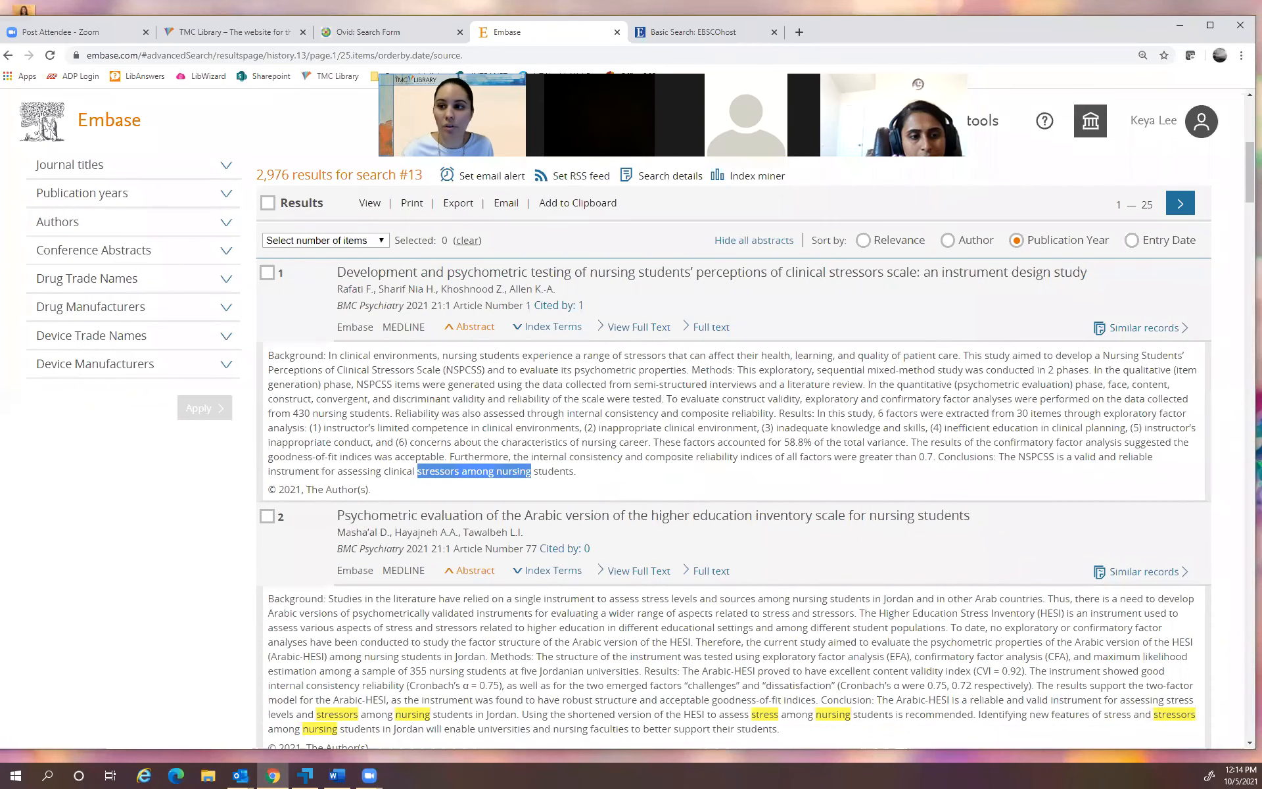
pyautogui.click(1209, 25)
pyautogui.click(757, 440)
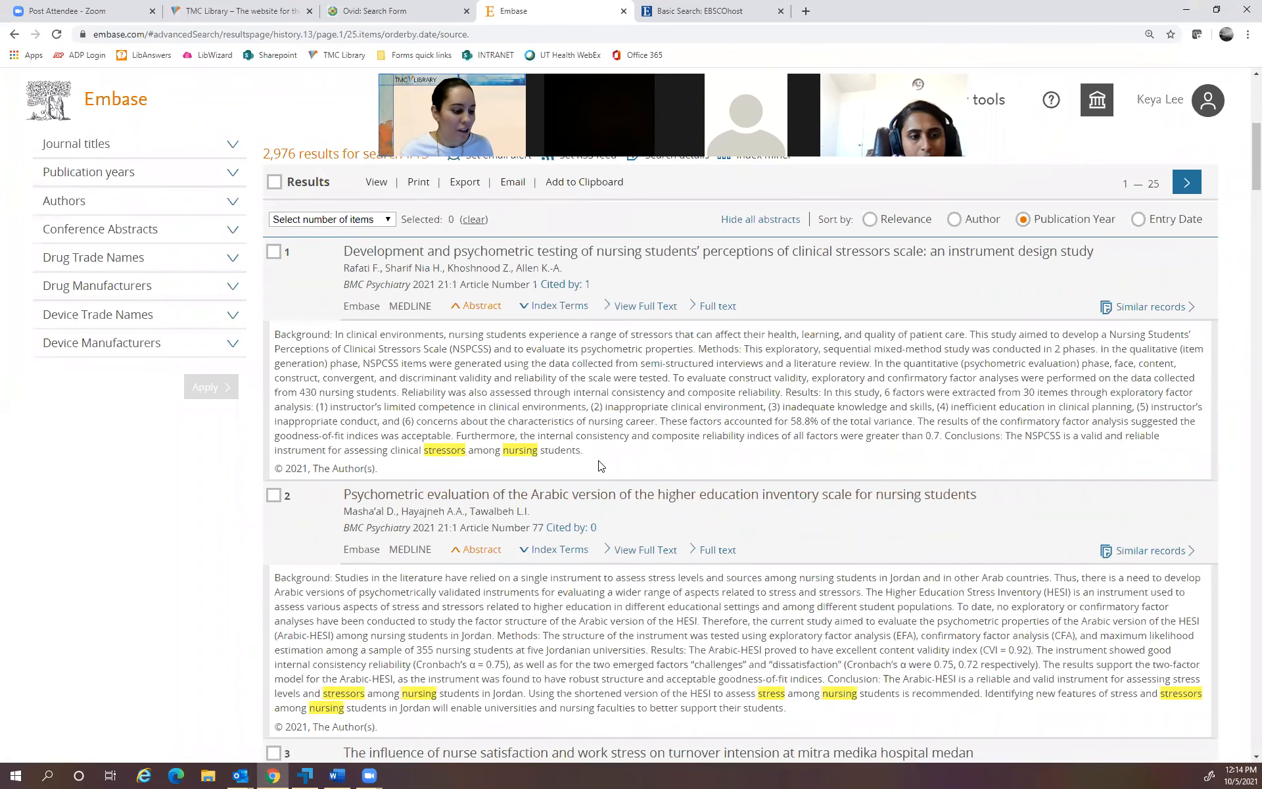
pyautogui.scroll(7, 599, 466)
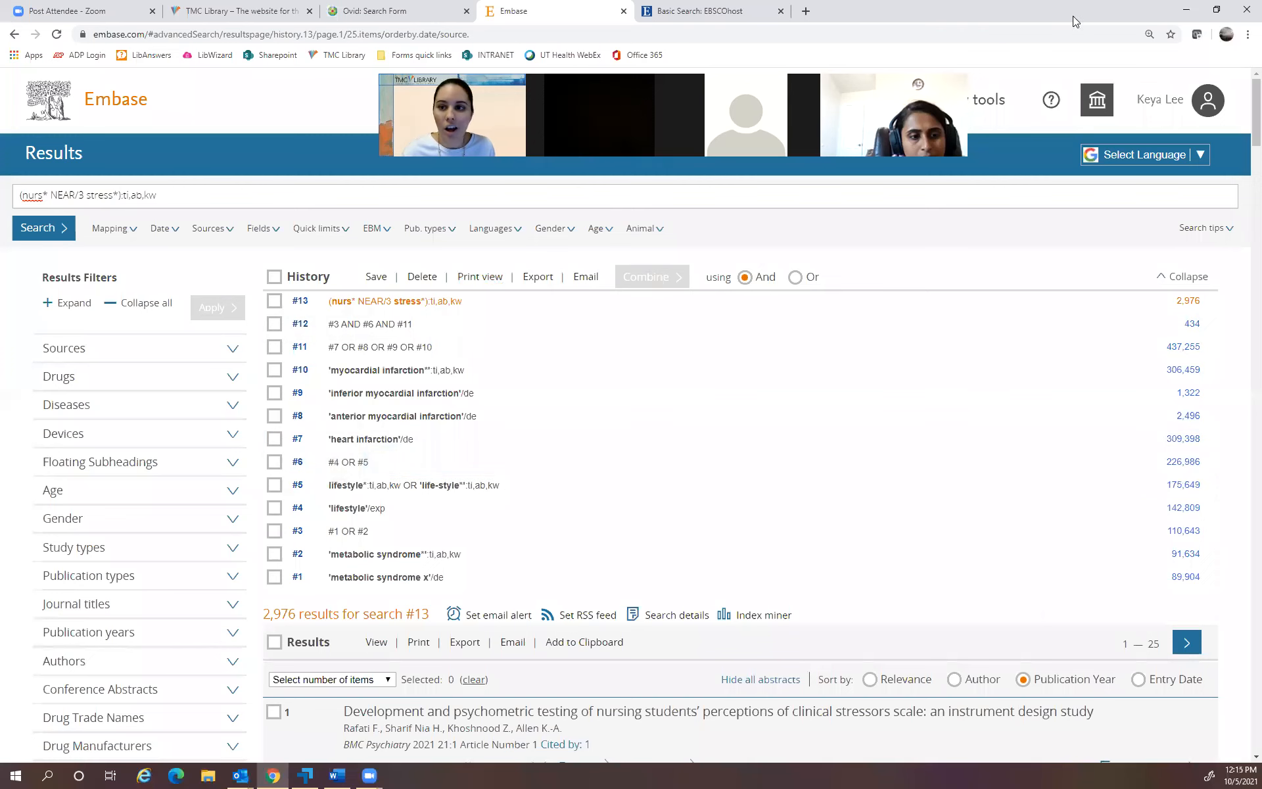
# Switch to EBSCOhost's basic search for CINAHL Plus with Full Text in a maximized window.
pyautogui.moveTo(1036, 6); pyautogui.dragTo(994, 55)
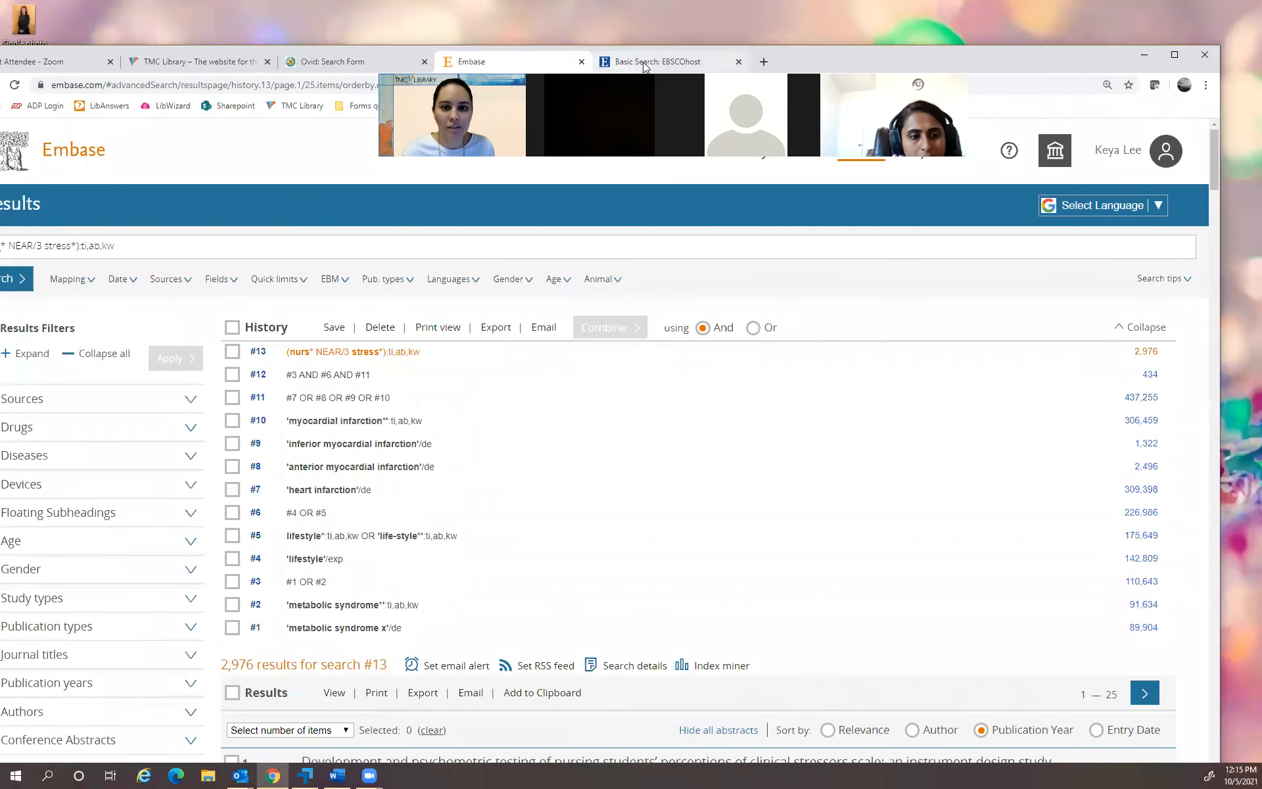
pyautogui.click(643, 62)
pyautogui.click(1174, 55)
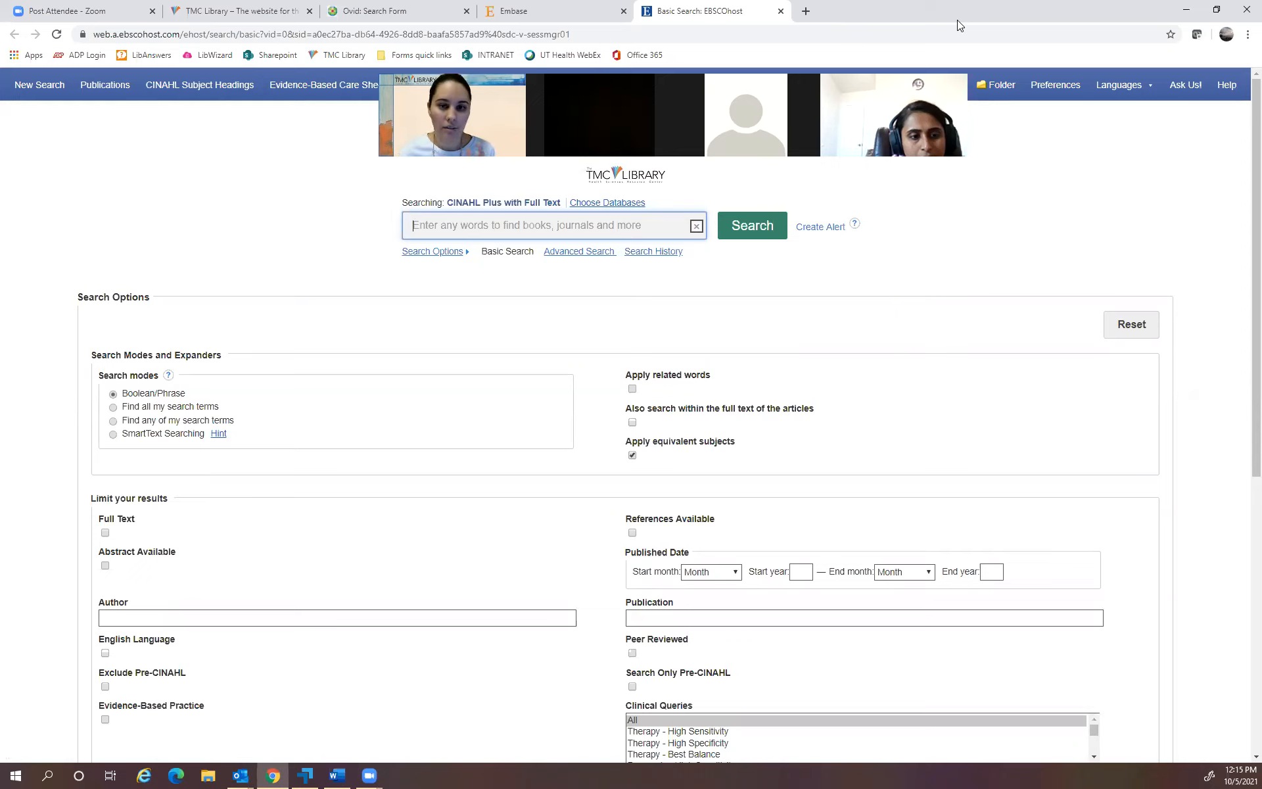
pyautogui.moveTo(516, 74)
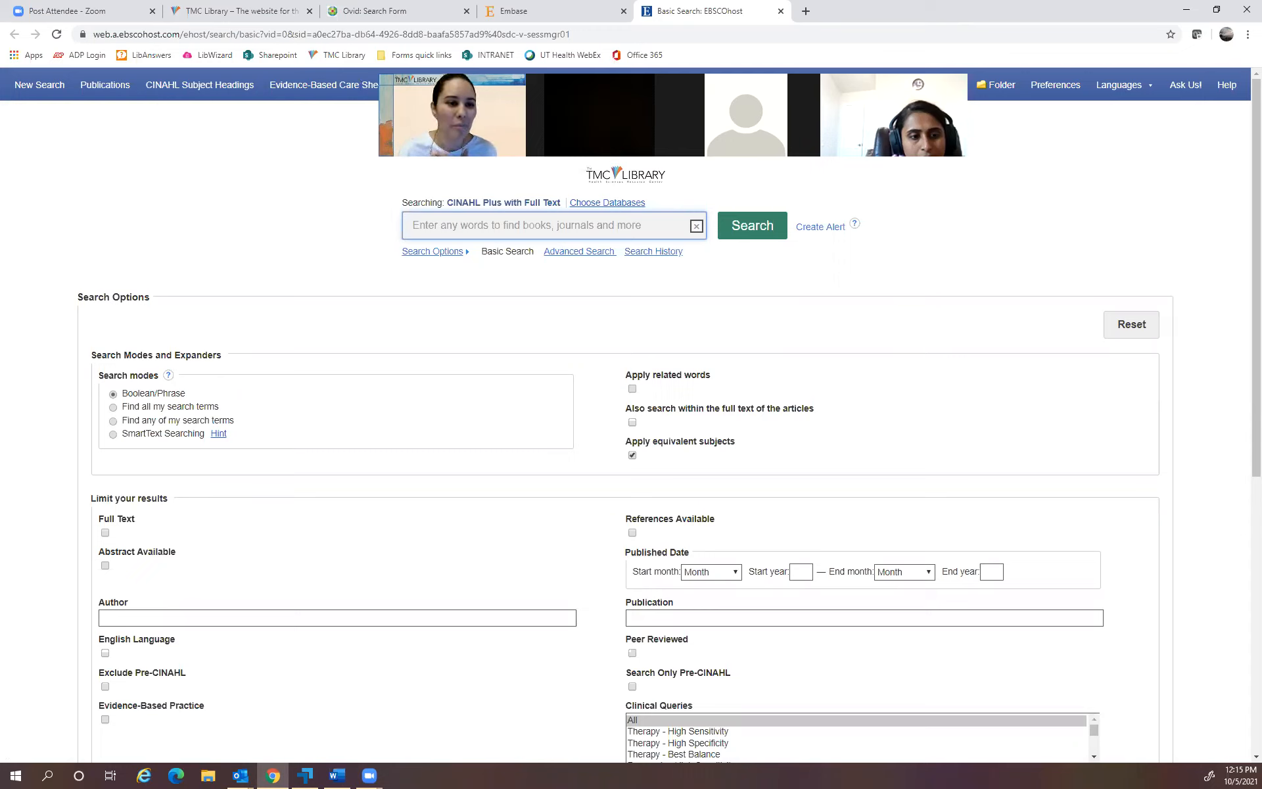
# Compare the Embase term 'heart infarction' with the keyword search in Ovid's line 8, "myocardial infarction*".ti,ab,kw.
pyautogui.click(407, 21)
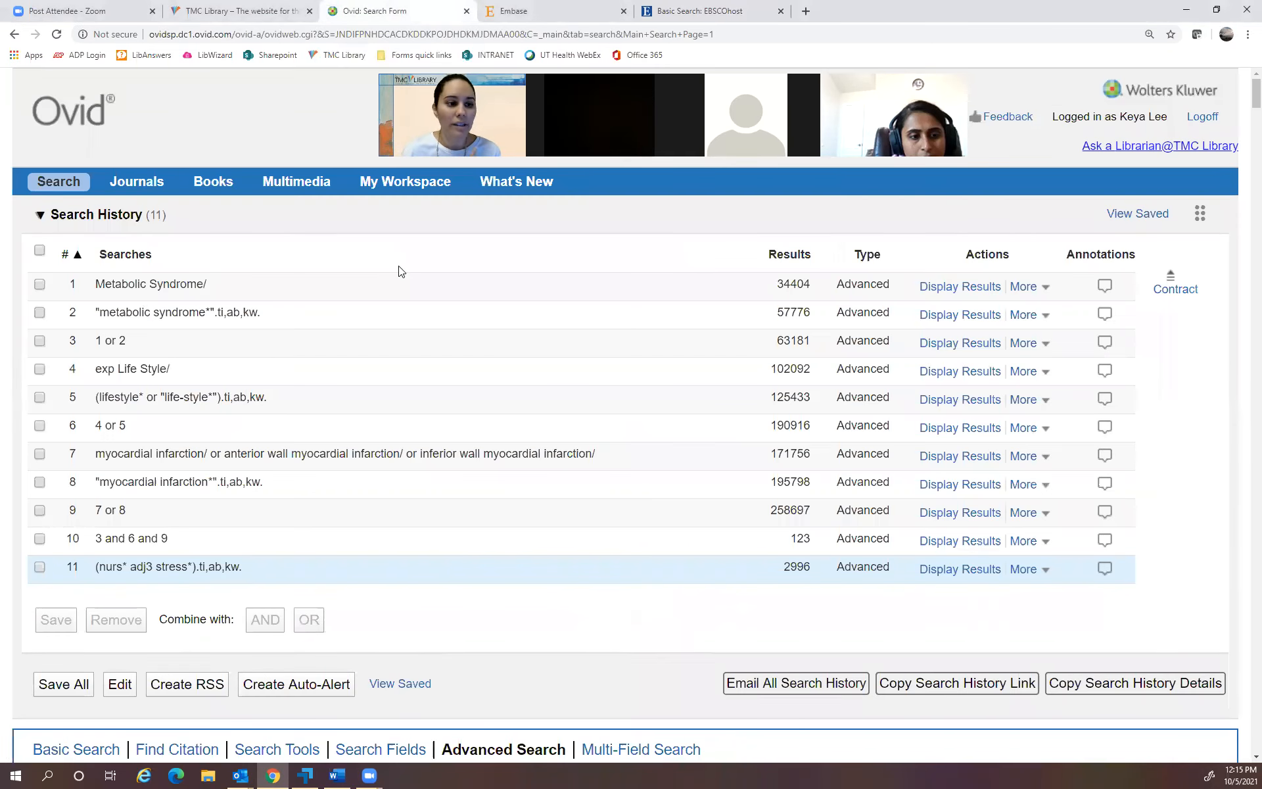
pyautogui.click(498, 14)
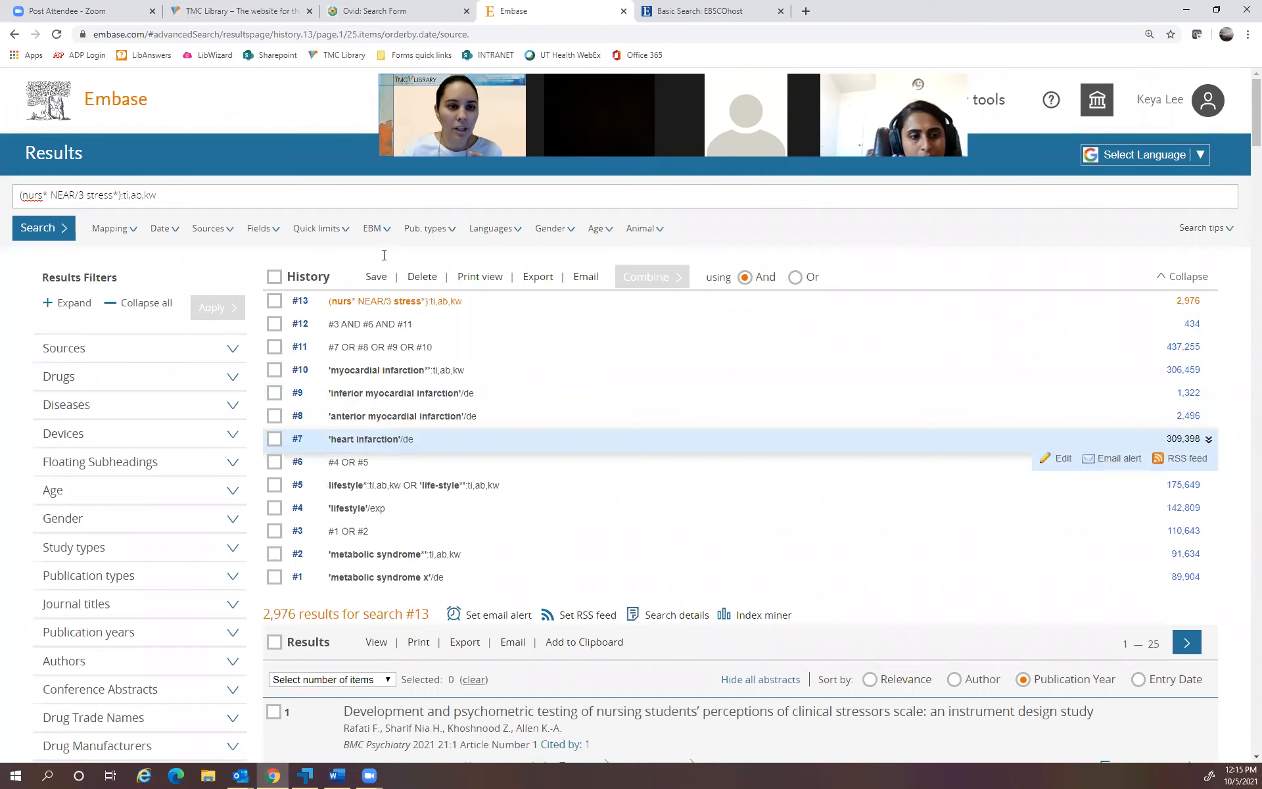
pyautogui.click(384, 9)
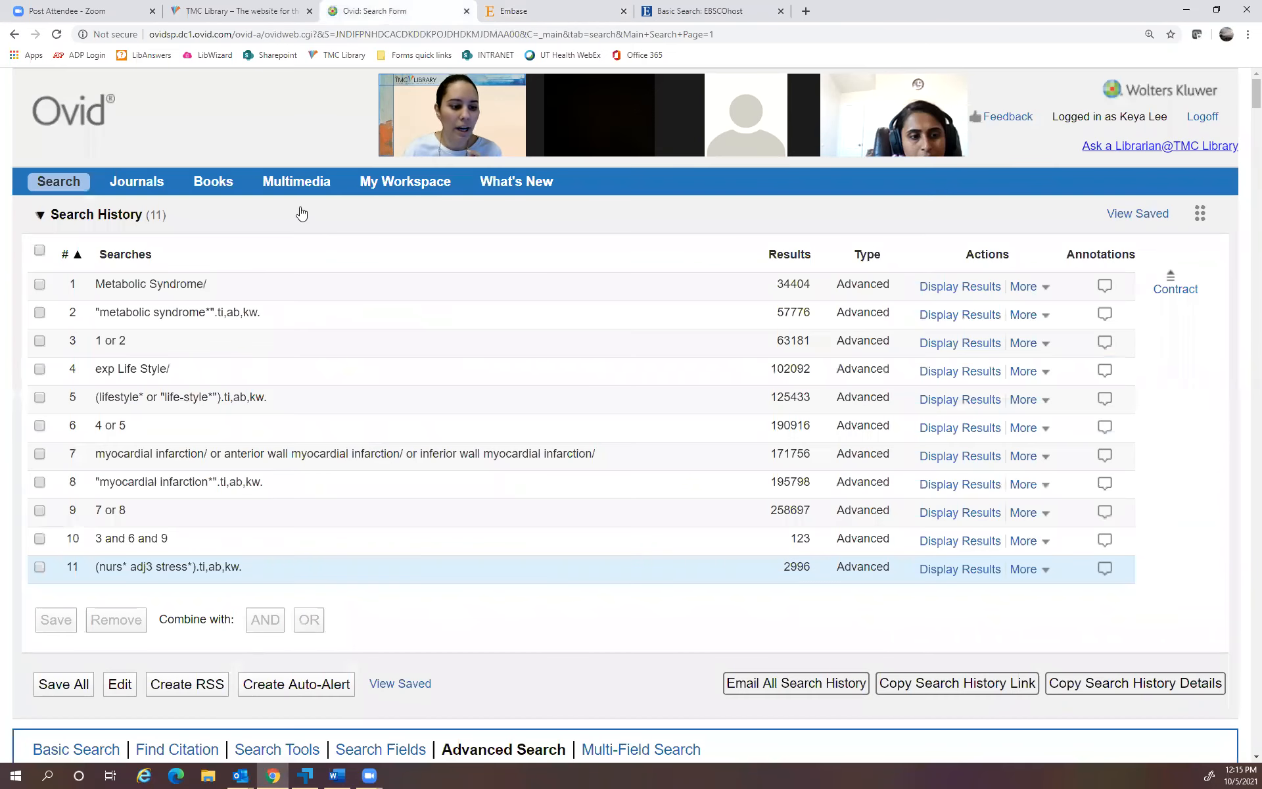
pyautogui.moveTo(93, 487); pyautogui.dragTo(284, 483)
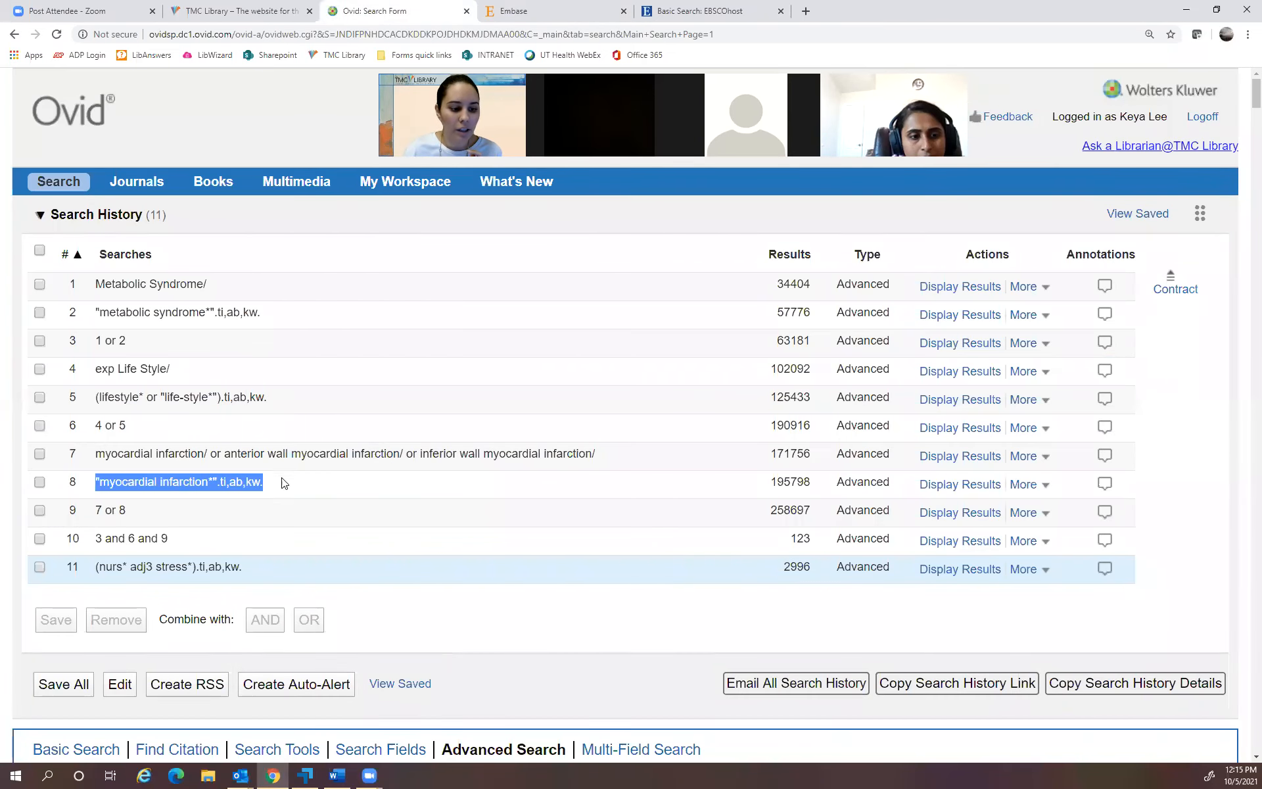
pyautogui.click(371, 494)
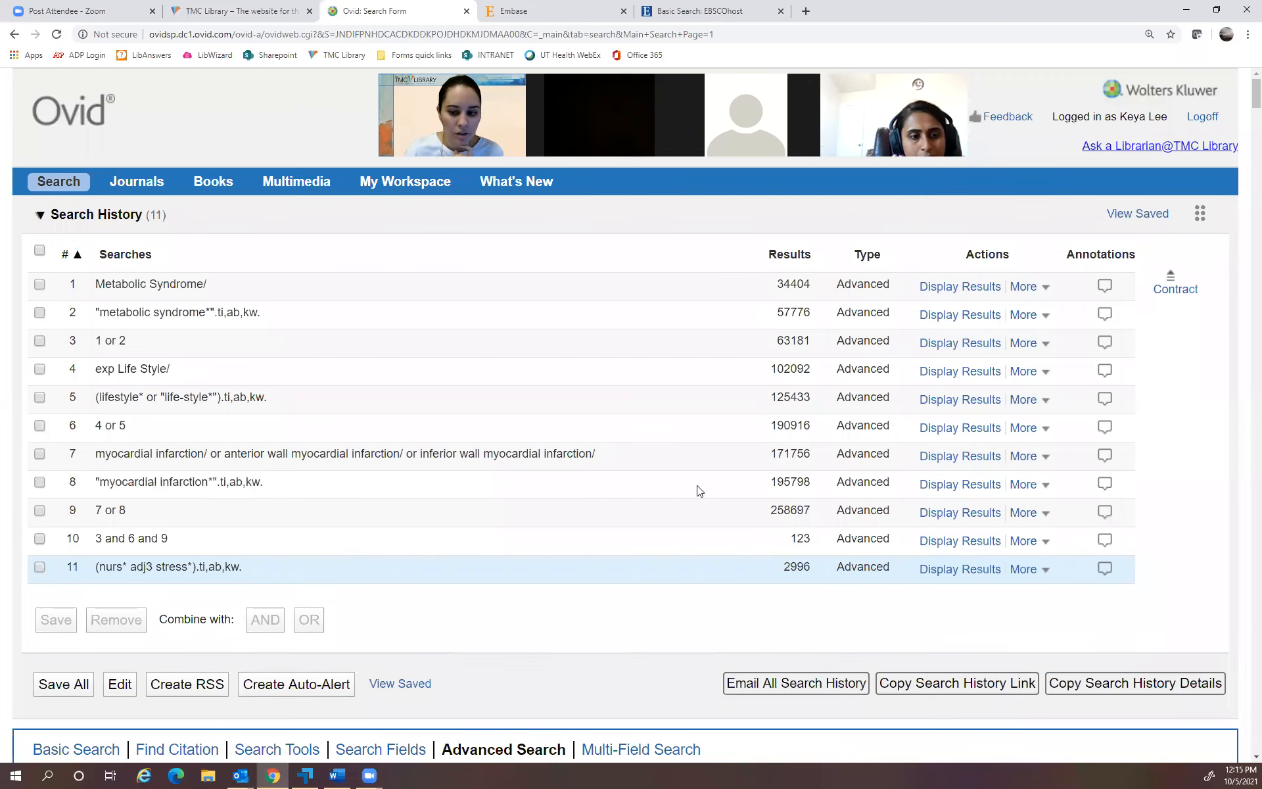
# Edit line 8 of Ovid's search history to ("heart infarction*" or "myocardial infarction*").ti,ab,kw.
pyautogui.click(1023, 513)
pyautogui.click(991, 551)
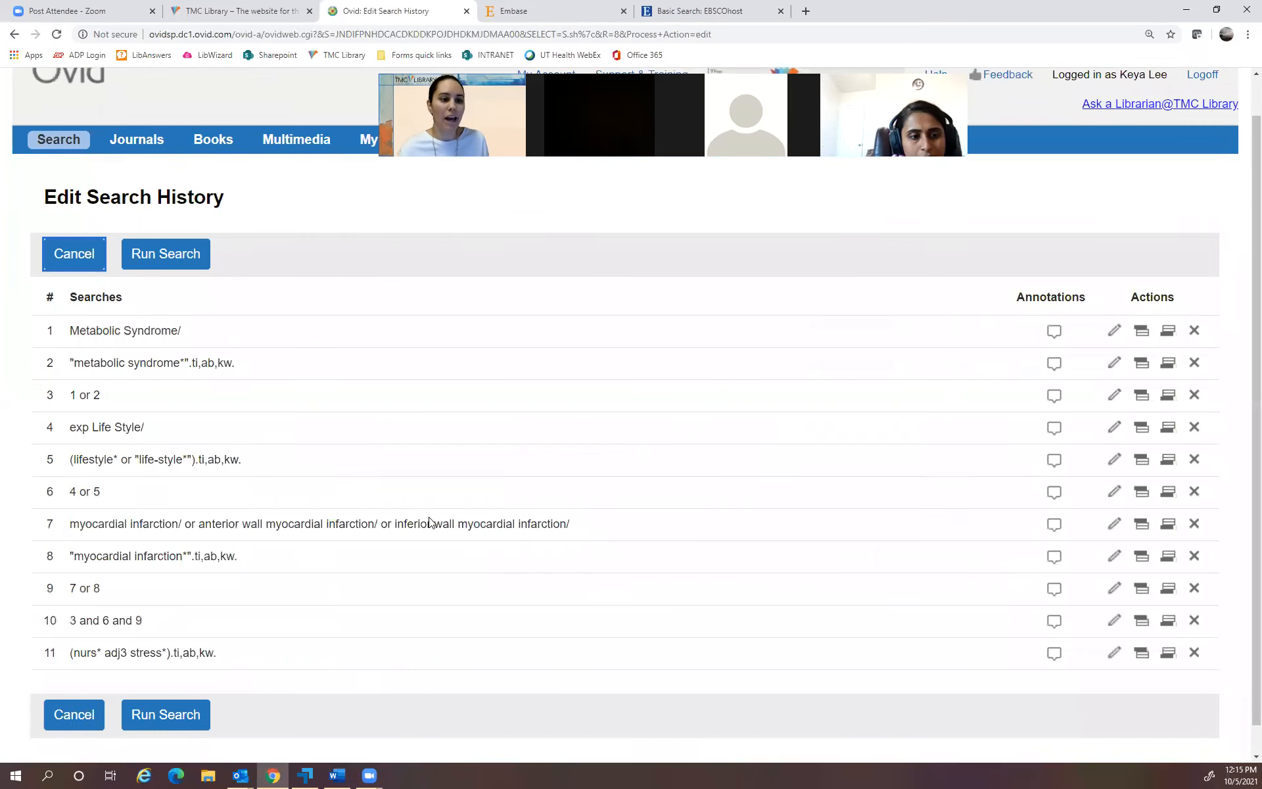
pyautogui.scroll(-1, 431, 523)
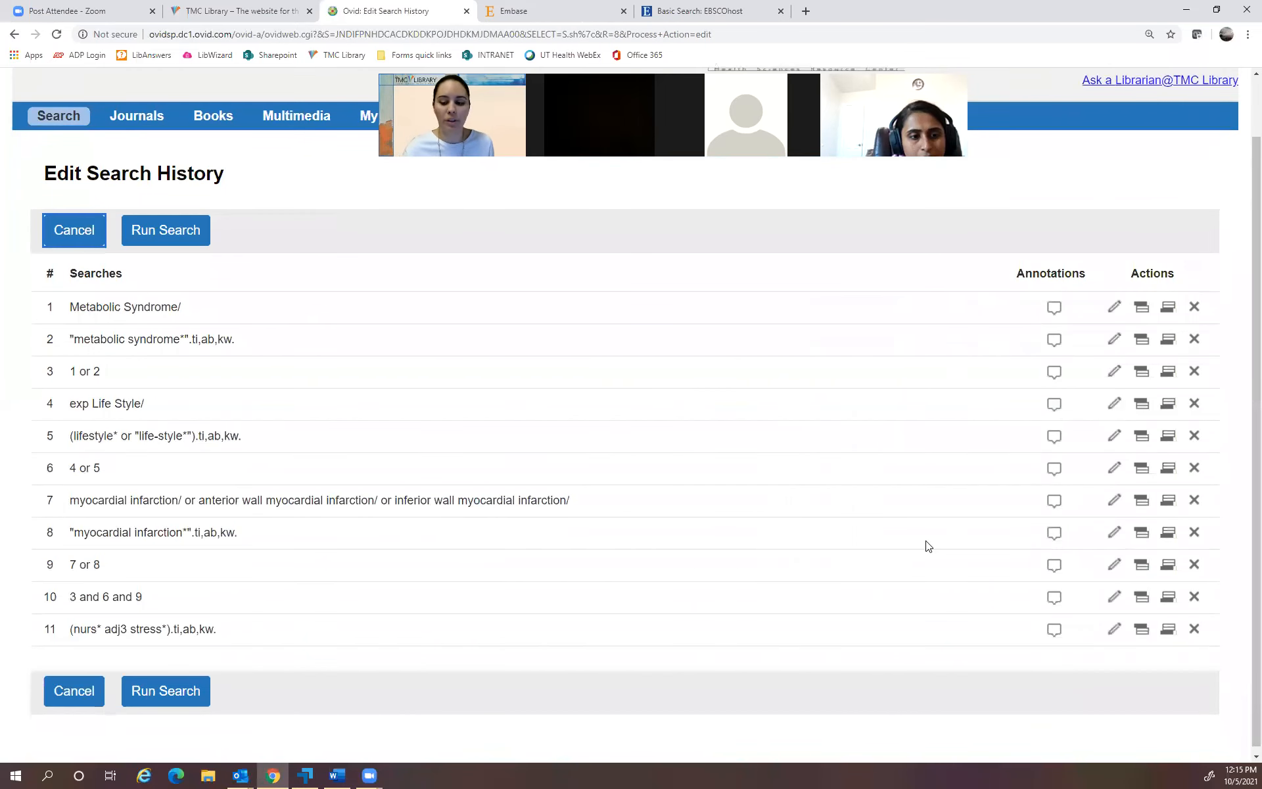
pyautogui.click(1110, 534)
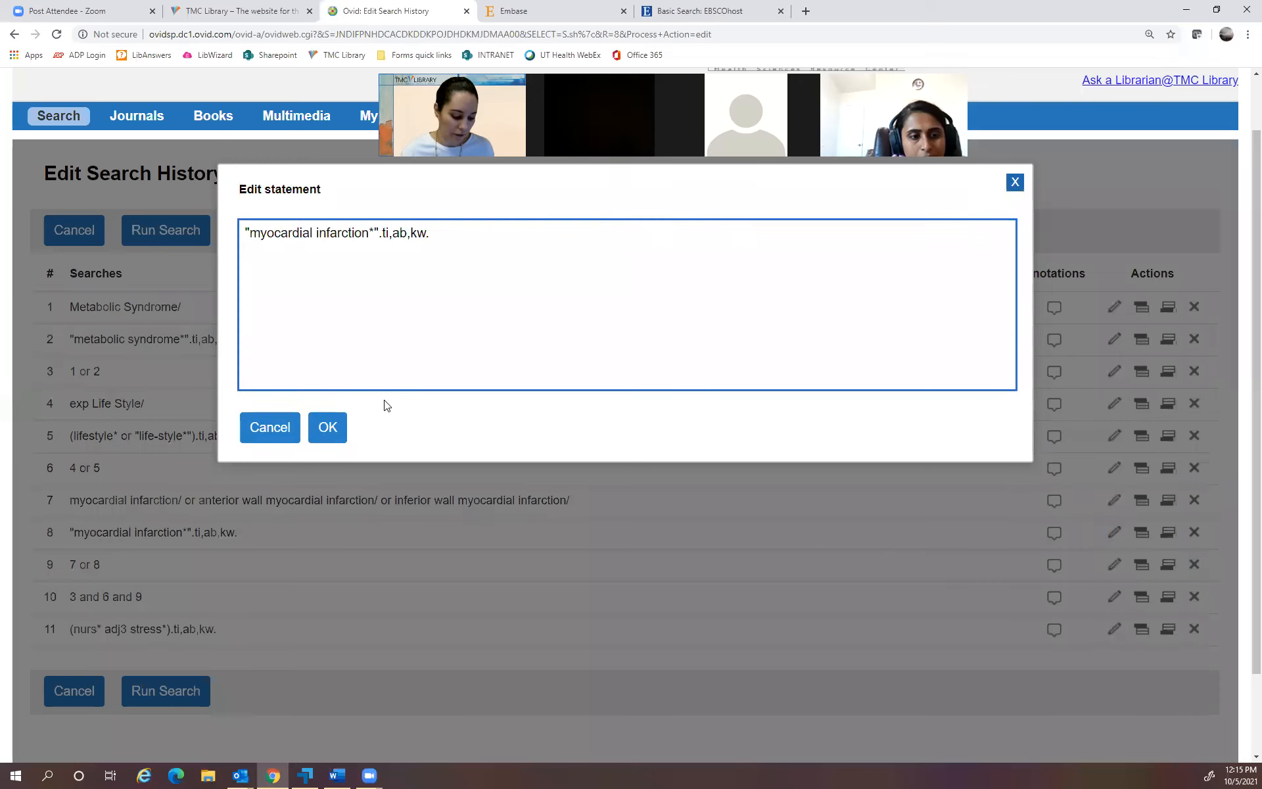
pyautogui.write('(')
pyautogui.write('"heart ')
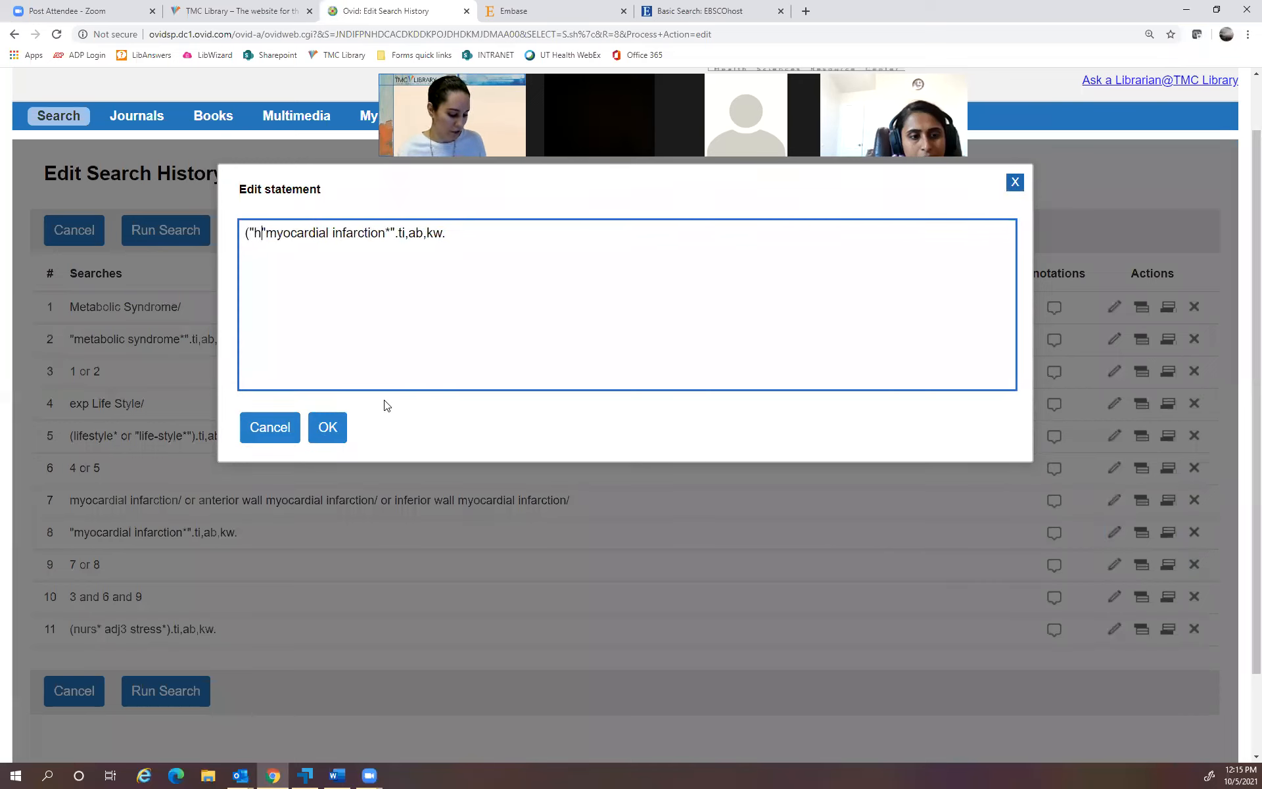
pyautogui.write('infarction')
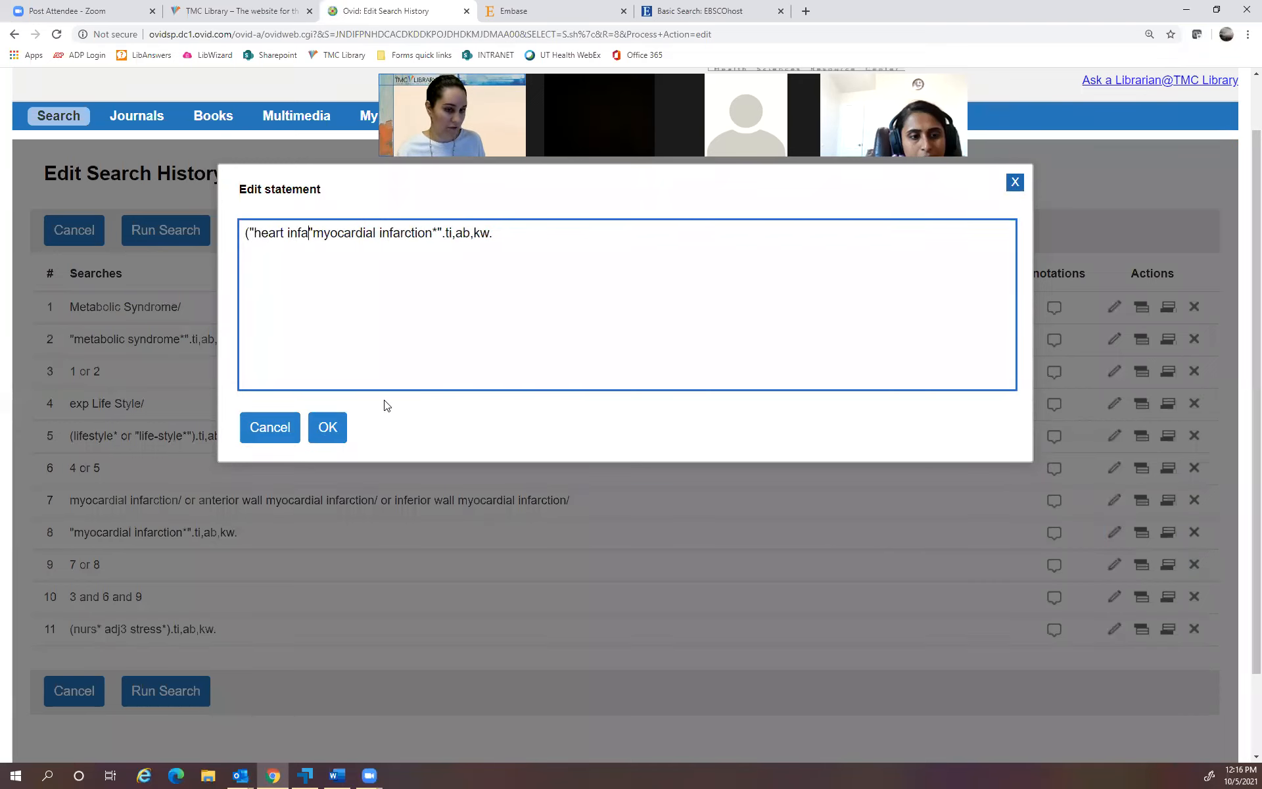
pyautogui.write('or ')
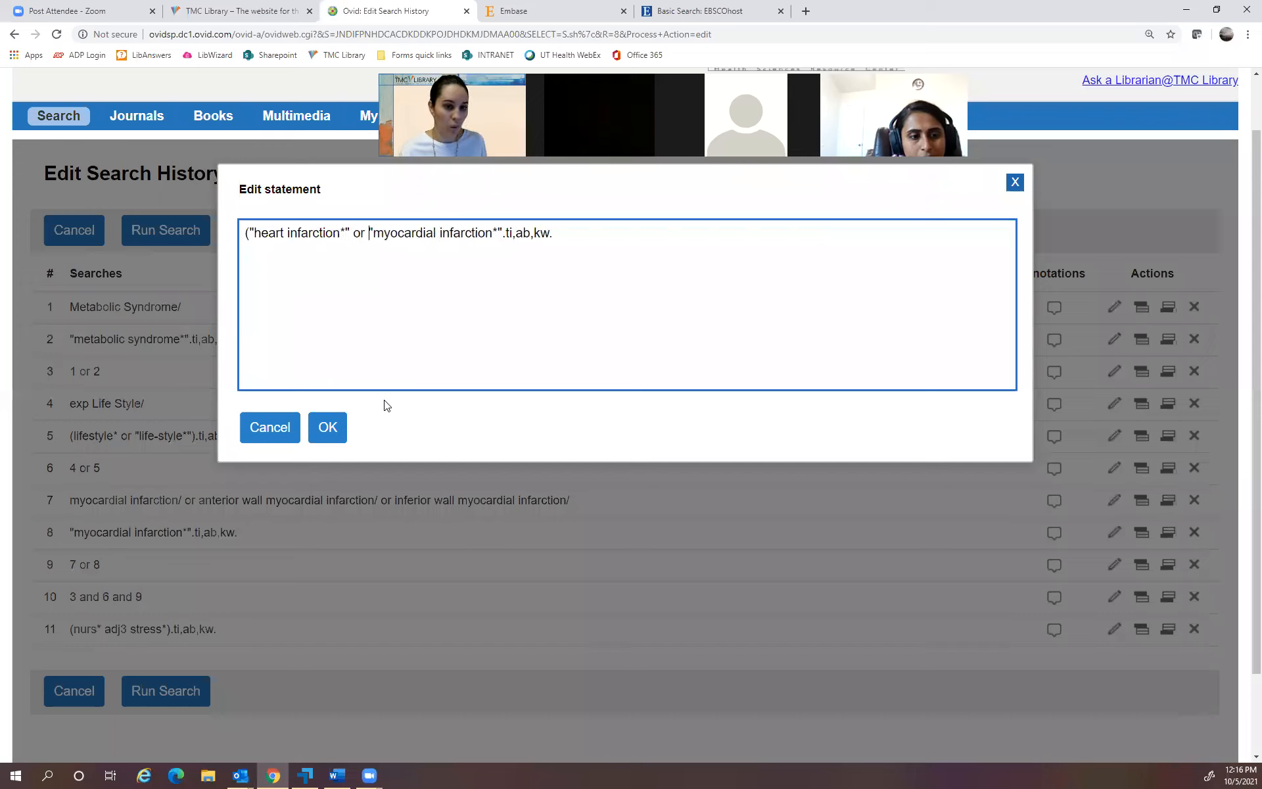
pyautogui.write(')')
pyautogui.click(343, 429)
# Rerun the edited Ovid search history, and switch back to EBSCOhost's CINAHL basic search.
pyautogui.click(196, 691)
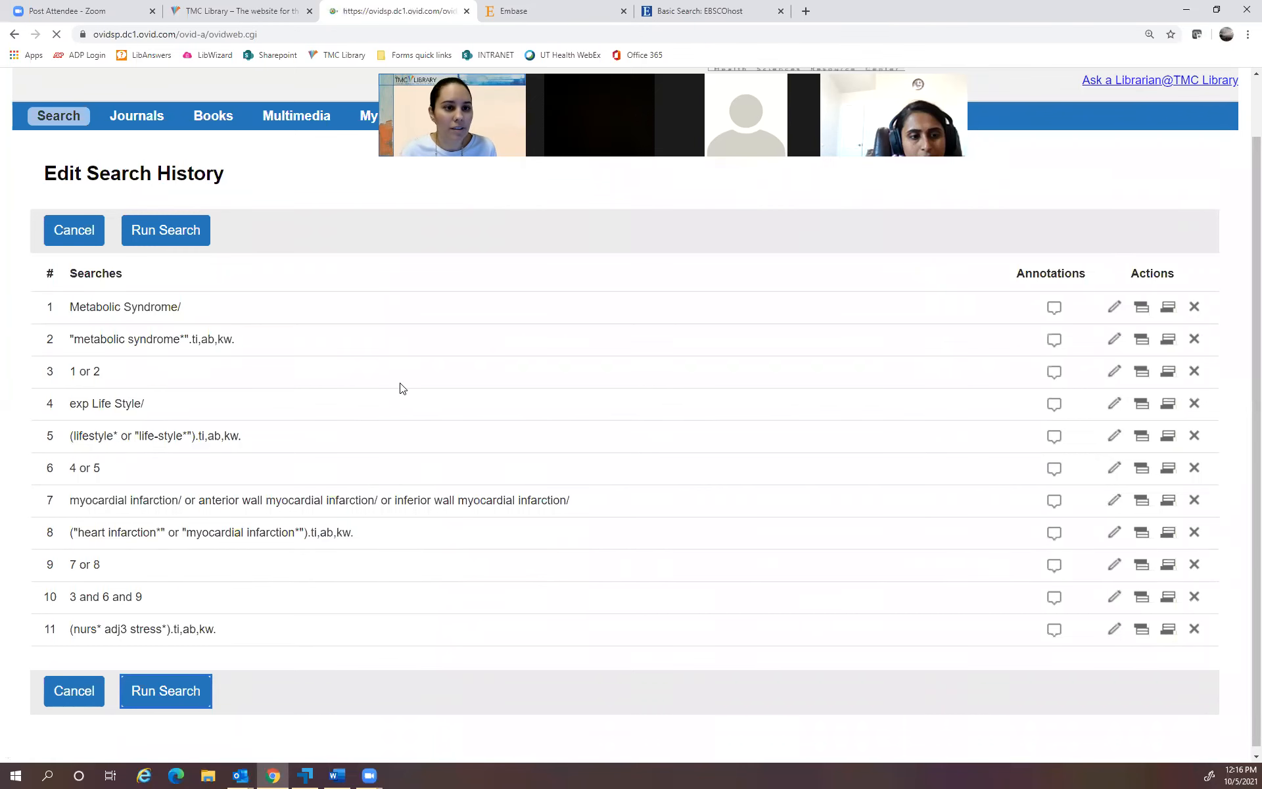
pyautogui.scroll(6, 376, 390)
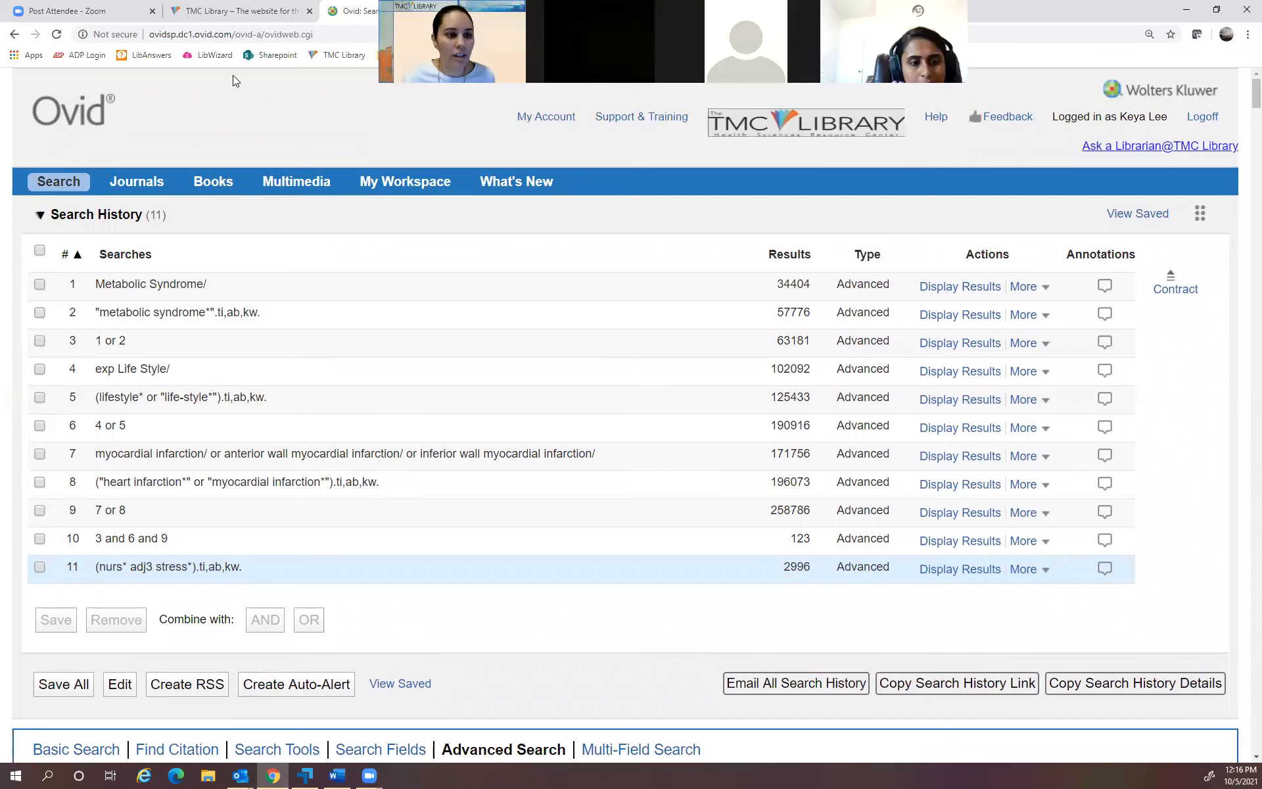
pyautogui.hotkey('ctrl', 'Tab')
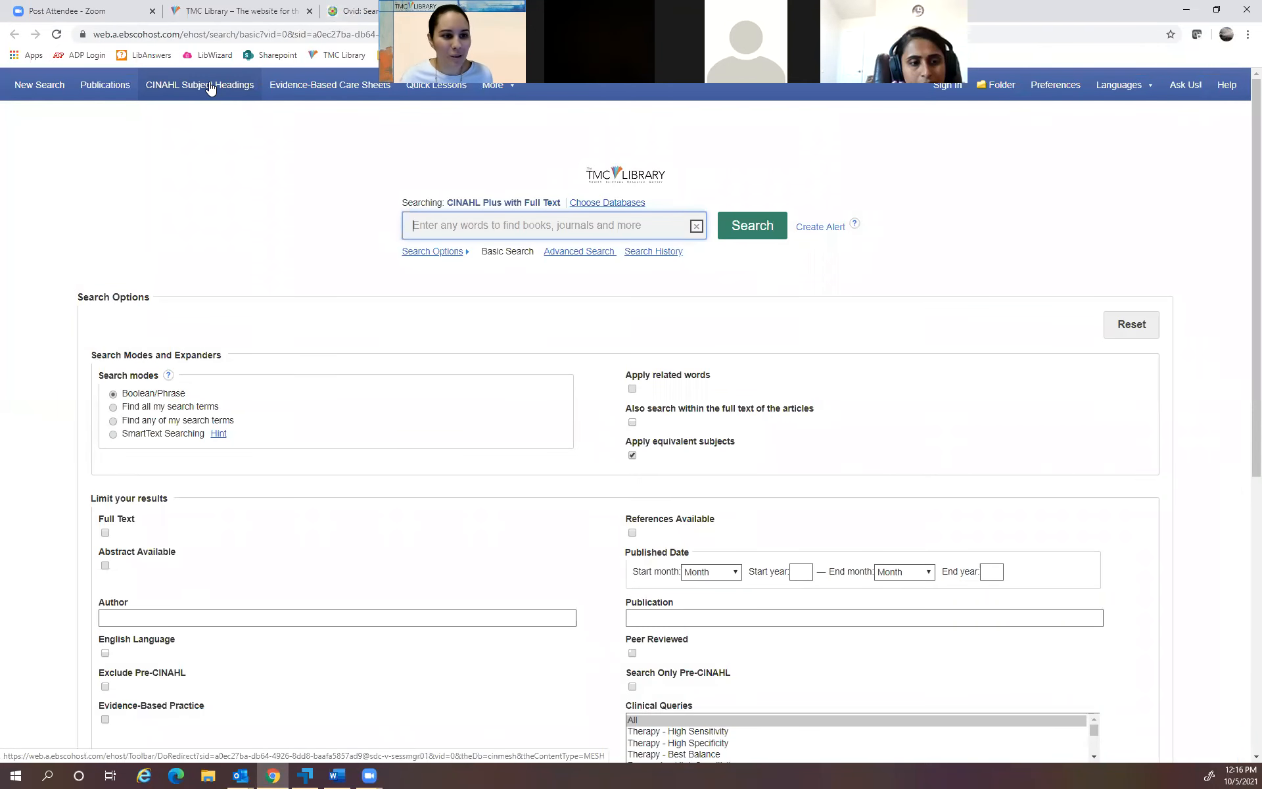
# Browse CINAHL Subject Headings for Metabolic Syndrome, copied from line 1 of Ovid's search history.
pyautogui.click(211, 88)
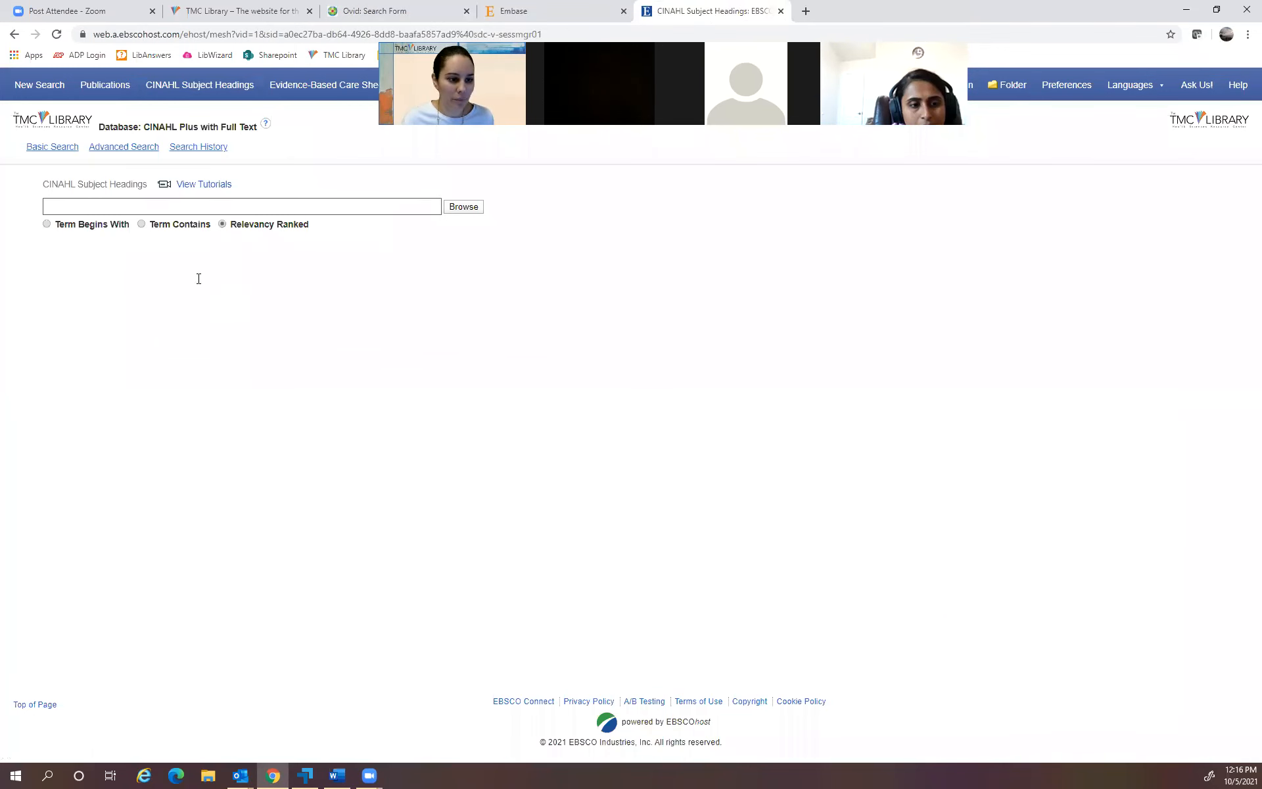
pyautogui.click(395, 11)
pyautogui.moveTo(96, 287); pyautogui.dragTo(202, 280)
pyautogui.hotkey('ctrl', 'c')
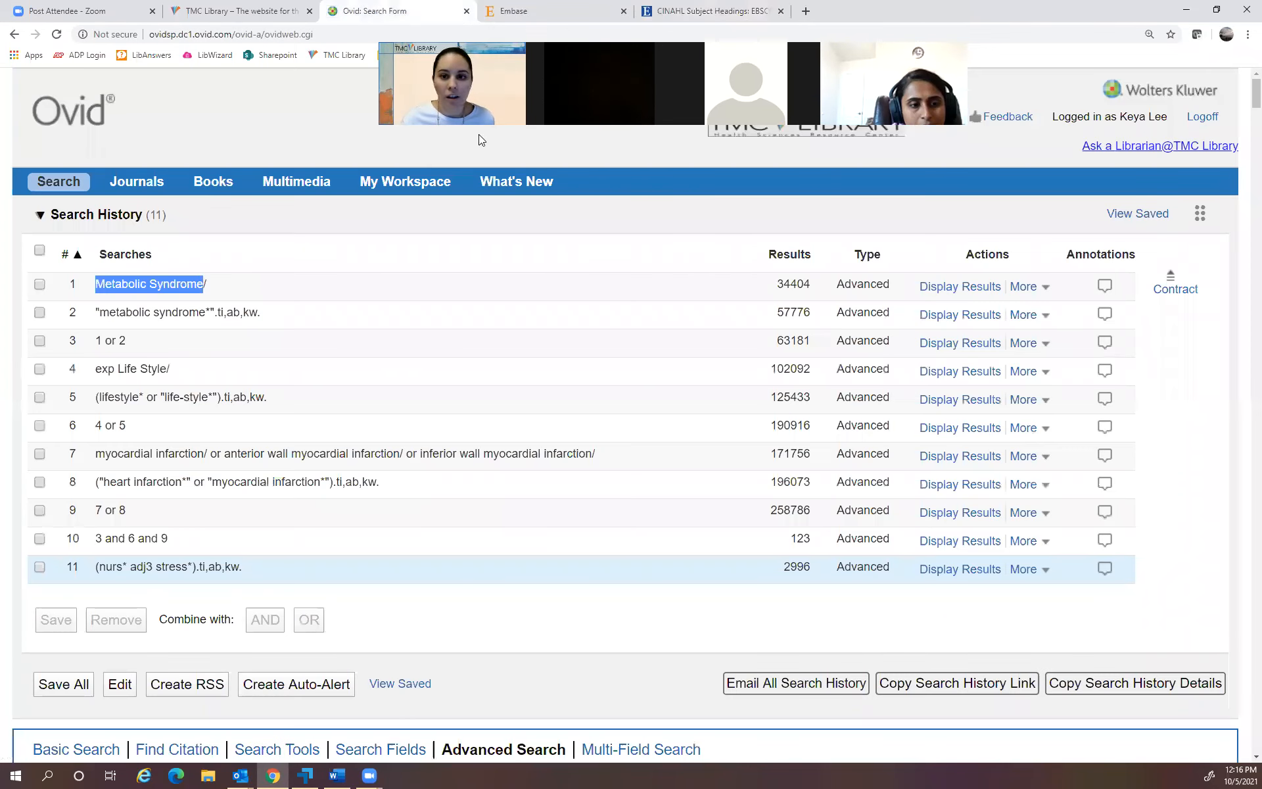
pyautogui.click(712, 12)
pyautogui.hotkey('ctrl', 'v')
pyautogui.click(480, 206)
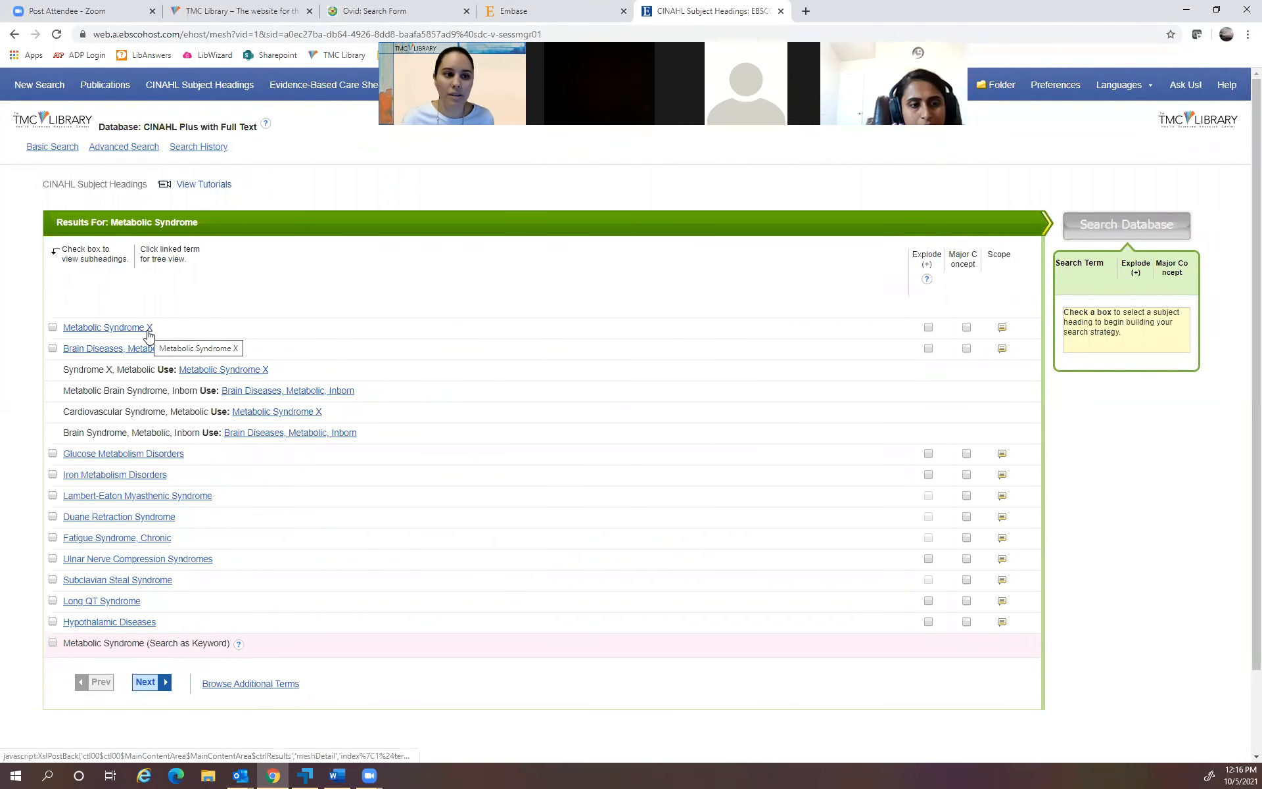
# Search CINAHL with the subject heading Metabolic Syndrome X, and examine its search line syntax.
pyautogui.click(53, 326)
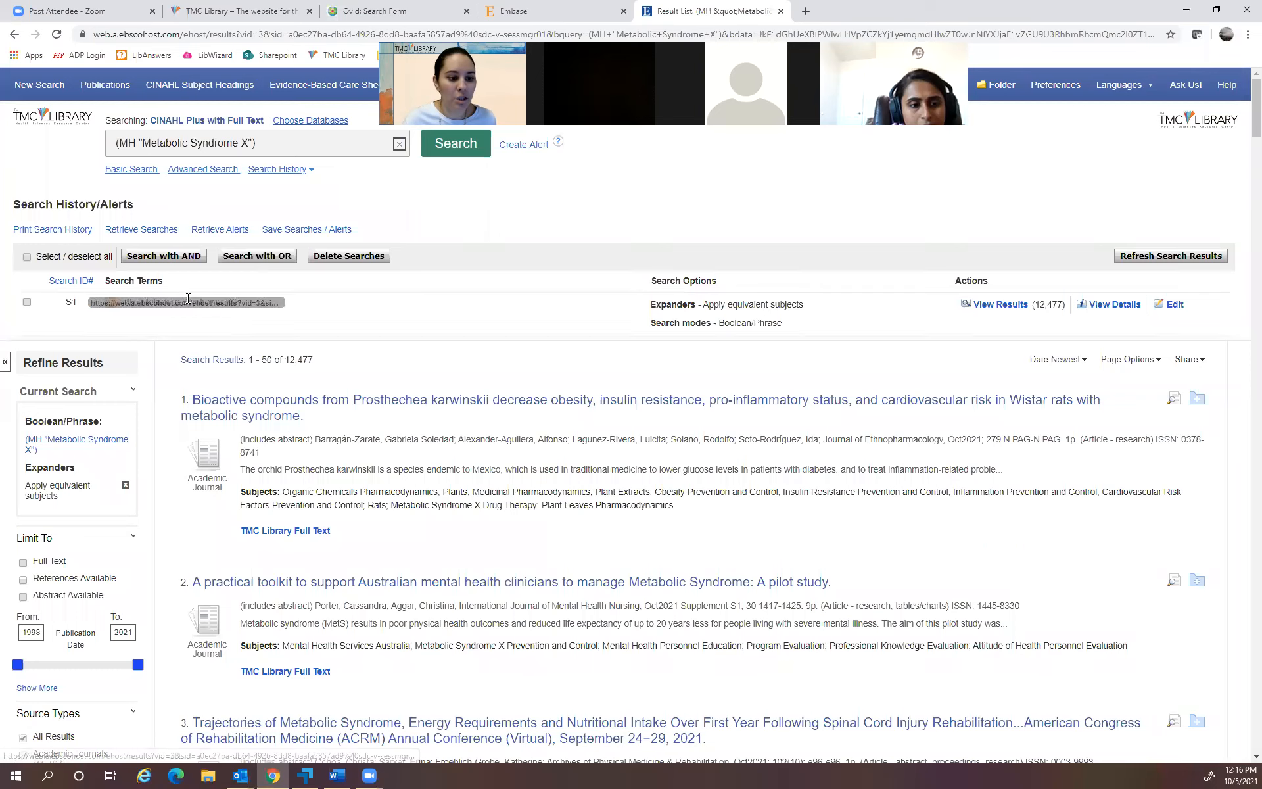
pyautogui.moveTo(240, 302); pyautogui.dragTo(120, 303)
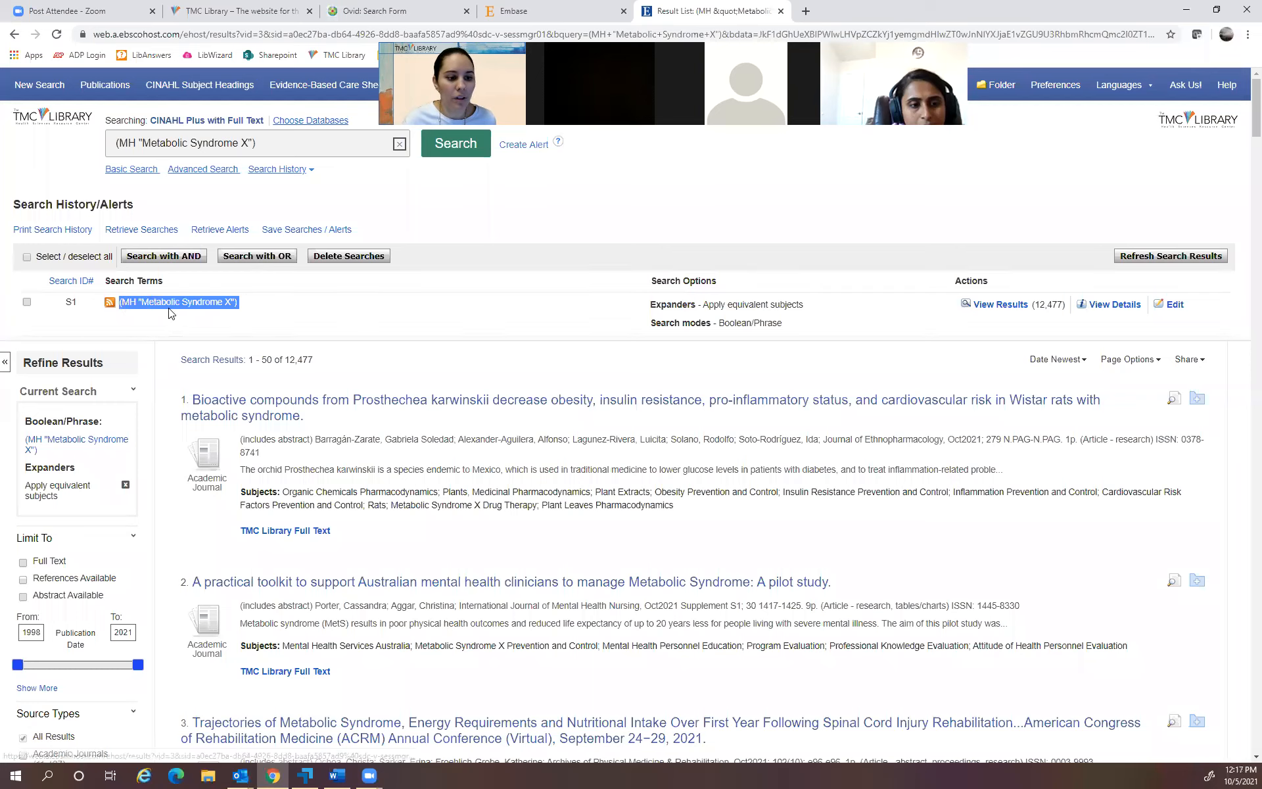
pyautogui.click(468, 265)
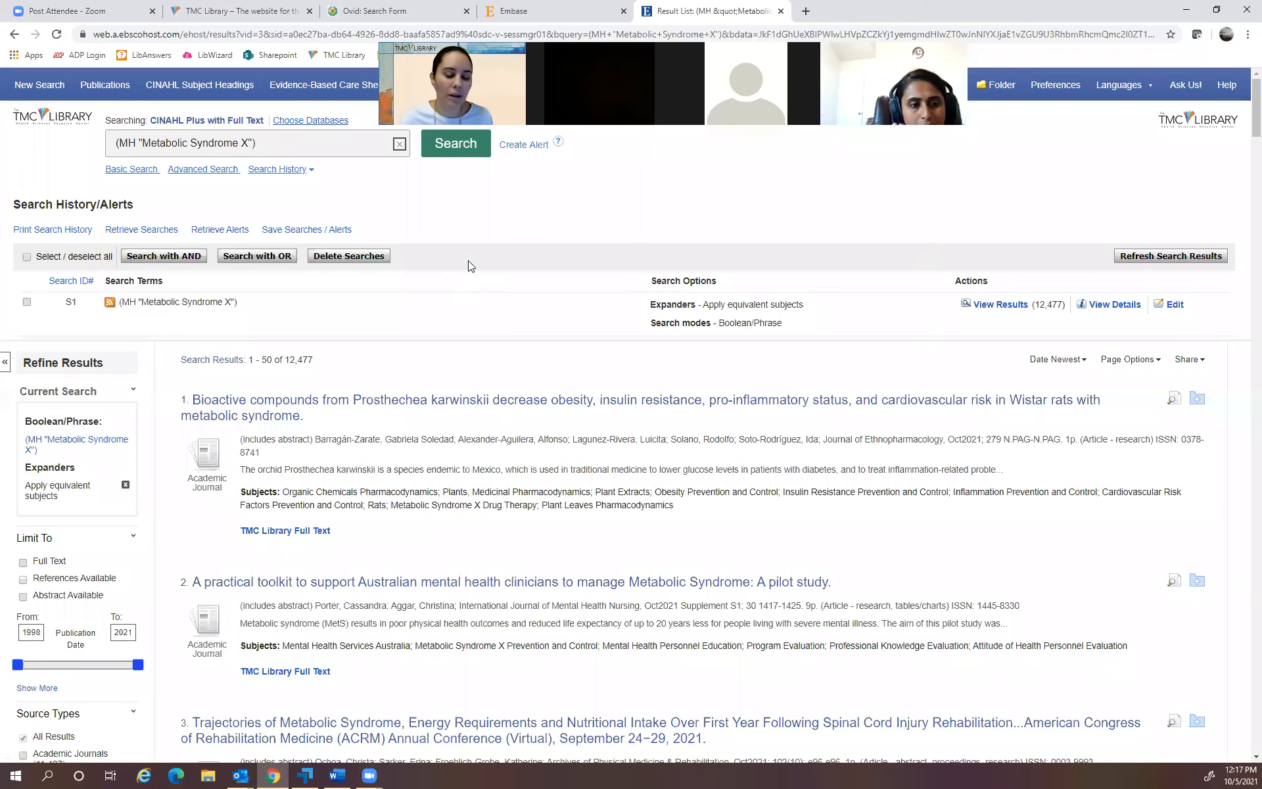
# Run a CINAHL keyword search for "metabolic syndrome*", copied from Ovid's line 2 without the field codes.
pyautogui.click(399, 150)
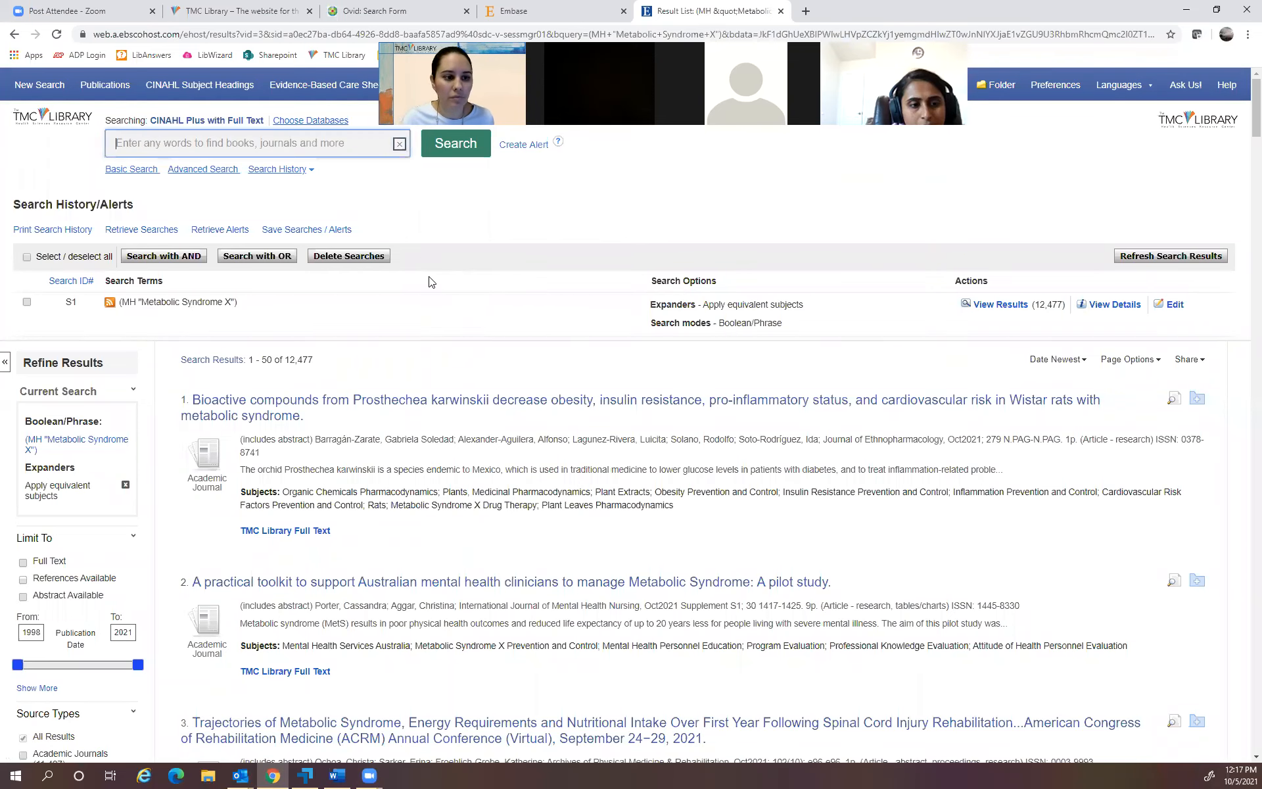
pyautogui.click(427, 5)
pyautogui.moveTo(96, 312); pyautogui.dragTo(215, 312)
pyautogui.hotkey('ctrl', 'c')
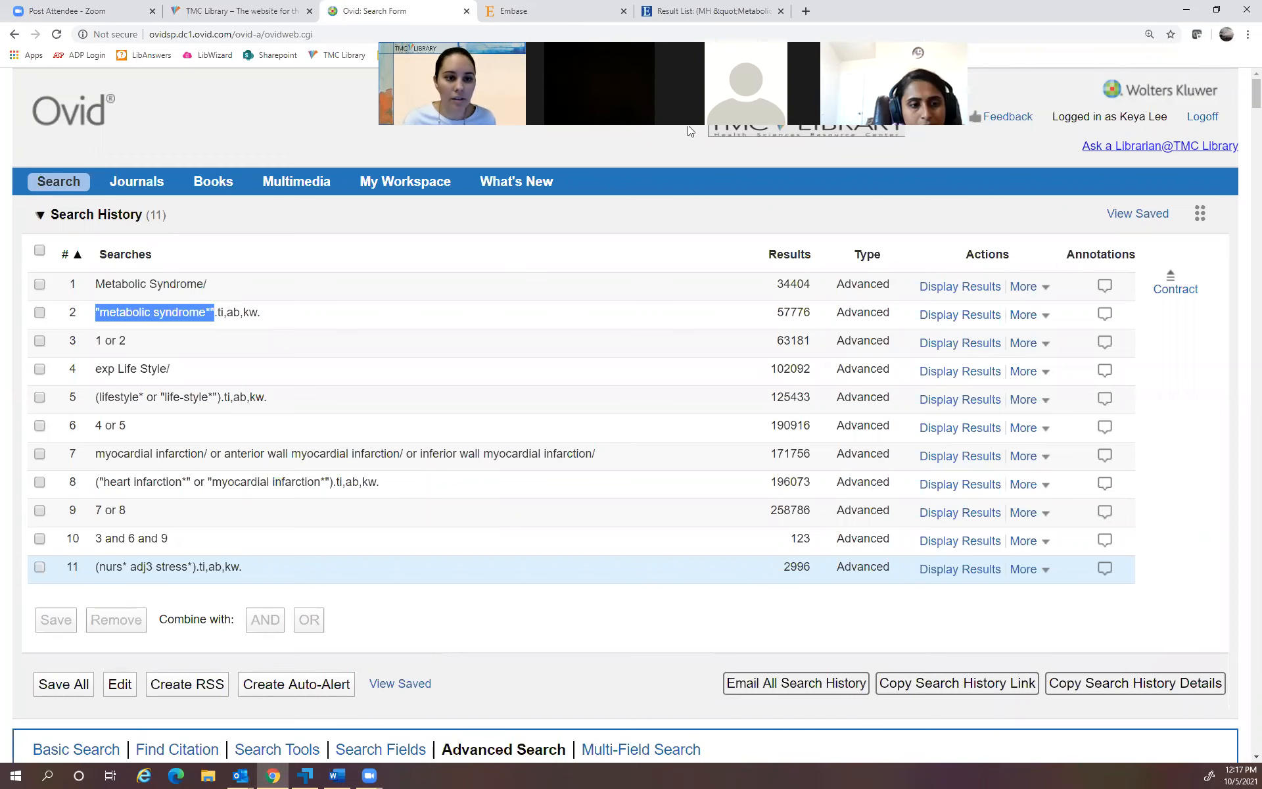
pyautogui.click(713, 10)
pyautogui.click(362, 136)
pyautogui.hotkey('ctrl', 'v')
pyautogui.click(531, 210)
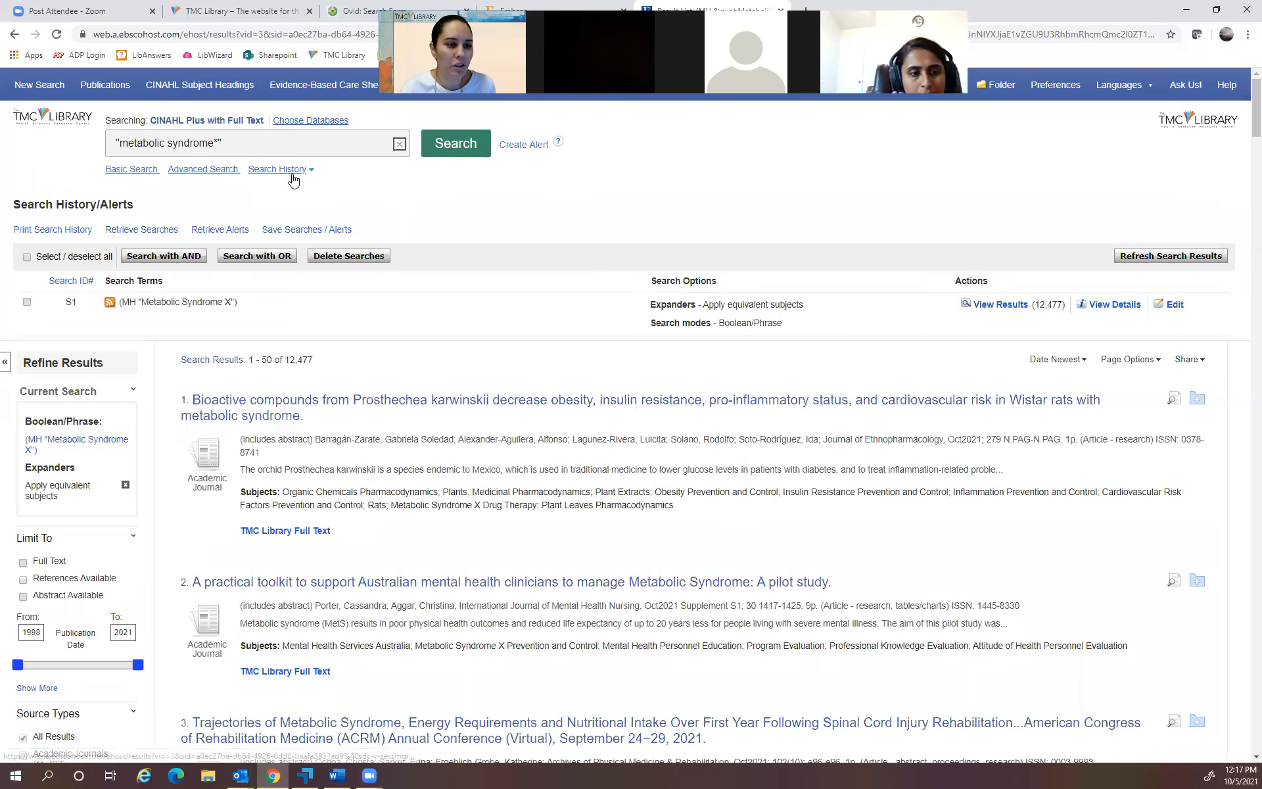
pyautogui.click(445, 160)
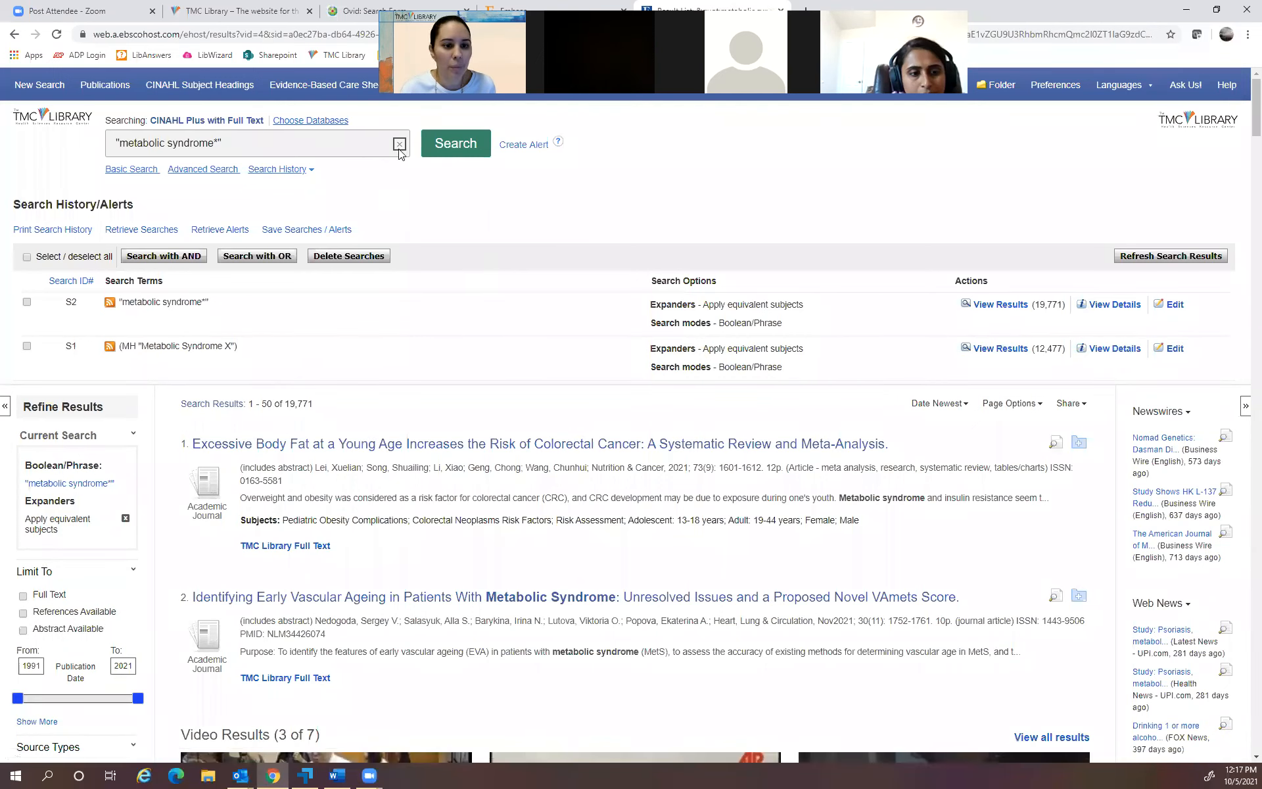
# Combine searches S1 and S2 with OR, and clear the search box.
pyautogui.click(27, 345)
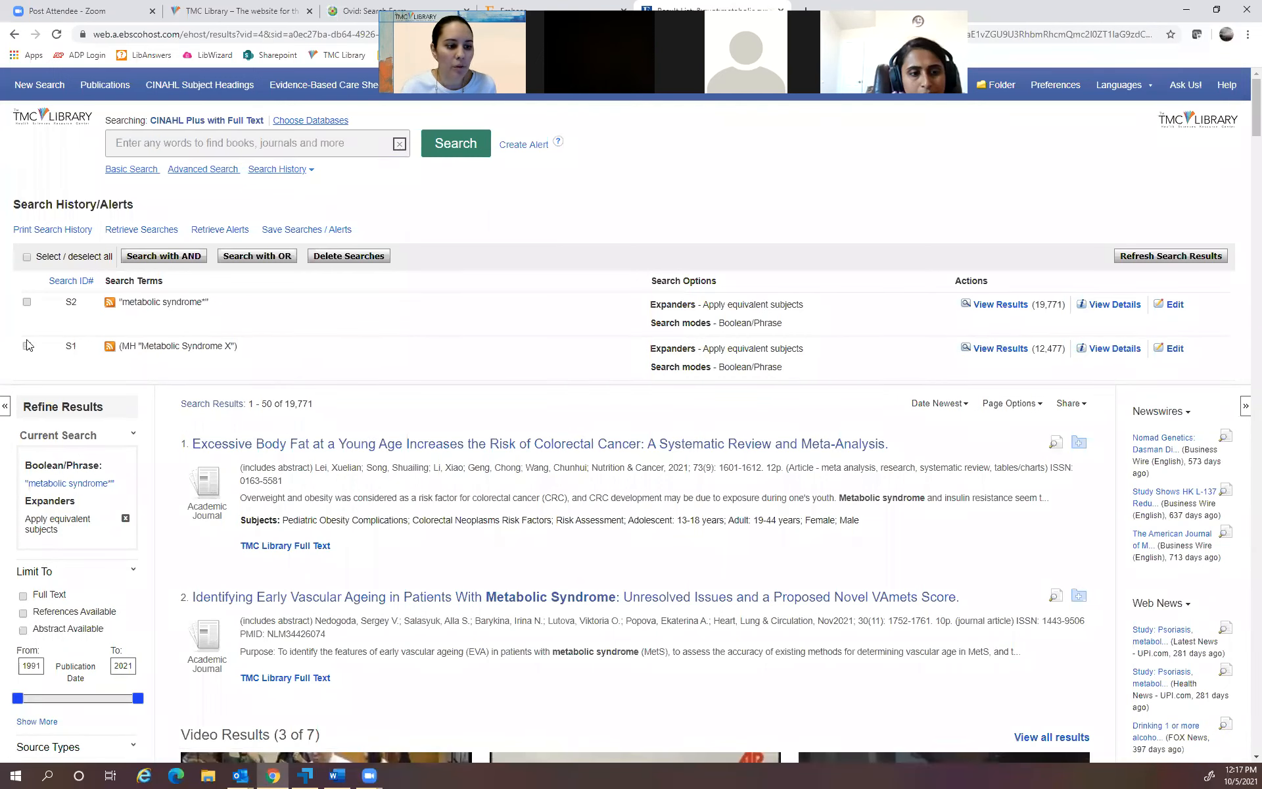
pyautogui.click(28, 303)
pyautogui.click(269, 258)
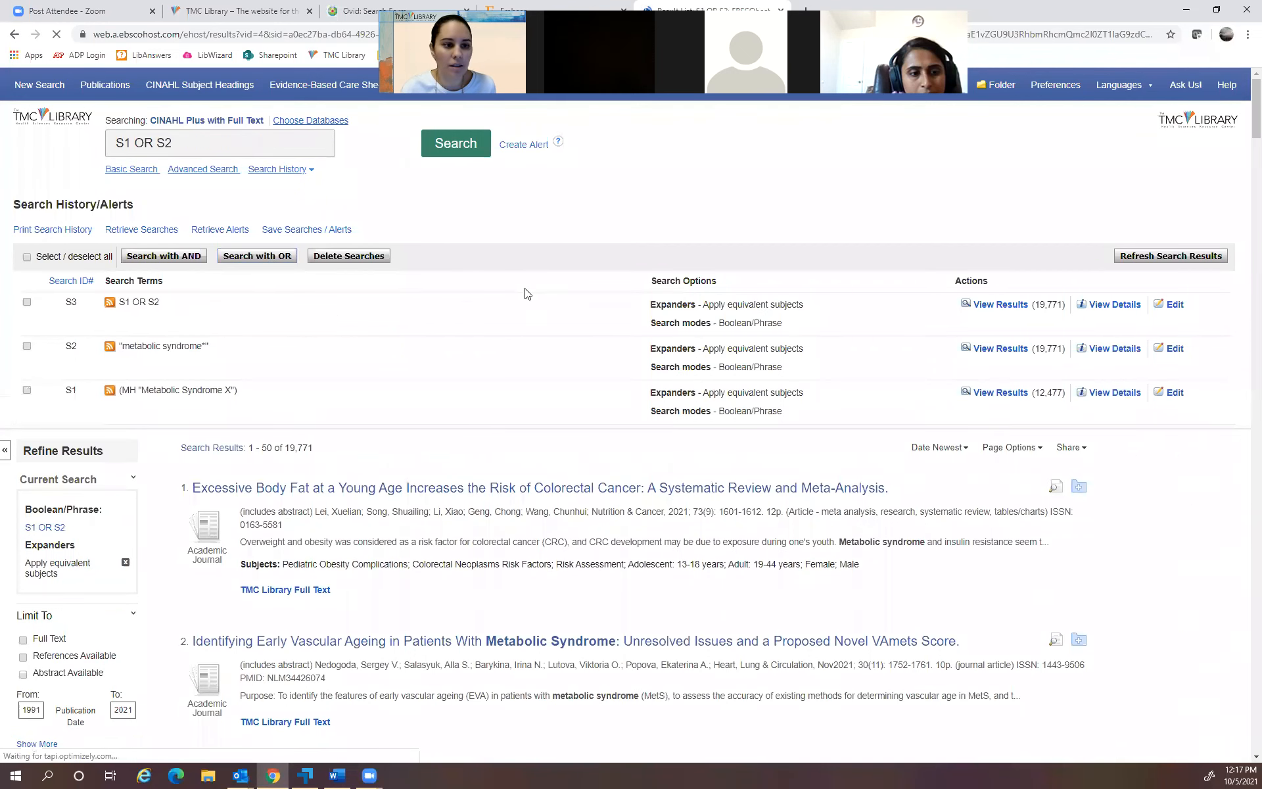
pyautogui.click(399, 143)
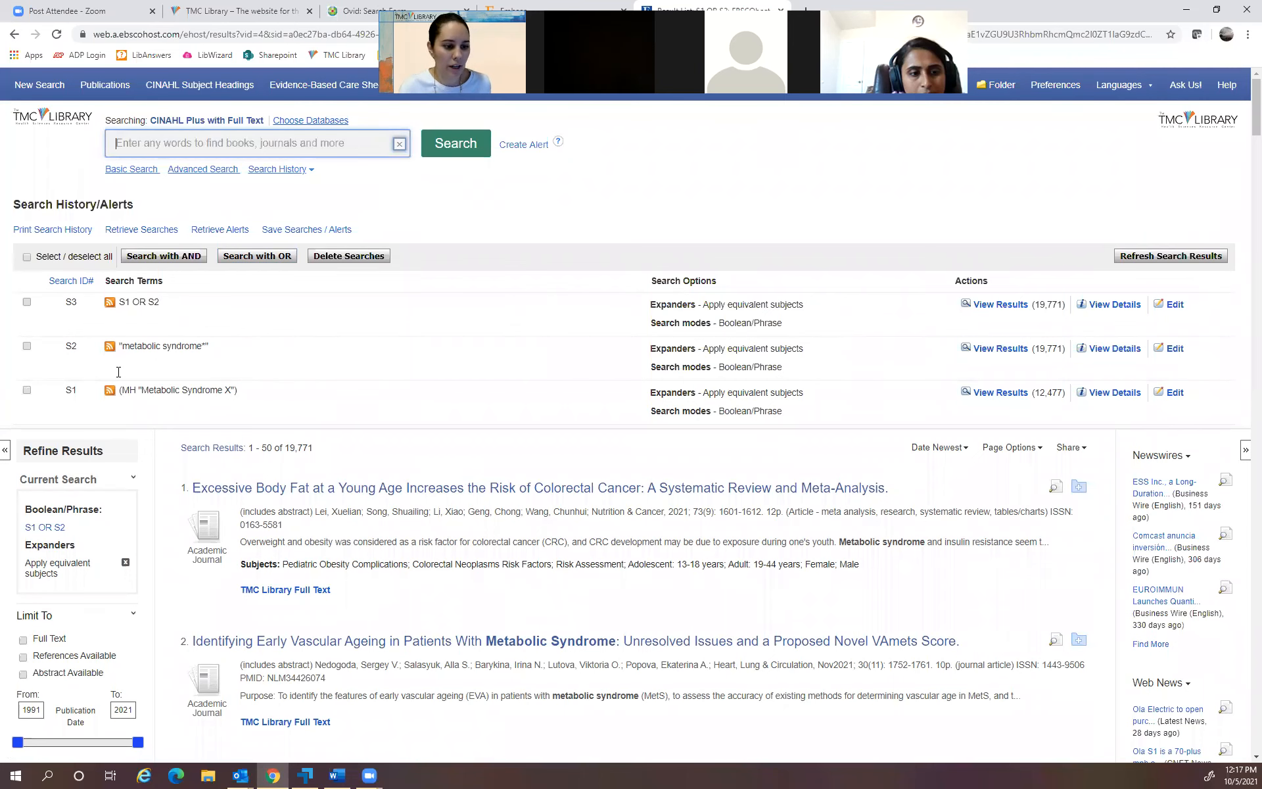
# Browse CINAHL Subject Headings for Life Style, taken from Ovid's line 4.
pyautogui.click(360, 11)
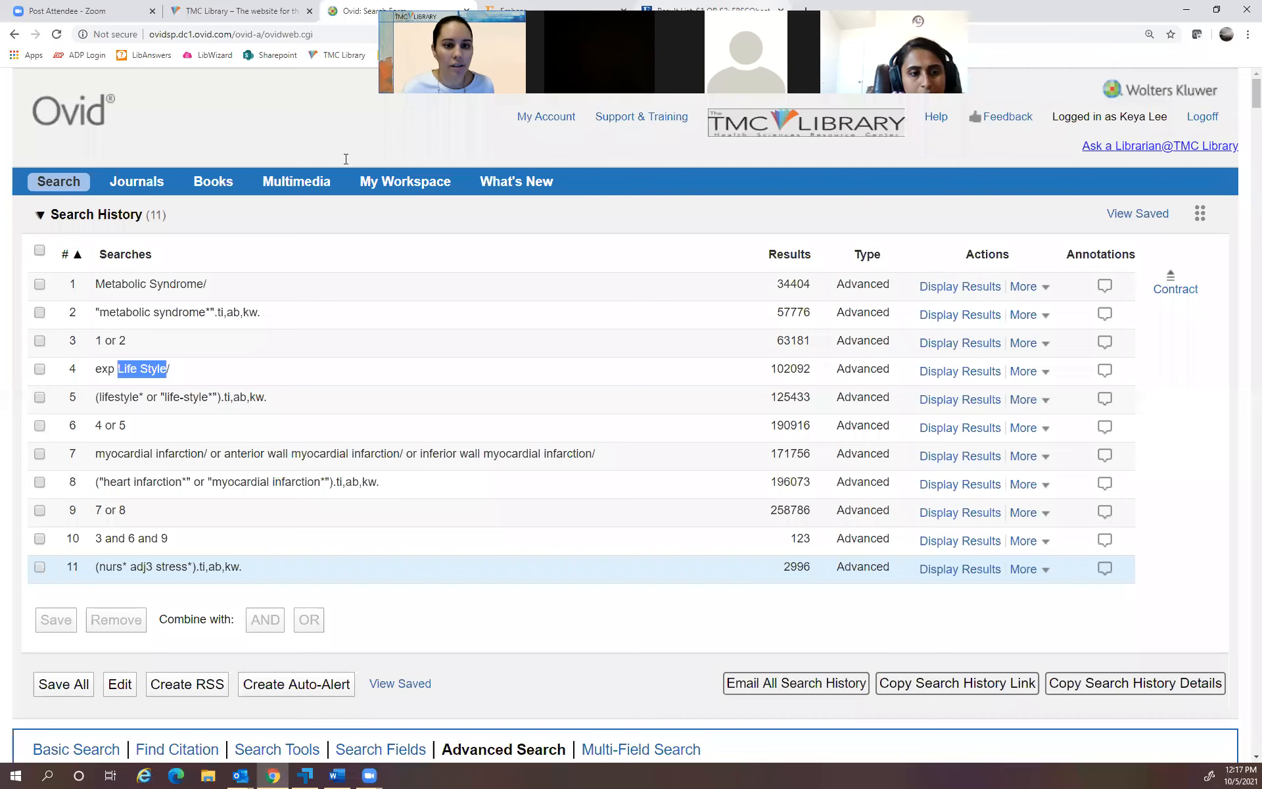
pyautogui.hotkey('ctrl', 'Tab')
pyautogui.click(207, 86)
pyautogui.click(260, 207)
pyautogui.write('Life Style')
pyautogui.click(464, 209)
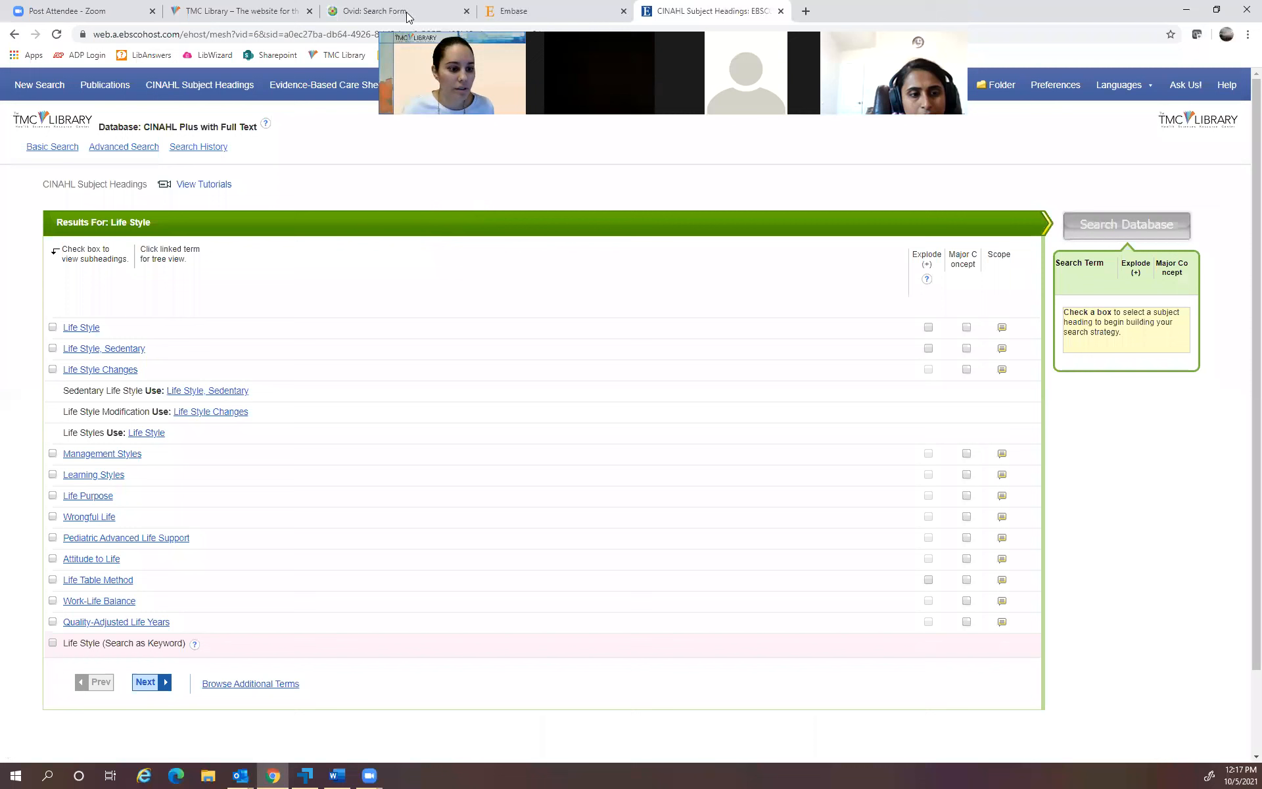
# Check Ovid's line 4 for the explode setting, and search CINAHL with the exploded subject heading Life Style.
pyautogui.click(411, 14)
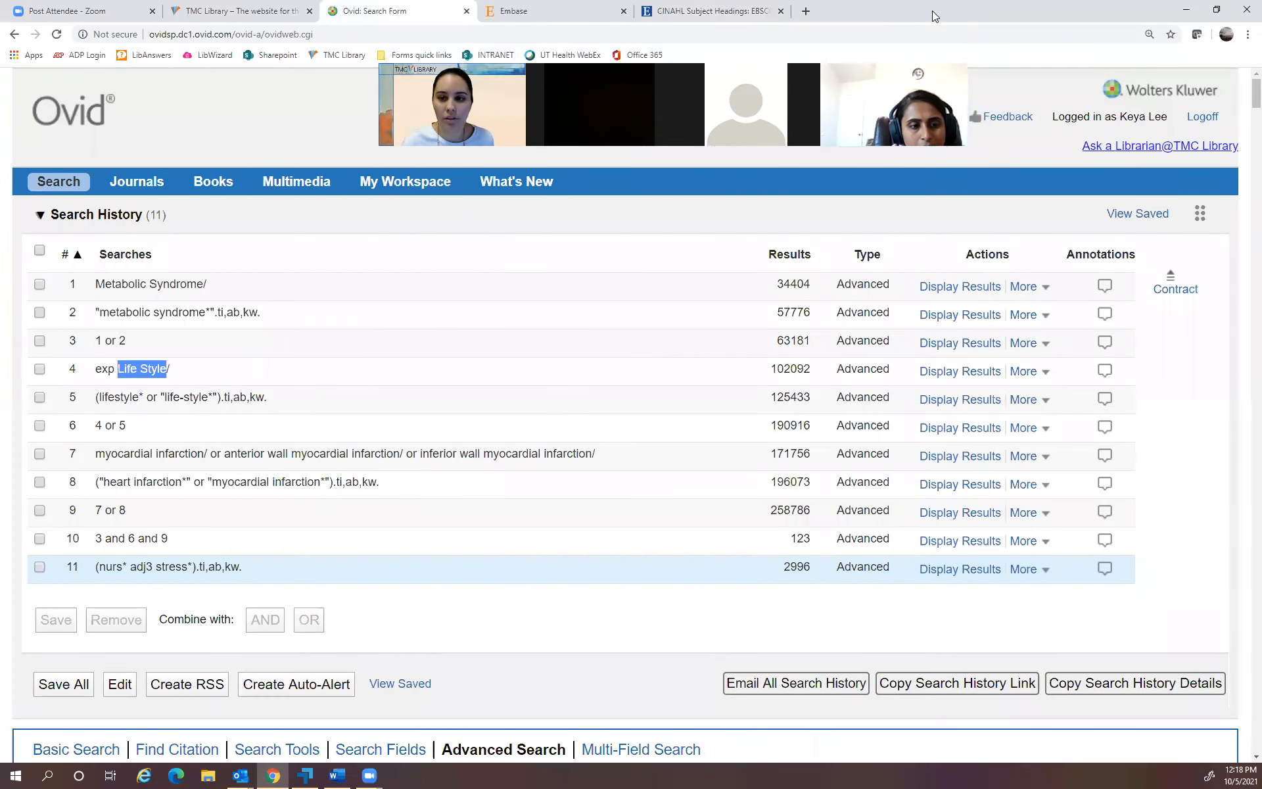
pyautogui.click(53, 329)
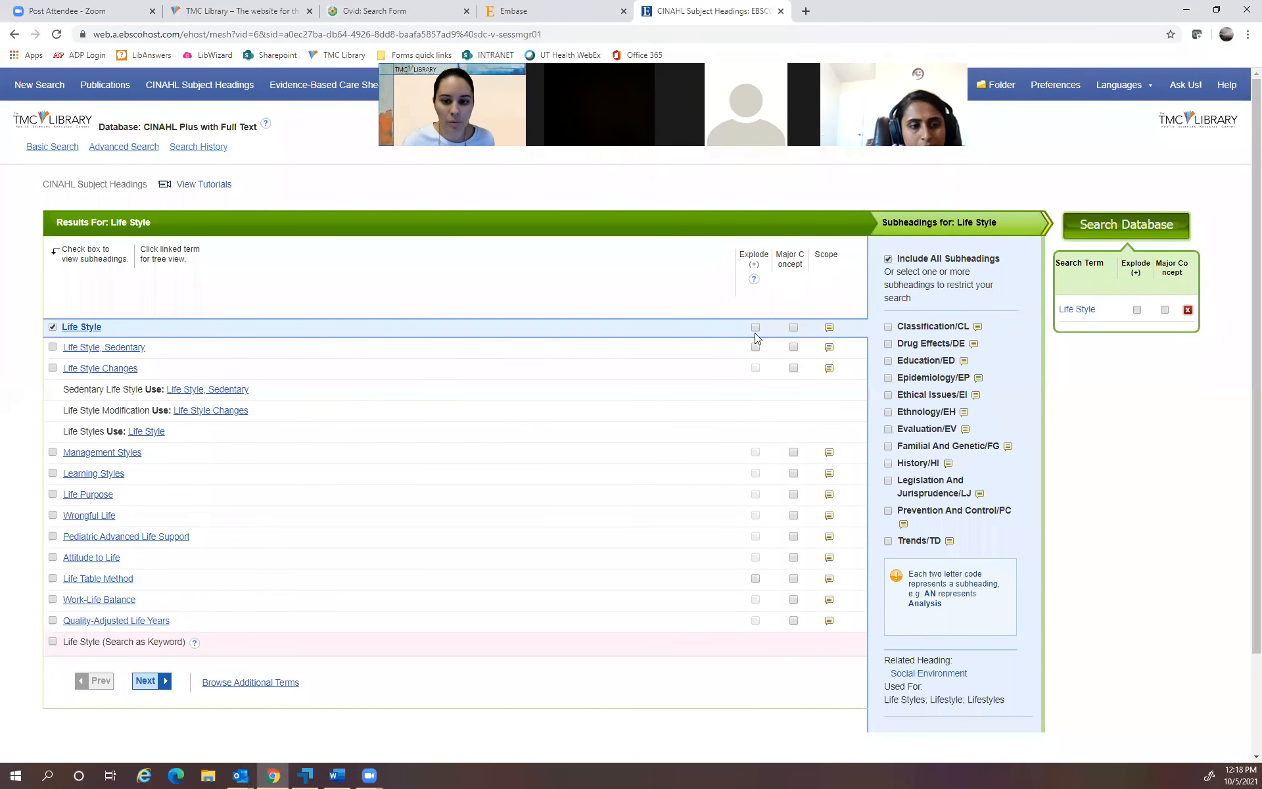
pyautogui.click(1125, 227)
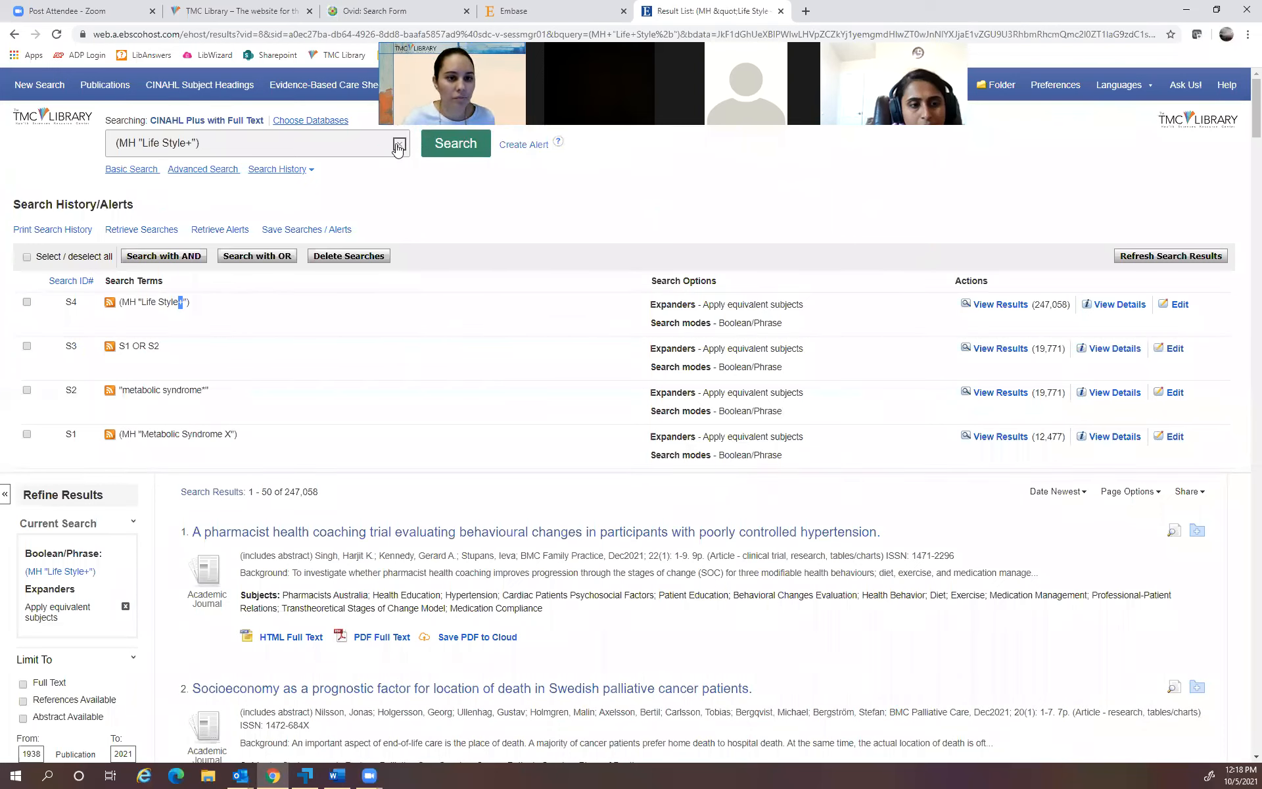
# Run Ovid's line 5 keywords (lifestyle* or "life-style*") in CINAHL, and combine S4 and S5 with OR.
pyautogui.click(397, 12)
pyautogui.moveTo(95, 399); pyautogui.dragTo(220, 396)
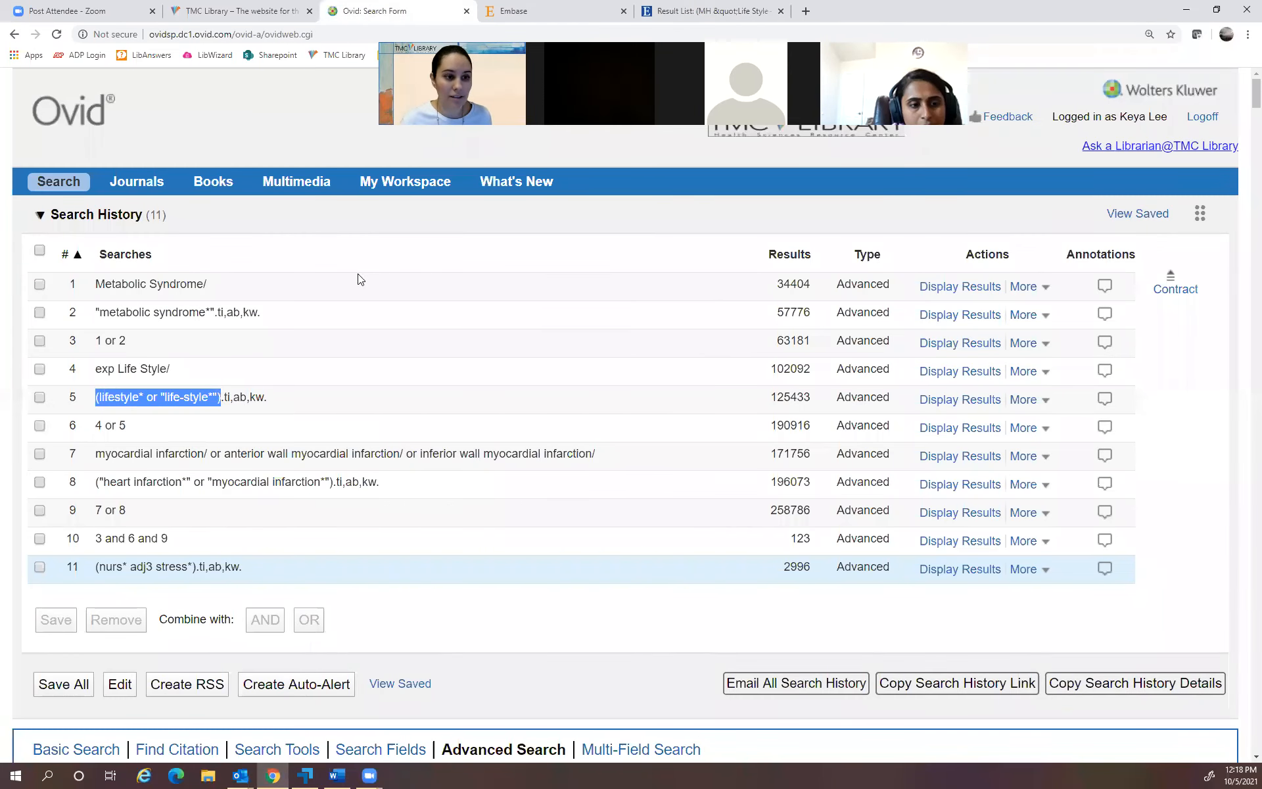
pyautogui.click(759, 18)
pyautogui.write('(lifestyle* or "life-style*")')
pyautogui.click(437, 151)
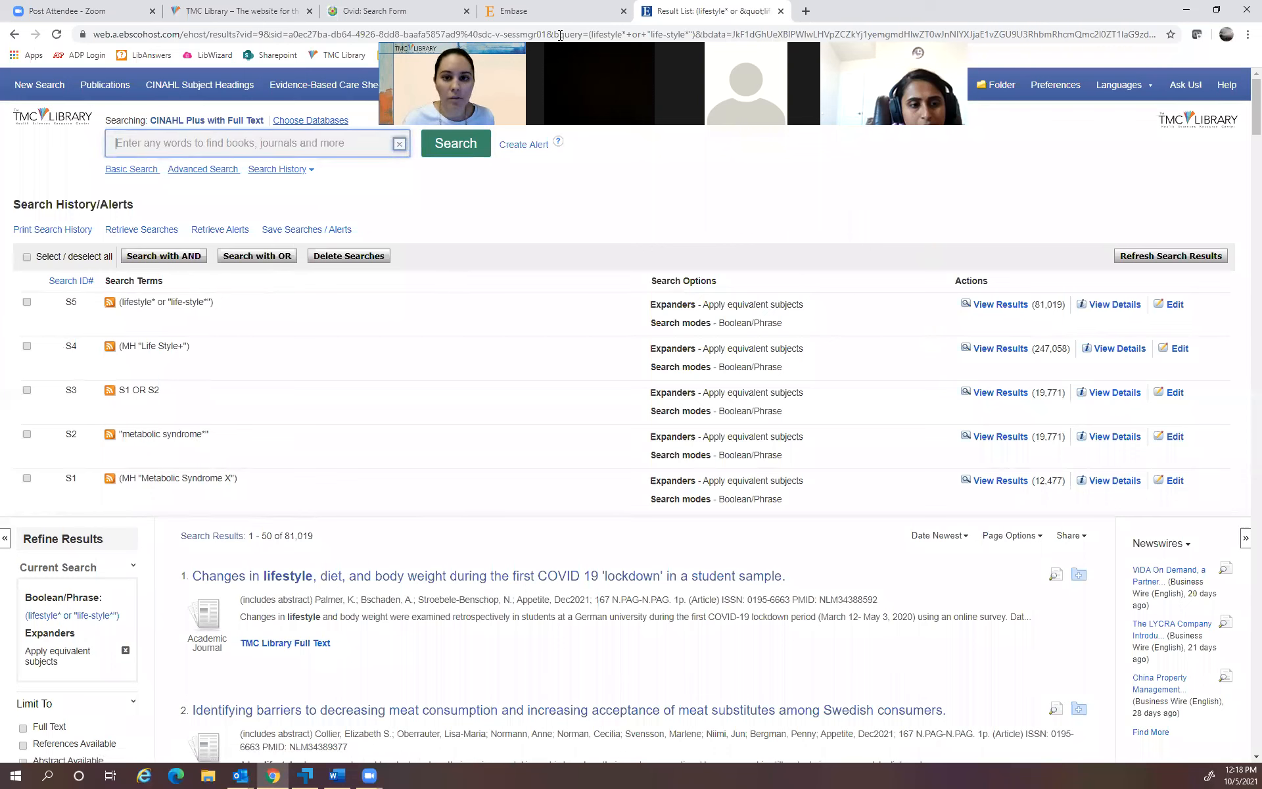
pyautogui.click(27, 303)
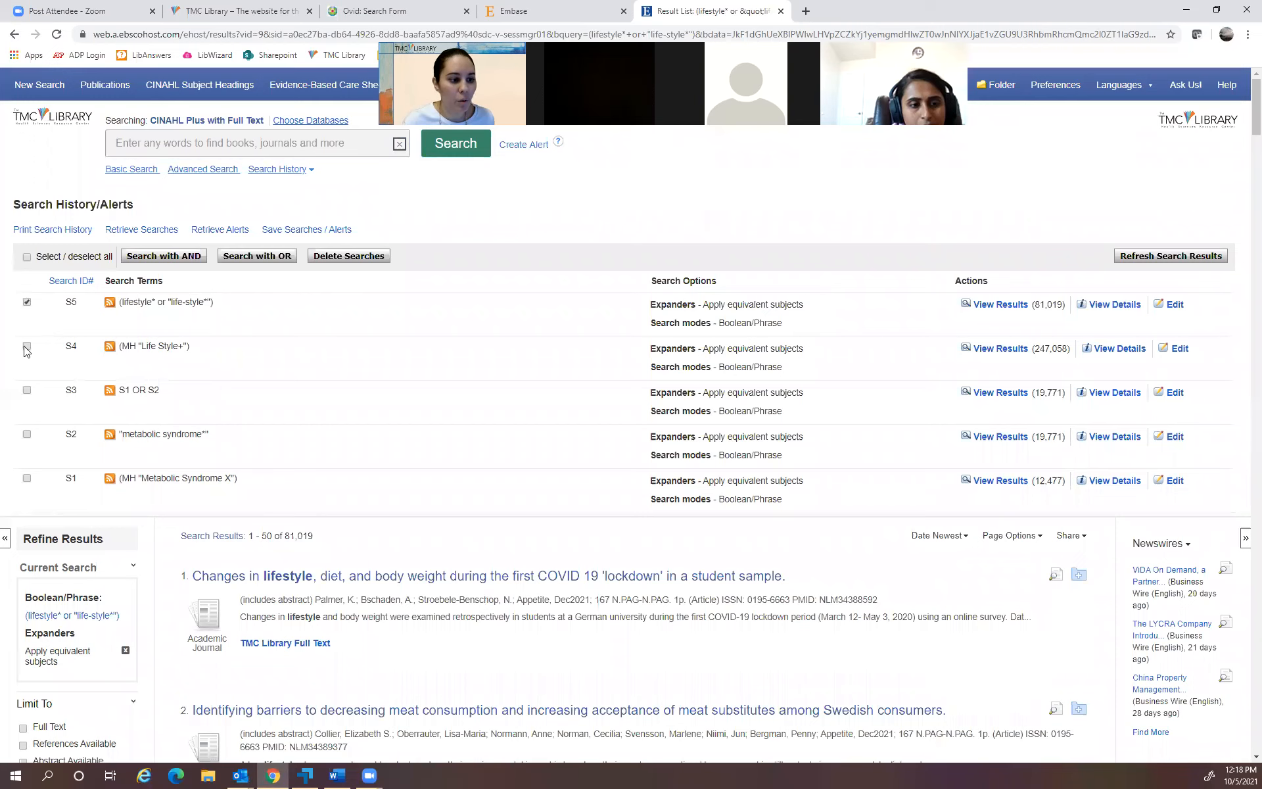
pyautogui.click(272, 258)
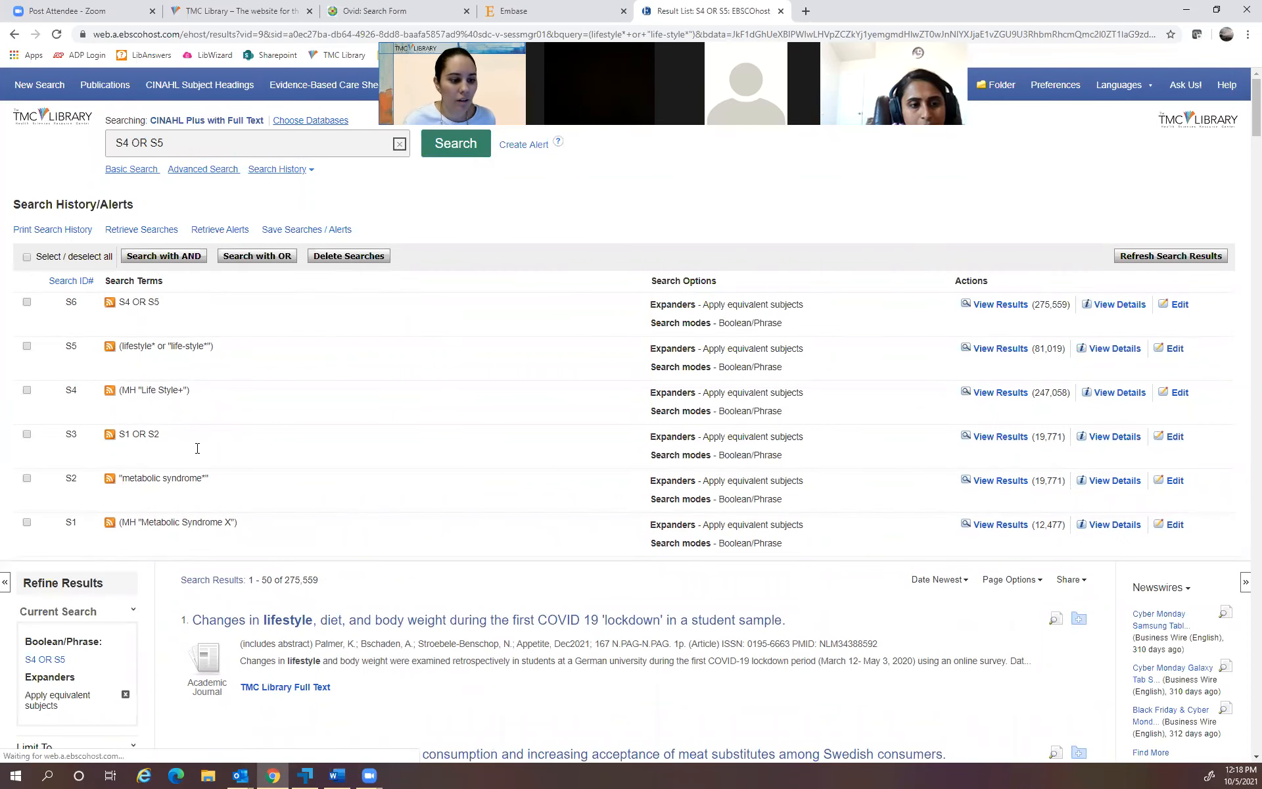
# Browse CINAHL Subject Headings for myocardial infarction, taken from Ovid's line 7, without the leading spaces.
pyautogui.click(375, 12)
pyautogui.moveTo(95, 454); pyautogui.dragTo(196, 453)
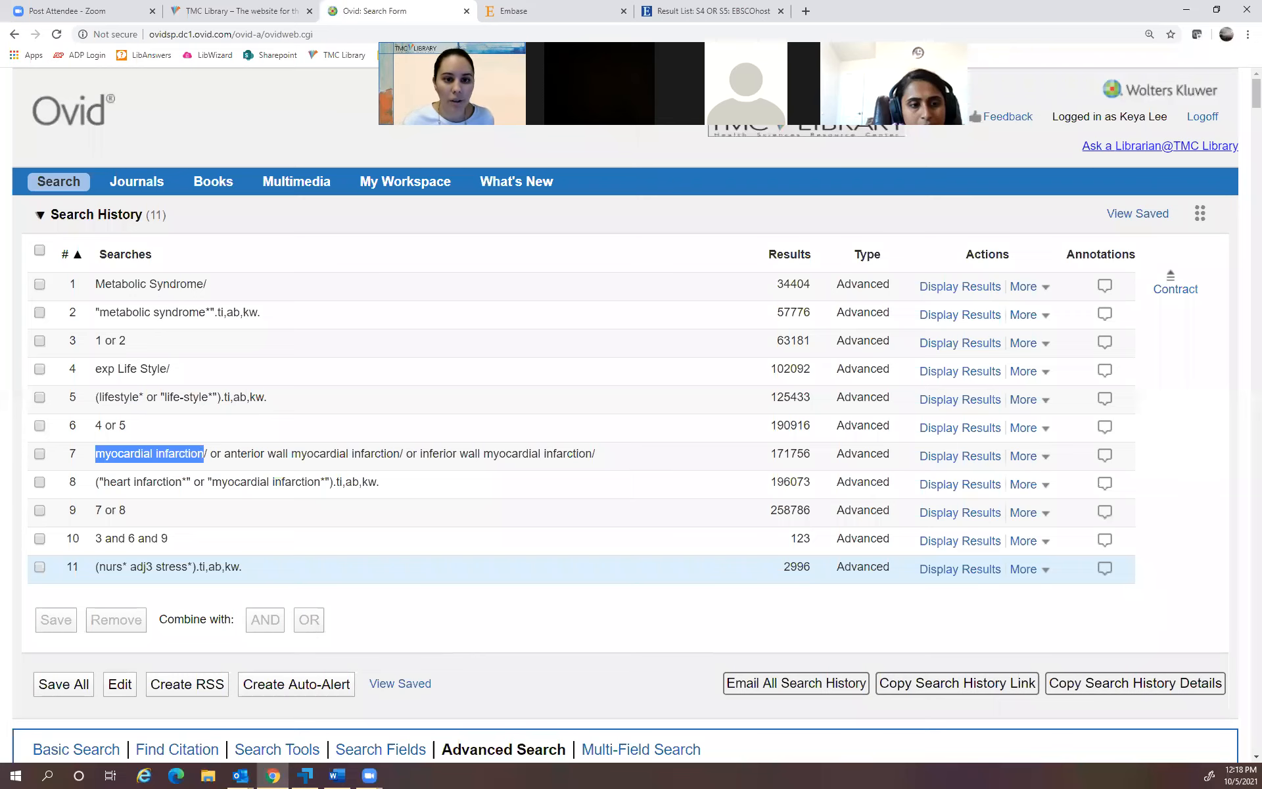
pyautogui.hotkey('ctrl', 'Tab')
pyautogui.click(236, 89)
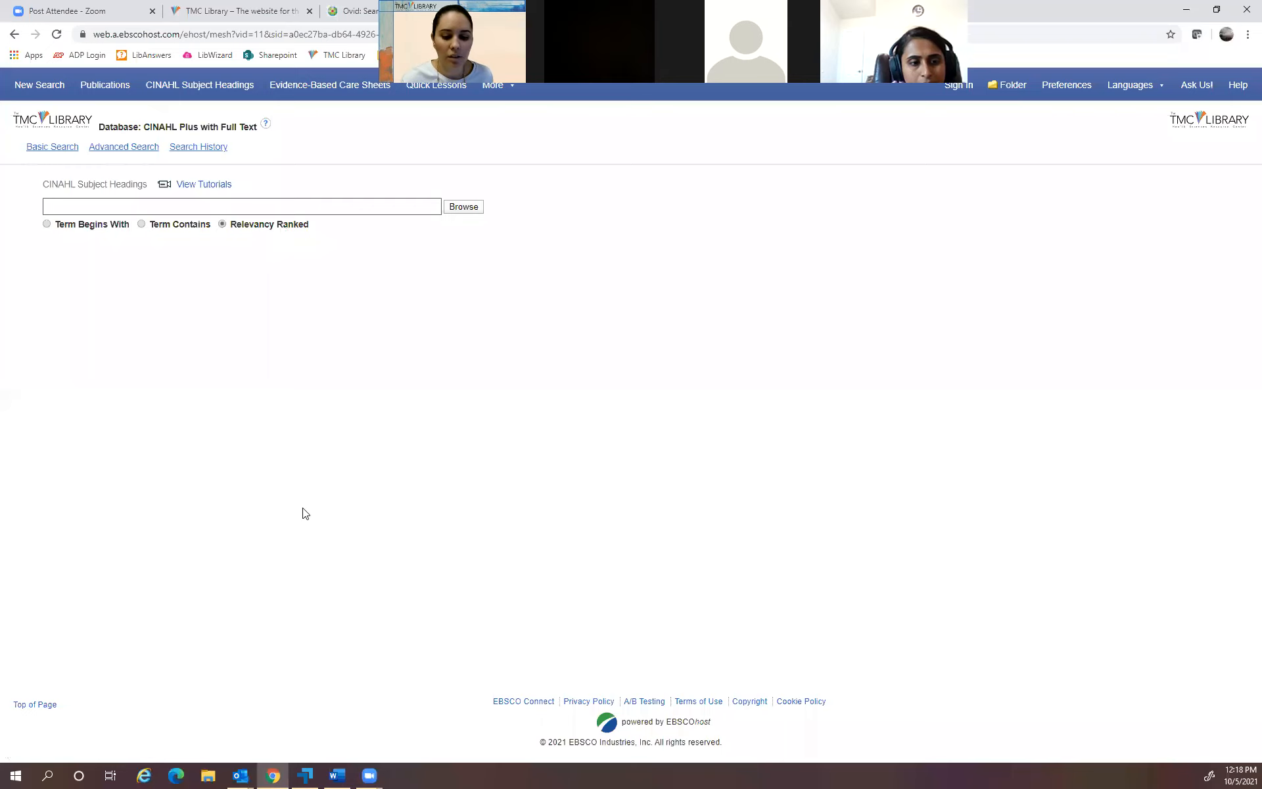
pyautogui.click(310, 203)
pyautogui.write('myocardial infarction')
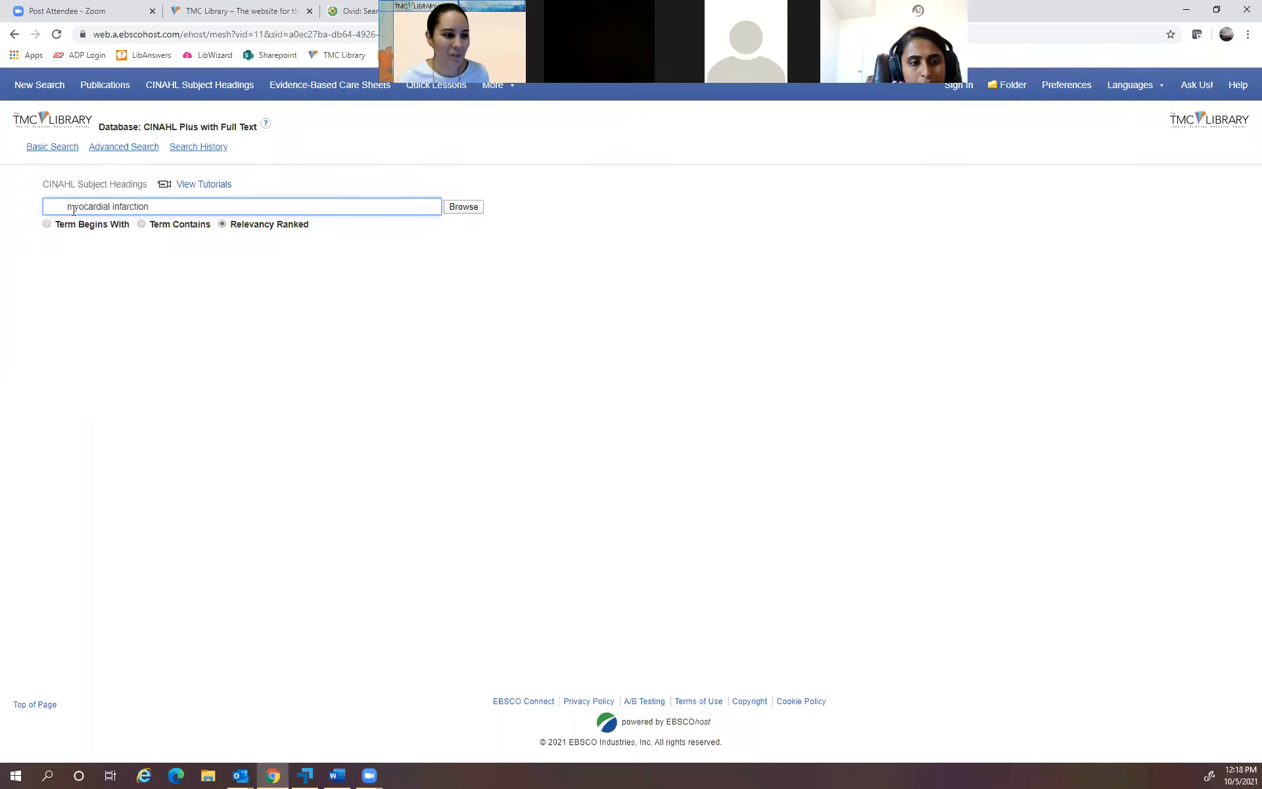
pyautogui.press('BackSpace')
pyautogui.press('BackSpace')
pyautogui.press('BackSpace')
pyautogui.press('BackSpace')
pyautogui.press('BackSpace')
pyautogui.press('BackSpace')
pyautogui.press('BackSpace')
pyautogui.press('BackSpace')
pyautogui.press('BackSpace')
pyautogui.press('BackSpace')
pyautogui.click(462, 207)
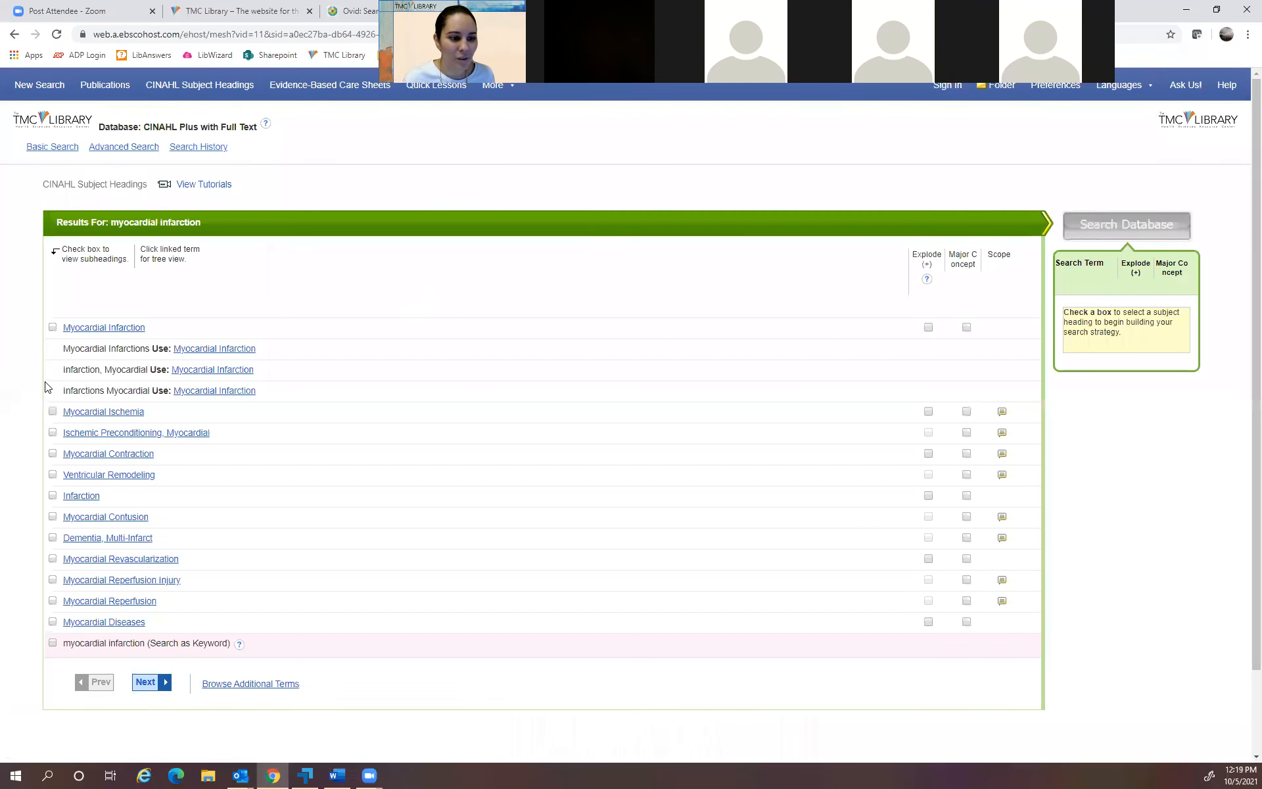
# Search CINAHL with the unexploded subject heading Myocardial Infarction, and clear the search box.
pyautogui.click(52, 327)
pyautogui.click(1168, 228)
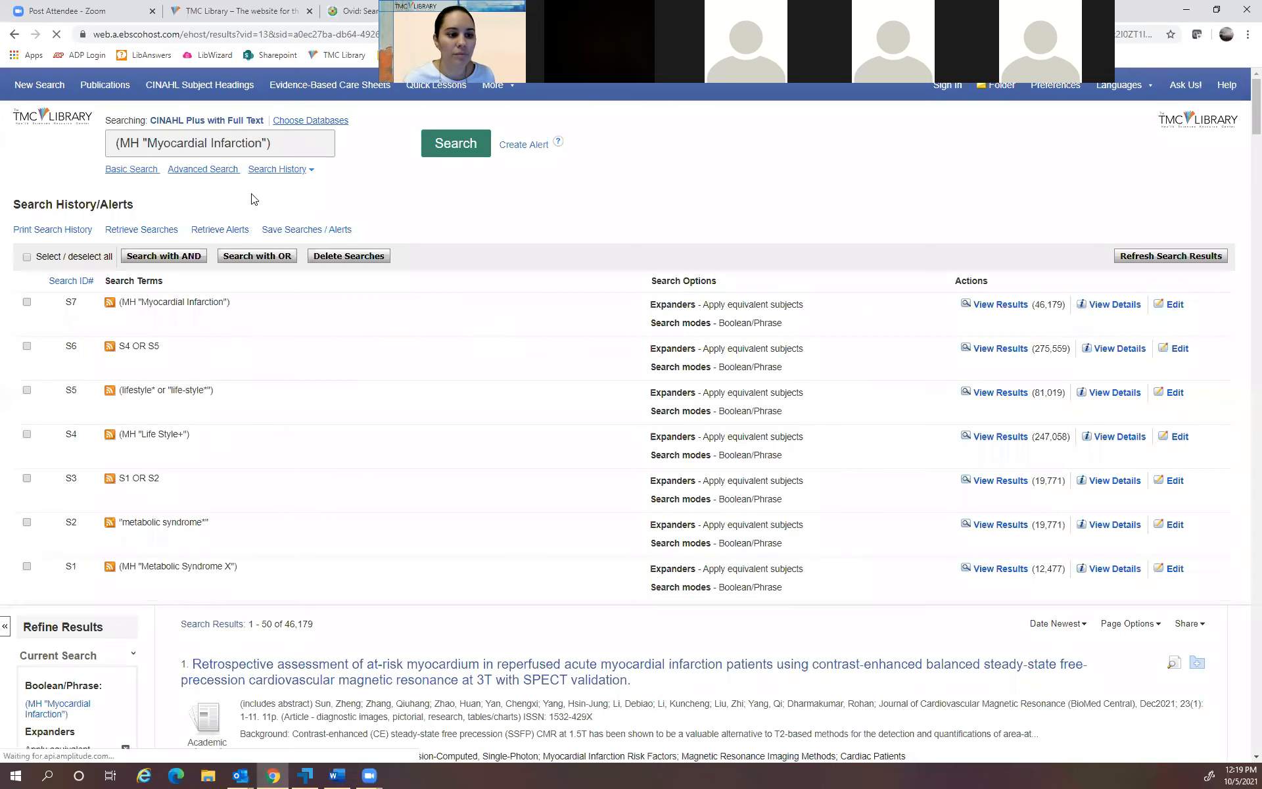
pyautogui.click(398, 144)
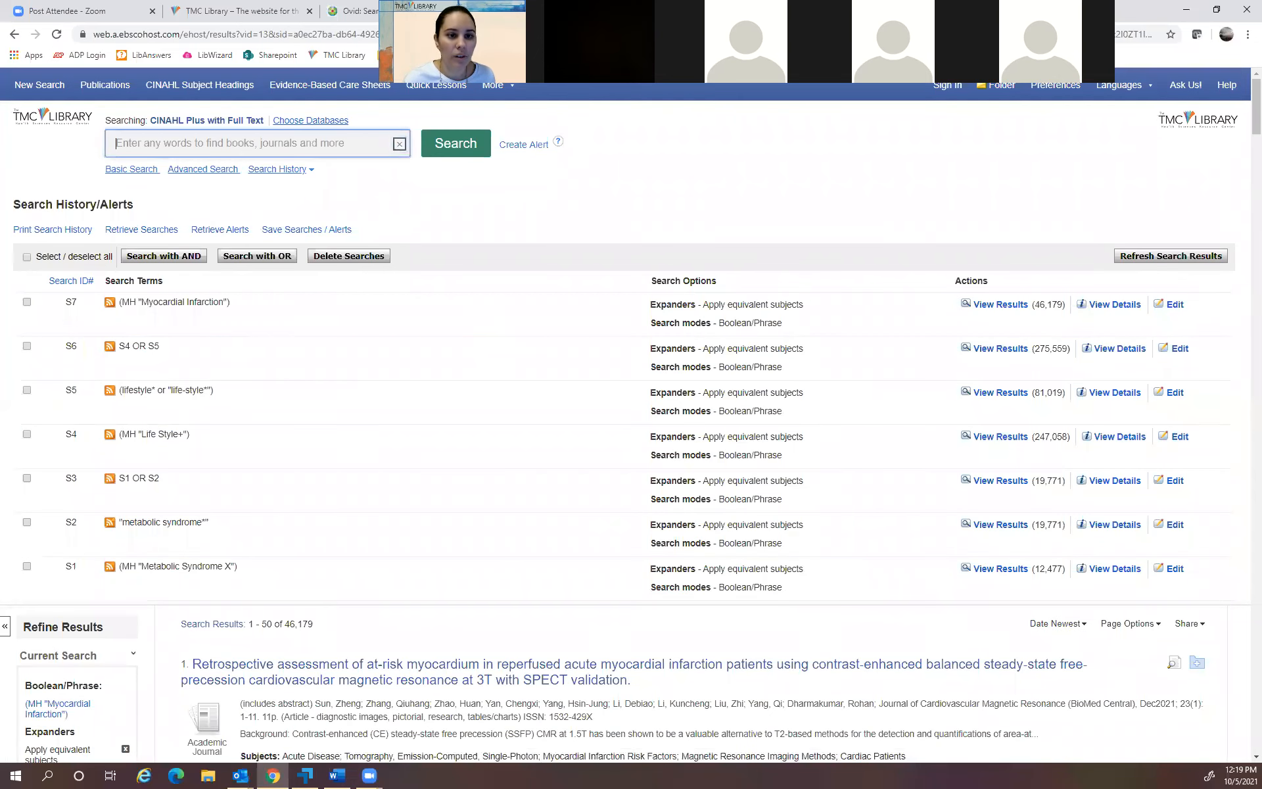
# Browse CINAHL Subject Headings for anterior wall myocardial infarction, copied from Ovid's line 7.
pyautogui.click(374, 12)
pyautogui.moveTo(225, 454); pyautogui.dragTo(390, 458)
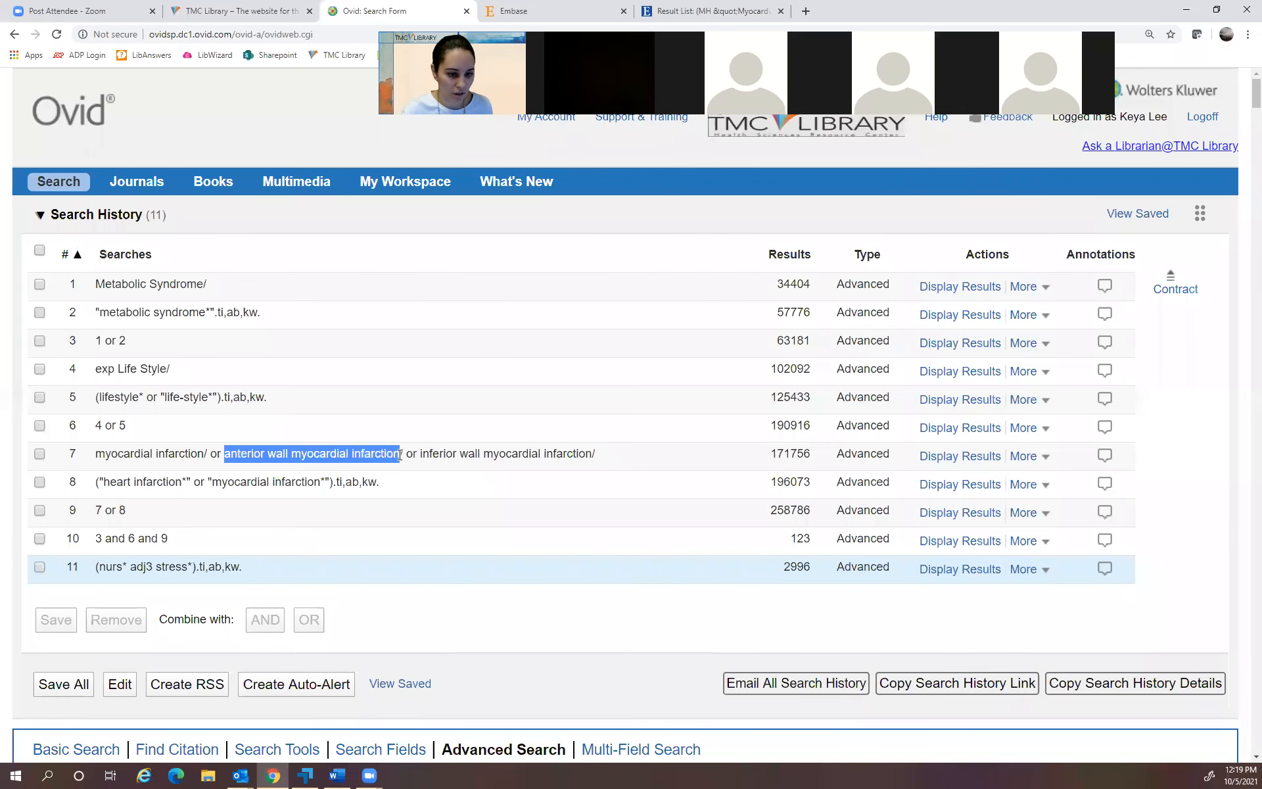
pyautogui.click(762, 20)
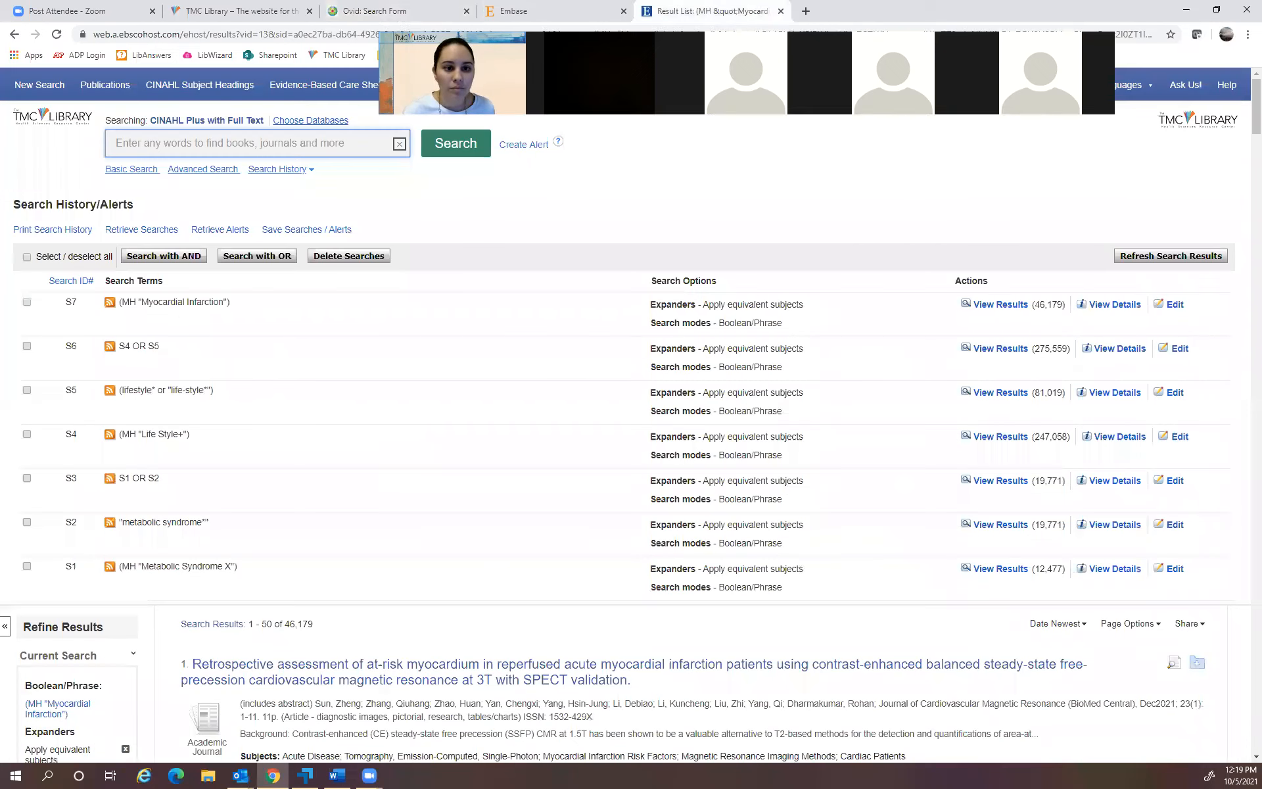
pyautogui.click(194, 92)
pyautogui.click(369, 208)
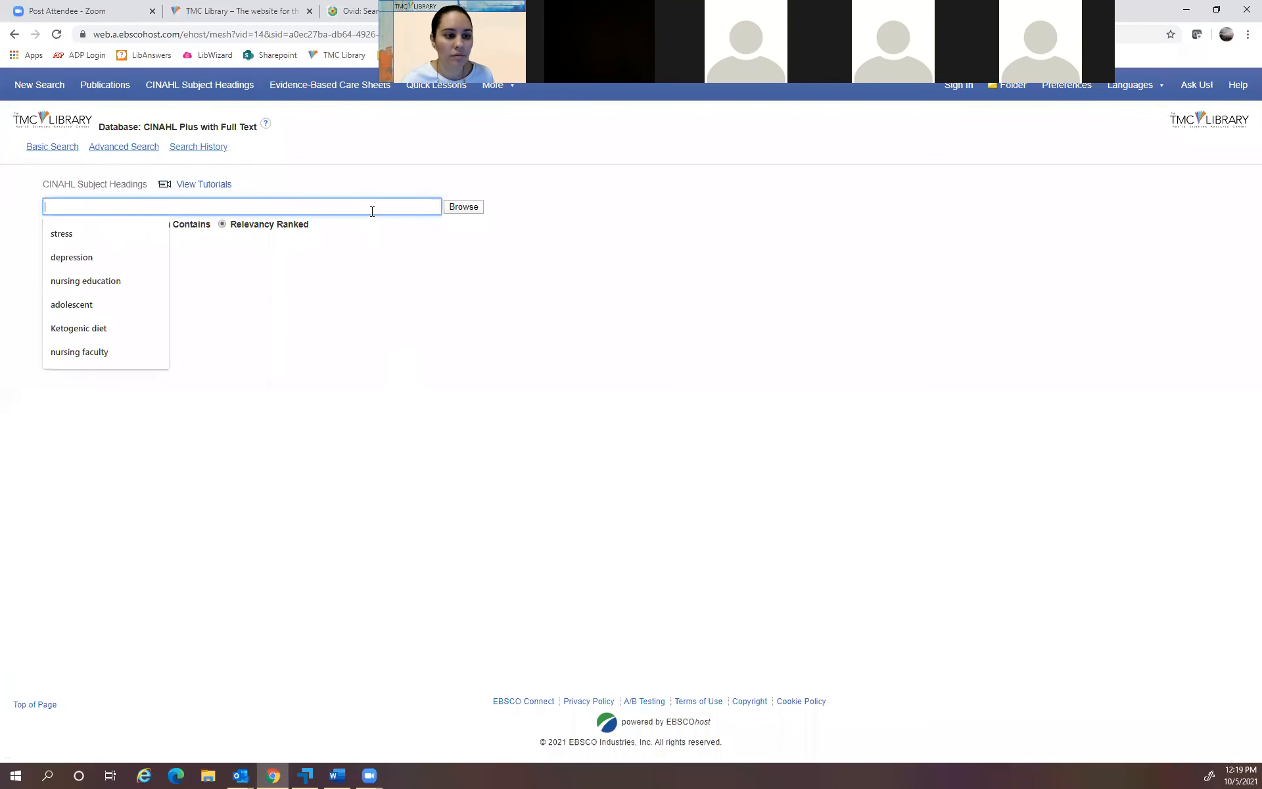
pyautogui.write('anterior wall myocardial infarction')
pyautogui.click(464, 212)
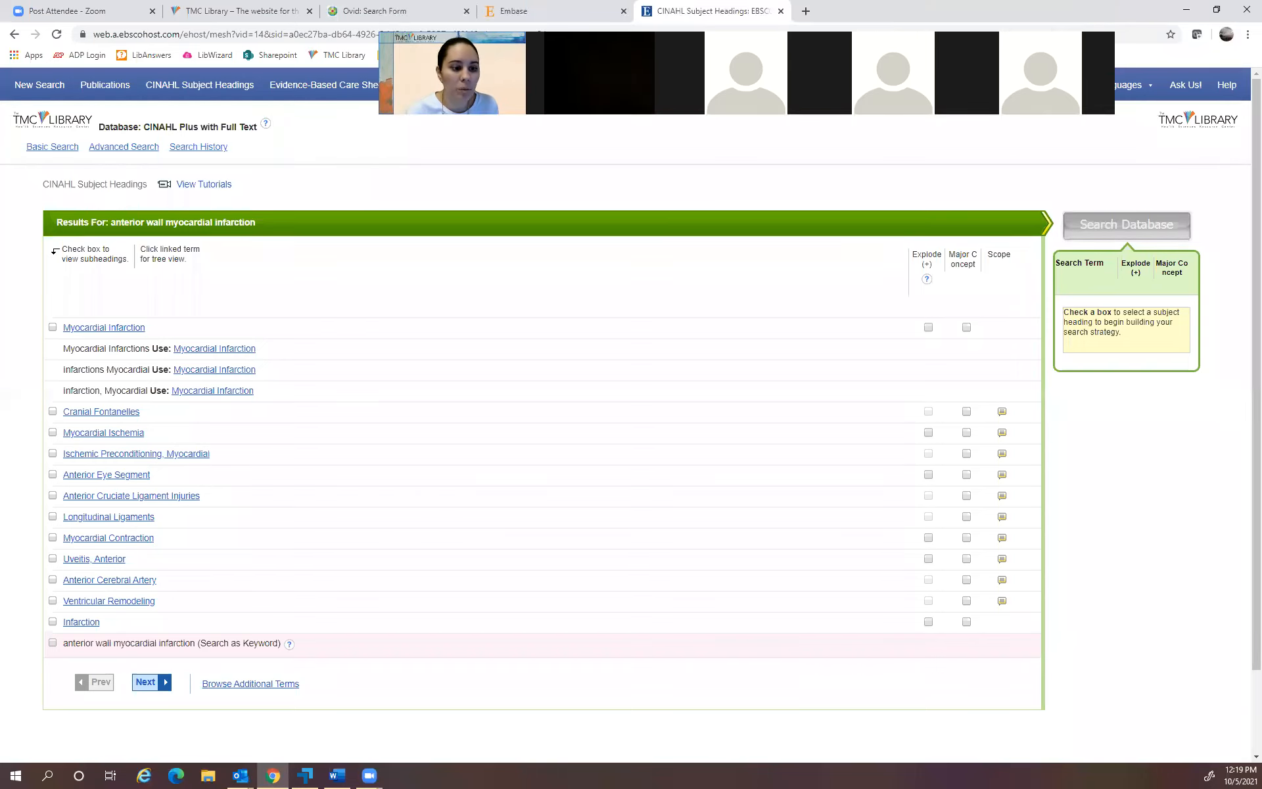
# Compare the CINAHL headings with Ovid's line 7, and return to the CINAHL search history with the Myocardial Infarction results.
pyautogui.click(399, 11)
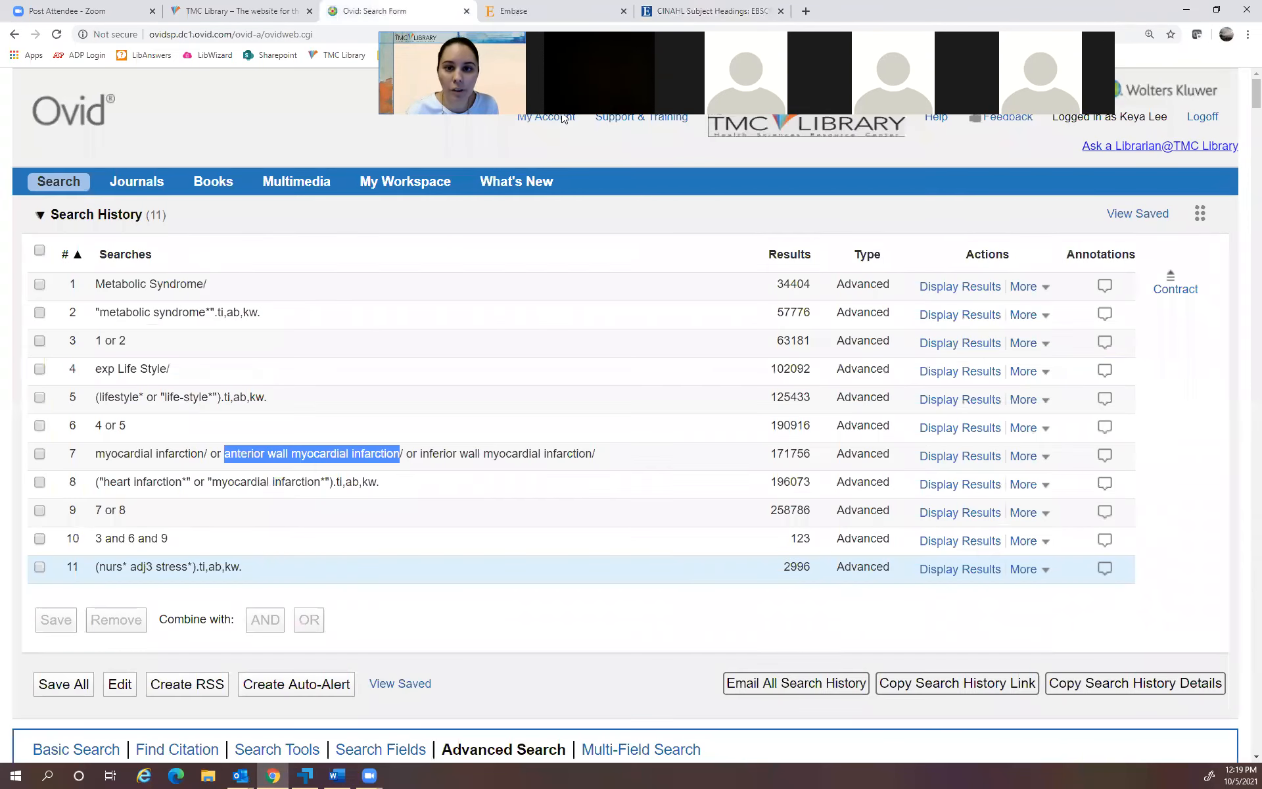
pyautogui.click(761, 14)
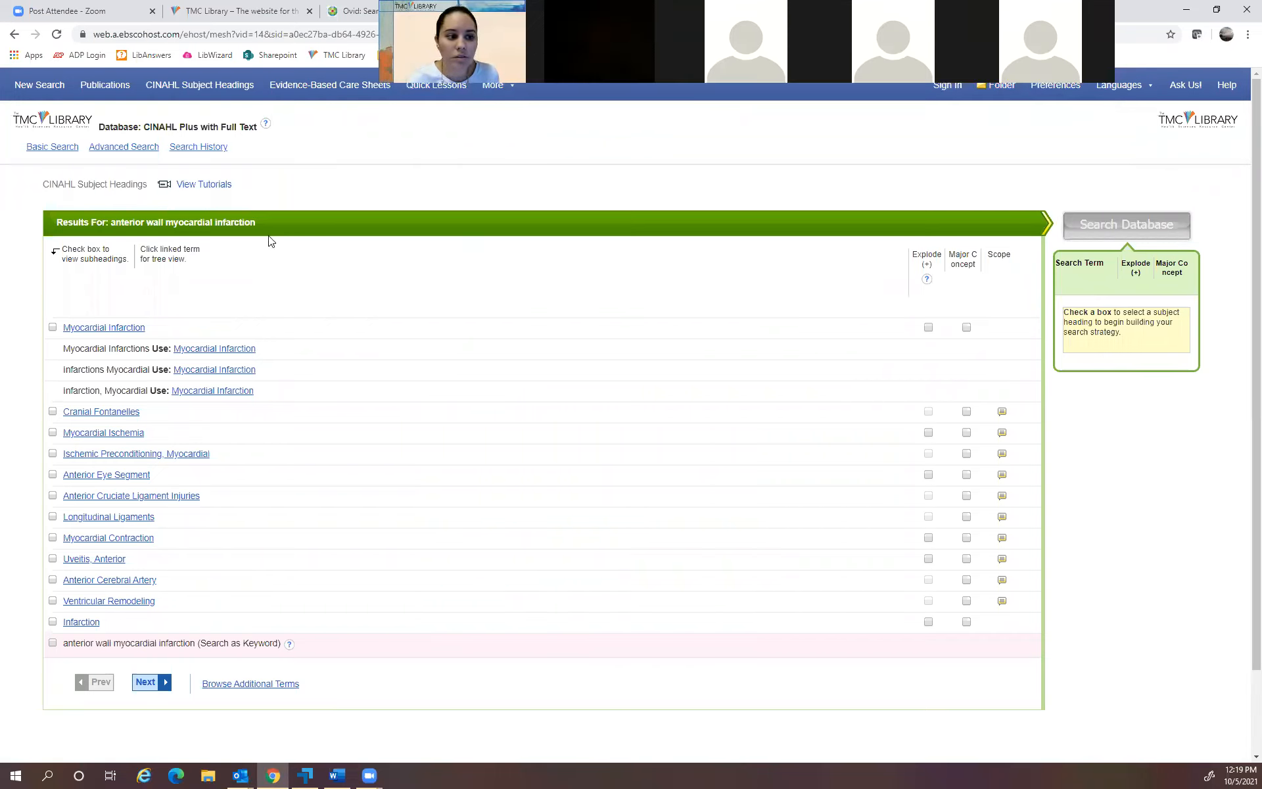
pyautogui.click(15, 36)
pyautogui.click(14, 36)
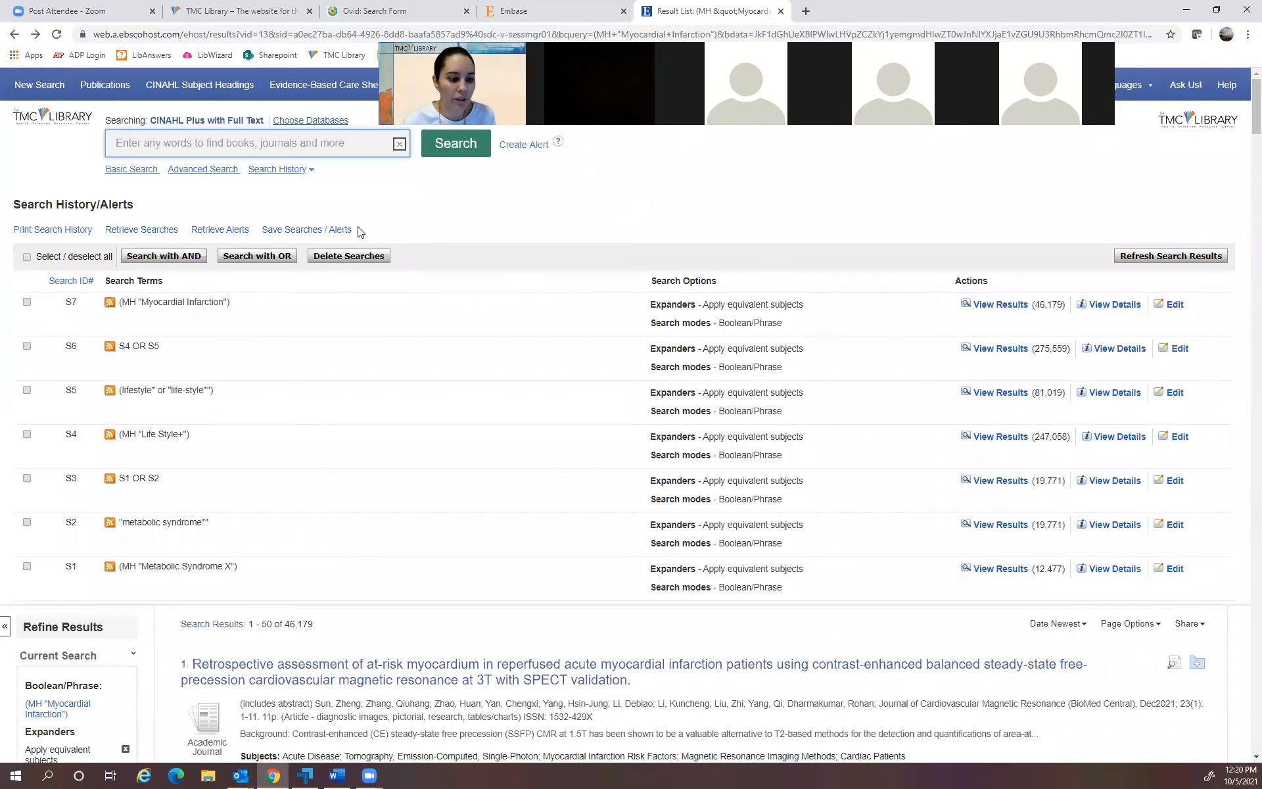
# Copy ("heart infarction*" or "myocardial infarction*") from Ovid's line 8, without the field codes, into the CINAHL search box.
pyautogui.click(375, 11)
pyautogui.moveTo(96, 483); pyautogui.dragTo(332, 490)
pyautogui.hotkey('ctrl', 'c')
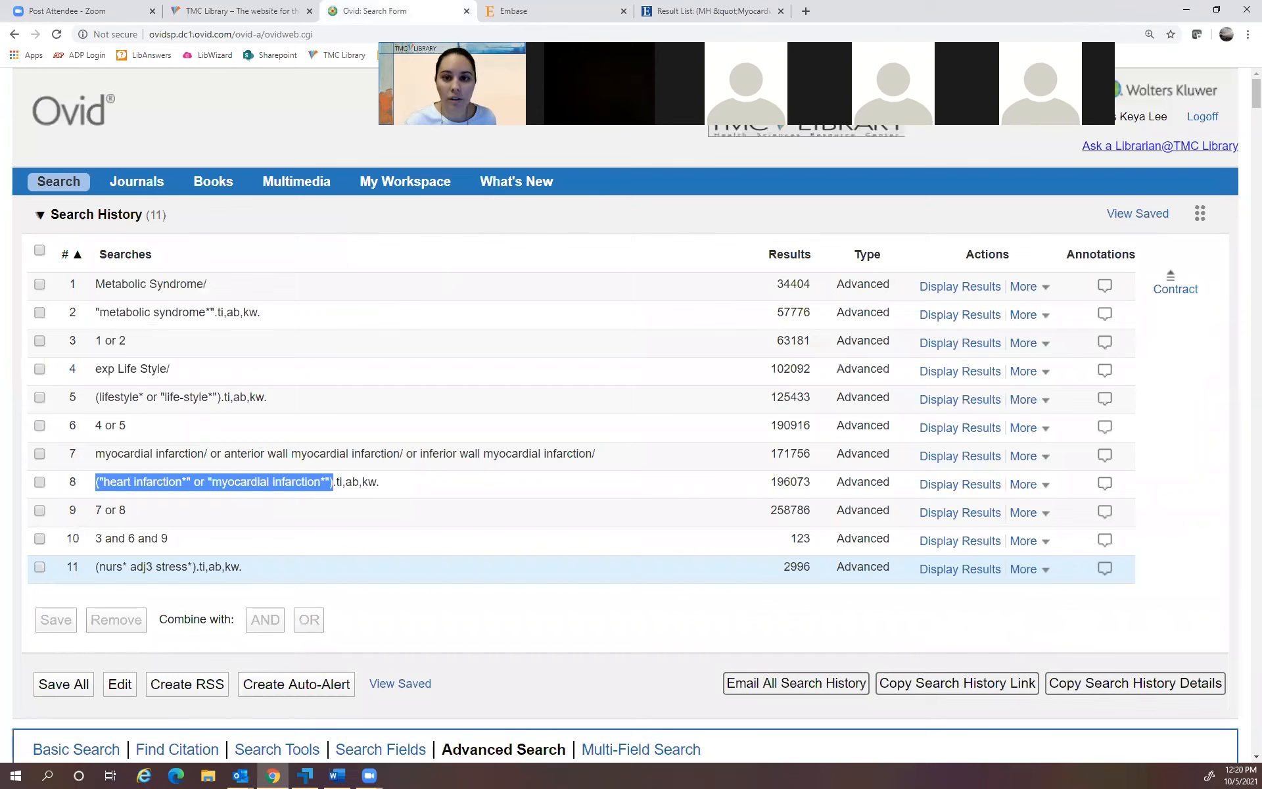
pyautogui.click(713, 12)
pyautogui.click(249, 146)
pyautogui.hotkey('ctrl', 'v')
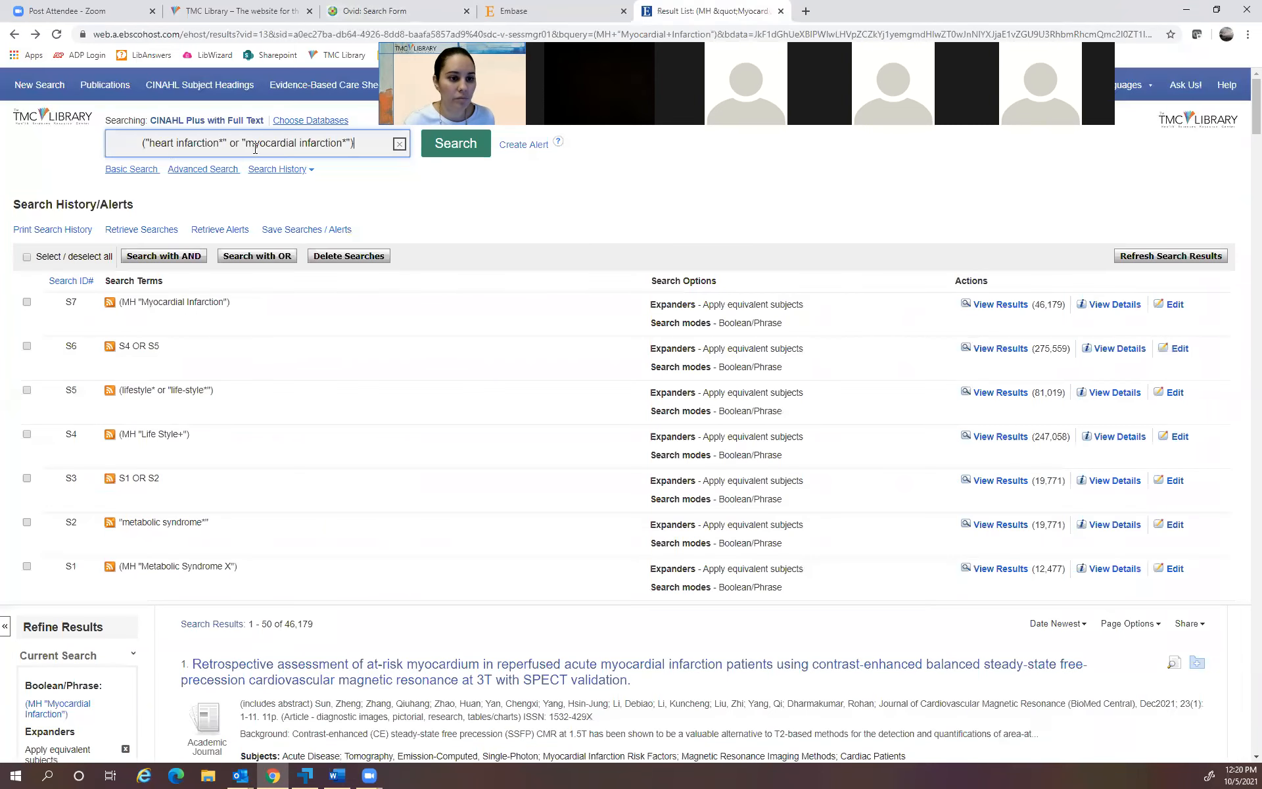
# Remove the leading spaces before the infarction keywords and run the CINAHL search.
pyautogui.press('BackSpace')
pyautogui.press('BackSpace')
pyautogui.press('BackSpace')
pyautogui.press('BackSpace')
pyautogui.press('BackSpace')
pyautogui.press('BackSpace')
pyautogui.press('BackSpace')
pyautogui.press('BackSpace')
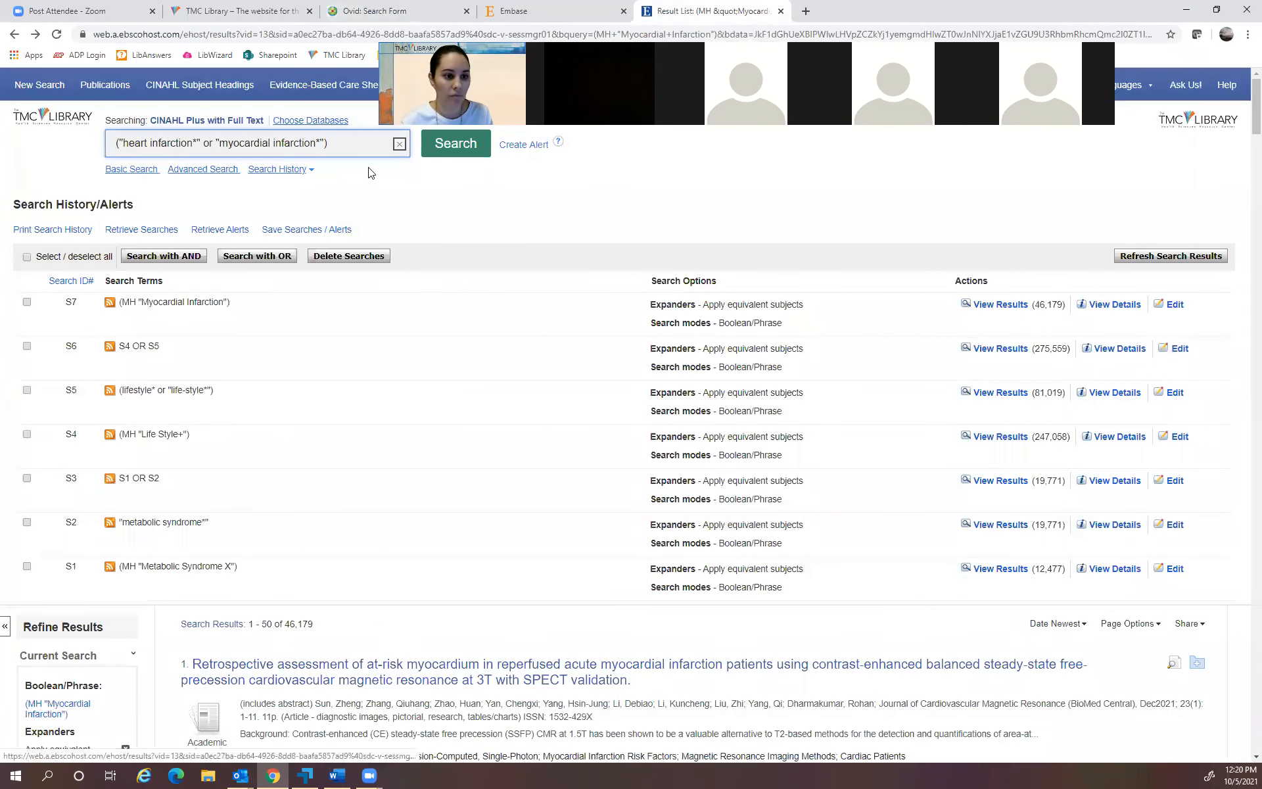
pyautogui.click(445, 157)
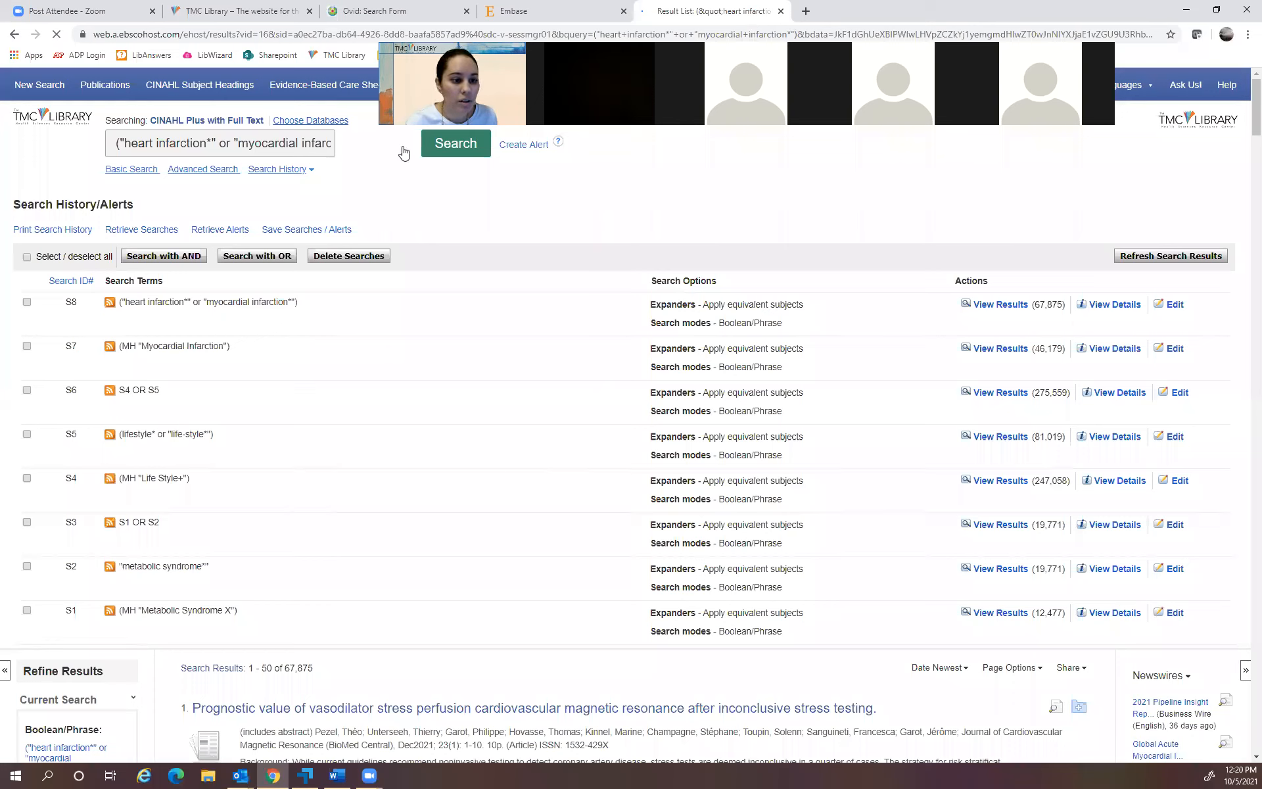
# Combine searches S7 and S8 with OR, and clear the search box.
pyautogui.click(27, 346)
pyautogui.click(27, 302)
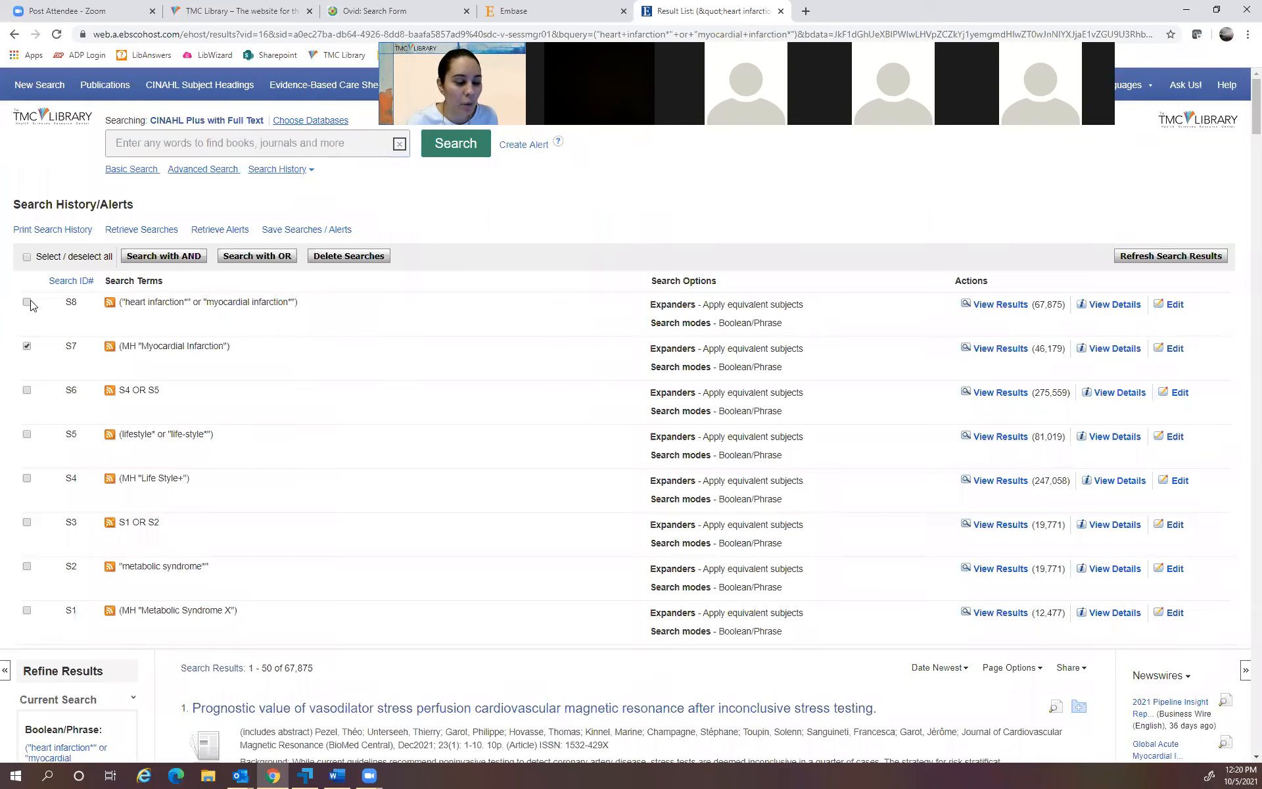
pyautogui.click(235, 258)
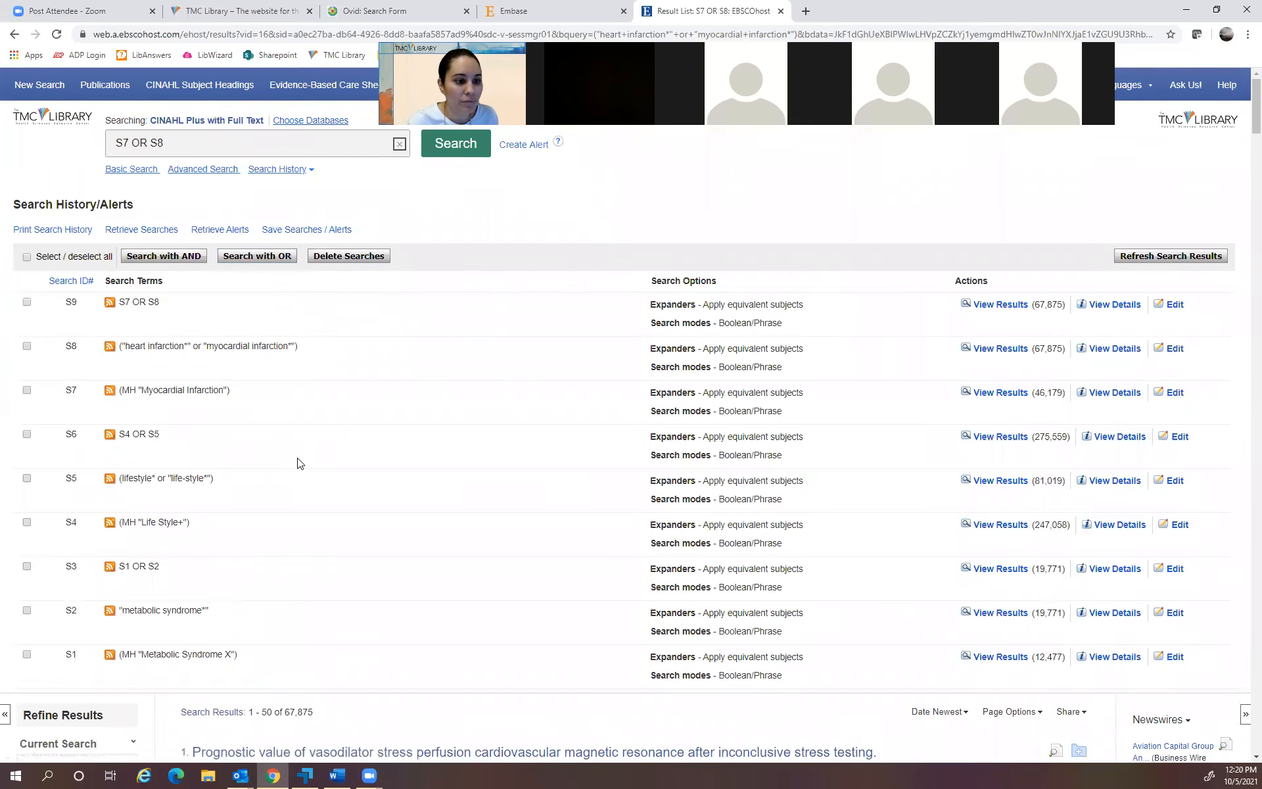
pyautogui.click(399, 144)
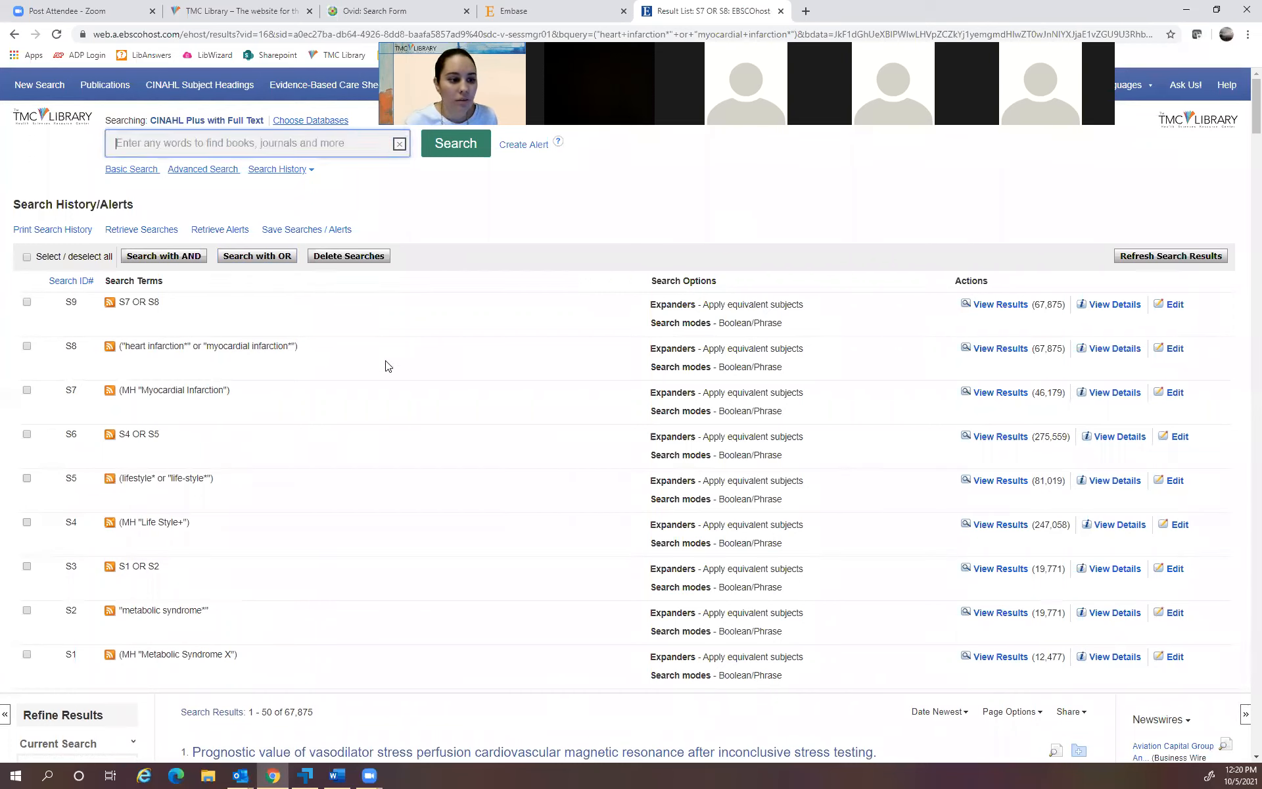
# Combine searches S3, S6 and S9 with AND as in Ovid's line 10, and clear the search box.
pyautogui.click(359, 13)
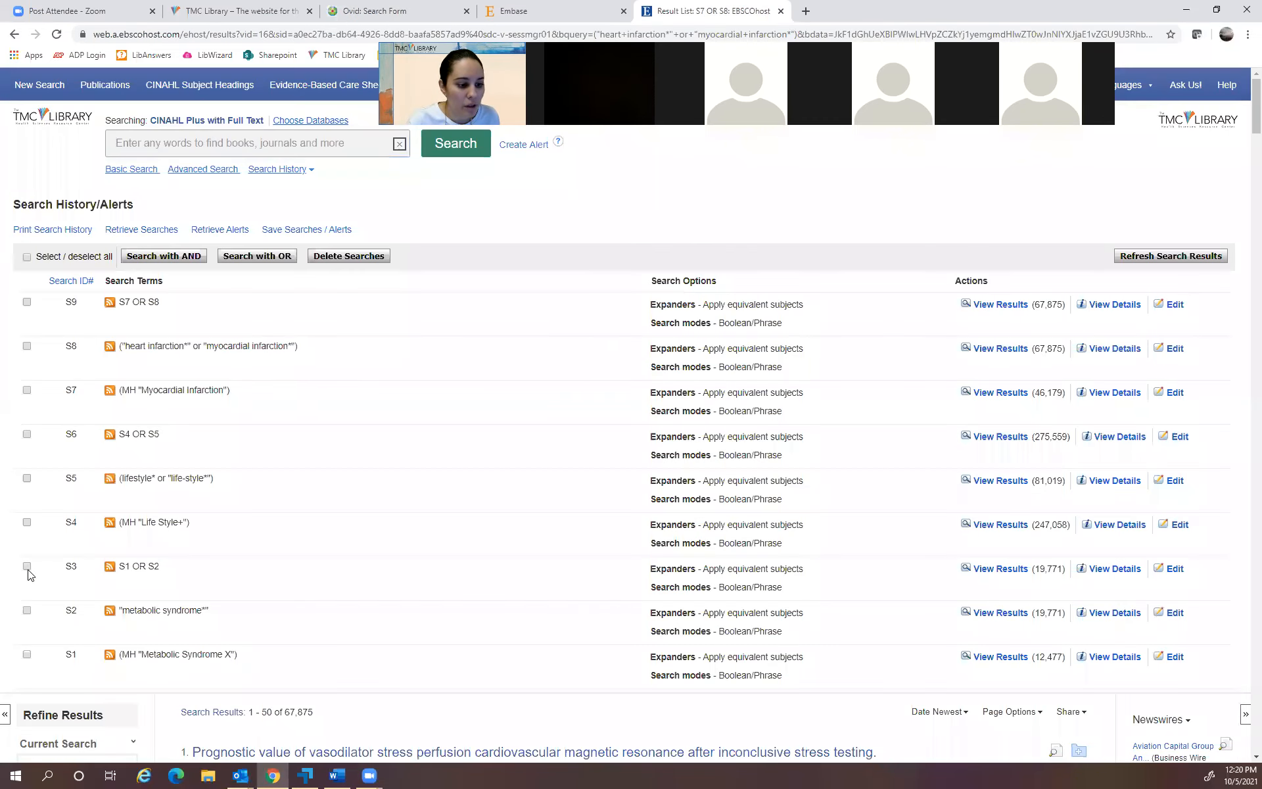
pyautogui.click(27, 566)
pyautogui.click(29, 435)
pyautogui.click(27, 303)
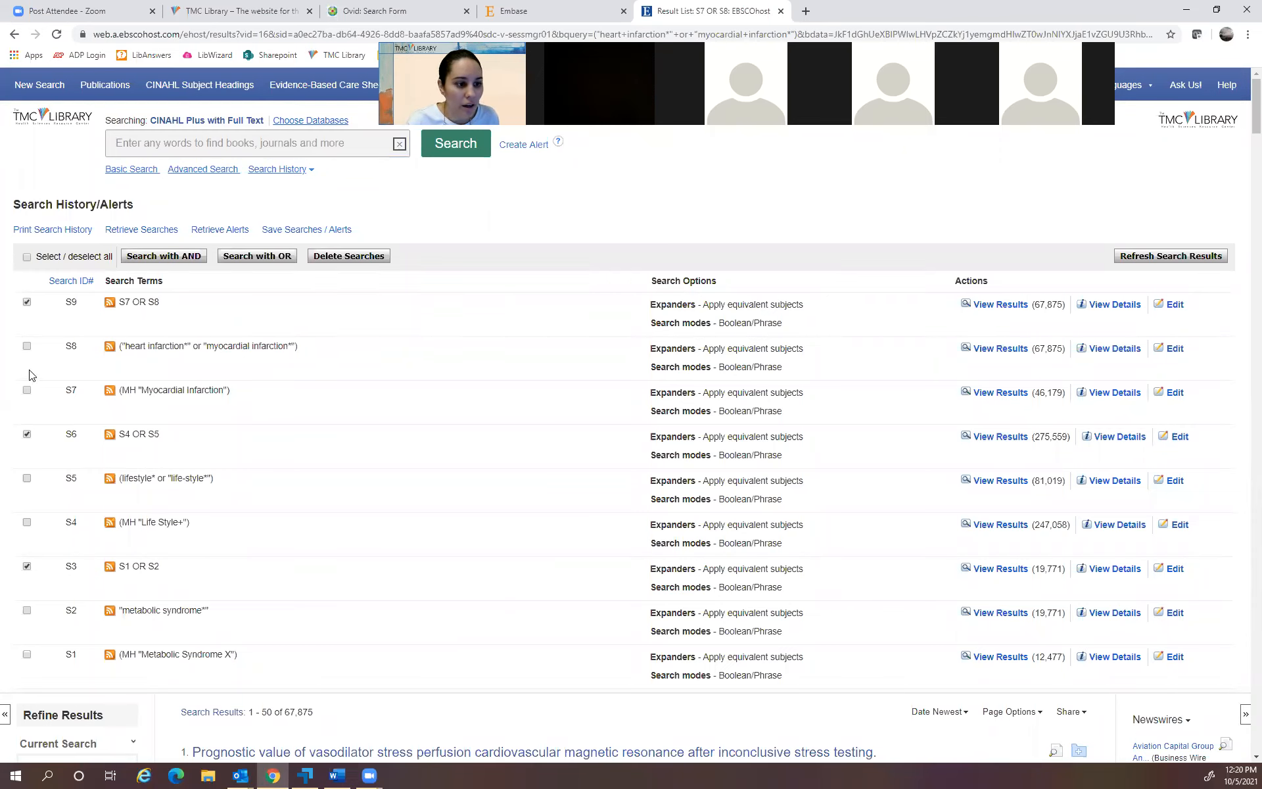
pyautogui.click(164, 256)
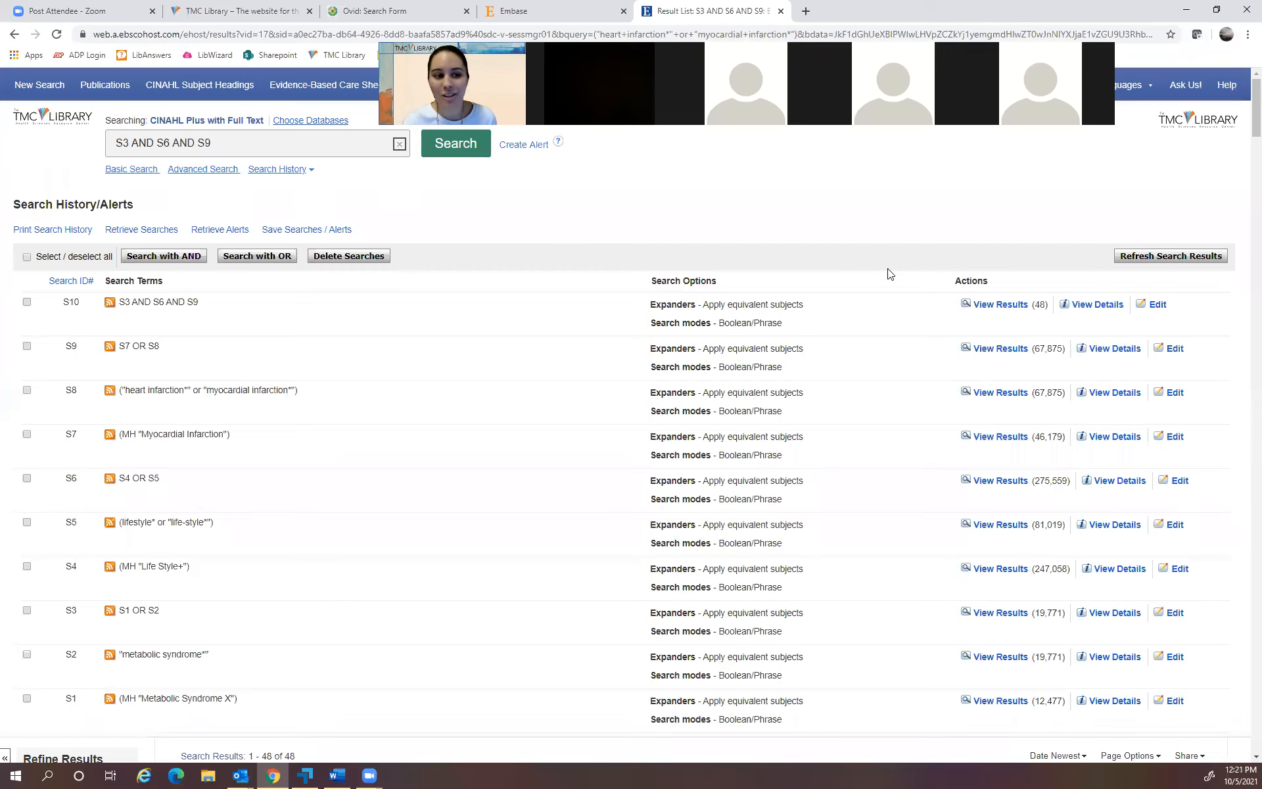
pyautogui.click(400, 144)
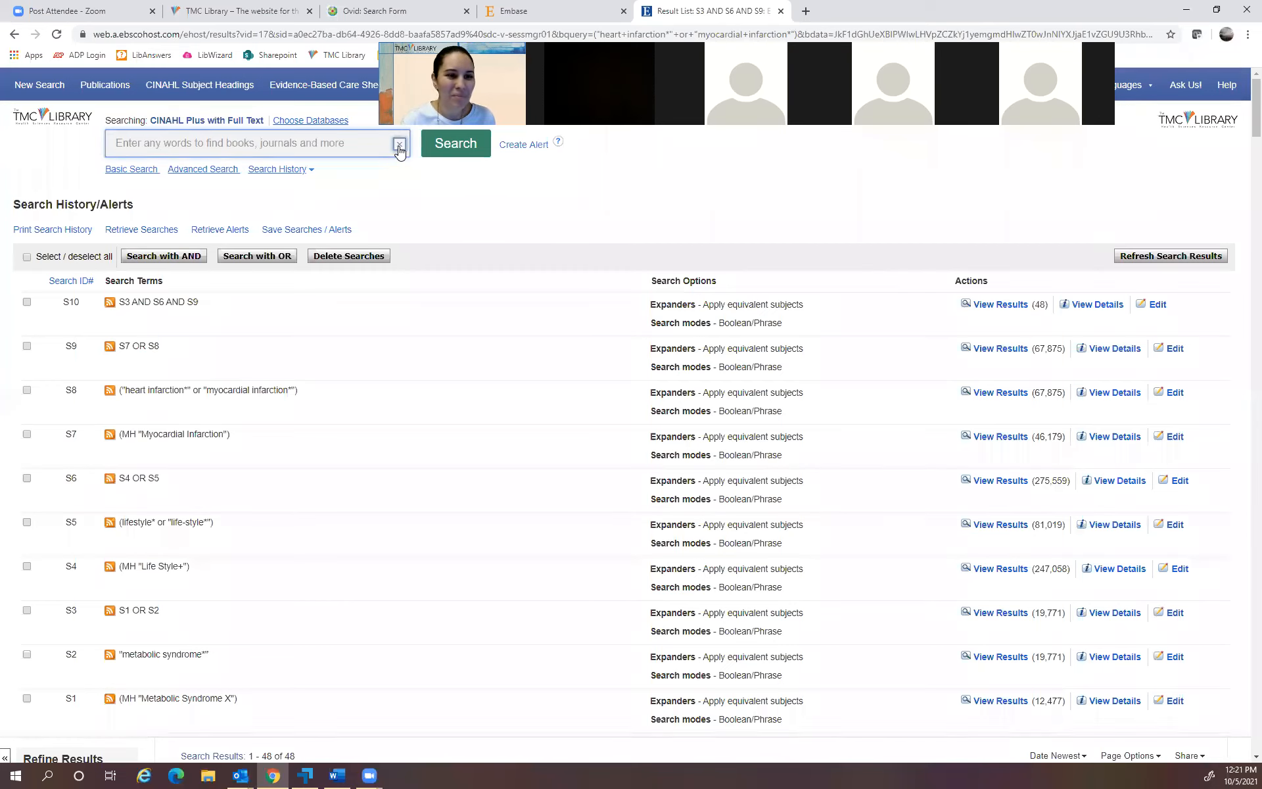
# Copy (nurs* adj3 stress*) from Ovid's line 11 into the CINAHL search box, without field codes or leading spaces.
pyautogui.click(397, 6)
pyautogui.moveTo(89, 505); pyautogui.dragTo(198, 502)
pyautogui.hotkey('ctrl', 'c')
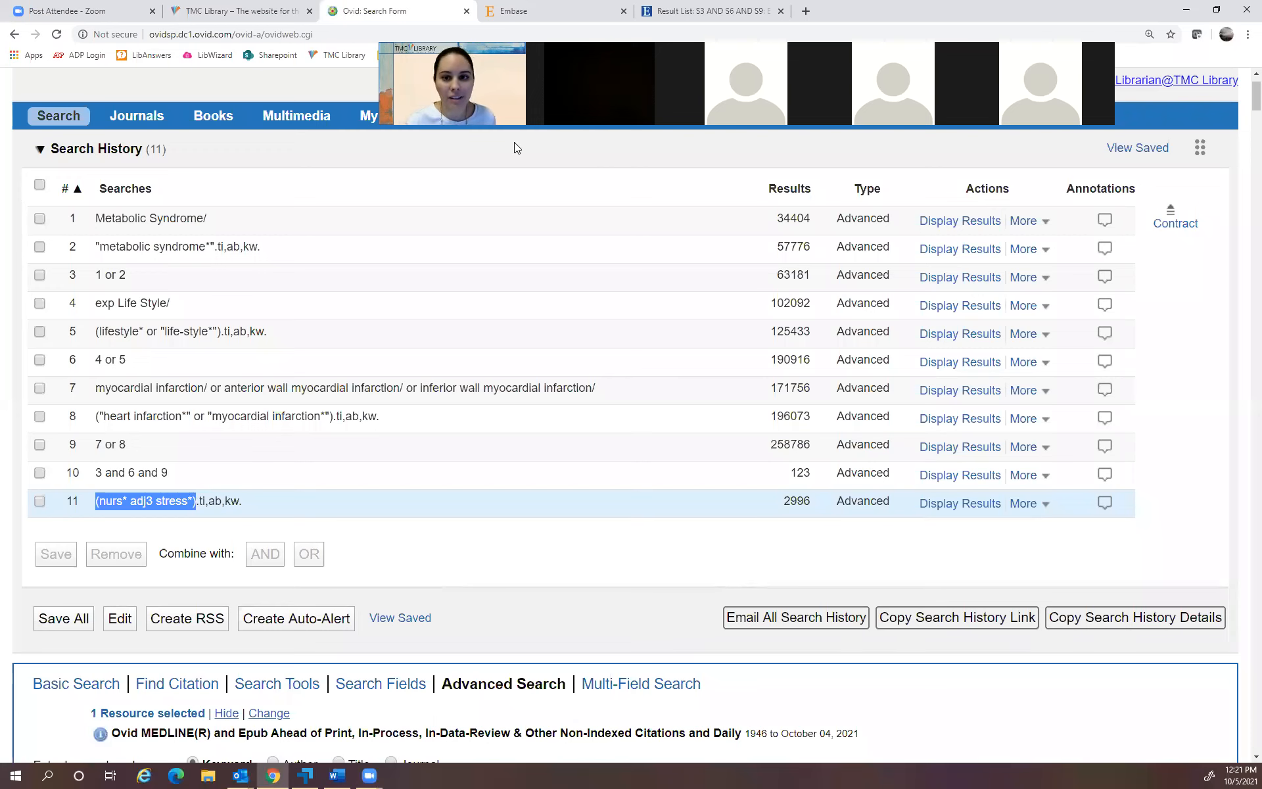
pyautogui.click(713, 11)
pyautogui.click(278, 151)
pyautogui.hotkey('ctrl', 'v')
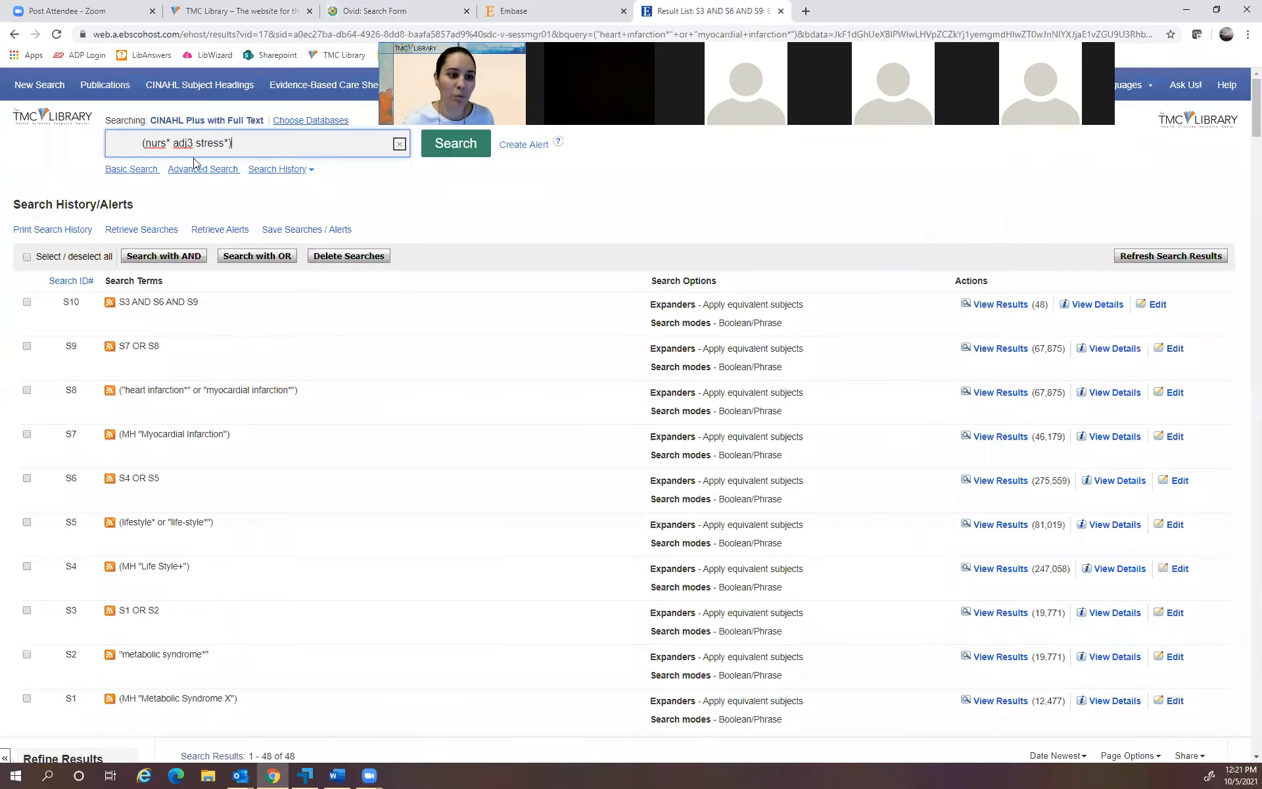
pyautogui.press('BackSpace')
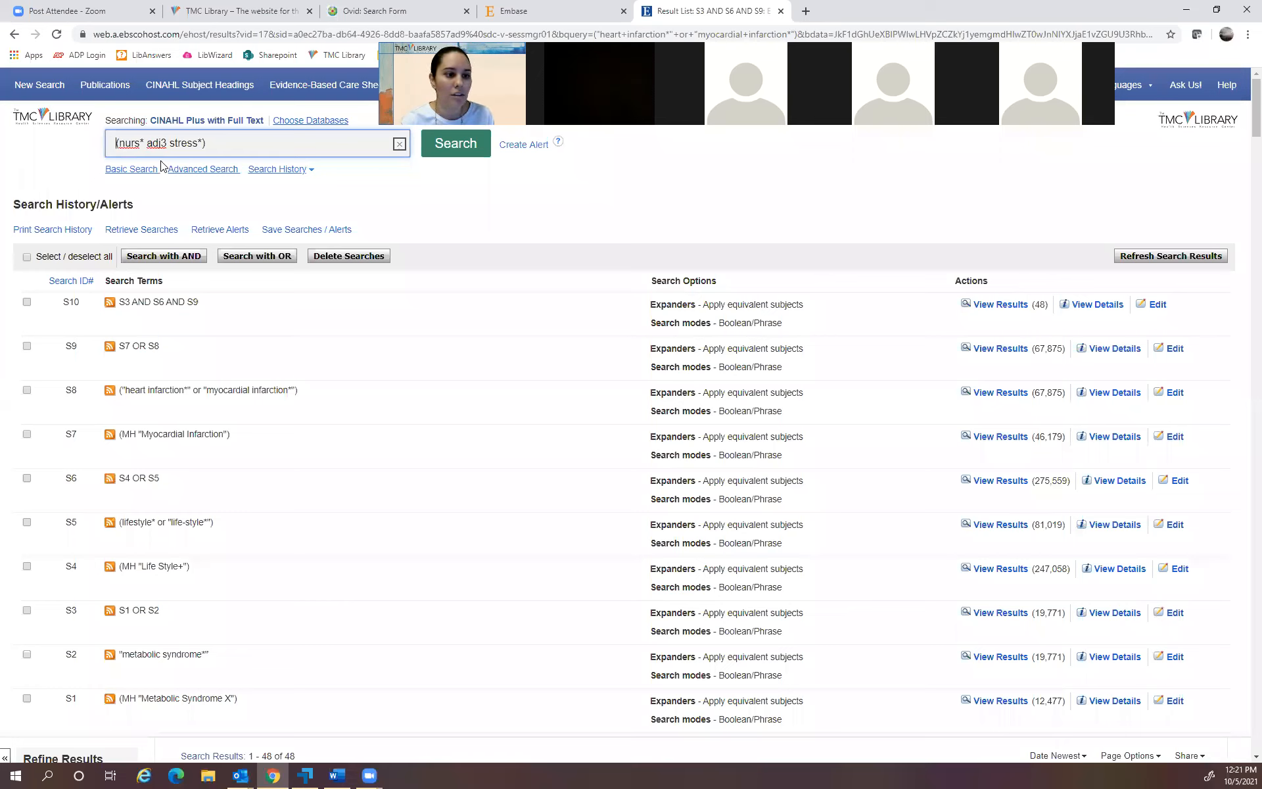
# Replace the adj3 operator with N3 and search CINAHL for (nurs* N3 stress*).
pyautogui.click(162, 144)
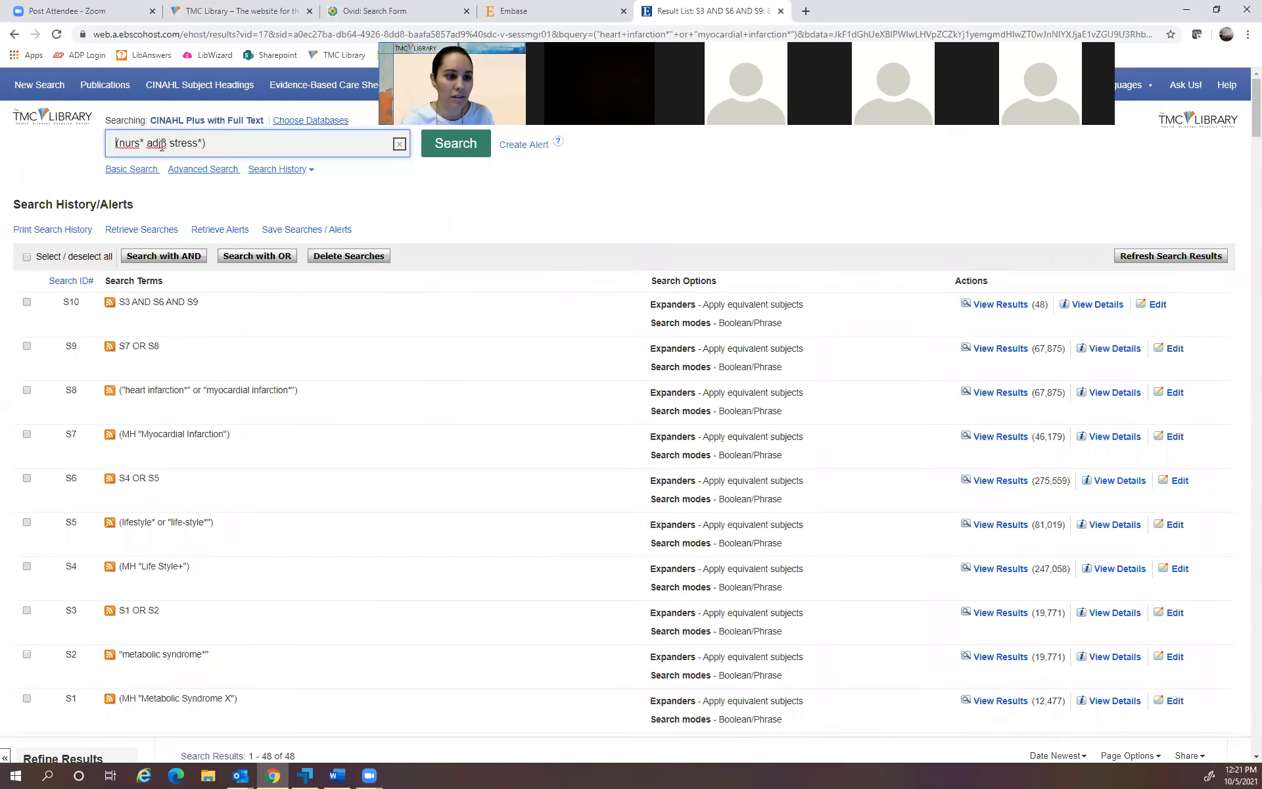
pyautogui.press('BackSpace')
pyautogui.press('BackSpace')
pyautogui.press('BackSpace')
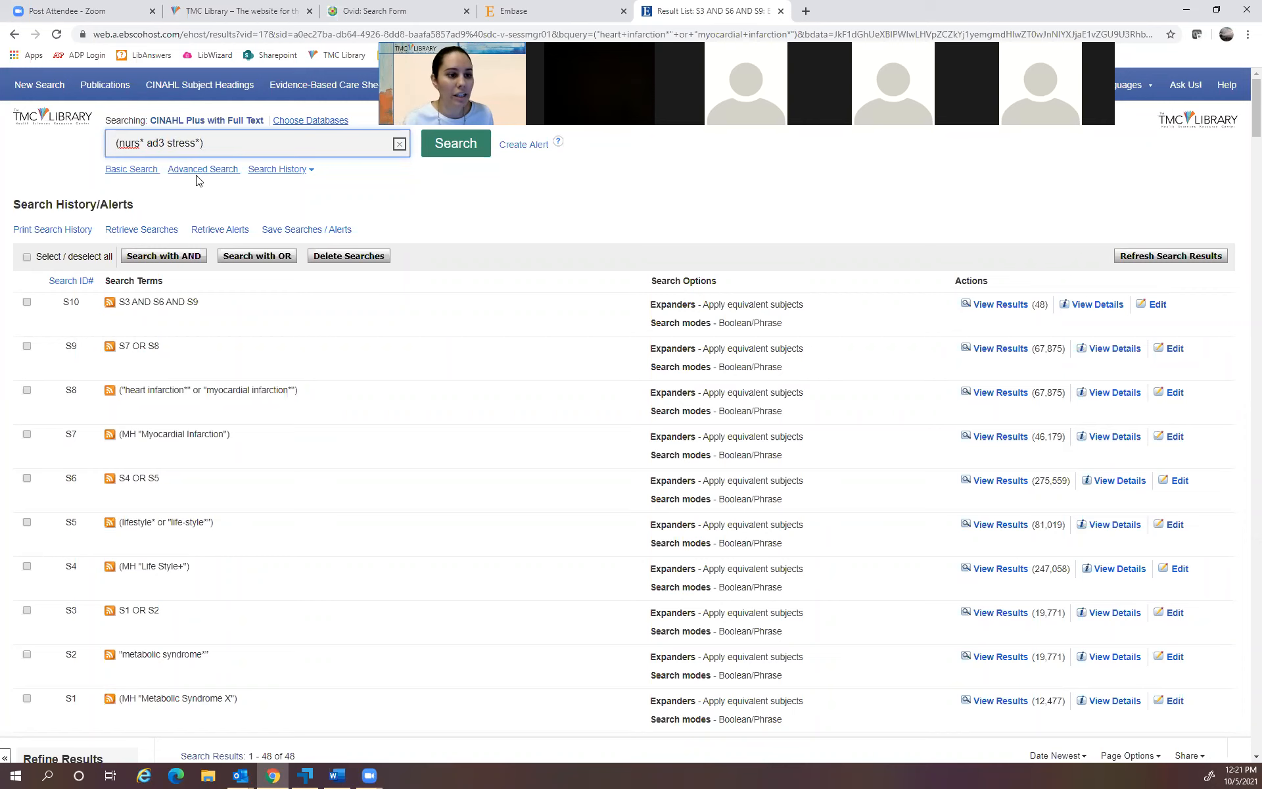
pyautogui.write('N')
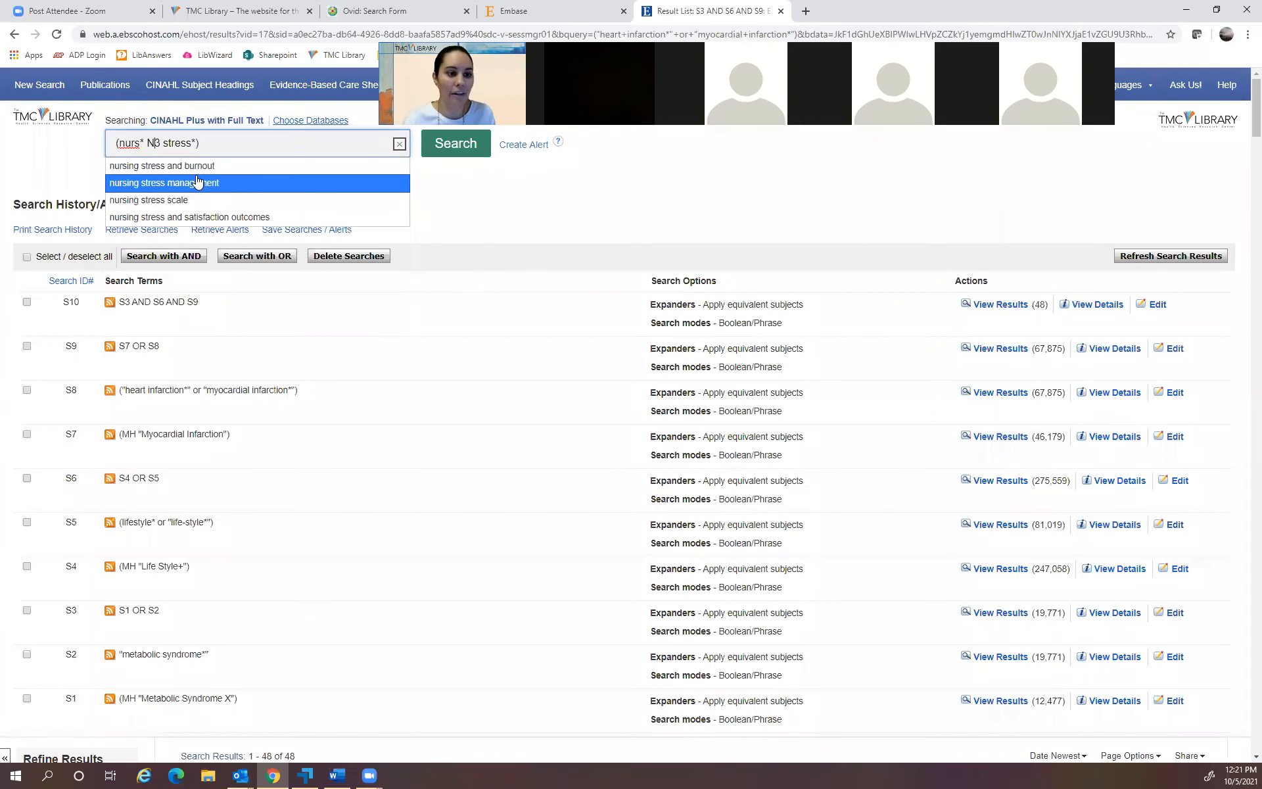
pyautogui.click(523, 174)
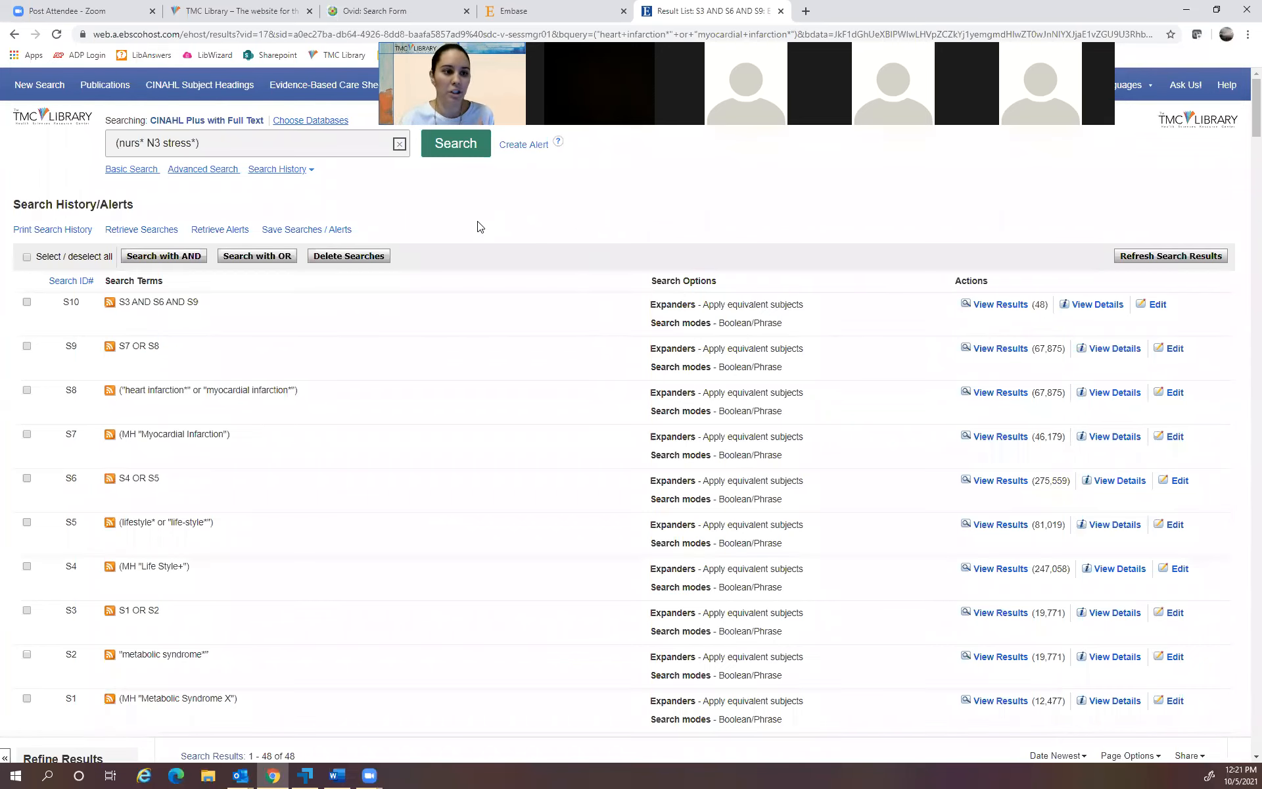
pyautogui.click(468, 154)
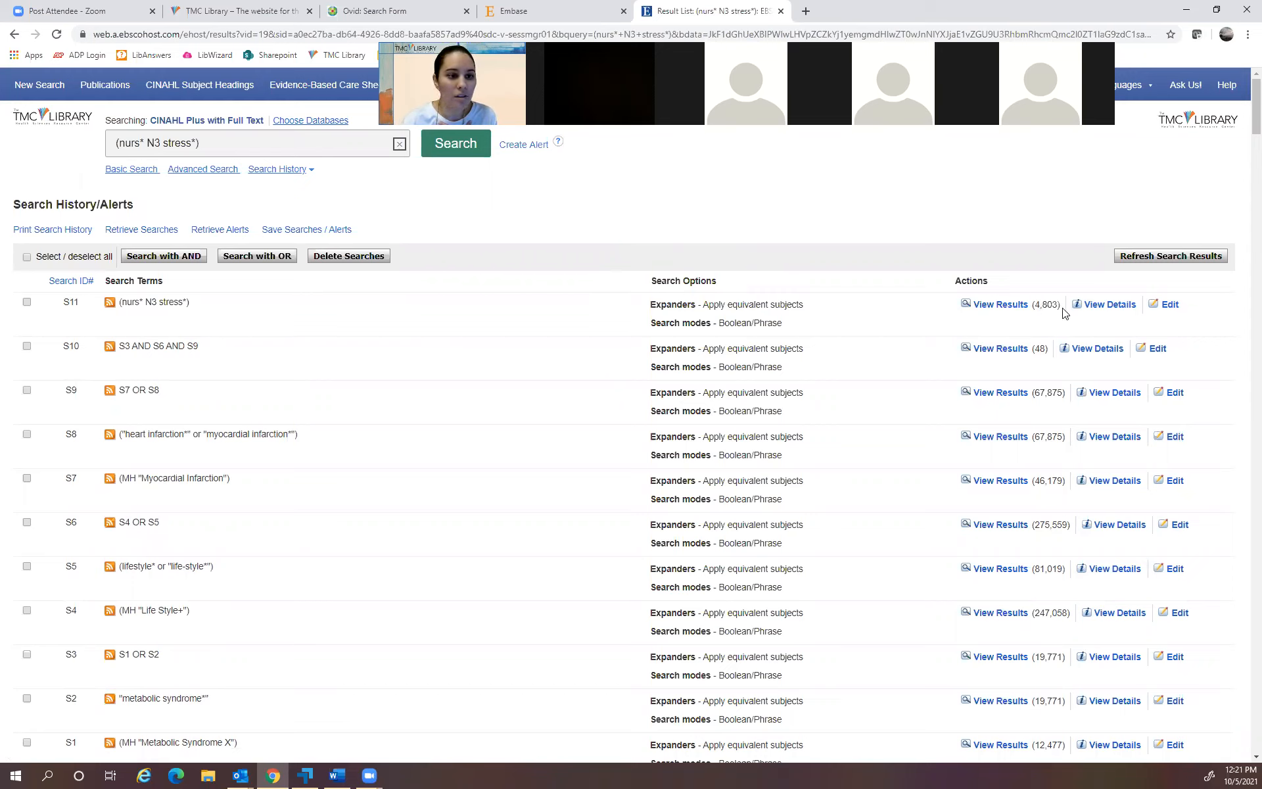
# Compare the CINAHL result count for the nurse stress search with that of Ovid's line 11.
pyautogui.click(407, 9)
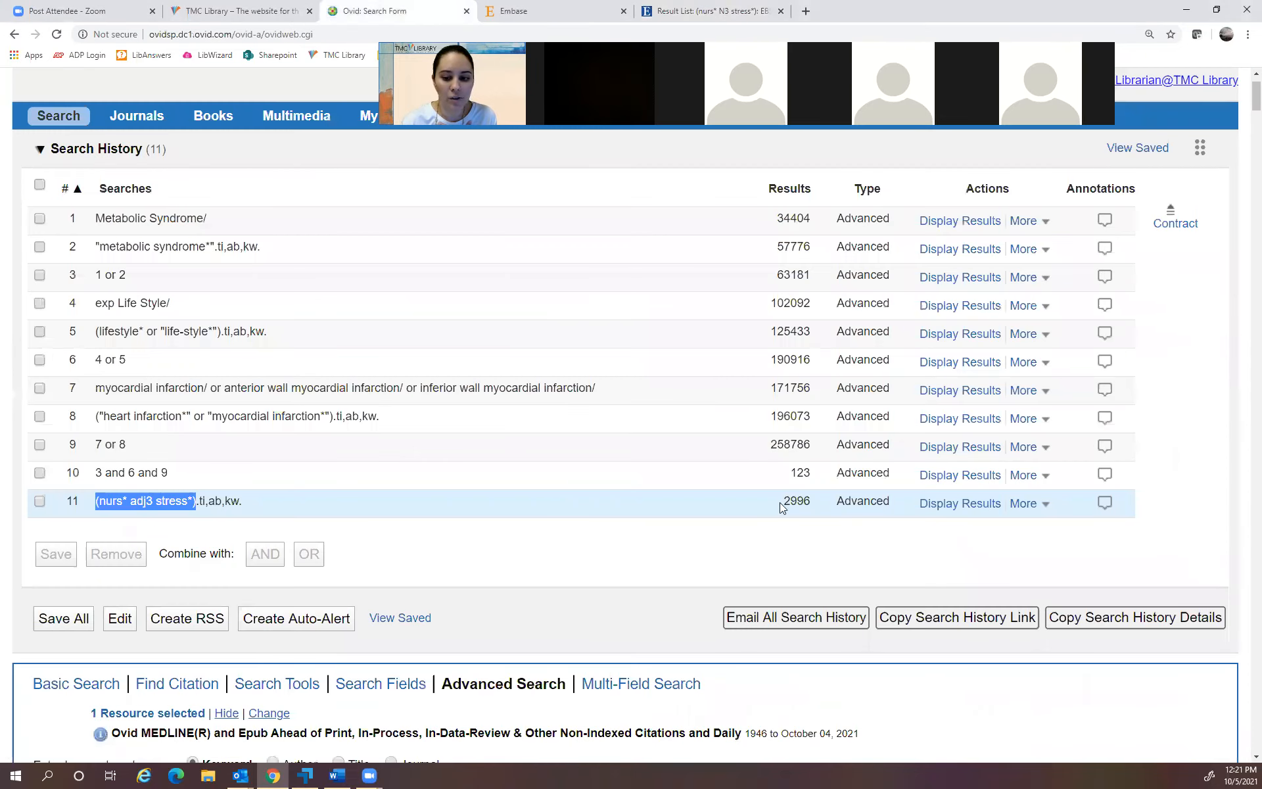
pyautogui.moveTo(782, 504); pyautogui.dragTo(809, 502)
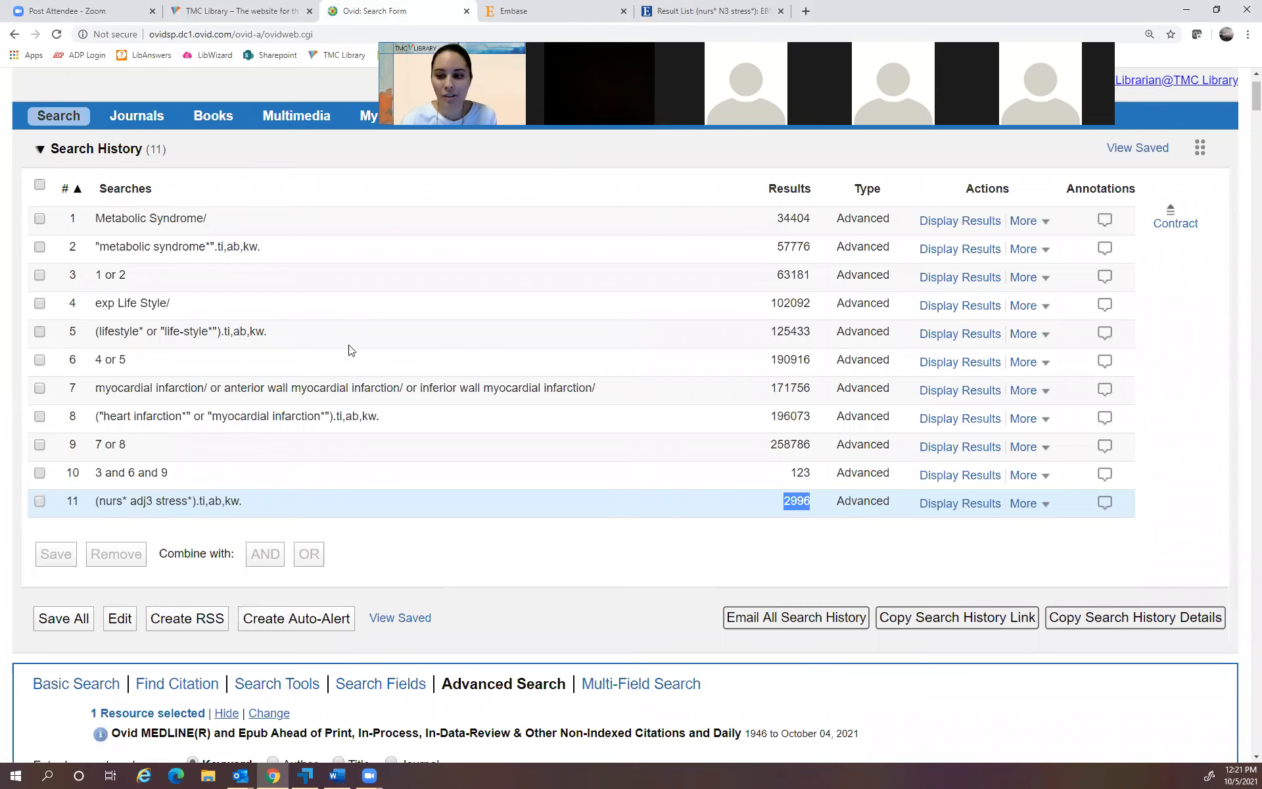
pyautogui.click(758, 15)
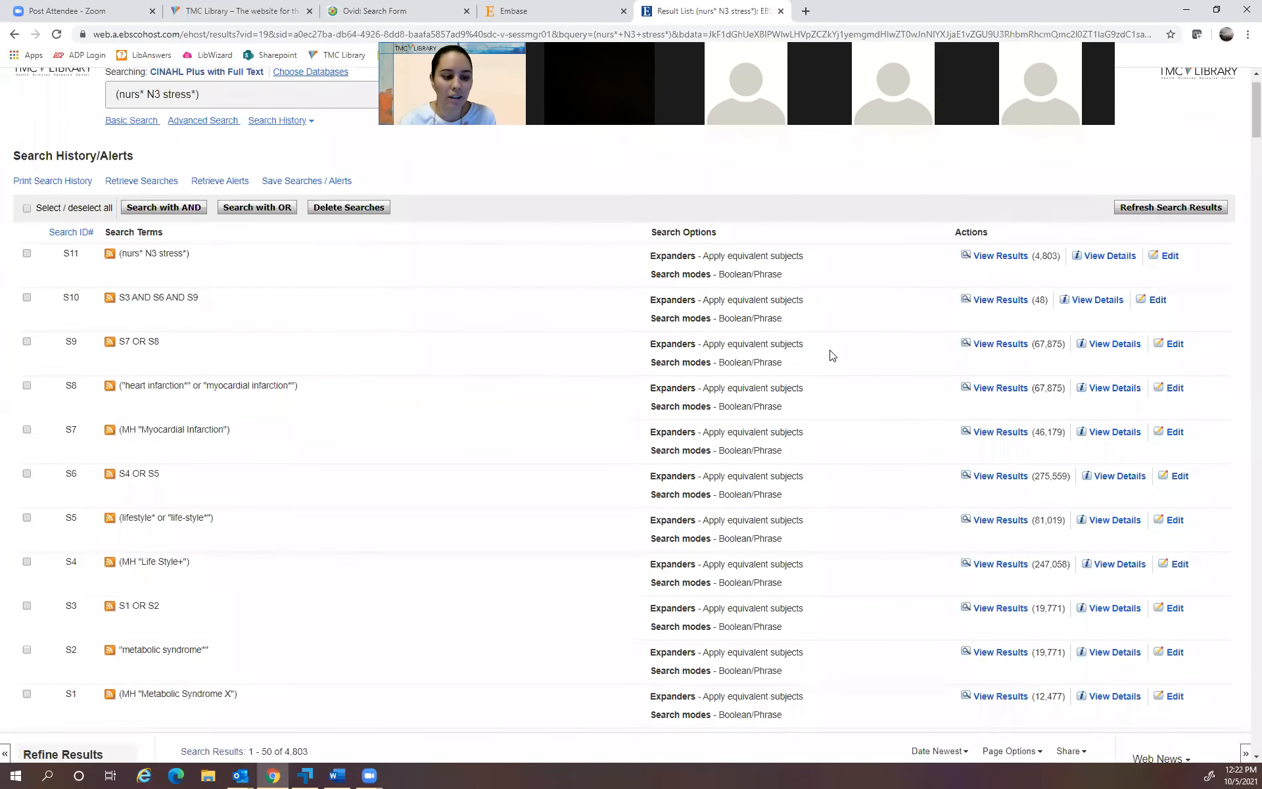
# Examine how near the nurse and stress terms occur in the CINAHL results' abstracts and subjects, and return to the search history.
pyautogui.scroll(-8, 831, 352)
pyautogui.scroll(-1, 678, 378)
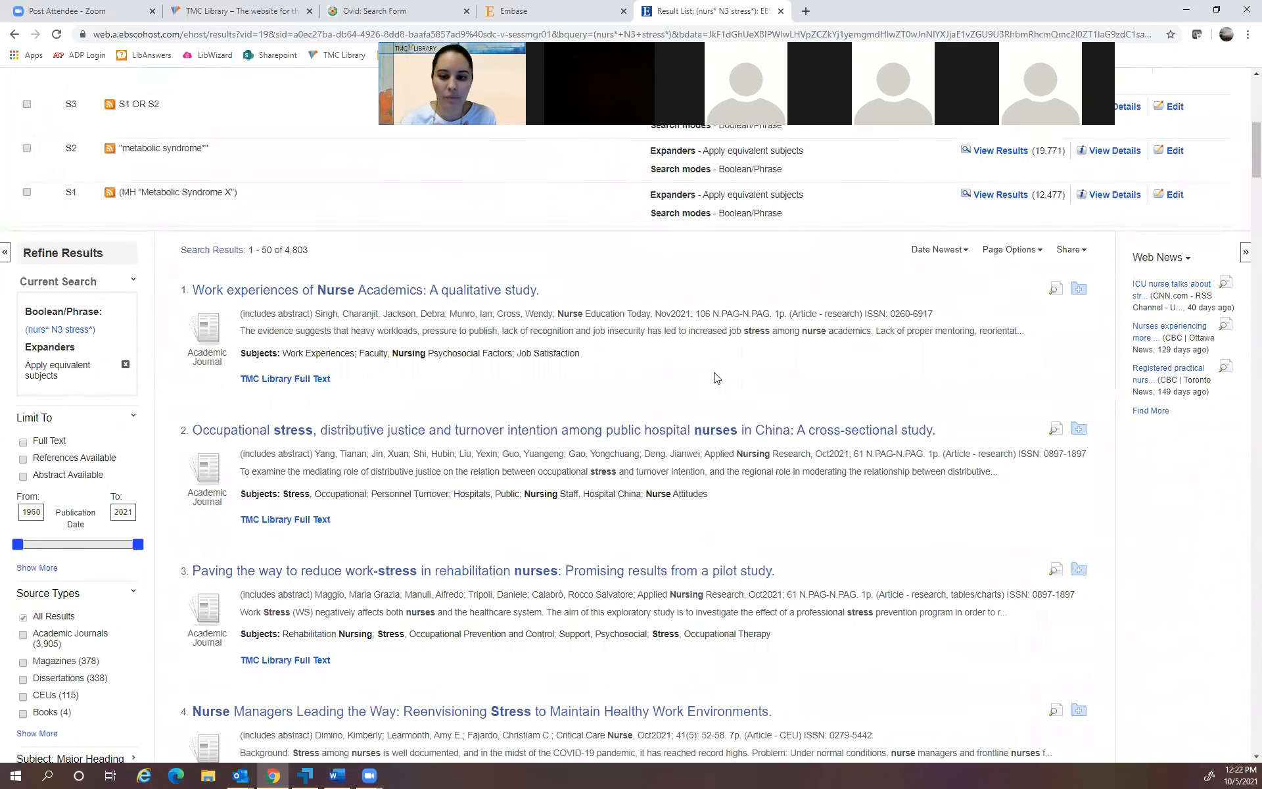
pyautogui.moveTo(743, 290); pyautogui.dragTo(838, 293)
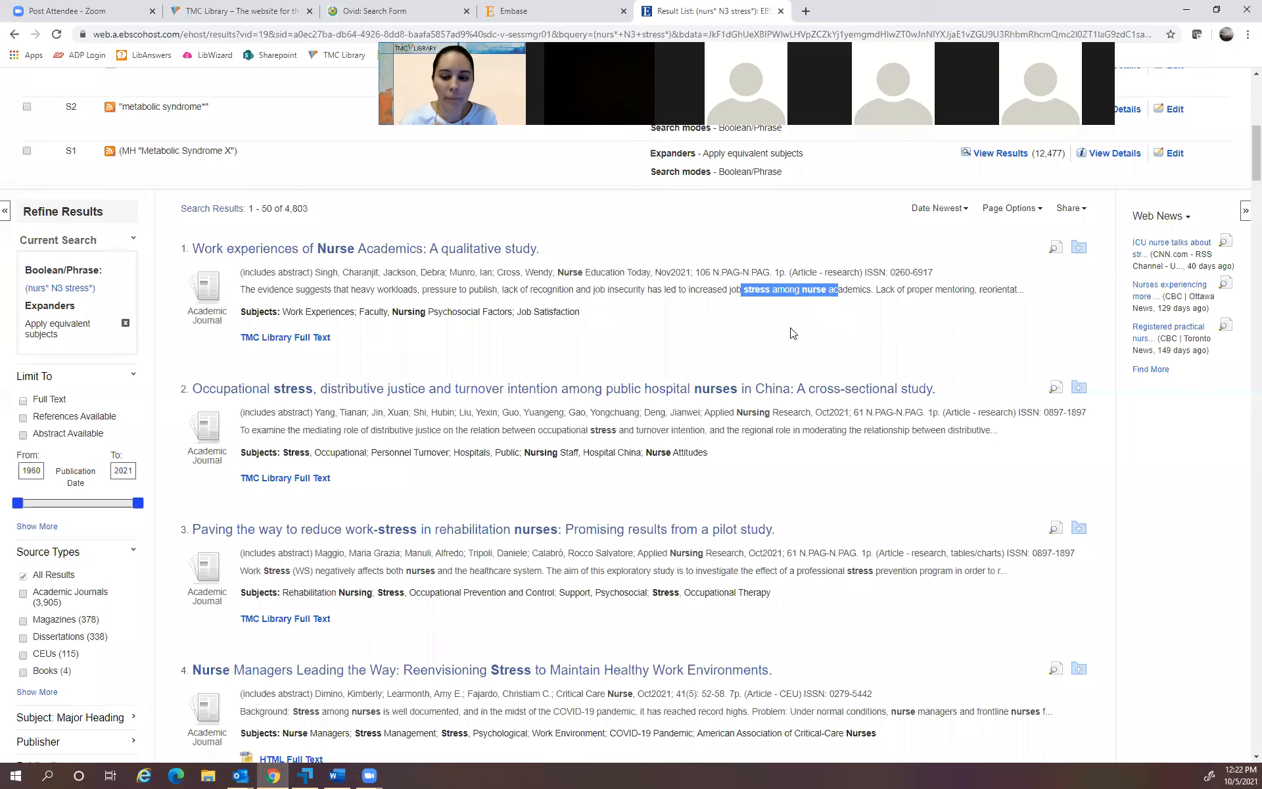
pyautogui.click(773, 293)
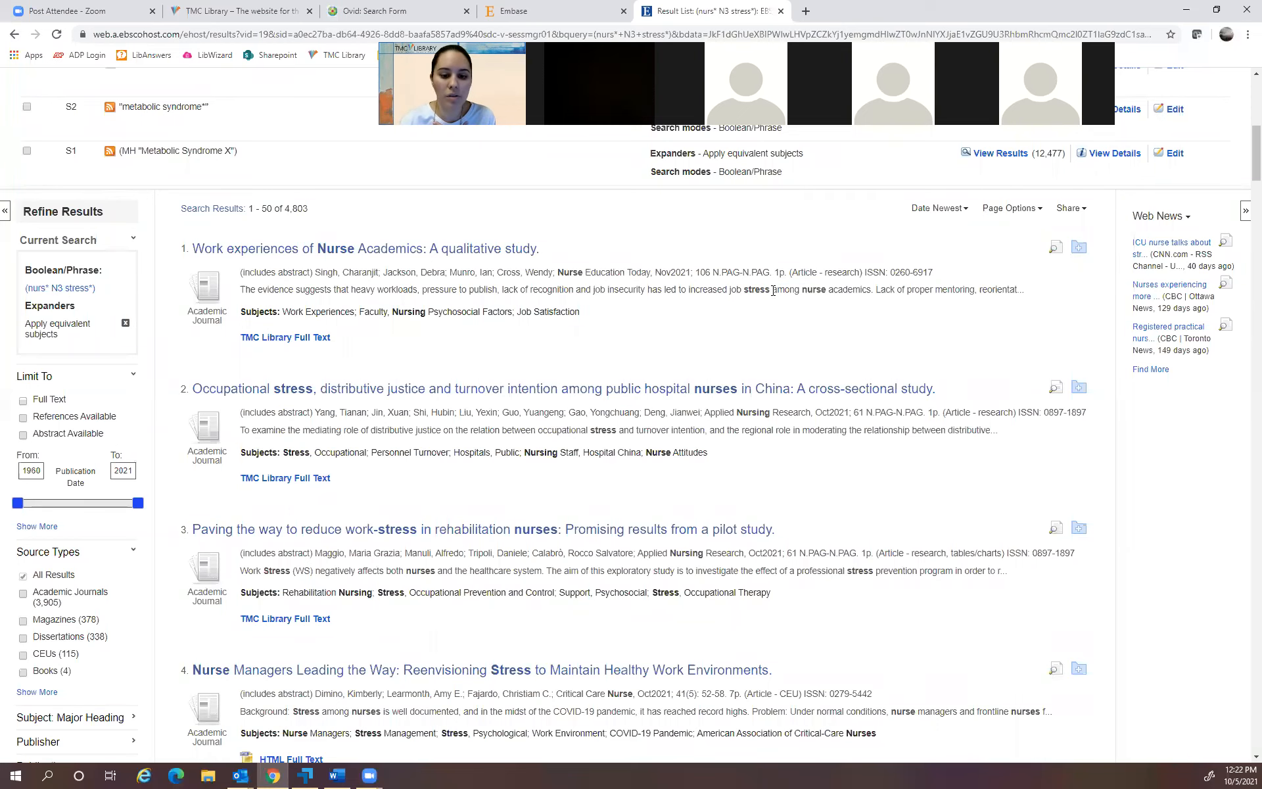
pyautogui.scroll(-1, 775, 291)
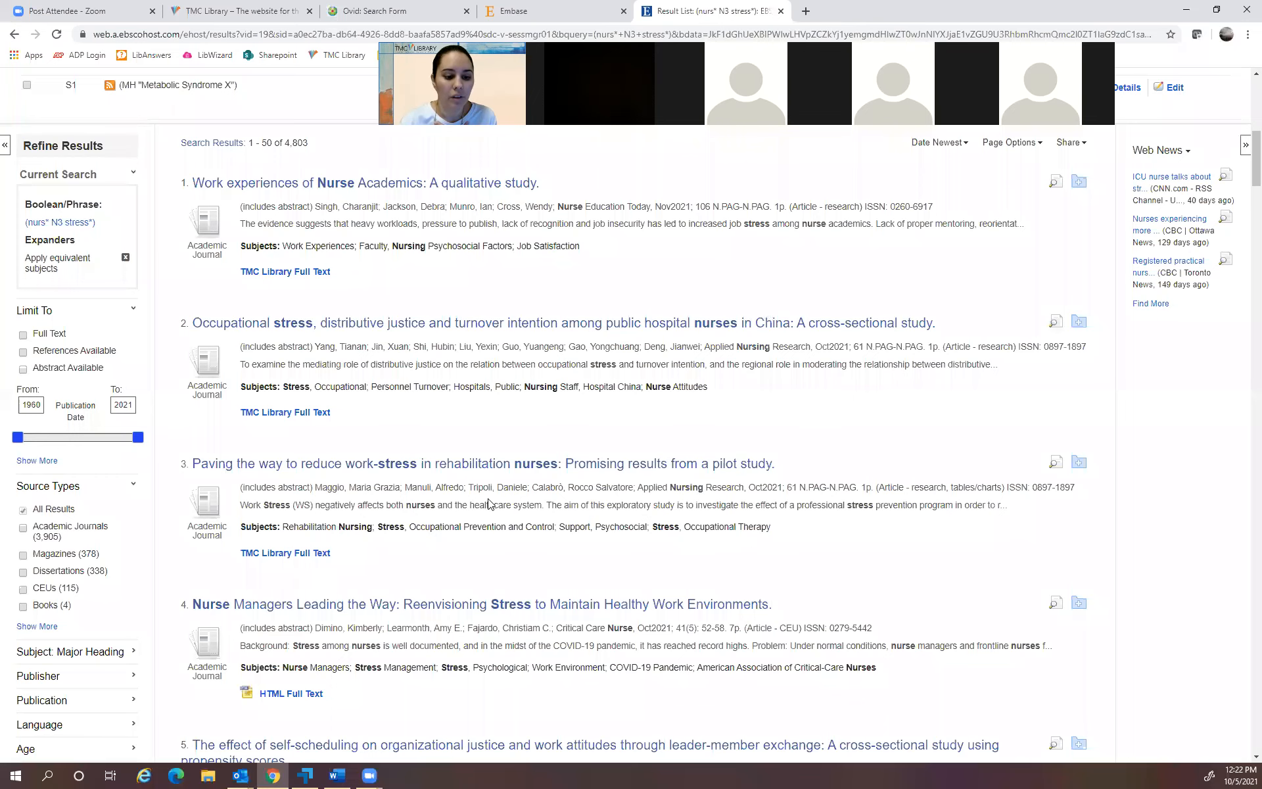
pyautogui.scroll(-3, 491, 504)
pyautogui.moveTo(354, 469); pyautogui.dragTo(459, 469)
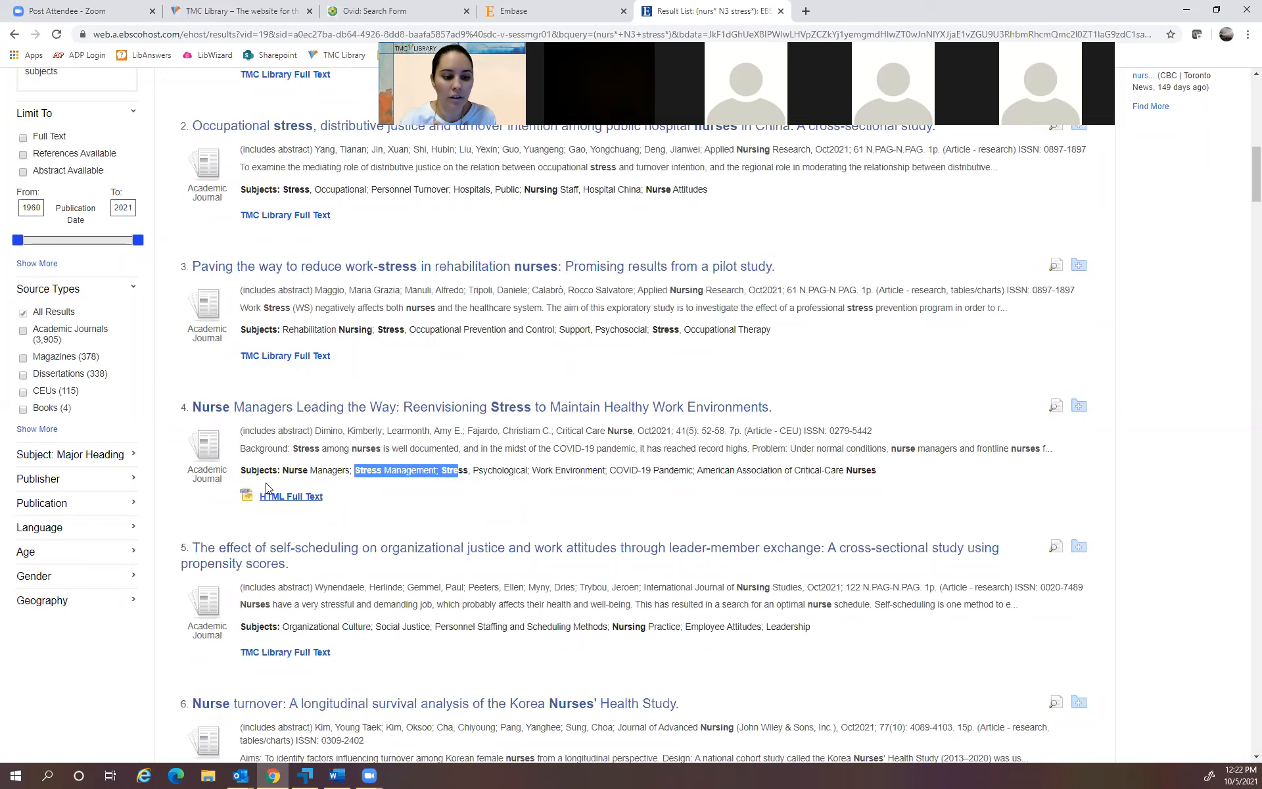
pyautogui.scroll(15, 597, 388)
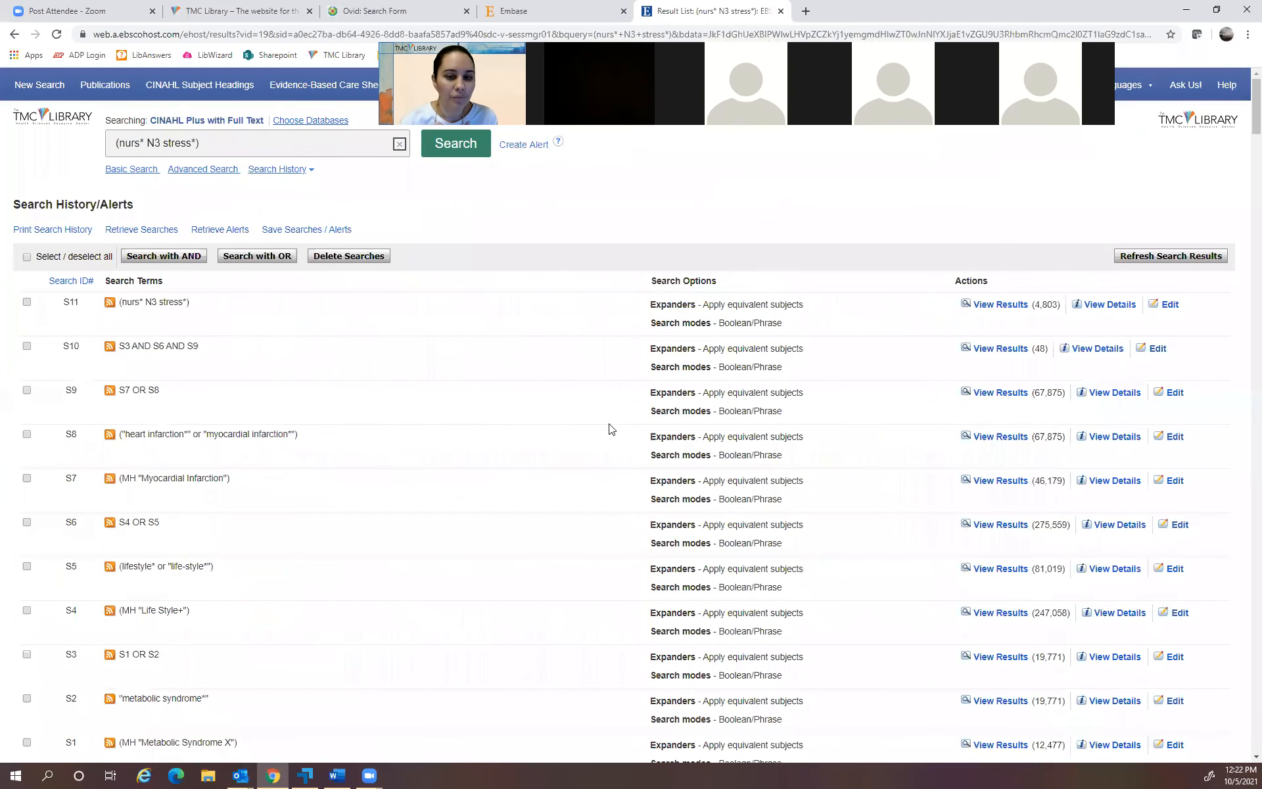